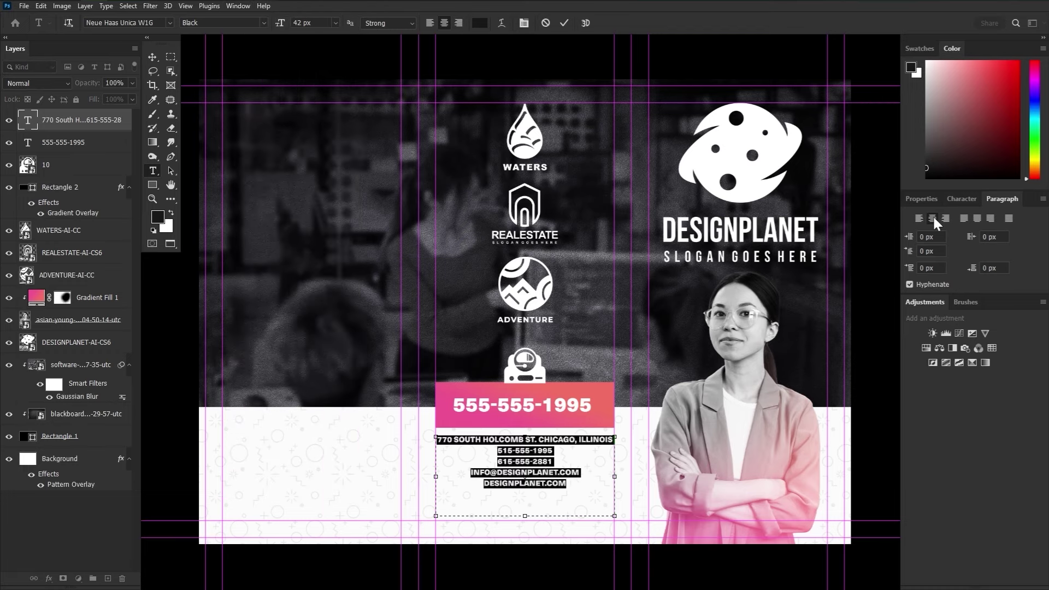
- Set the leading of the address and contact text block to 80 px
click(961, 198)
drag(974, 234, 986, 234)
click(562, 23)
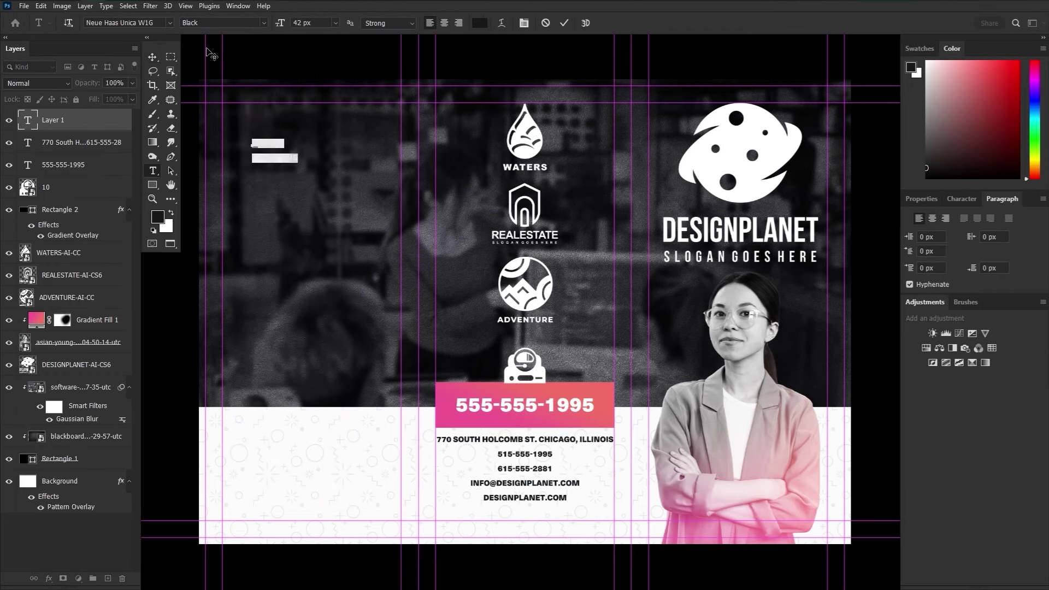
click(298, 184)
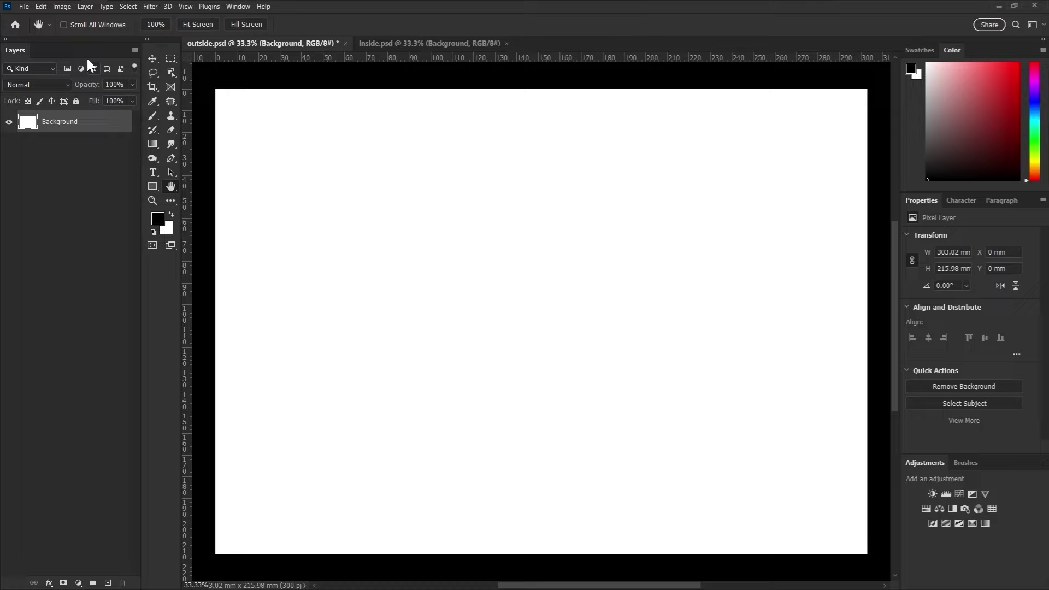
- Check the width, height and resolution of the outside.psd document, leaving its image size as is
click(62, 7)
click(70, 81)
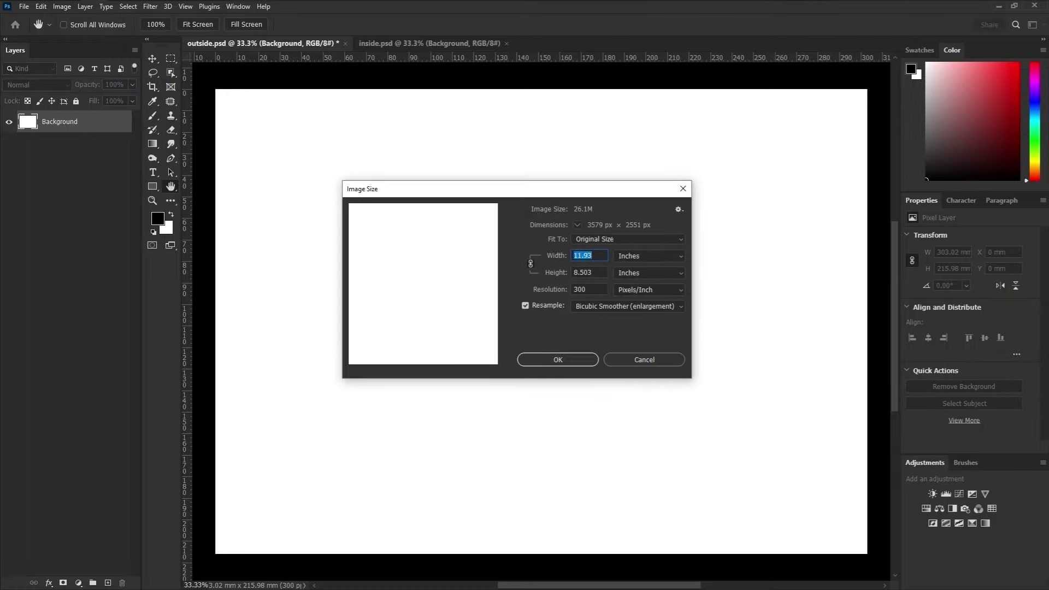
click(585, 256)
key(Tab)
key(Tab)
click(684, 191)
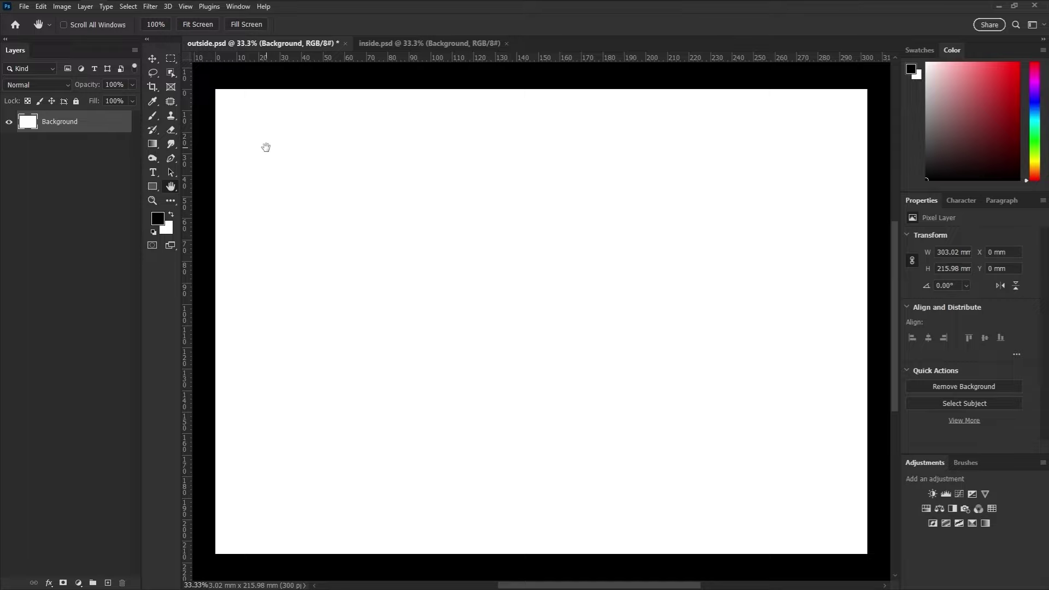
- Display the rulers around the canvas and set their units to millimetres
key(ctrl+r)
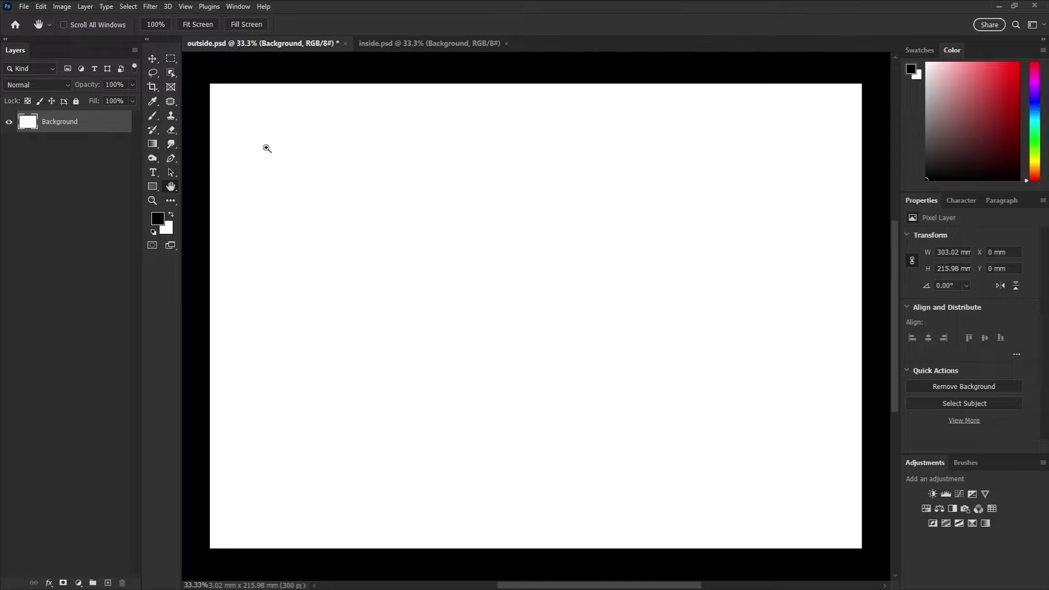
key(ctrl+r)
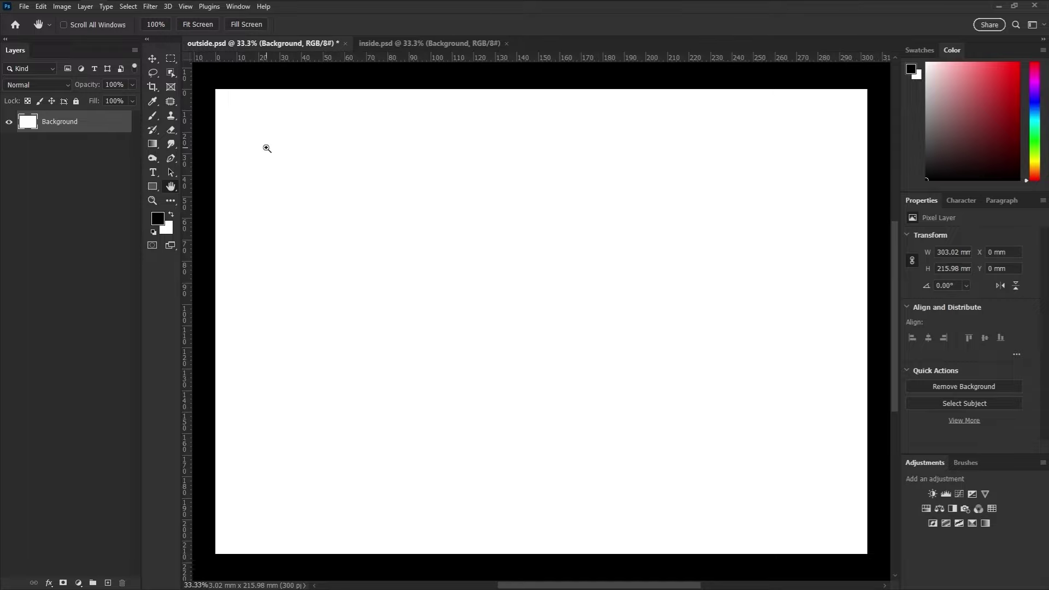
right_click(188, 137)
click(251, 170)
mouse_move(190, 166)
mouse_down()
mouse_move(257, 169)
mouse_move(186, 178)
mouse_up()
- Add a vertical magenta guide about 3 mm from the canvas's left edge
click(186, 6)
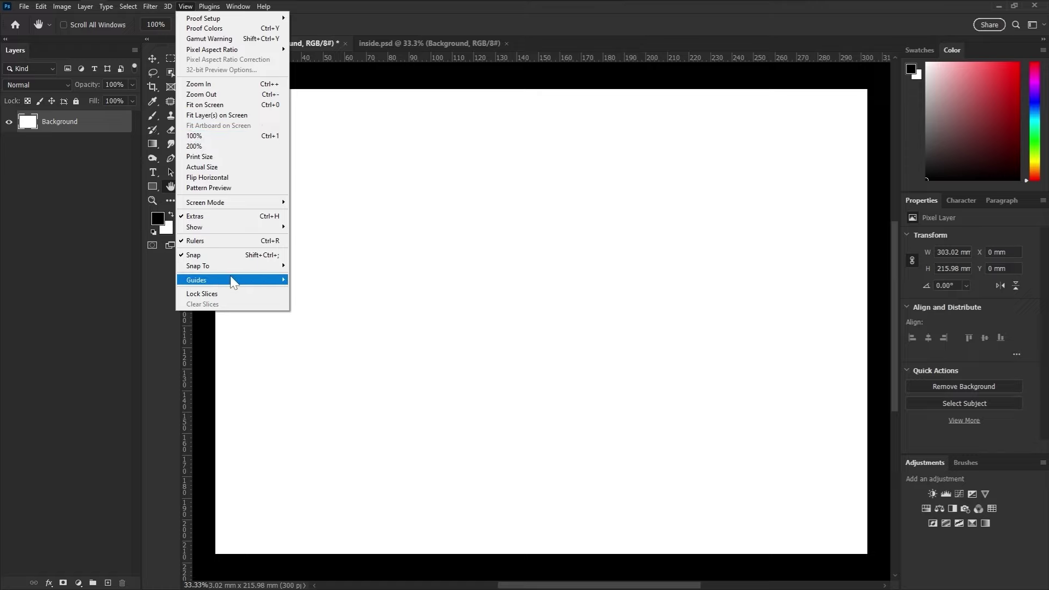
mouse_move(230, 280)
click(351, 339)
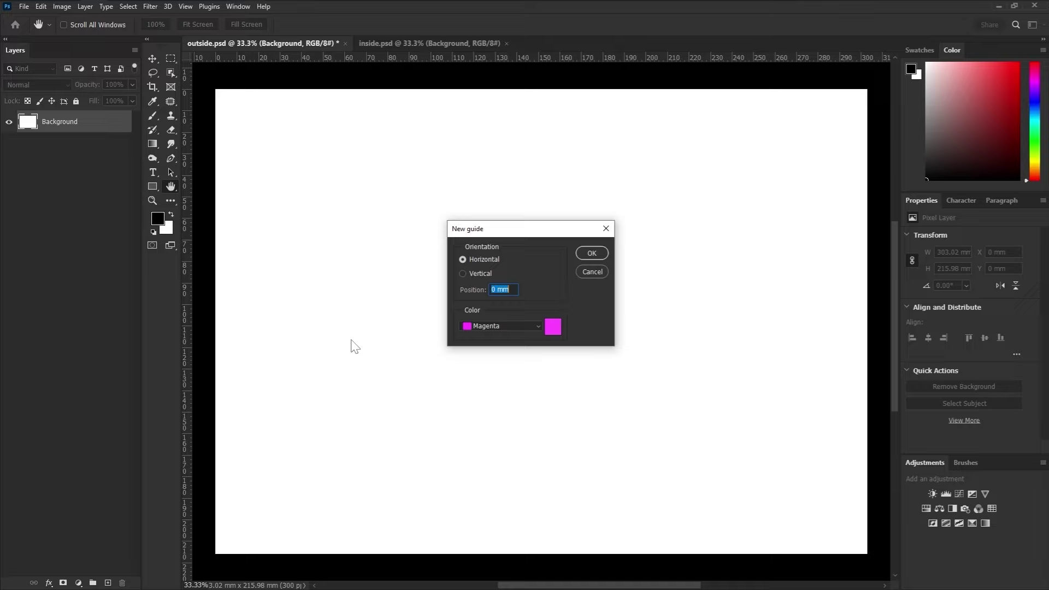
drag(497, 290, 490, 290)
double_click(493, 289)
click(592, 253)
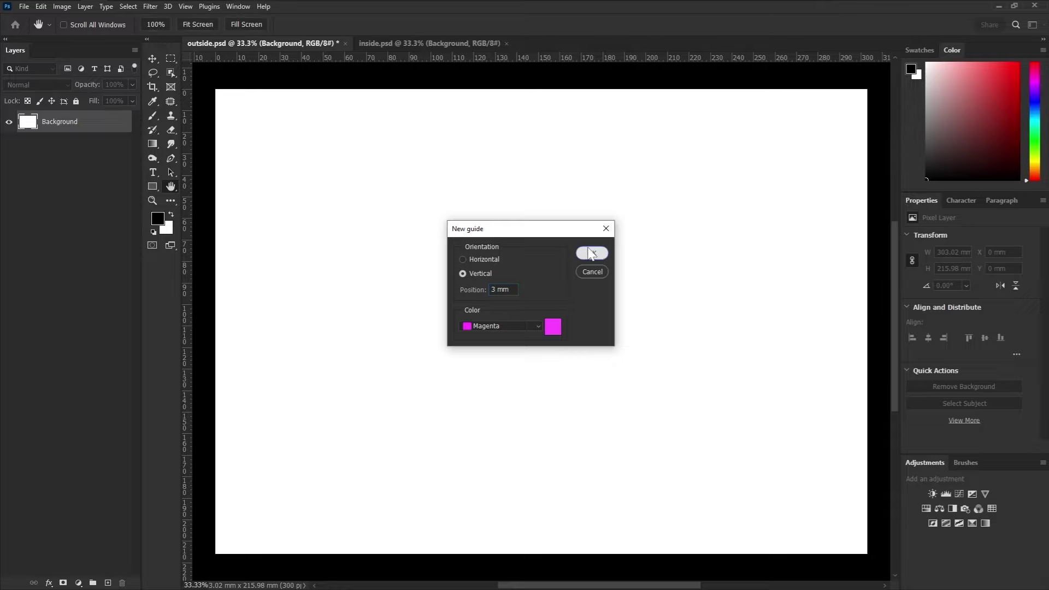
- Add a vertical guide at 102 mm to mark the first fold
click(186, 7)
mouse_move(239, 280)
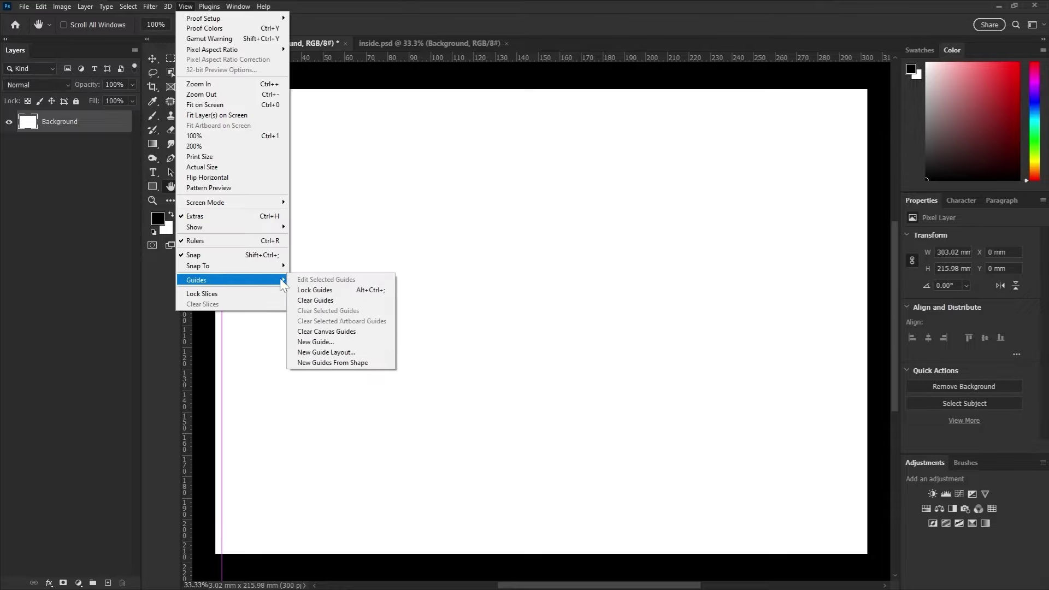
click(333, 342)
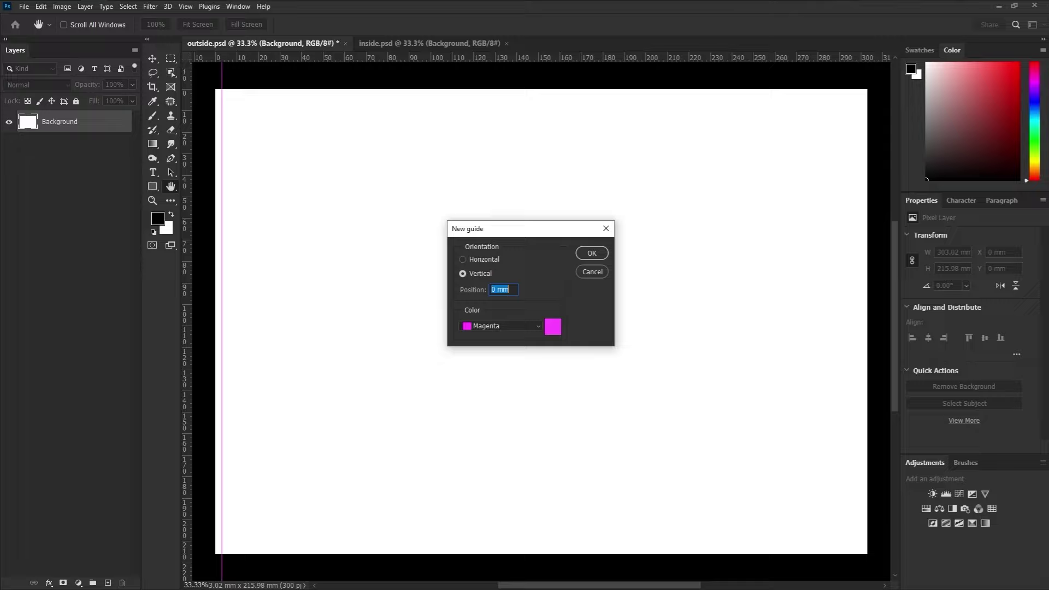
text(100)
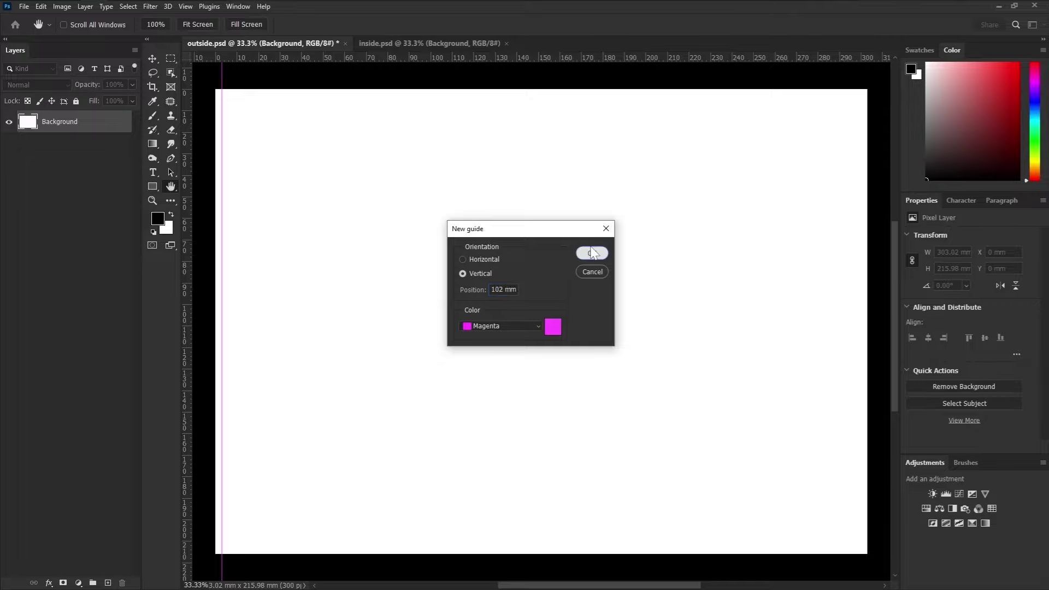
click(591, 252)
- Add a vertical guide at about 201 mm to mark the second fold
click(185, 6)
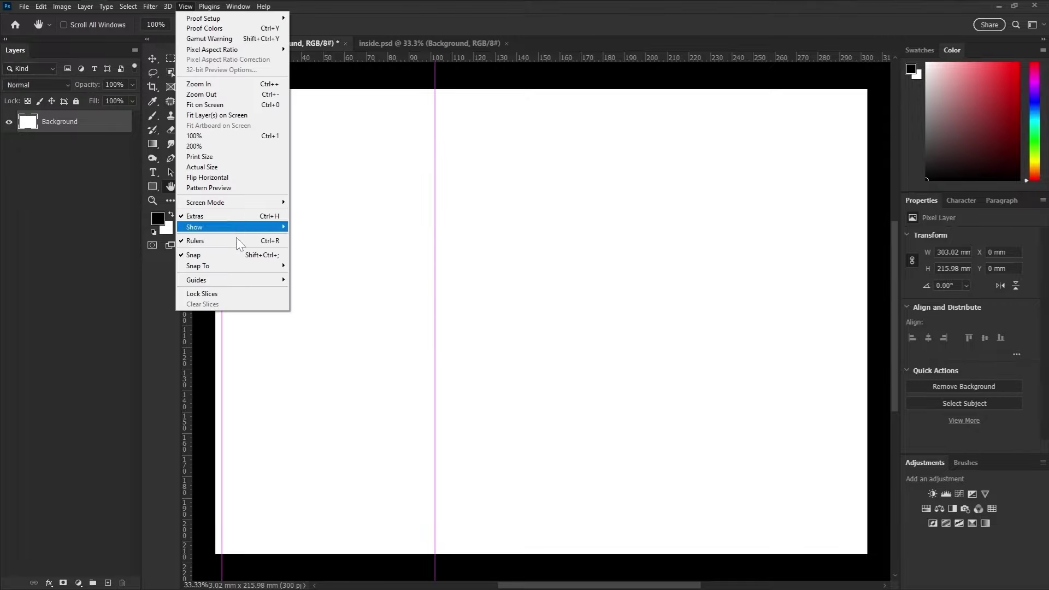
mouse_move(251, 281)
click(342, 342)
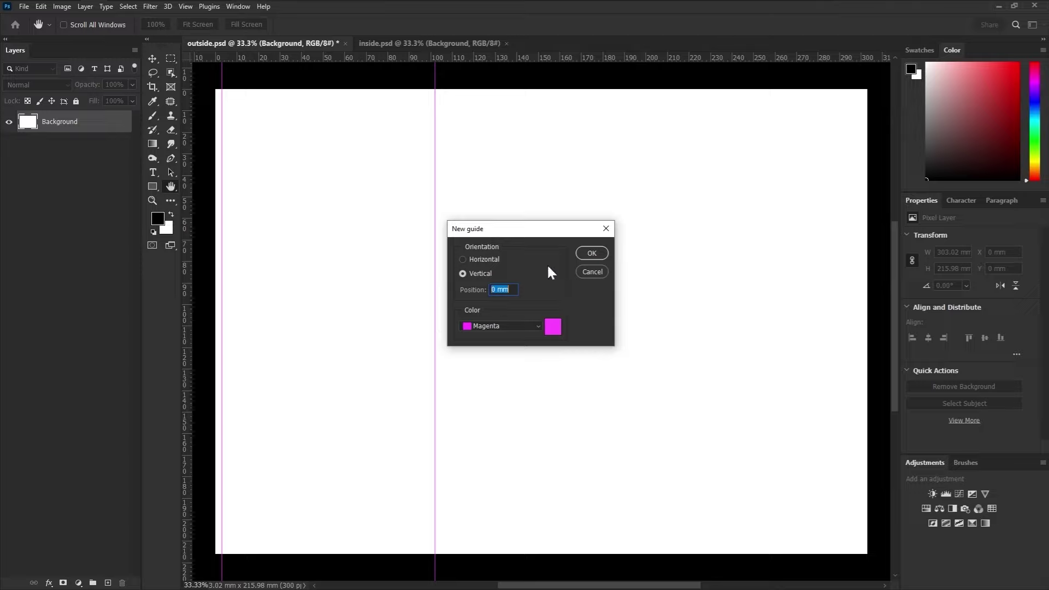
text(2)
text(00)
click(601, 253)
- Add a vertical guide at 300 mm near the canvas's right edge
click(186, 7)
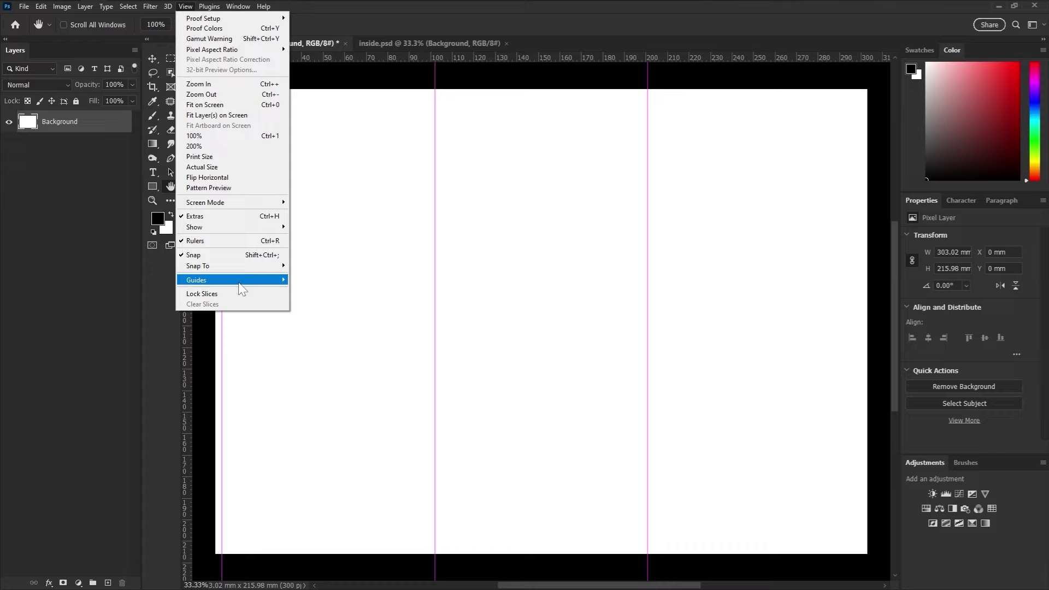
mouse_move(249, 283)
click(327, 342)
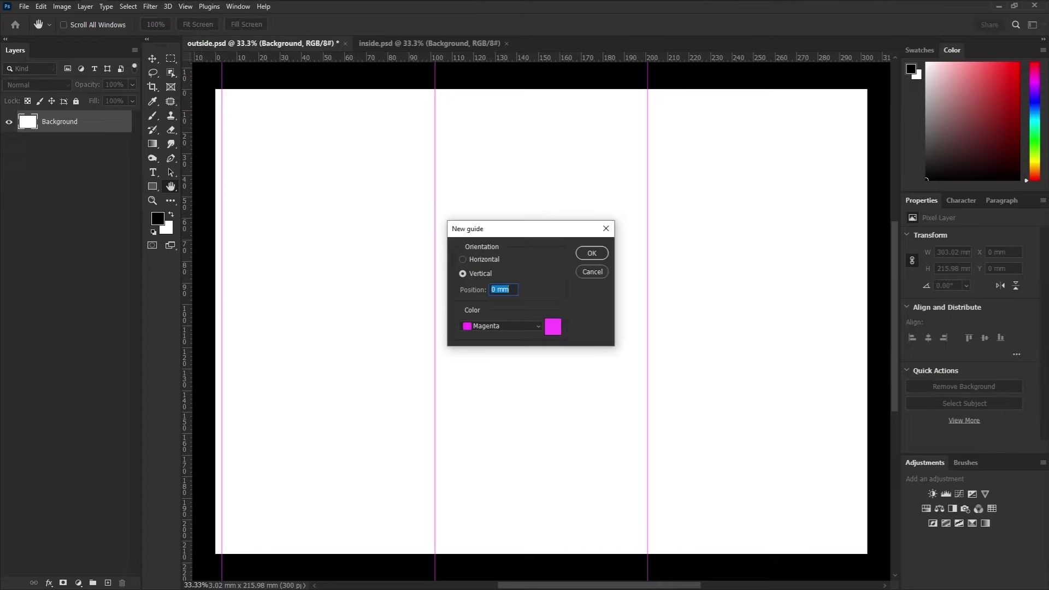
text(300)
click(592, 253)
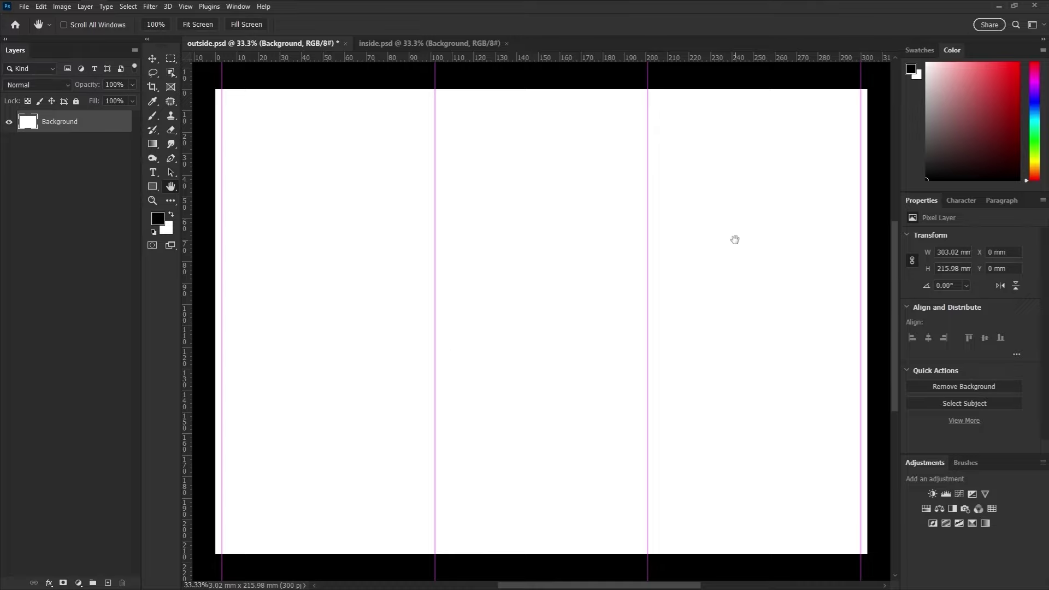
- Add a horizontal guide about 3 mm below the canvas's top edge
click(186, 6)
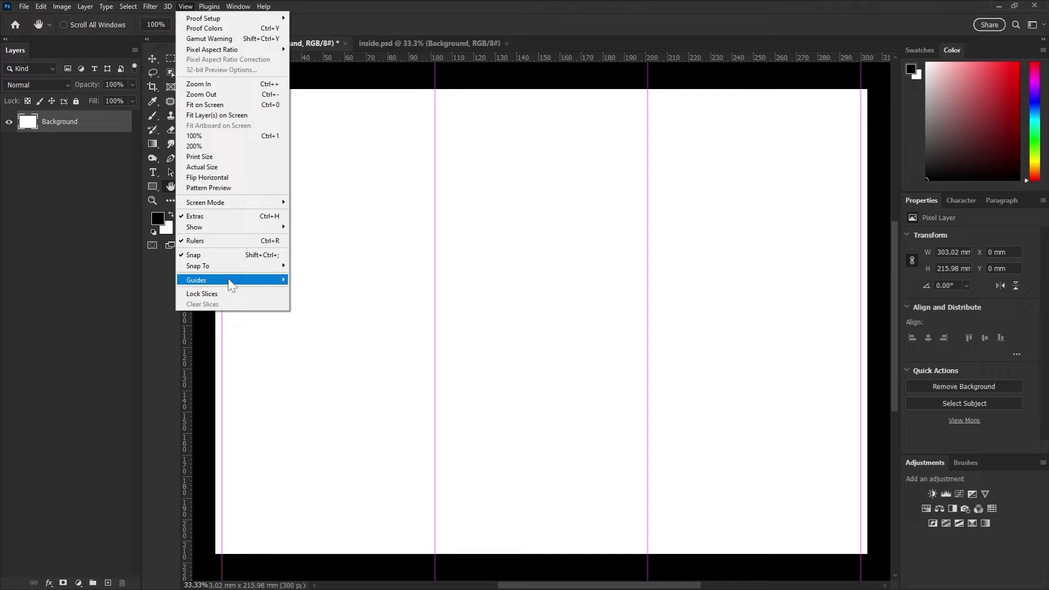
mouse_move(243, 282)
click(331, 341)
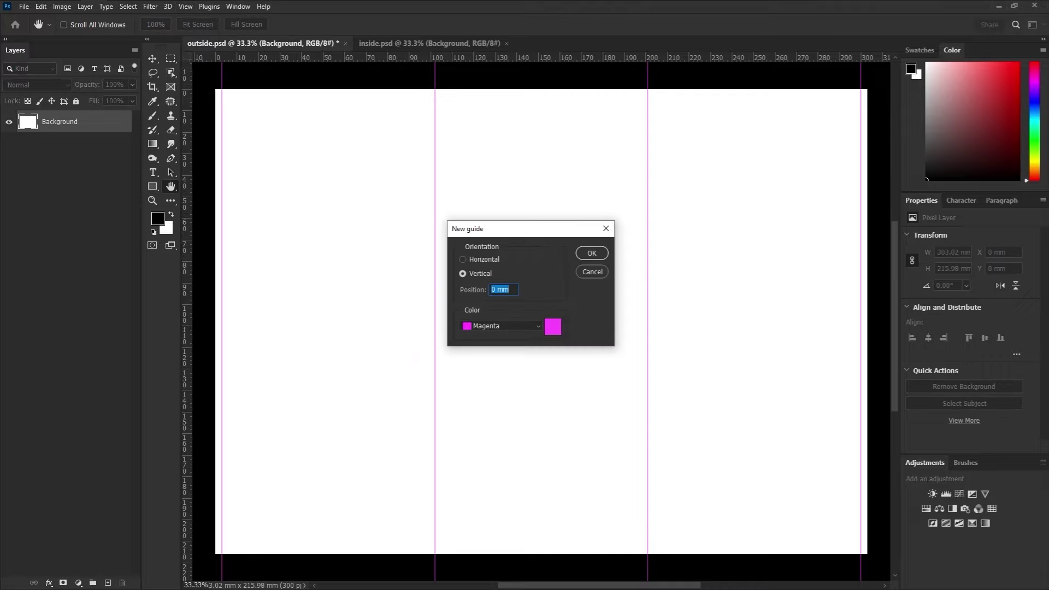
click(491, 261)
click(496, 289)
click(592, 253)
- Add a horizontal guide at 213 mm near the canvas's bottom edge
click(185, 7)
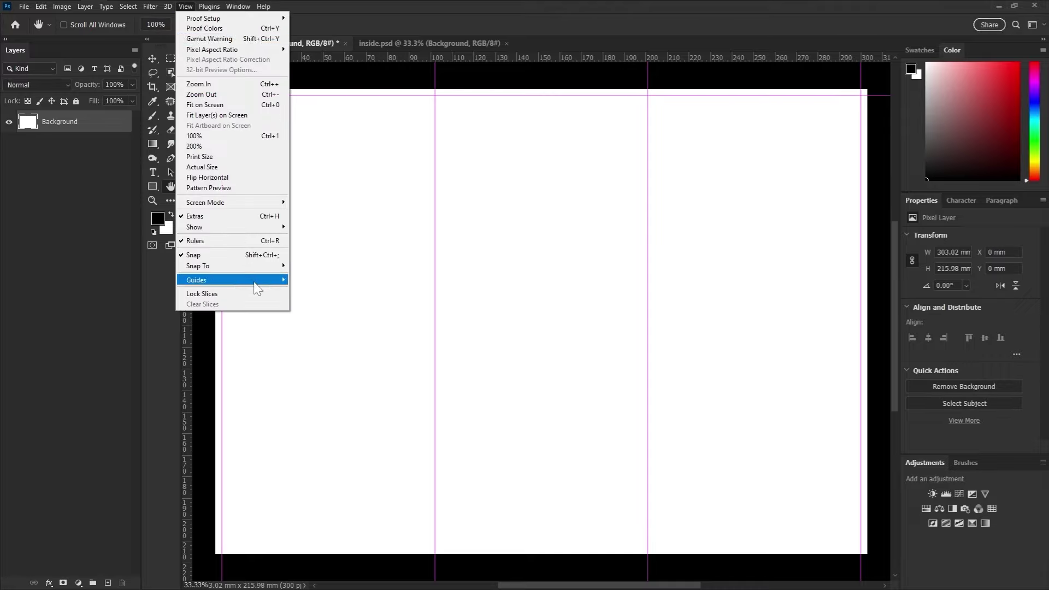
mouse_move(257, 280)
click(306, 342)
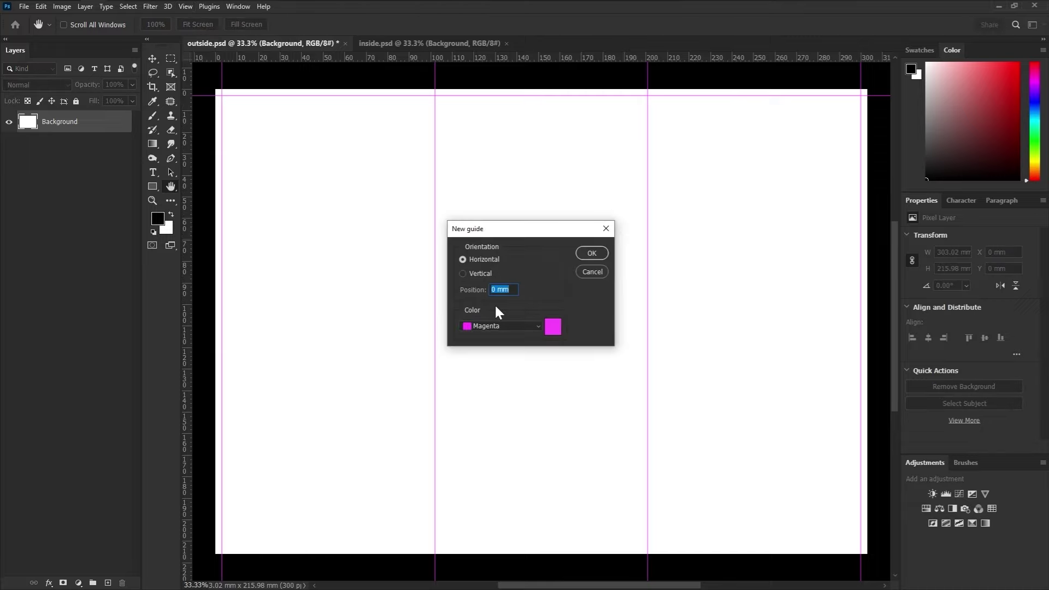
text(213)
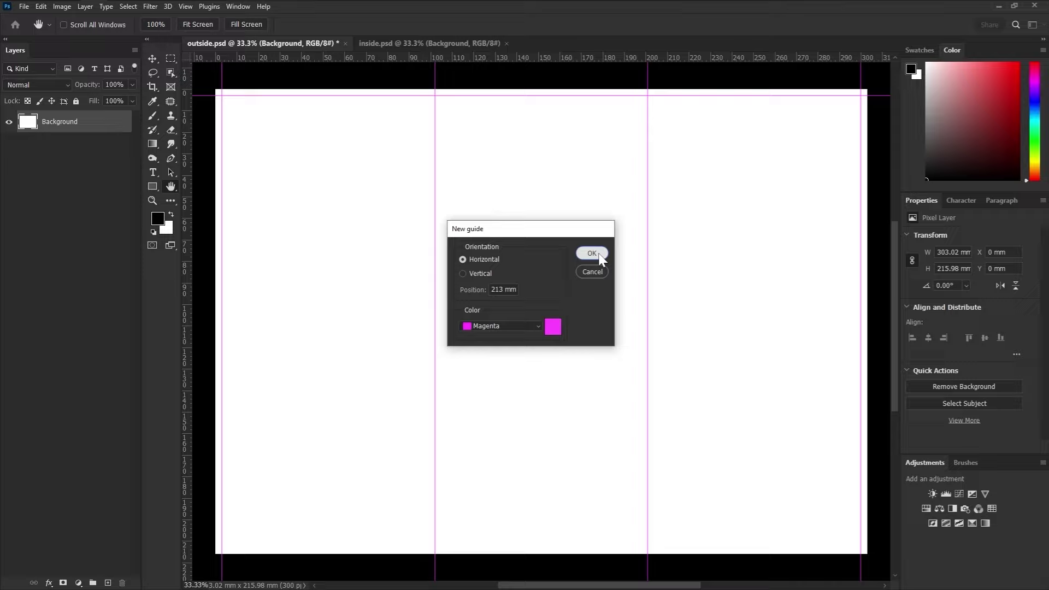
click(596, 253)
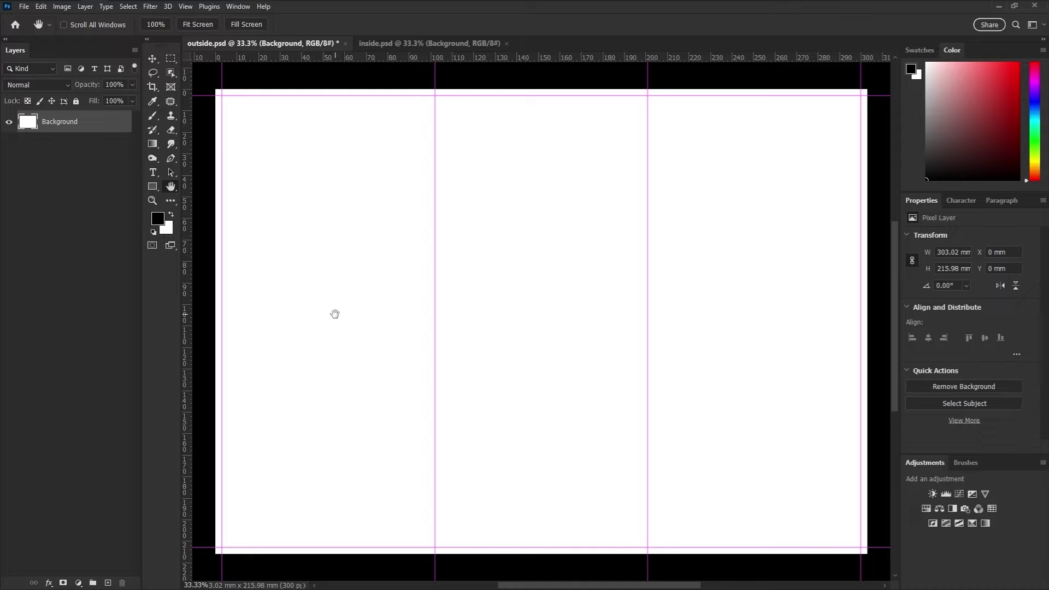
- Add a vertical margin guide at about 11 mm inside the first brochure panel
click(185, 7)
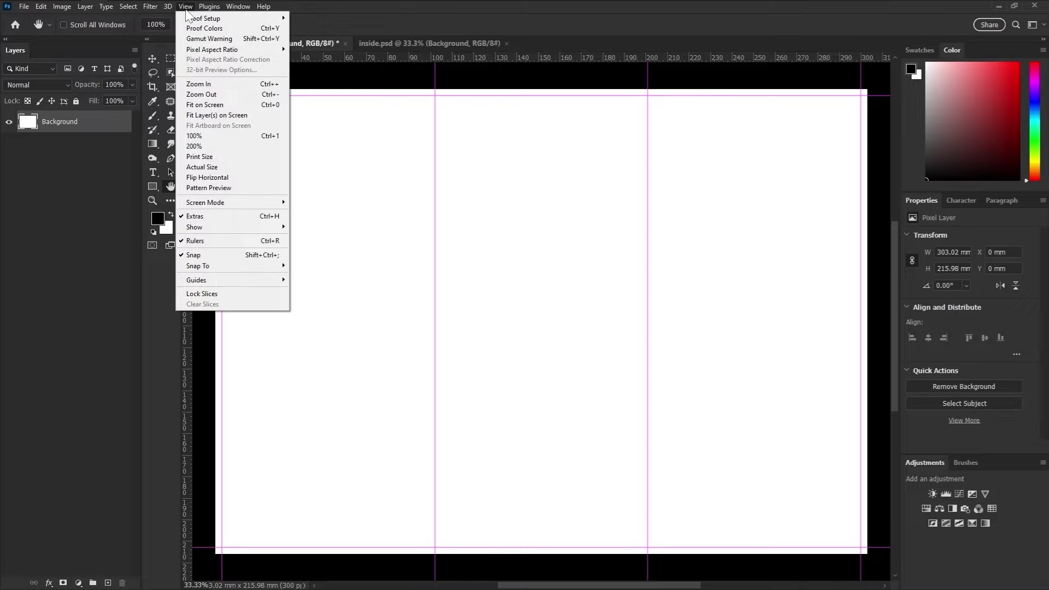
mouse_move(213, 281)
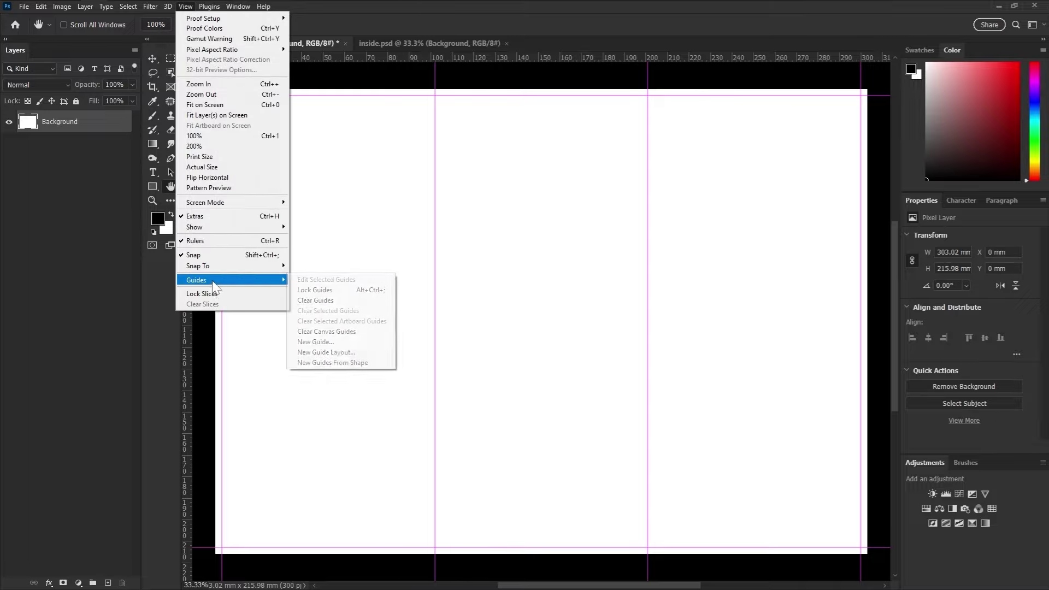
click(315, 341)
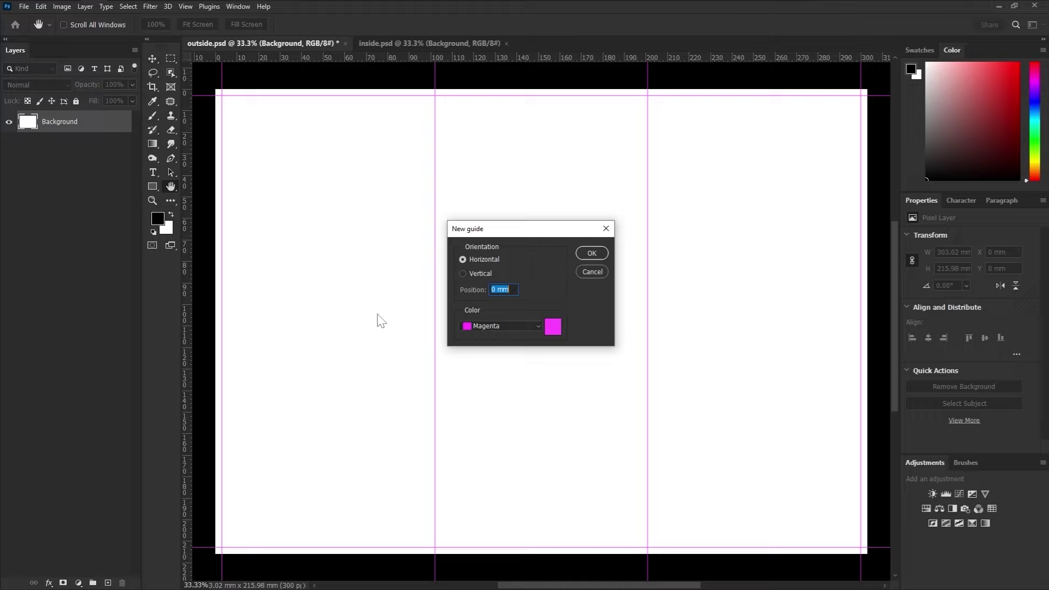
click(481, 273)
key(Return)
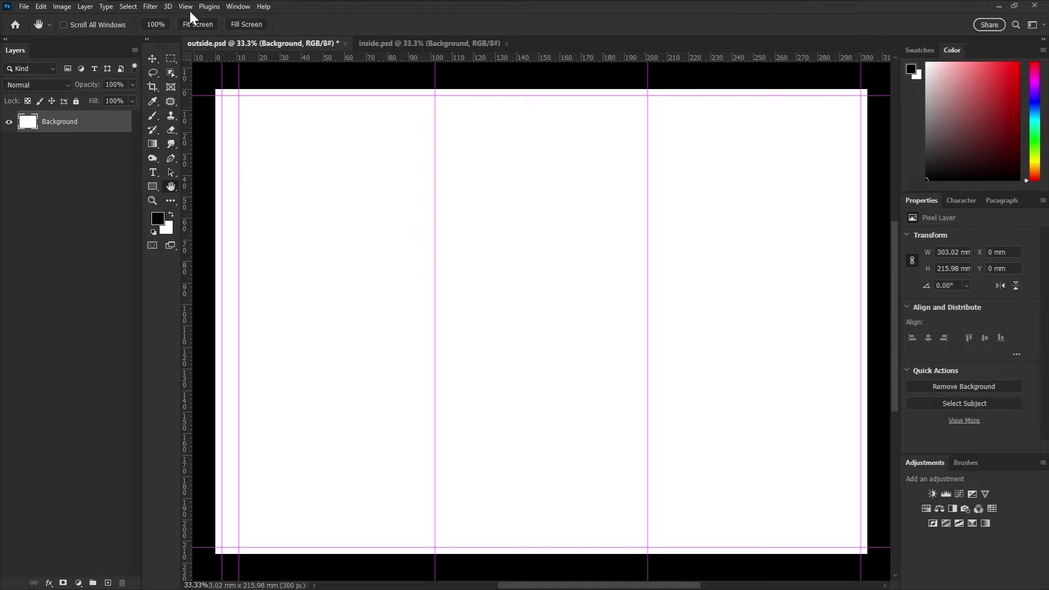
- Add a vertical margin guide at 94 mm, just before the first fold
click(186, 7)
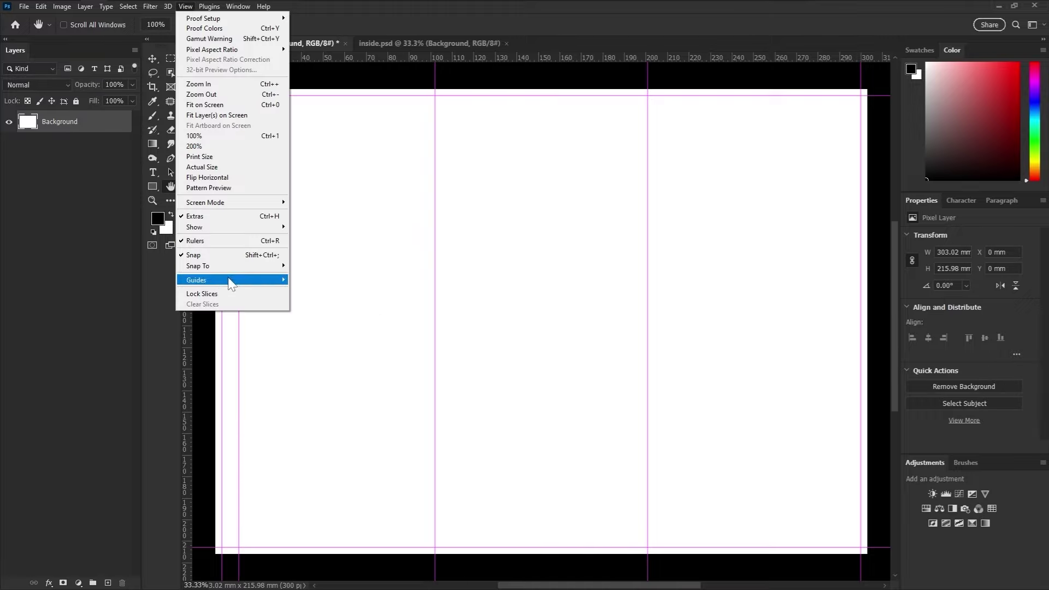
mouse_move(230, 281)
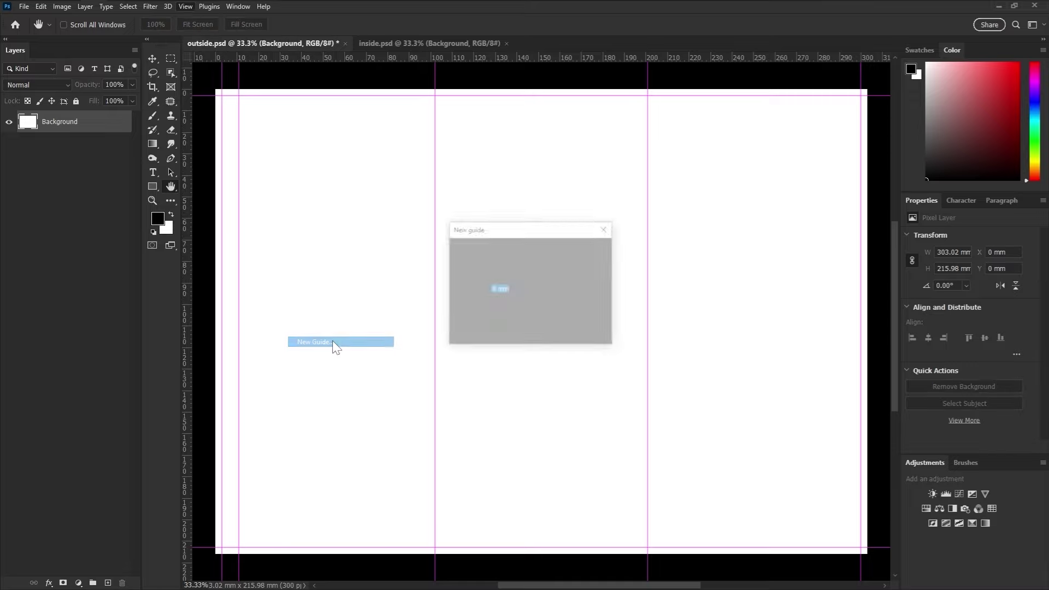
text(9)
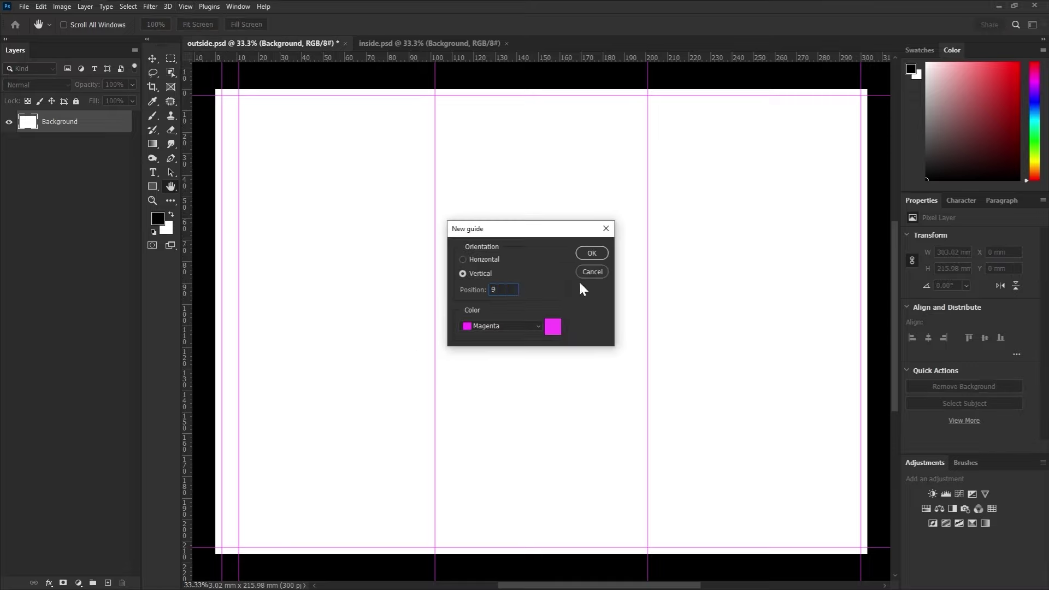
text(4)
click(592, 256)
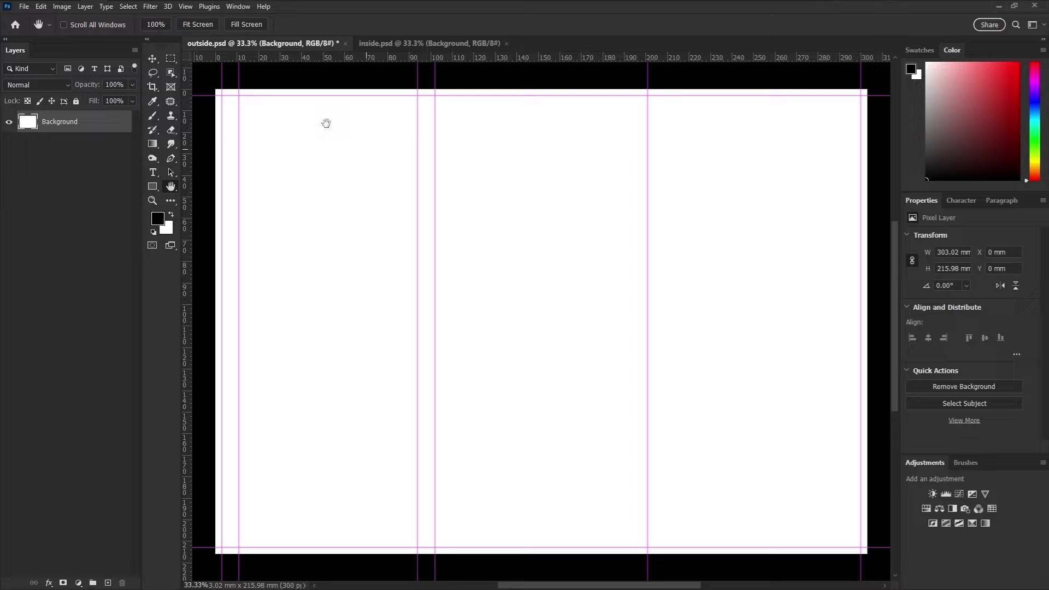
- Add a vertical margin guide at 110 mm, just after the first fold
click(186, 6)
mouse_move(241, 280)
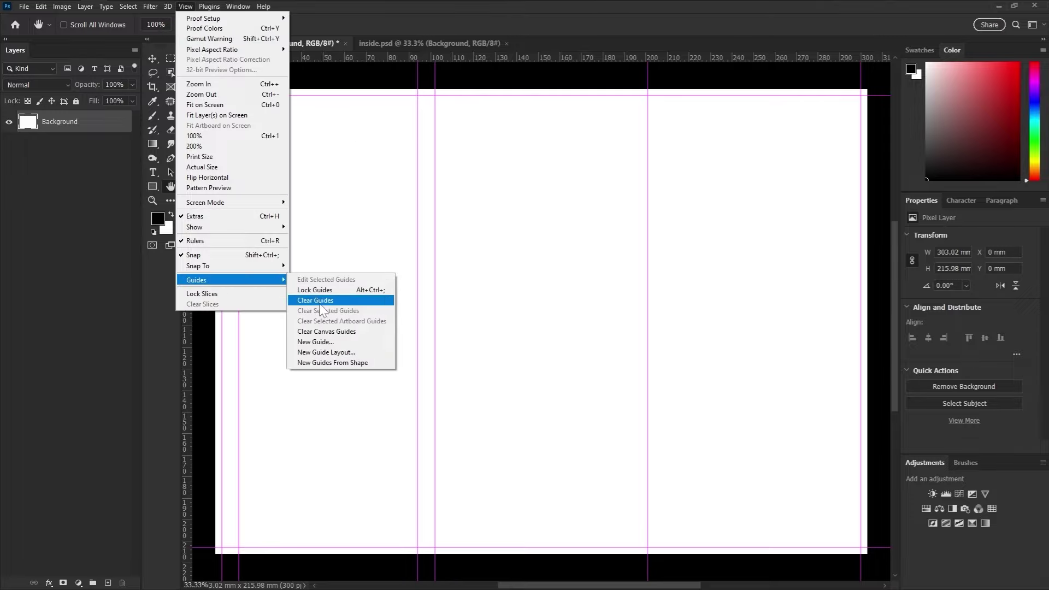
click(316, 341)
text(110)
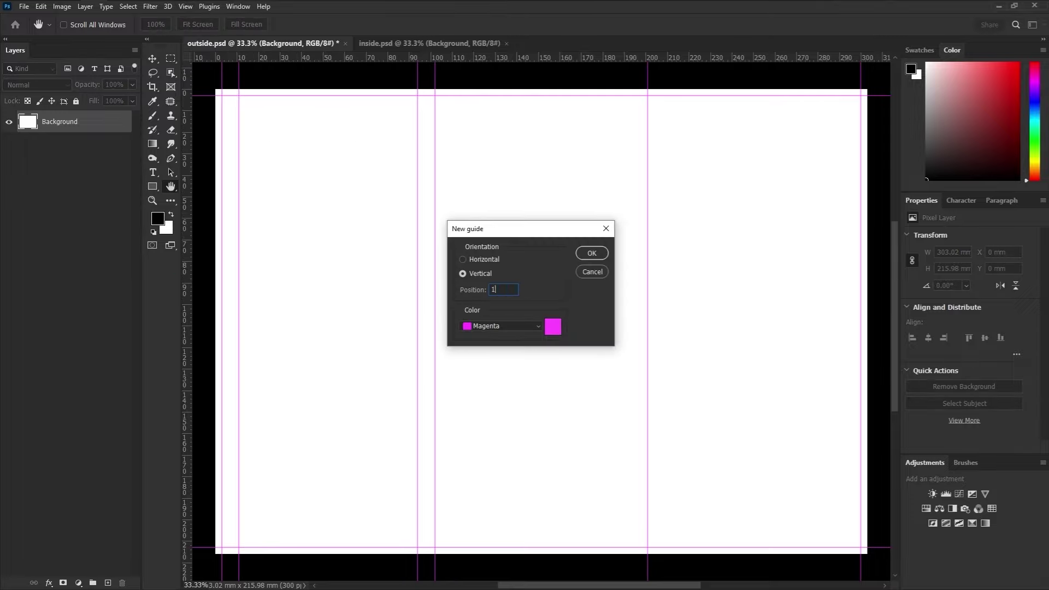
click(590, 254)
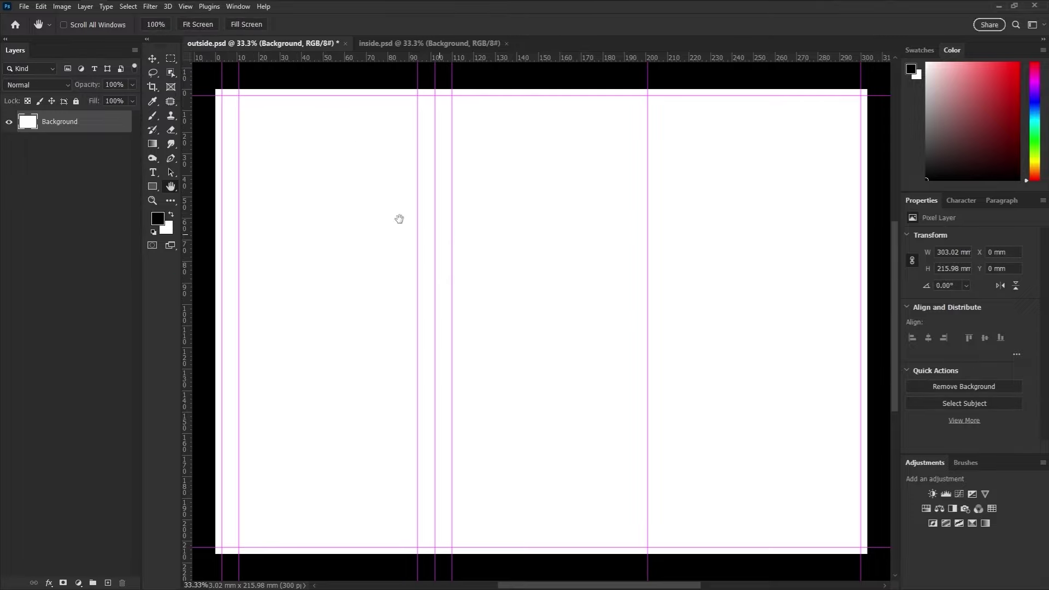
- Add a vertical margin guide at 193 mm, just before the second fold
click(186, 6)
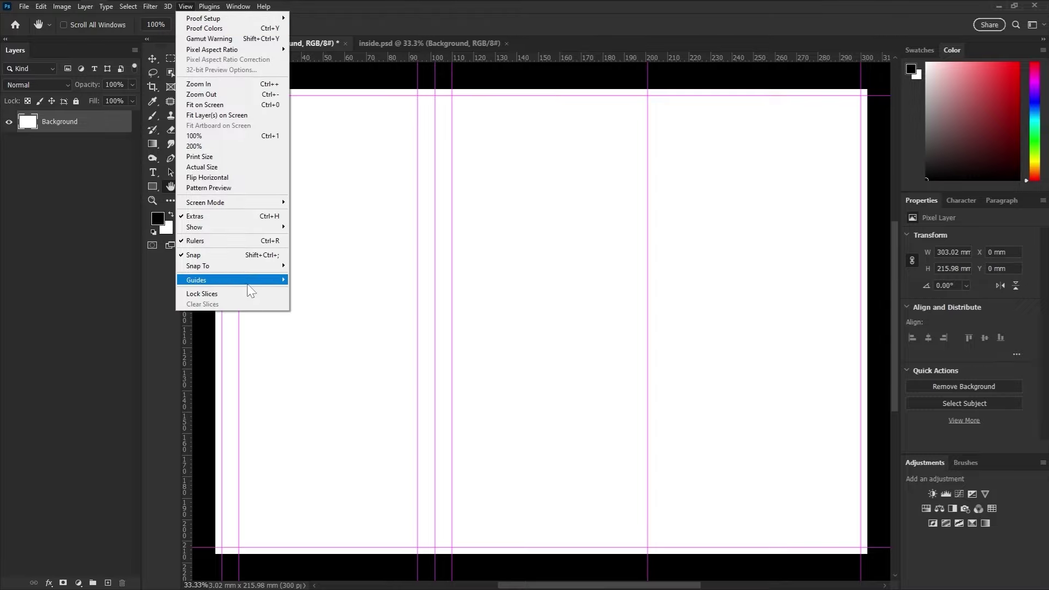
mouse_move(253, 281)
click(335, 344)
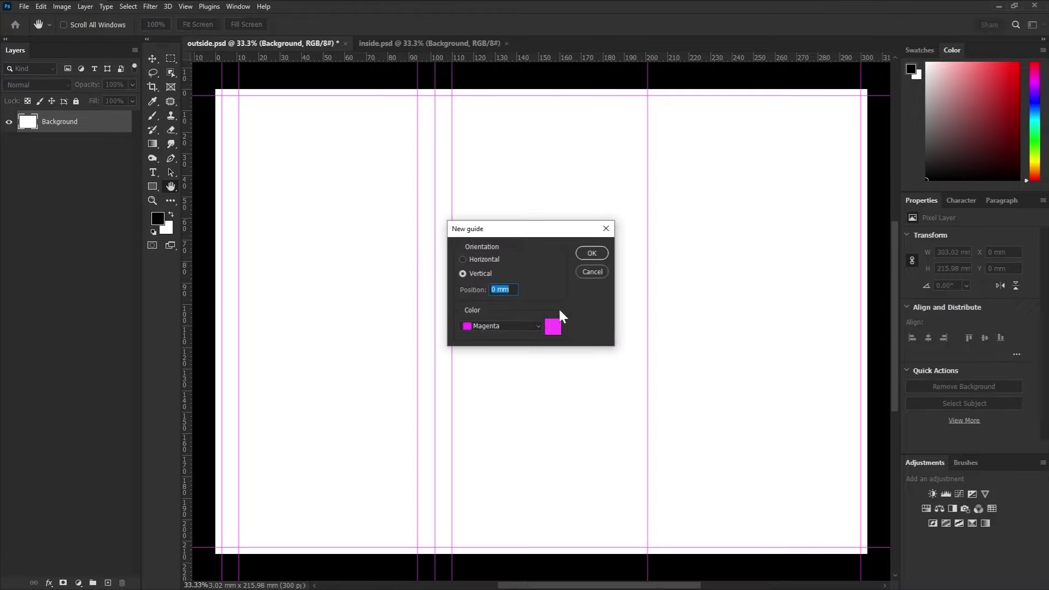
text(193)
click(591, 253)
- Add a vertical margin guide at 209 mm, just after the second fold
click(185, 7)
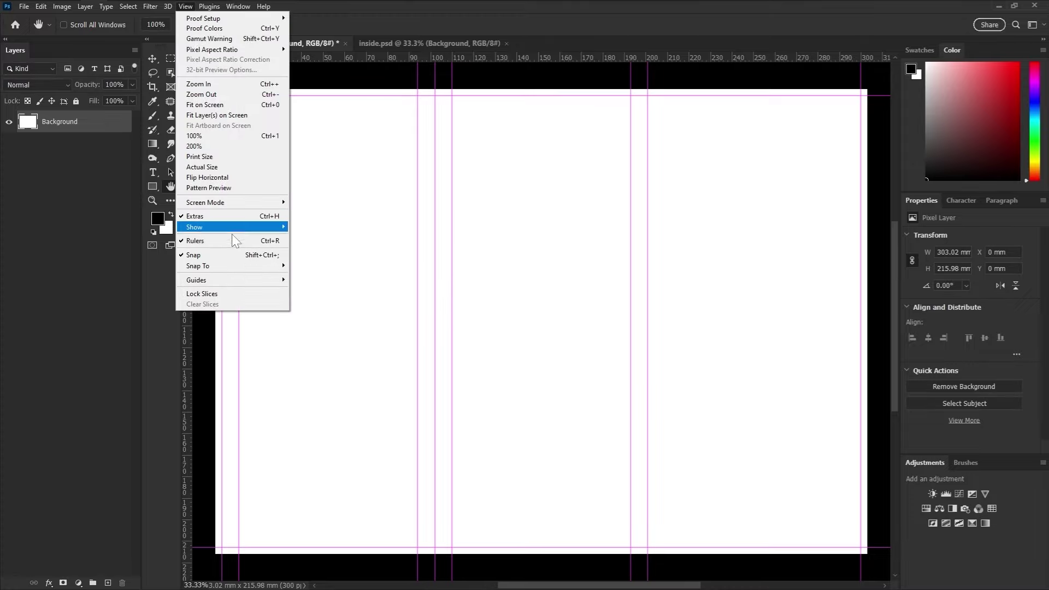
mouse_move(241, 281)
click(343, 348)
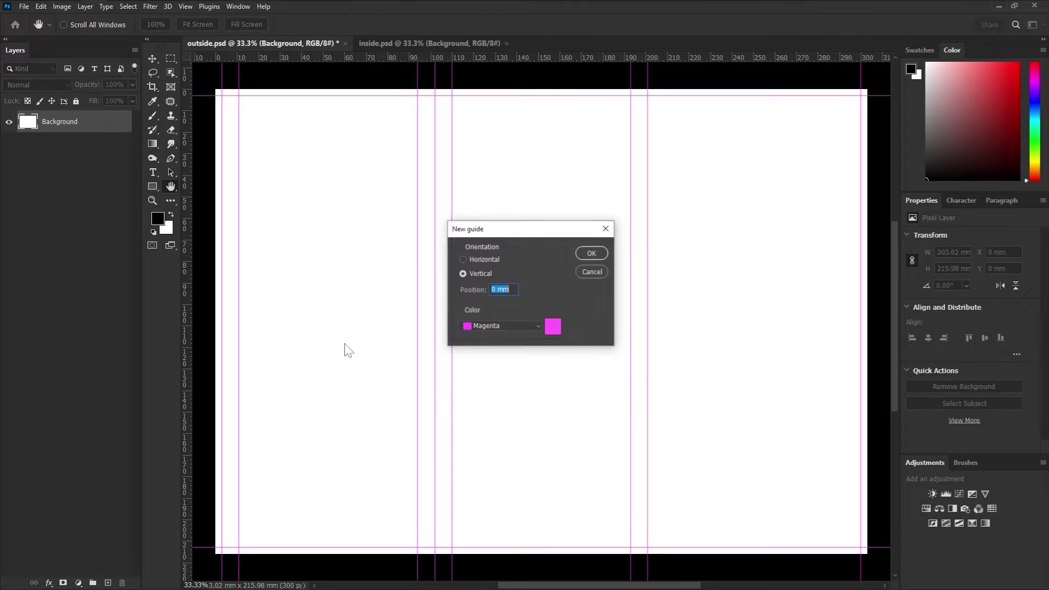
text(20)
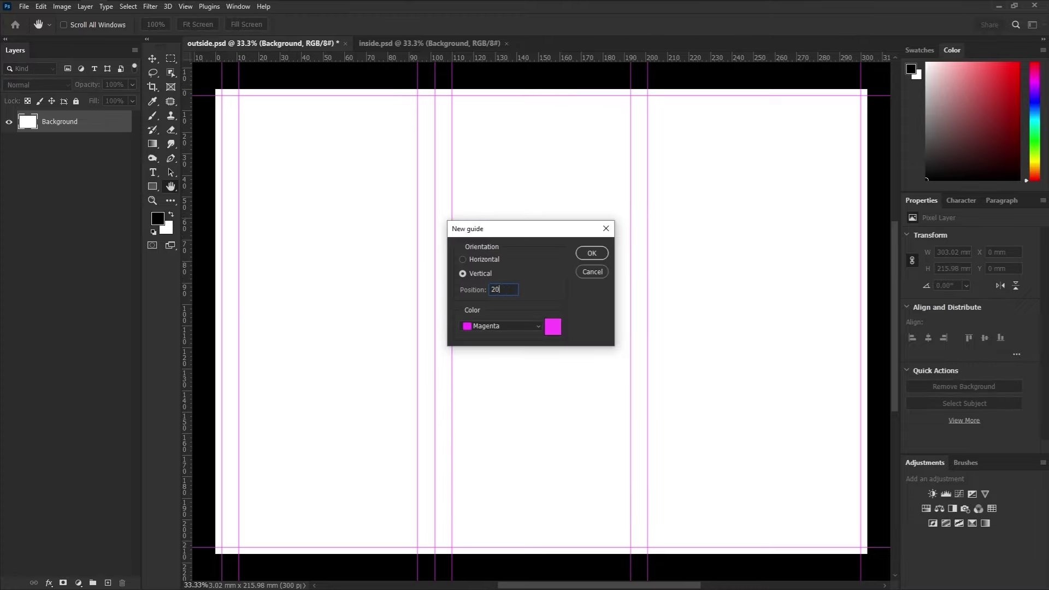
text(9)
click(592, 253)
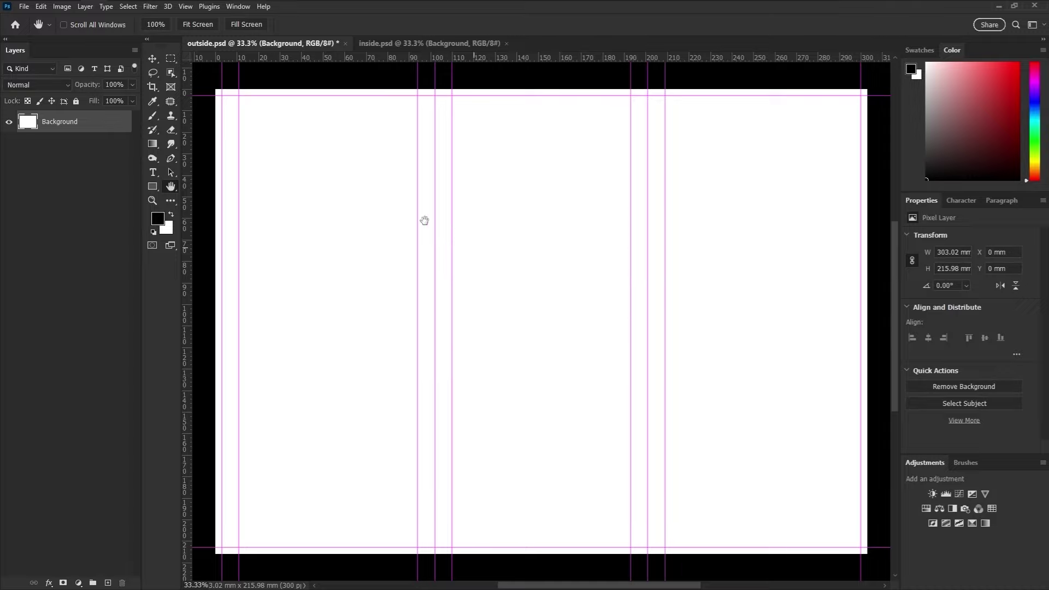
- Add a vertical margin guide at about 292 mm, inside the last brochure panel's outer edge
click(186, 6)
mouse_move(252, 281)
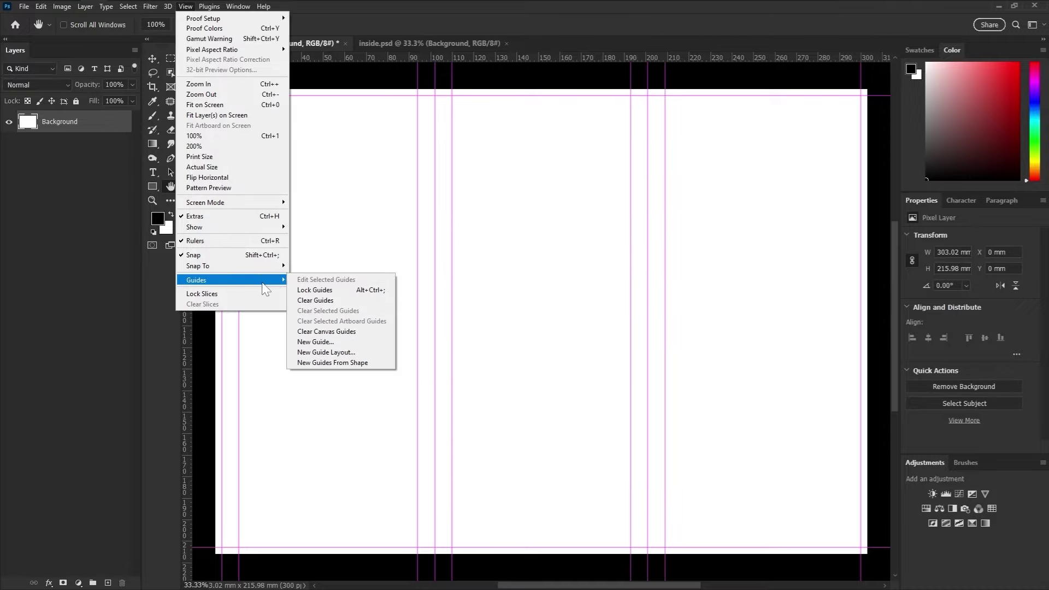
click(337, 346)
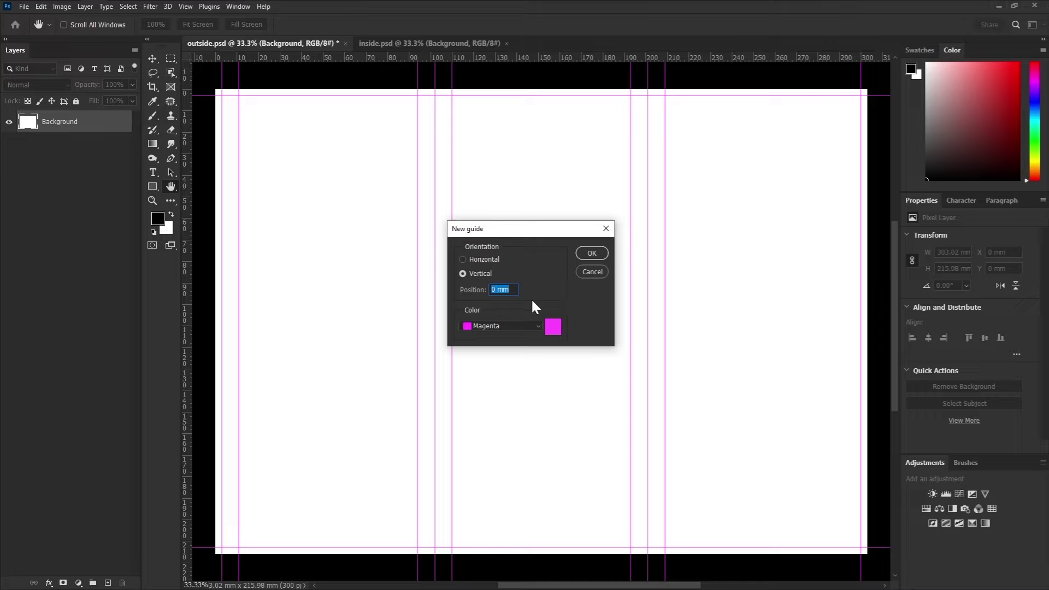
text(292)
click(591, 253)
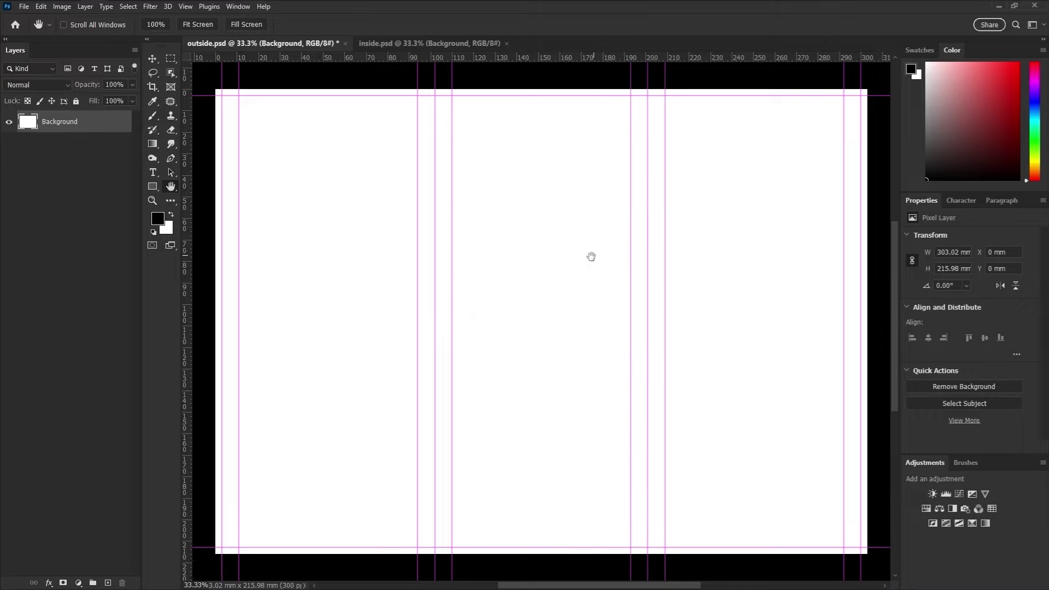
- Add a horizontal margin guide at 11 mm near the page's upper edge
click(189, 7)
mouse_move(272, 281)
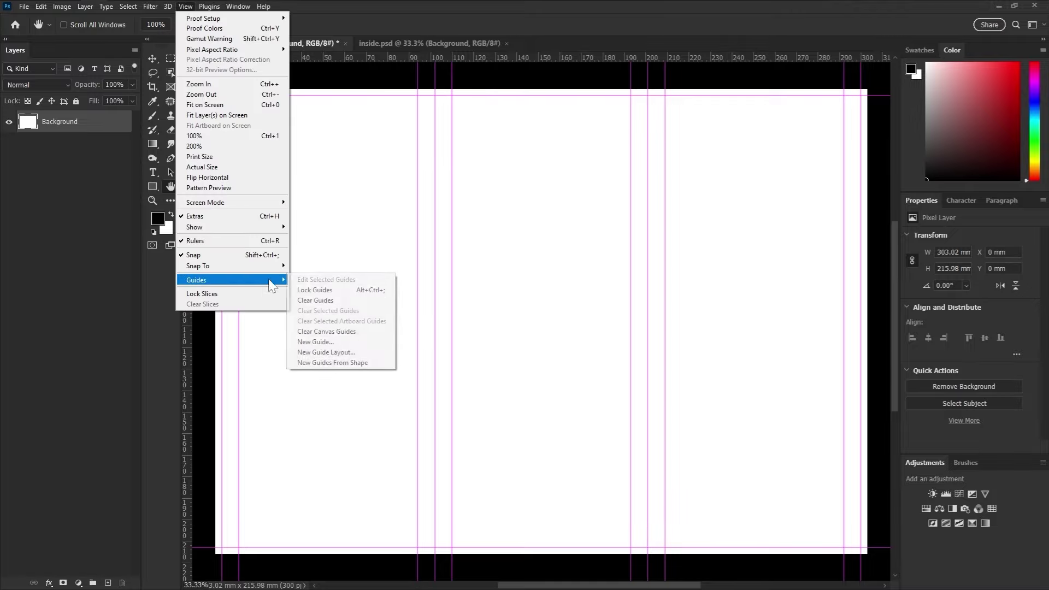
click(344, 343)
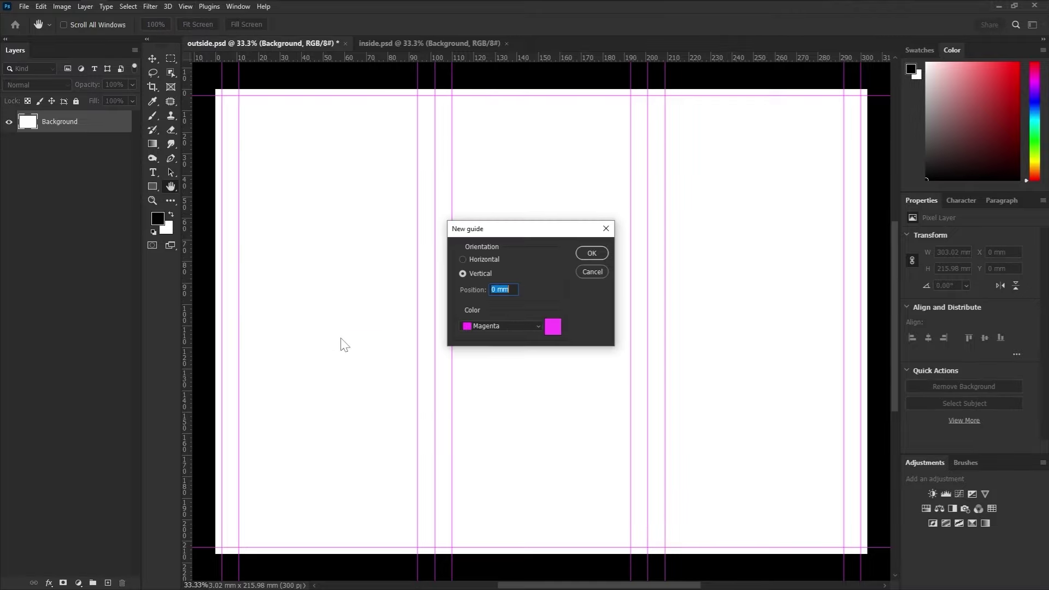
click(481, 259)
text(11)
click(581, 253)
- Add a horizontal margin guide at about 205 mm near the page's lower edge
click(186, 6)
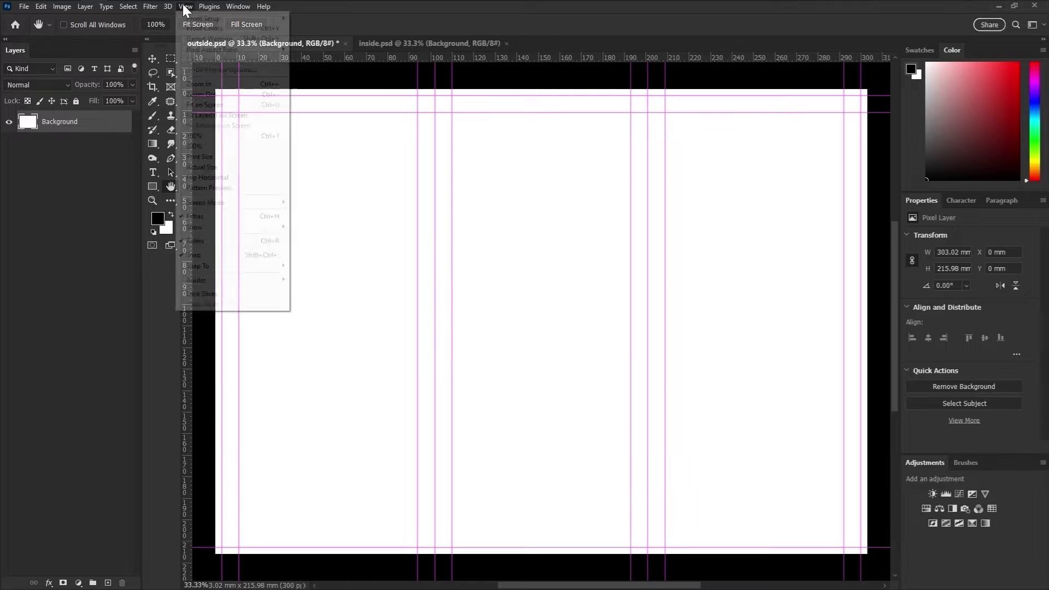
mouse_move(279, 280)
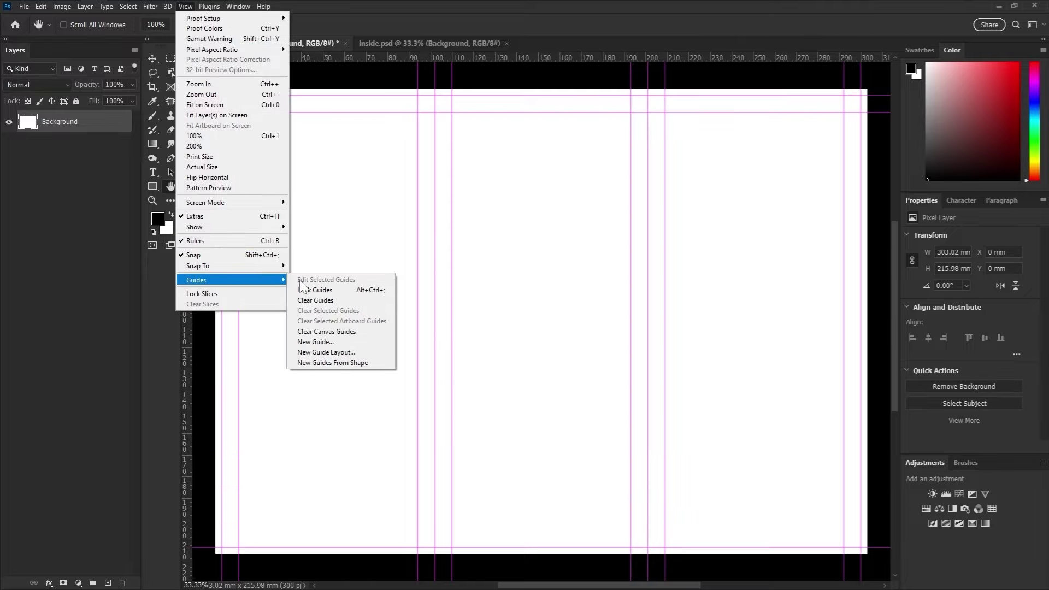
click(328, 341)
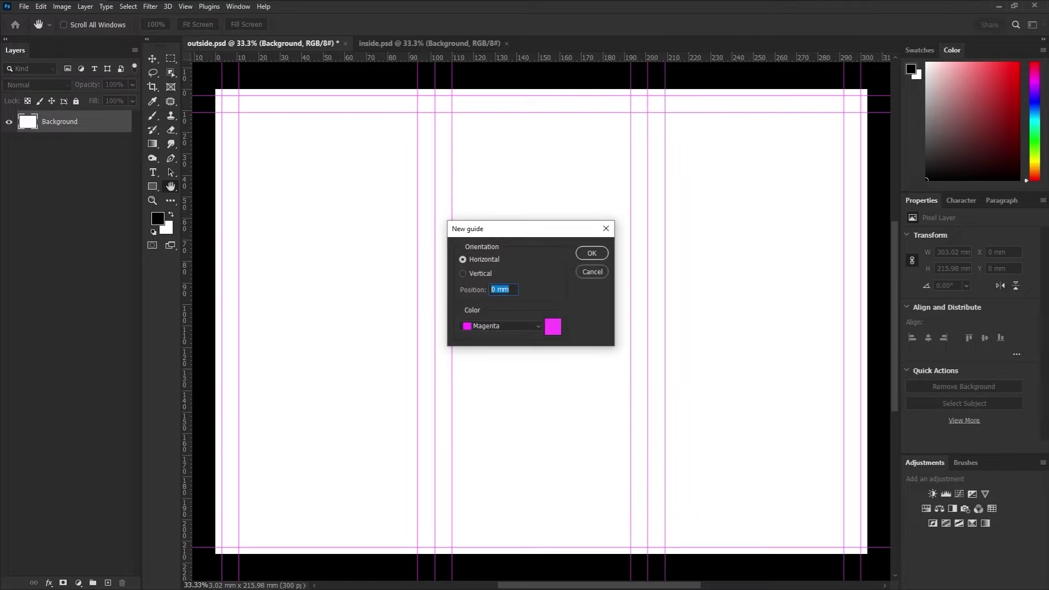
text(205)
click(590, 253)
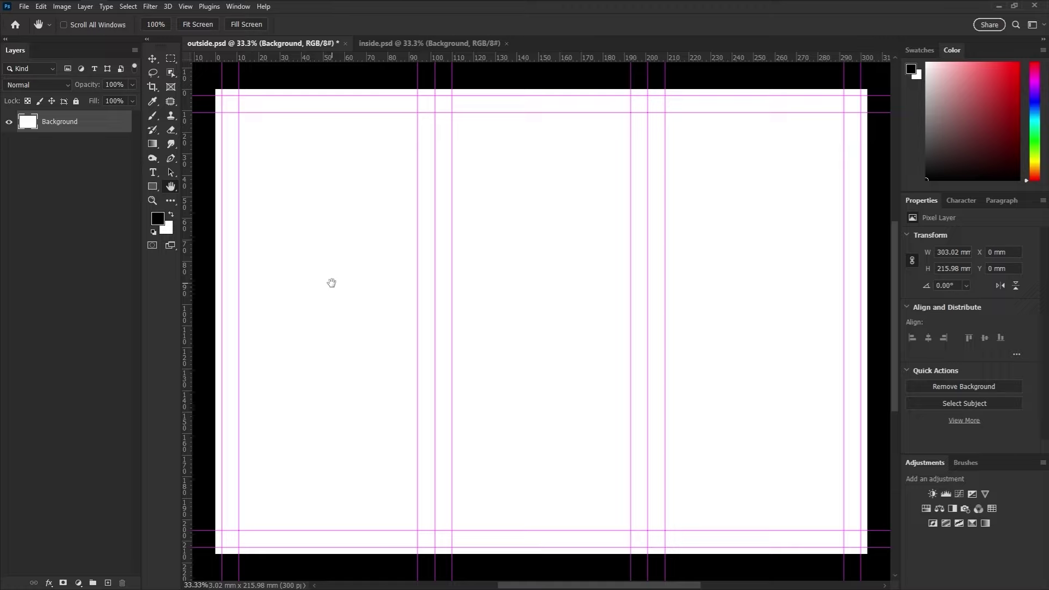
- Apply a Pattern Overlay of linear geometric shapes to outside.psd's Background layer at 10% opacity and 25% scale
click(406, 47)
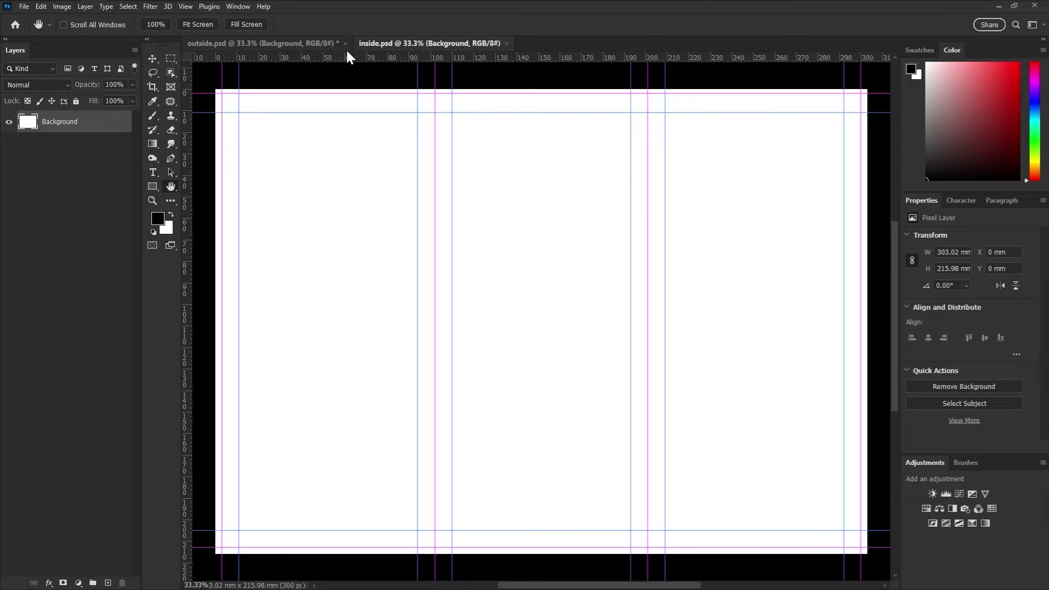
click(307, 42)
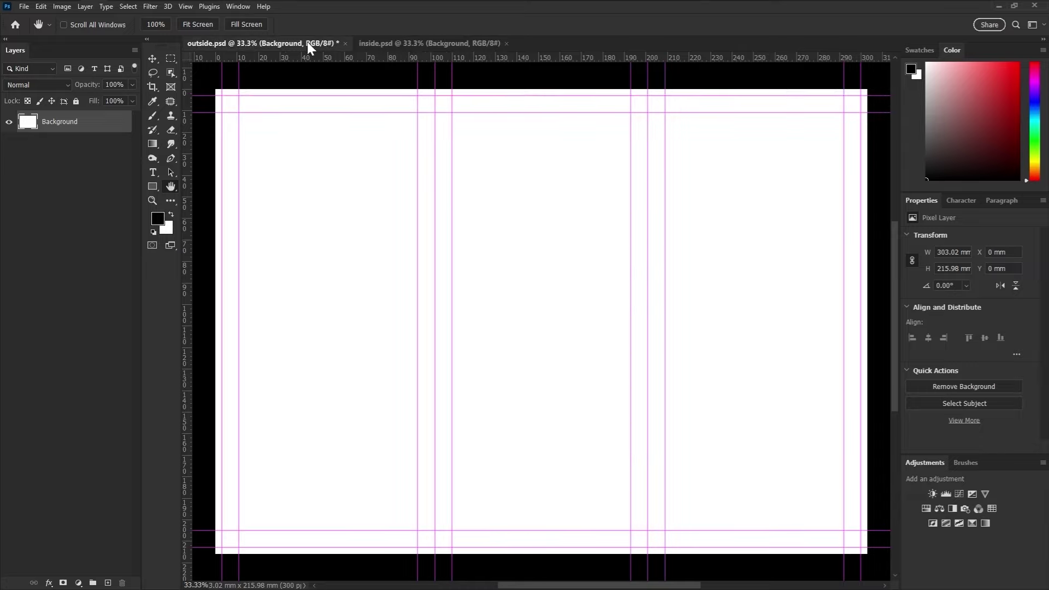
click(50, 583)
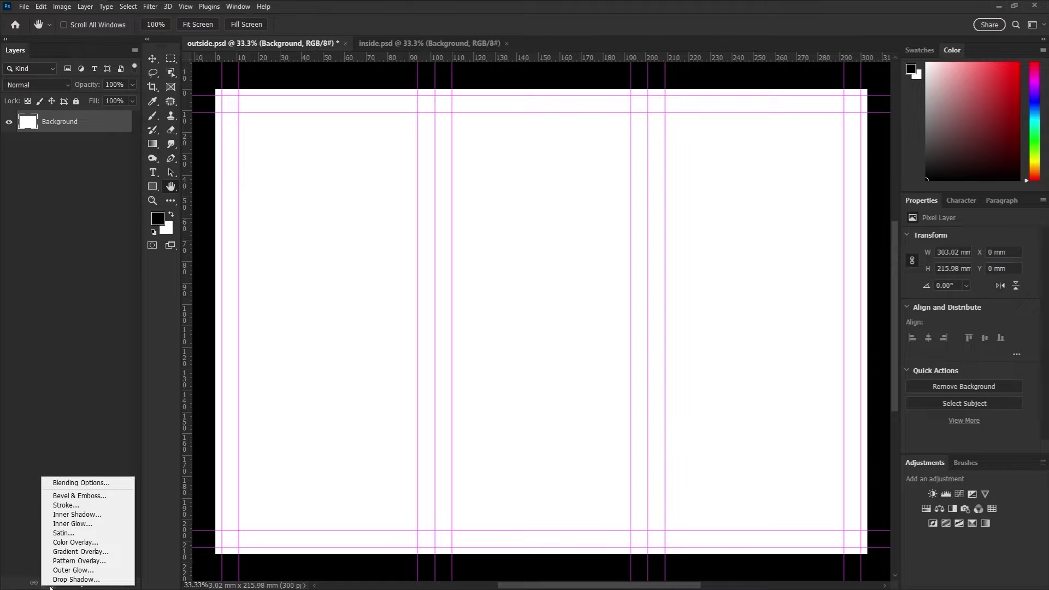
click(75, 561)
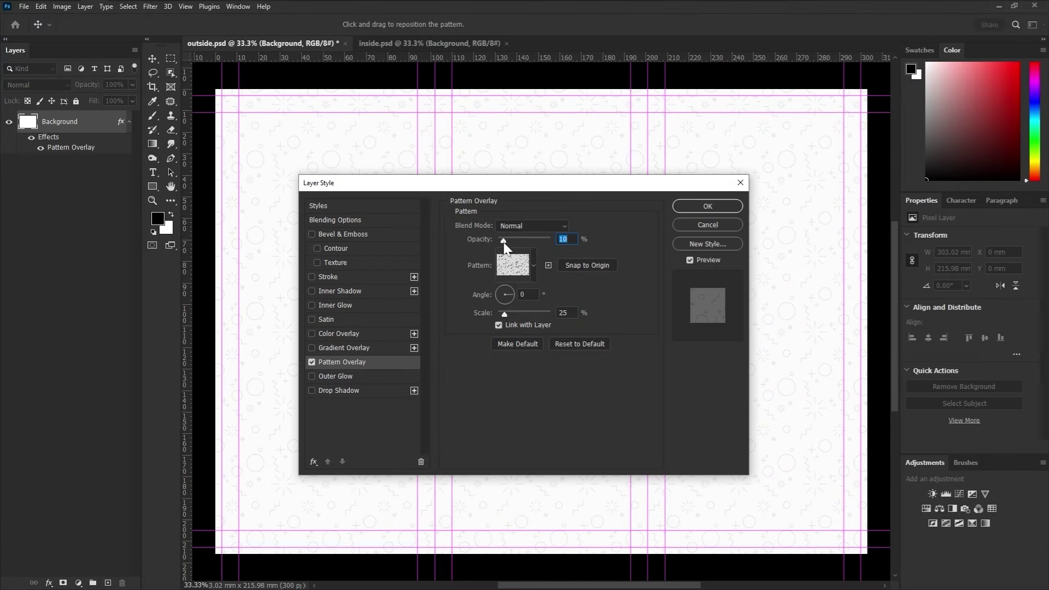
drag(511, 249, 506, 246)
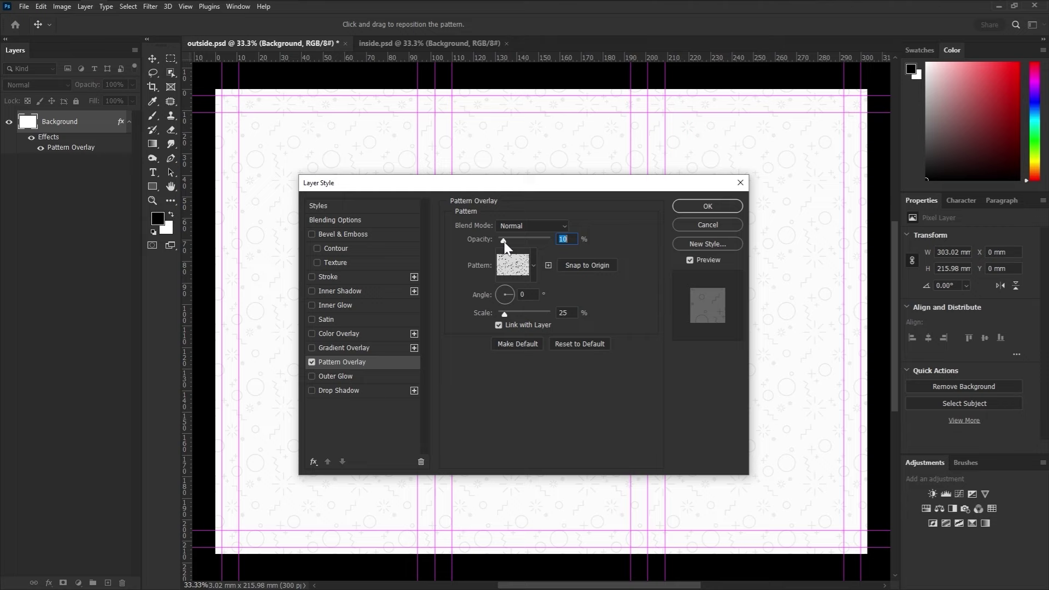
drag(552, 185, 473, 253)
click(639, 278)
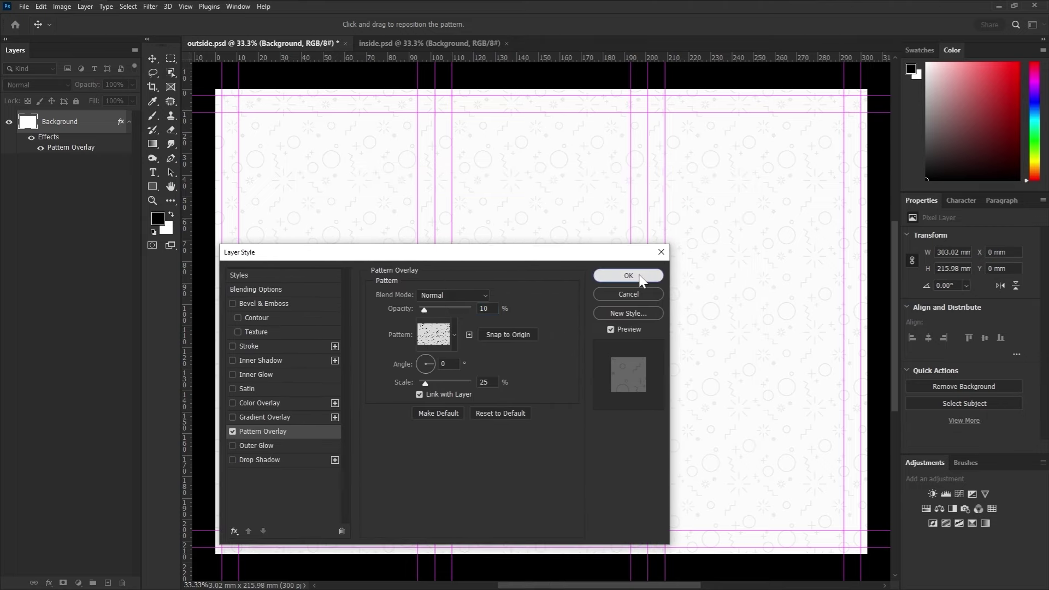
key(space)
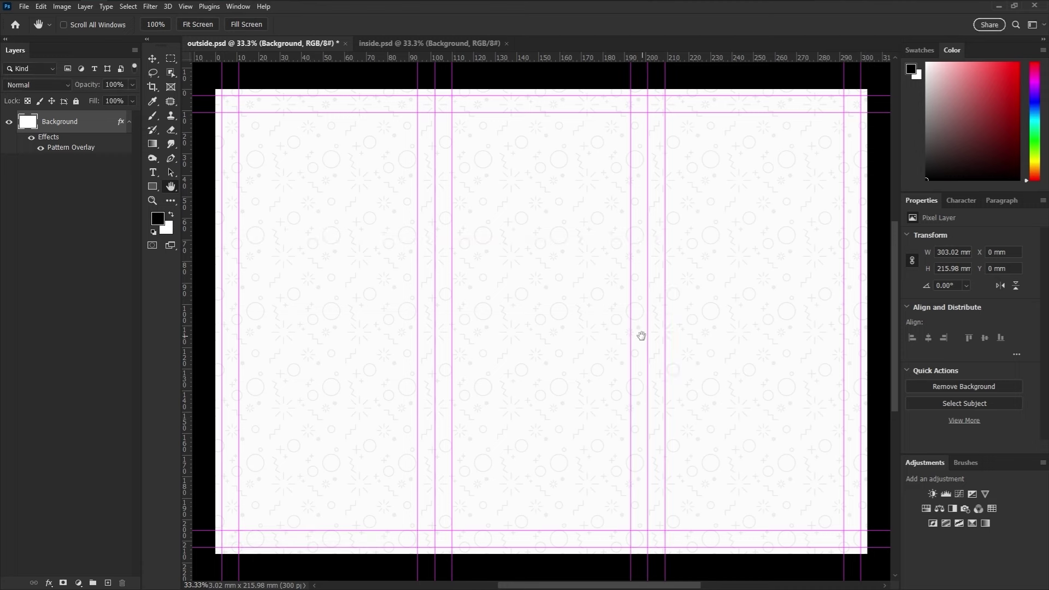
- Draw a black rectangle about 305 mm wide and 152 mm high across the upper part of the outside page
click(152, 185)
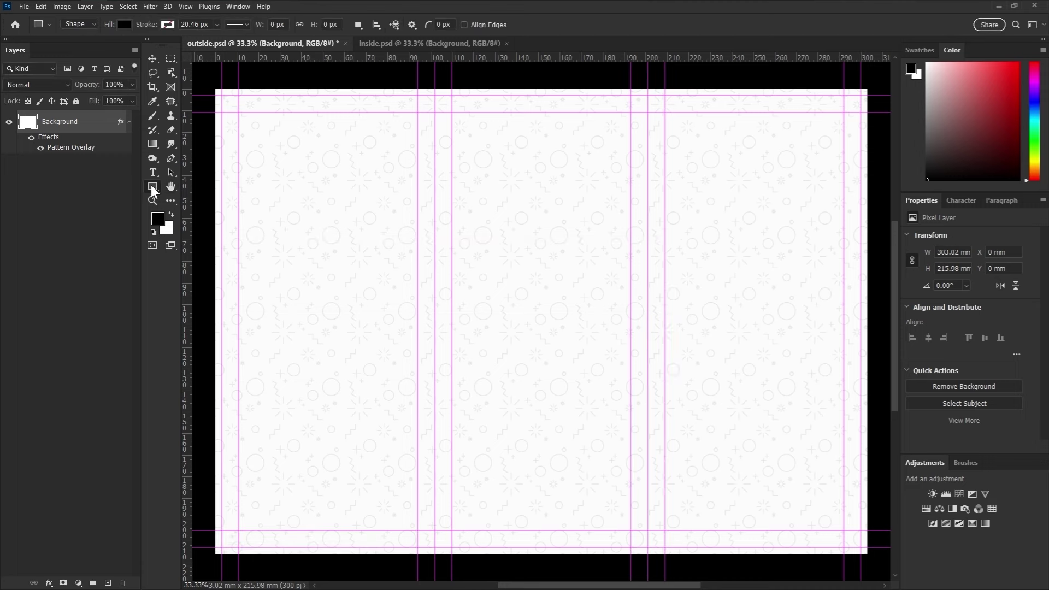
drag(213, 88, 868, 415)
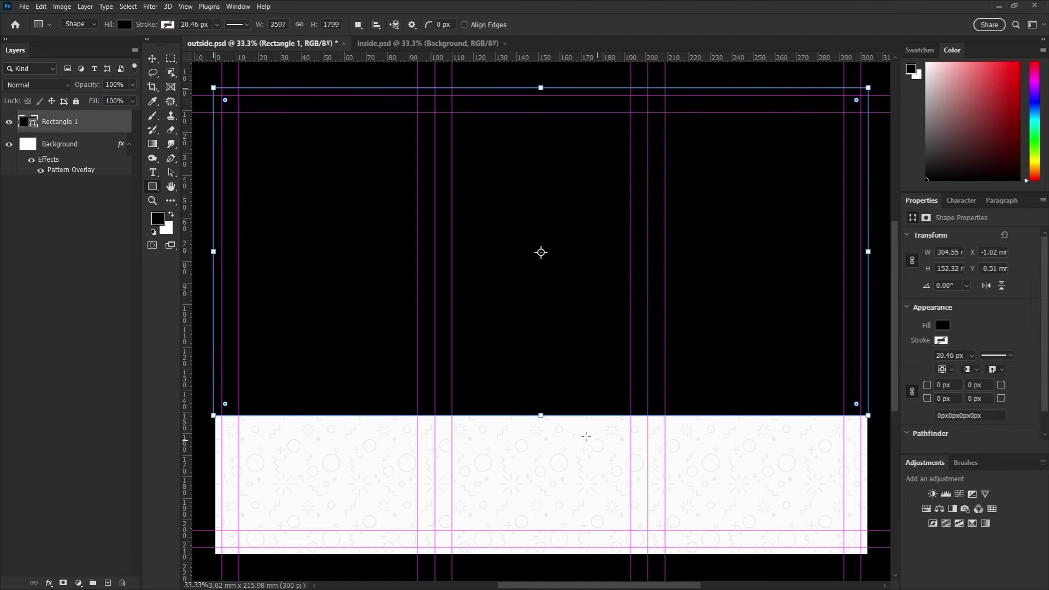
mouse_move(540, 415)
mouse_down()
mouse_move(538, 396)
mouse_move(538, 417)
mouse_up()
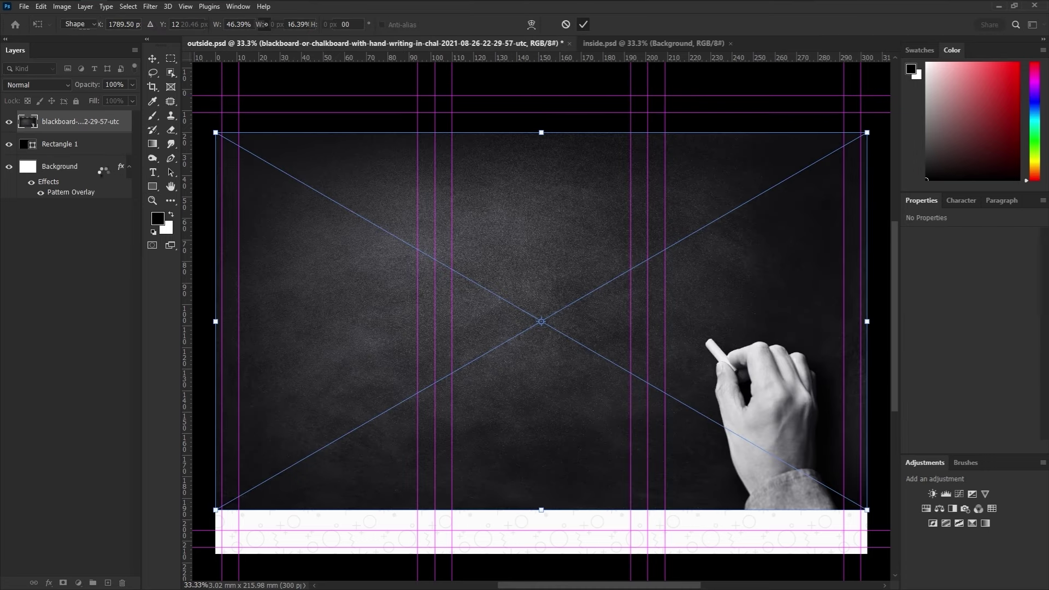
- Place the blackboard image above the rectangle and clip it to the rectangle layer
key(Return)
alt+click(122, 132)
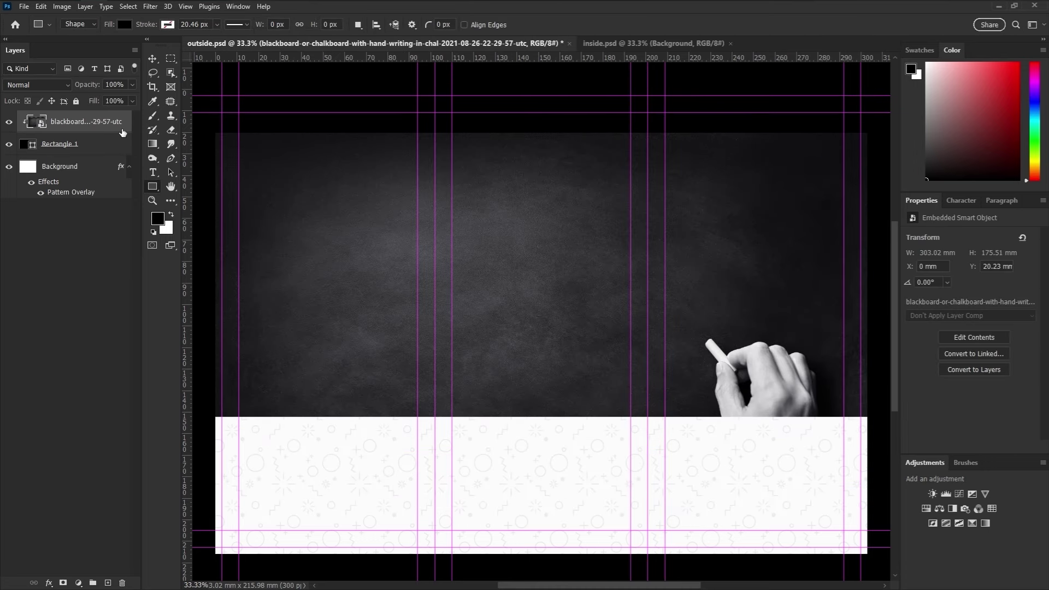
- Scale the clipped blackboard image to about 75% and reposition it so the texture fills the rectangle without the hand showing
key(ctrl+t)
drag(546, 134, 541, 82)
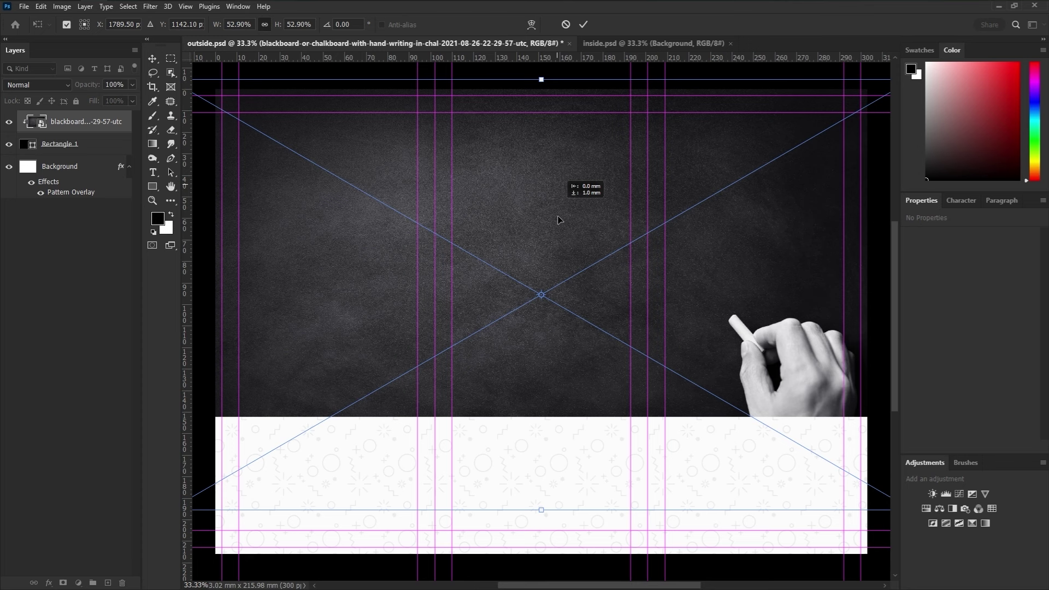
drag(558, 216, 557, 425)
drag(543, 286, 533, 219)
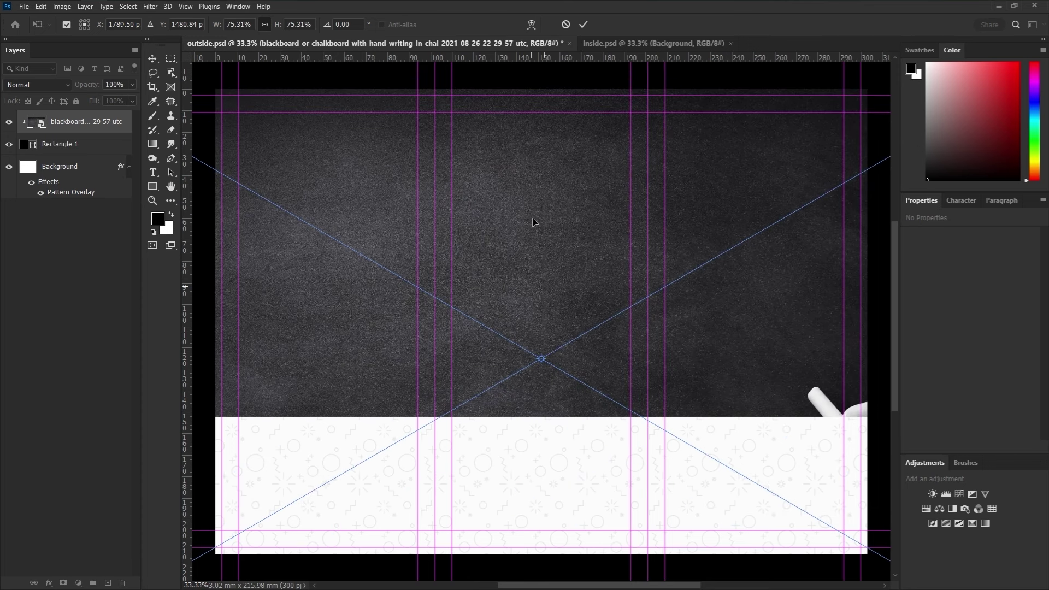
drag(567, 183, 566, 219)
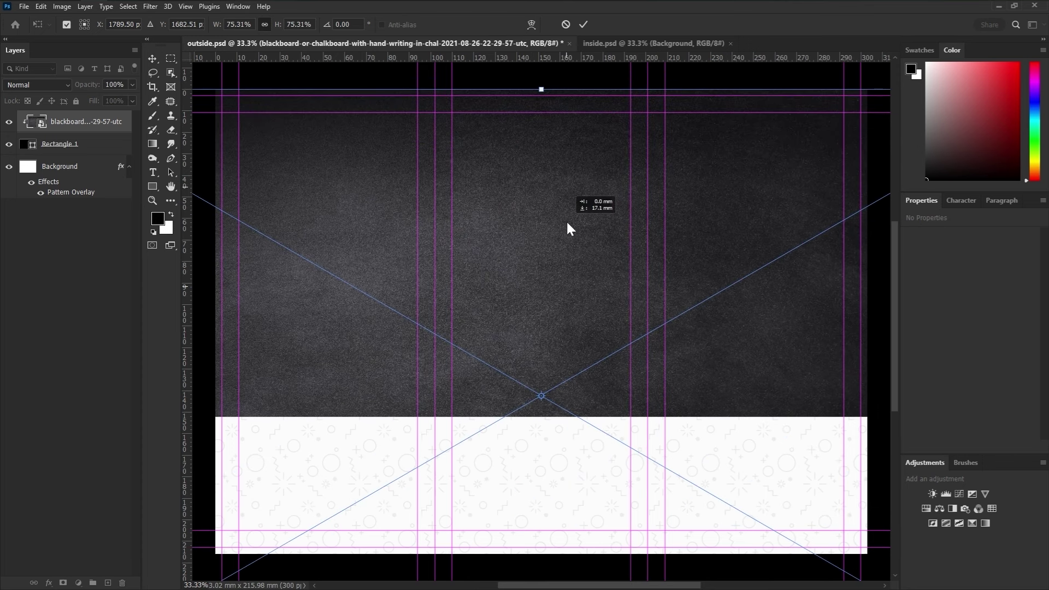
click(584, 24)
drag(517, 228, 616, 208)
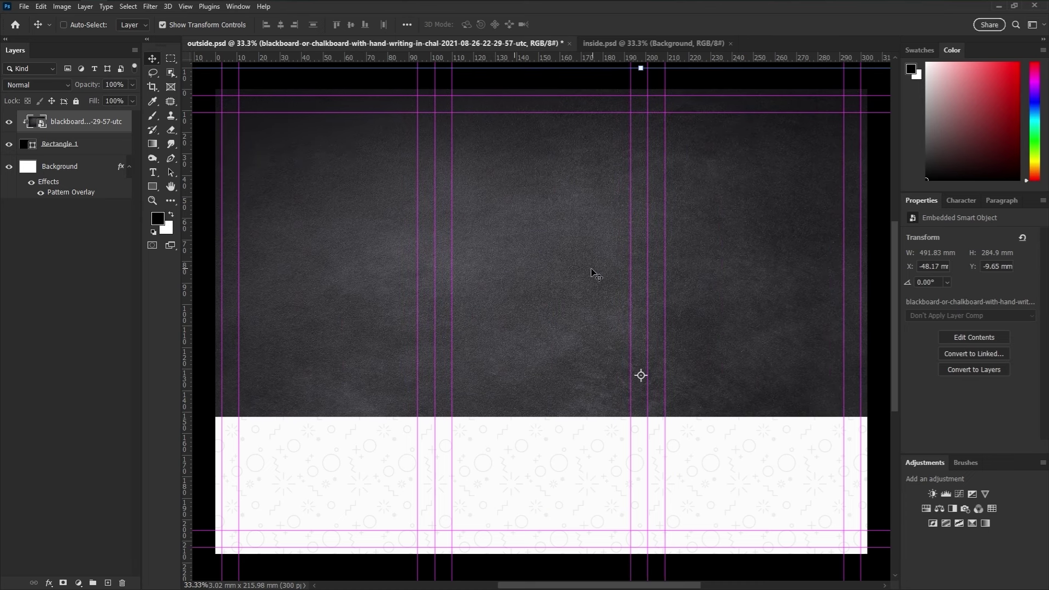
- Place the blackboard image in inside.psd, scaled to about 79% and positioned to cover the whole page without the hand showing
click(652, 43)
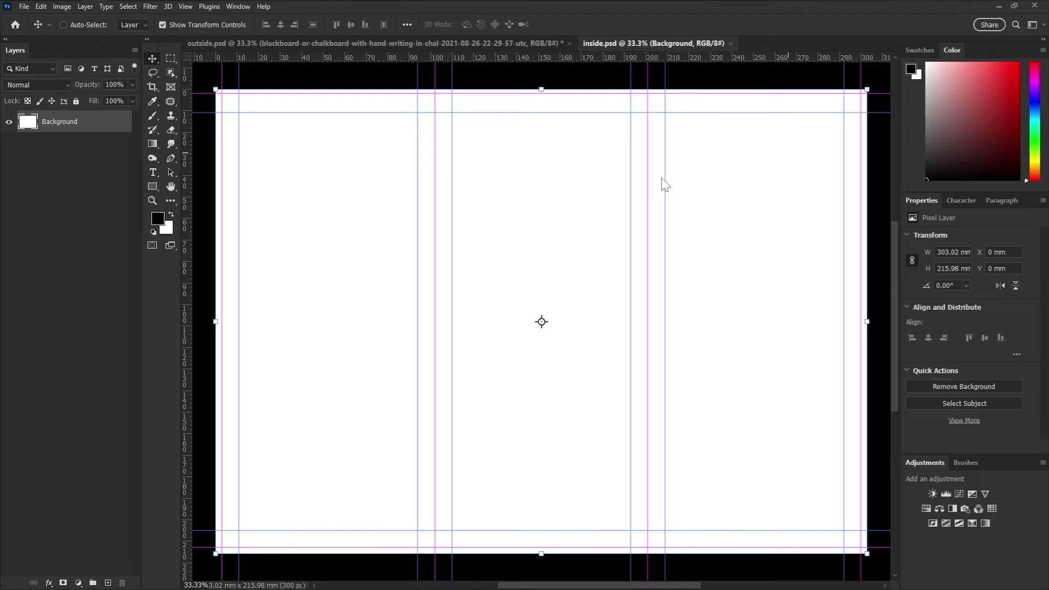
drag(662, 183, 567, 316)
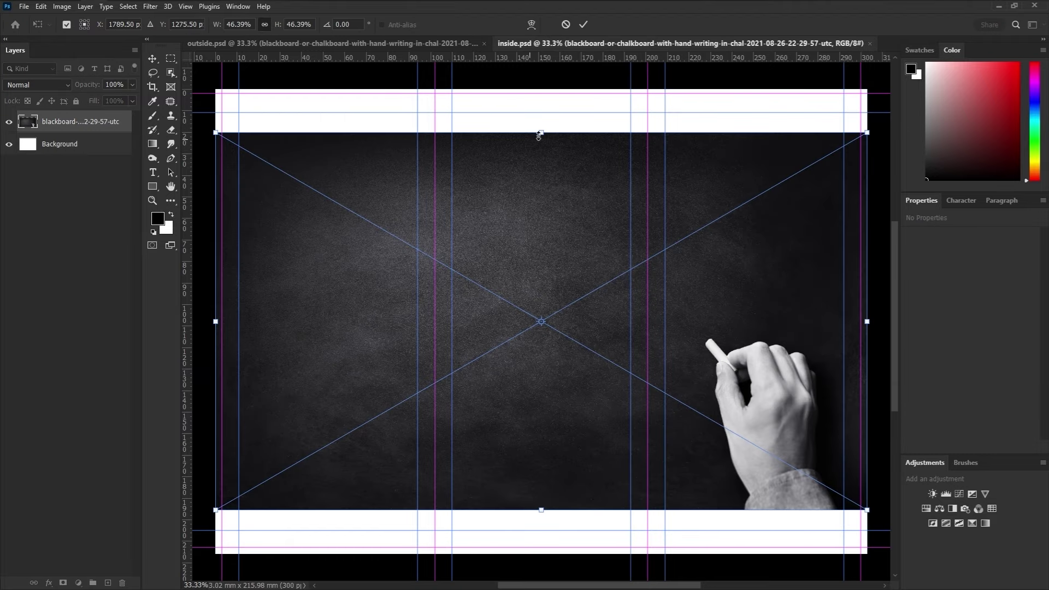
drag(540, 130, 541, 62)
drag(553, 104, 575, 319)
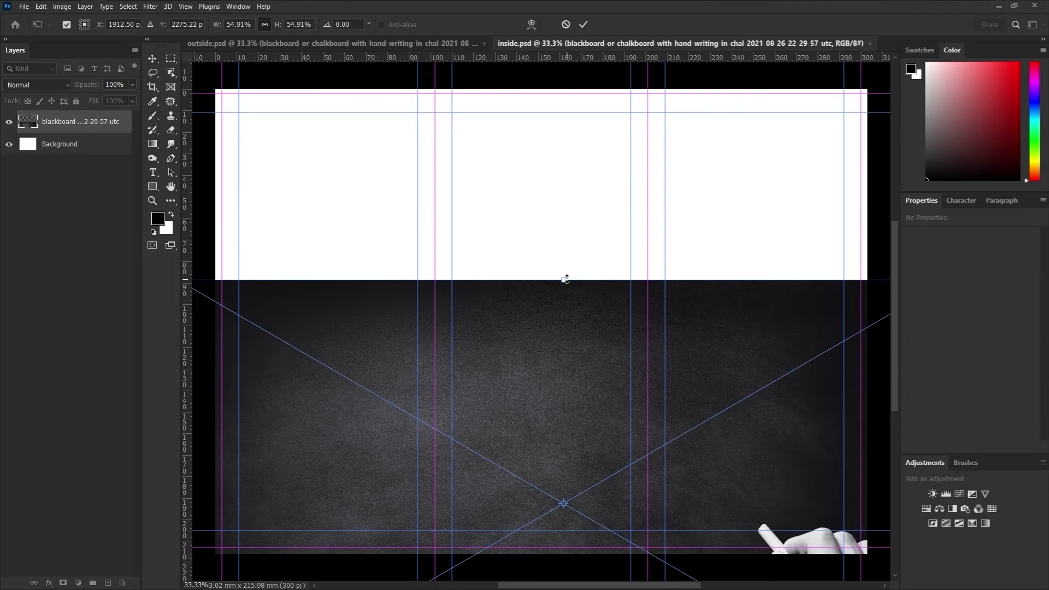
drag(564, 279, 534, 84)
drag(549, 332, 594, 275)
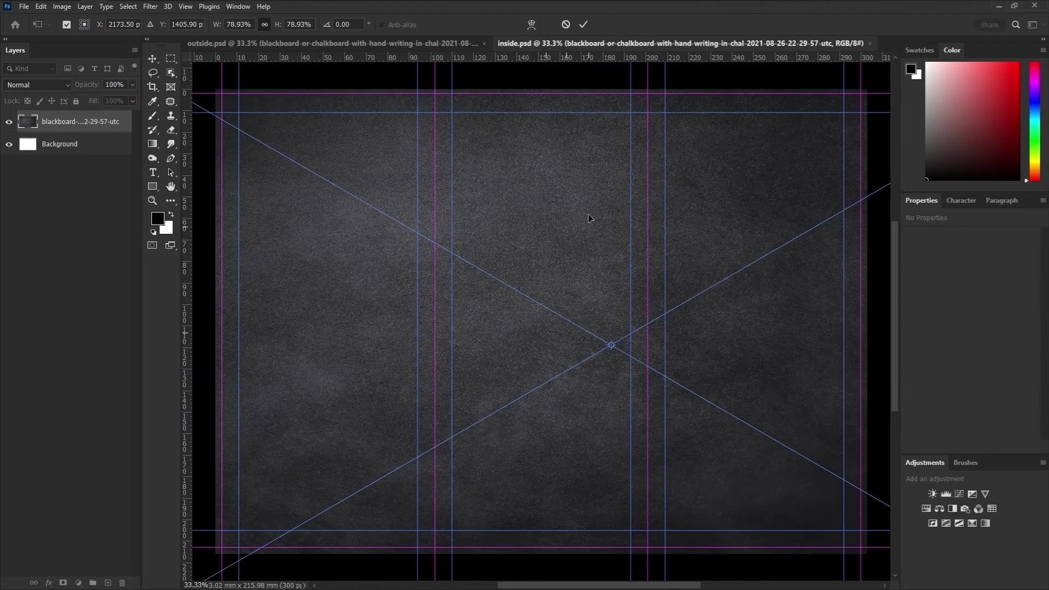
click(584, 24)
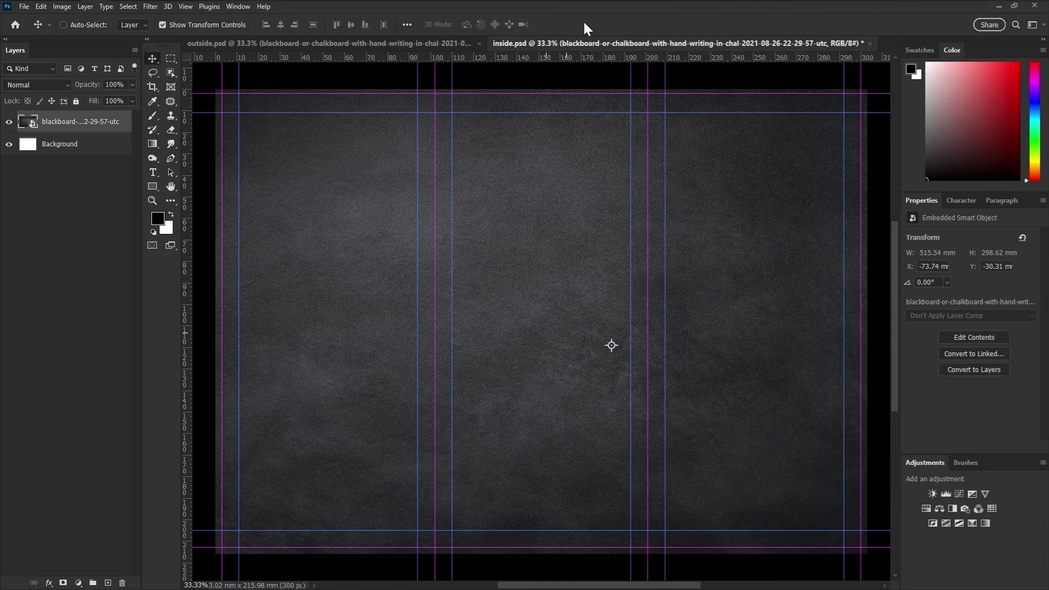
- Draw a white rectangle about 104 mm wide and 222 mm high over the right-hand panel of inside.psd
click(156, 187)
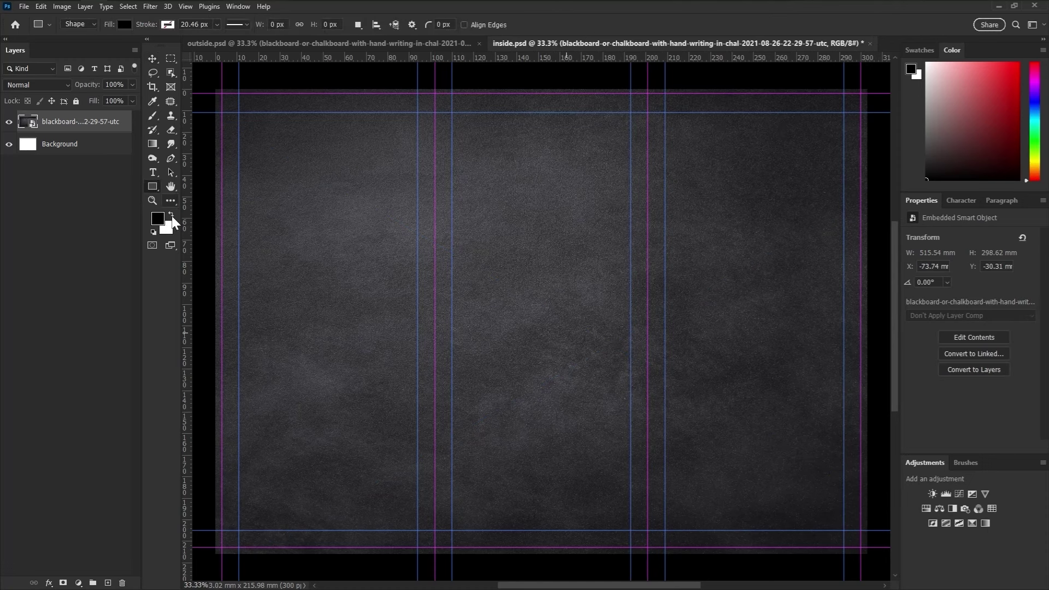
click(171, 214)
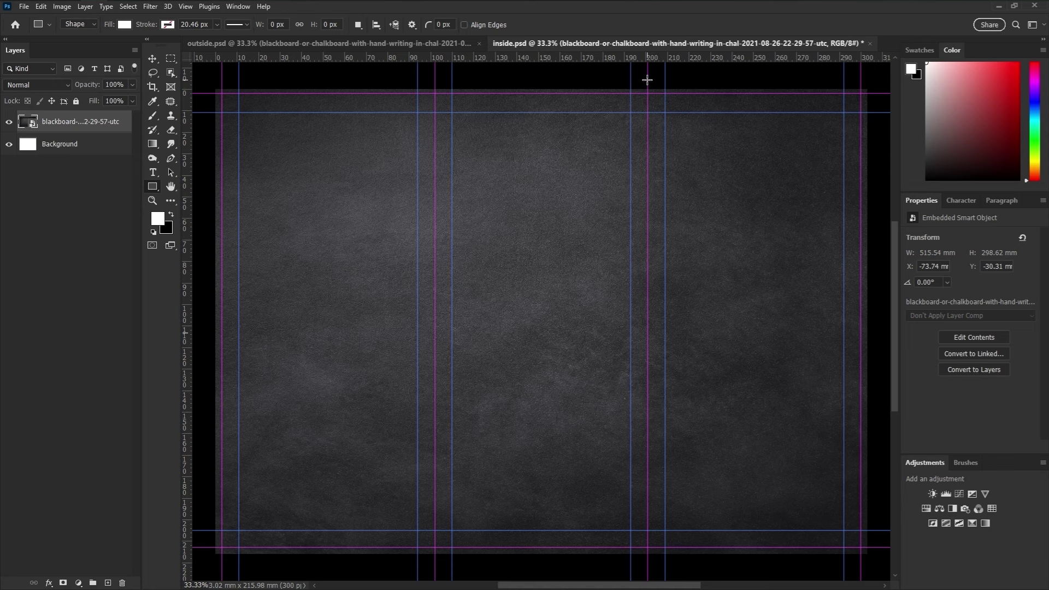
drag(648, 80, 869, 556)
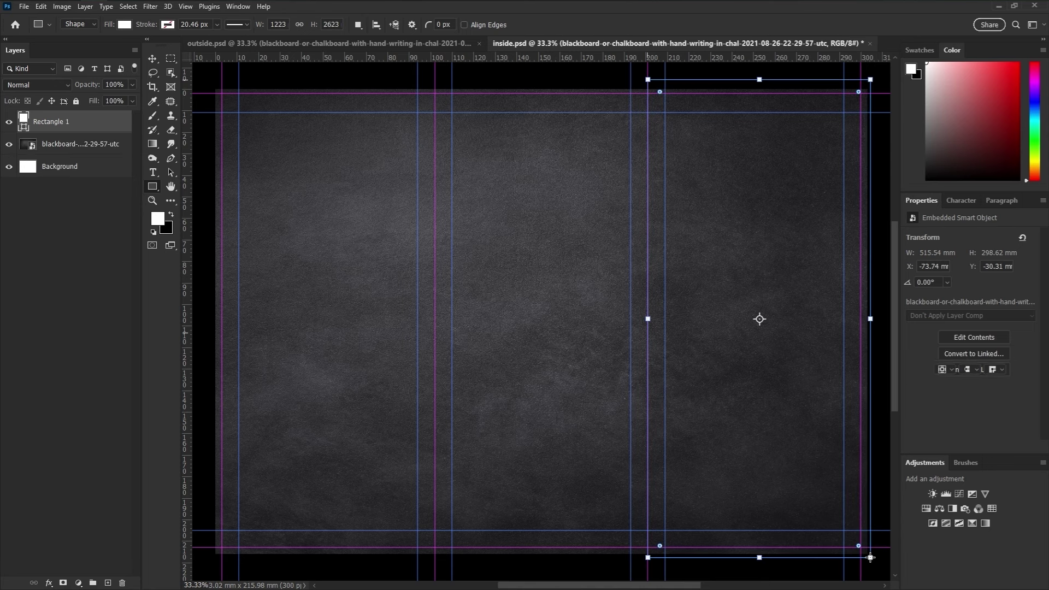
- Change the fill colour of the right-hand panel's rectangle to light grey e4e4e4
double_click(24, 117)
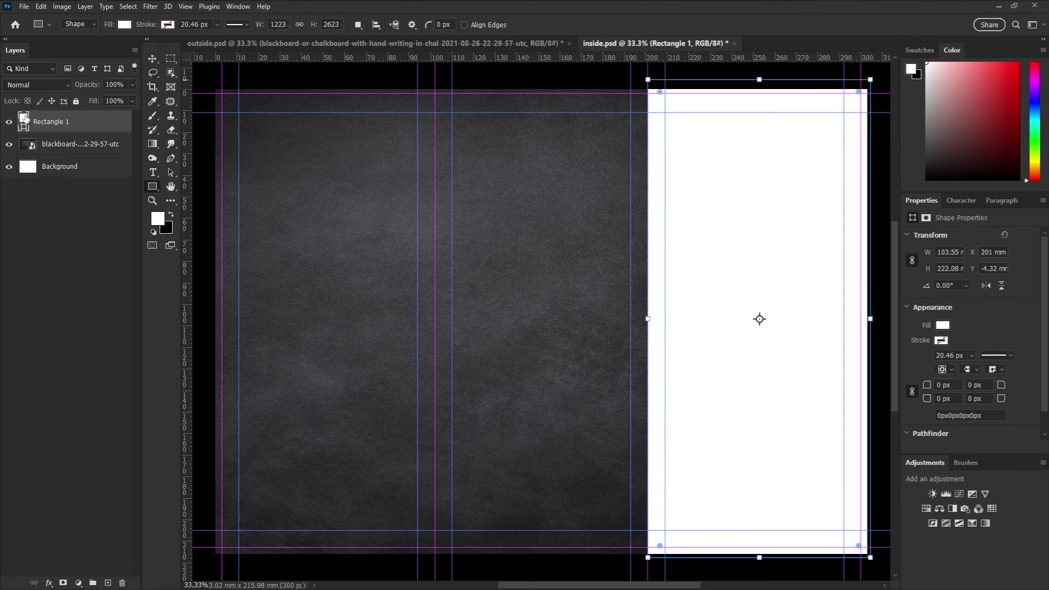
drag(876, 249, 481, 214)
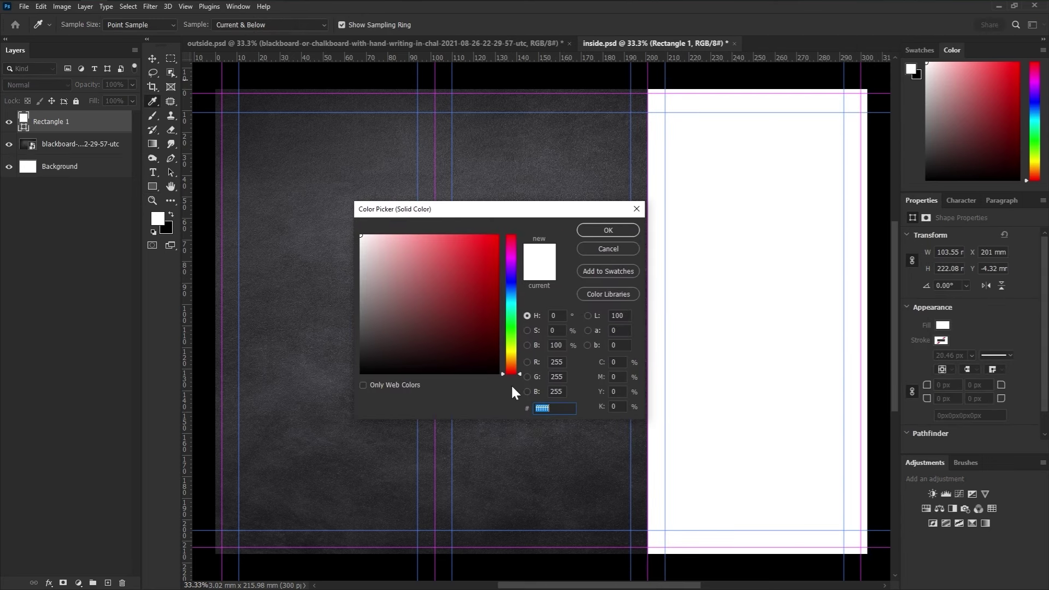
drag(366, 245, 344, 249)
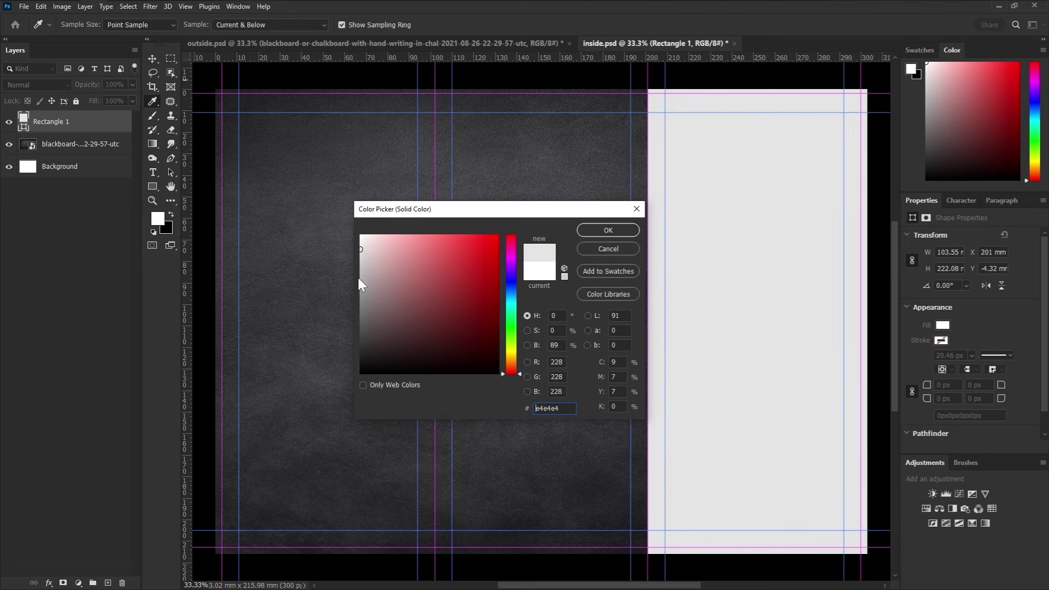
click(602, 231)
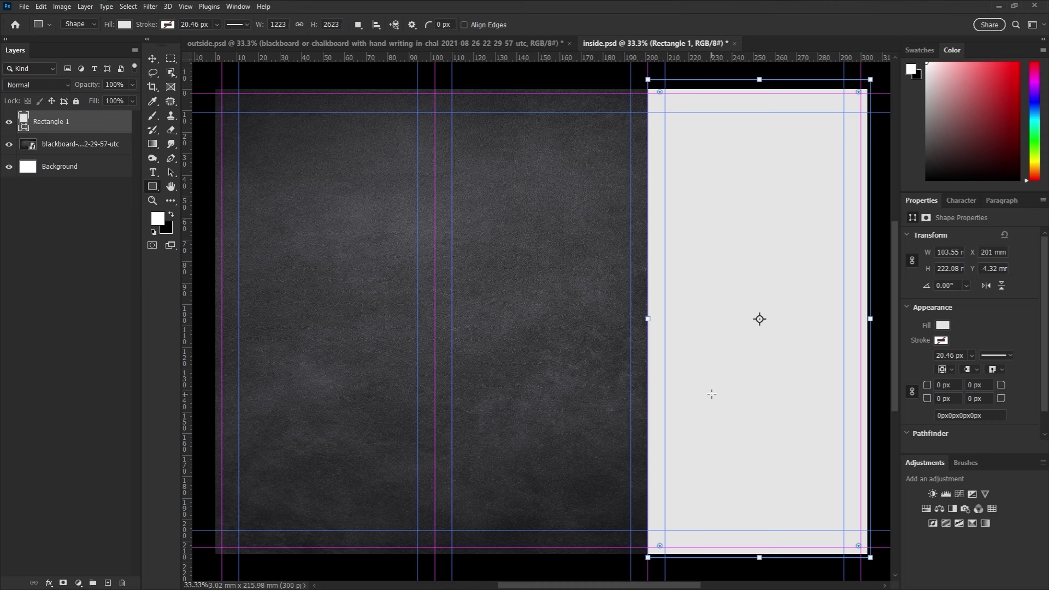
- Place the software developers photo in outside.psd above the blackboard and clip it to the rectangle layer
click(497, 43)
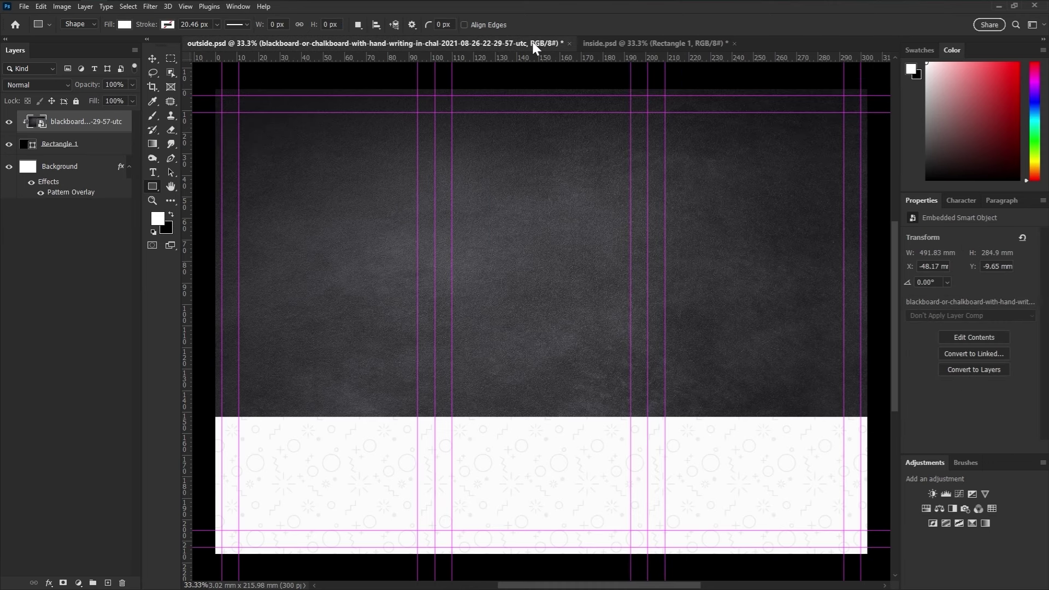
click(171, 186)
key(f)
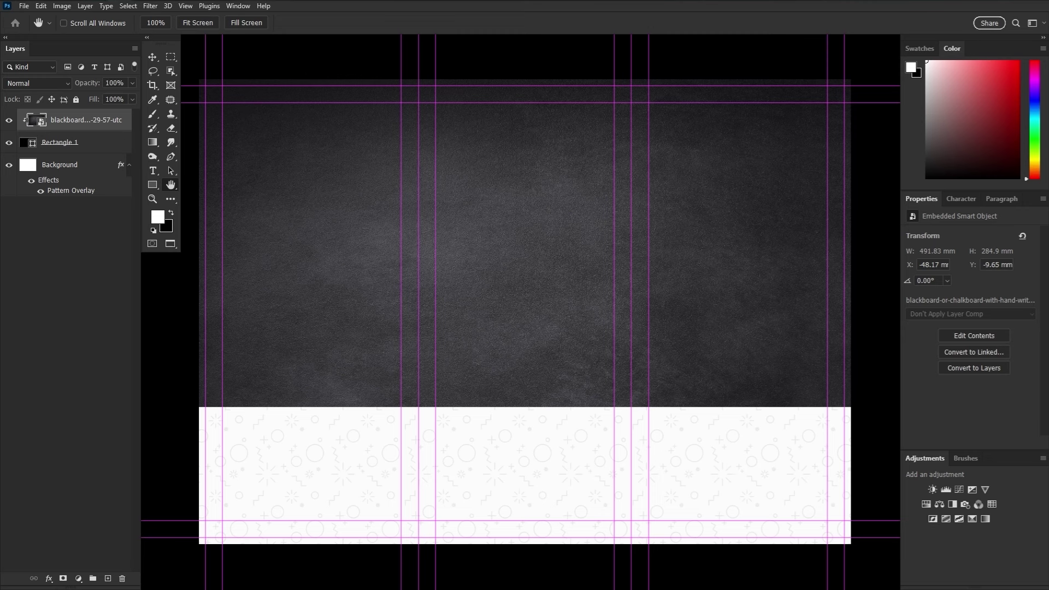
drag(1048, 445, 441, 372)
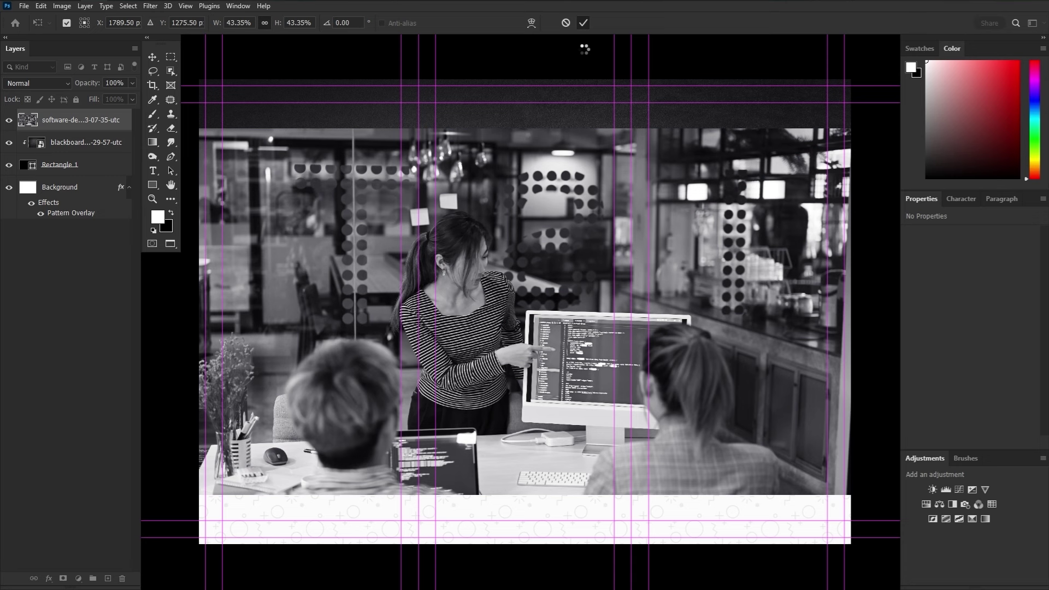
key(Return)
alt+click(94, 131)
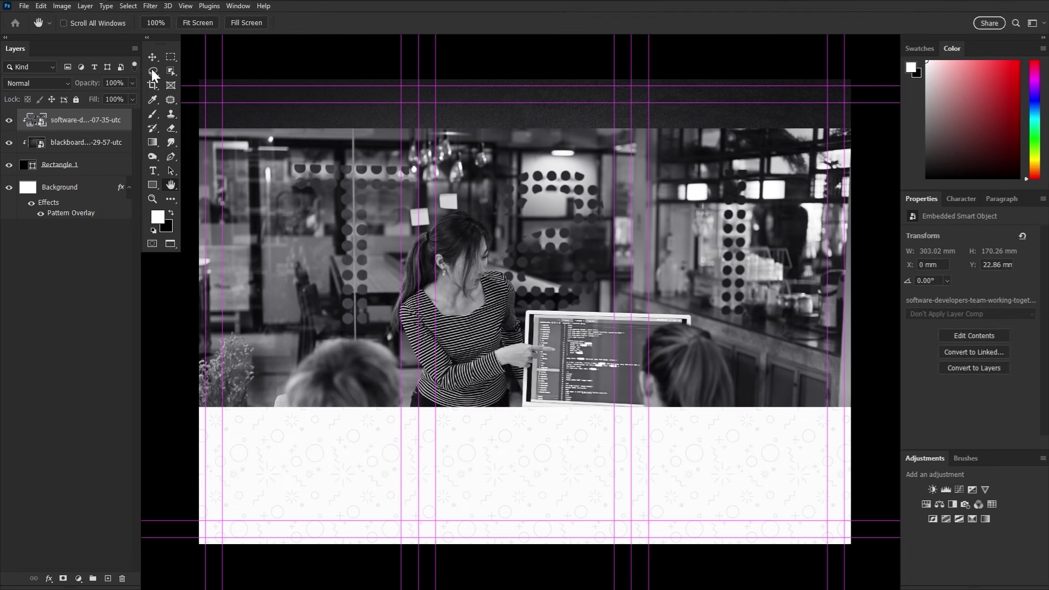
- Move the developers photo up, scale it to about 46% to cover the rectangle, and set its blend mode to Overlay
click(153, 57)
drag(472, 273, 462, 217)
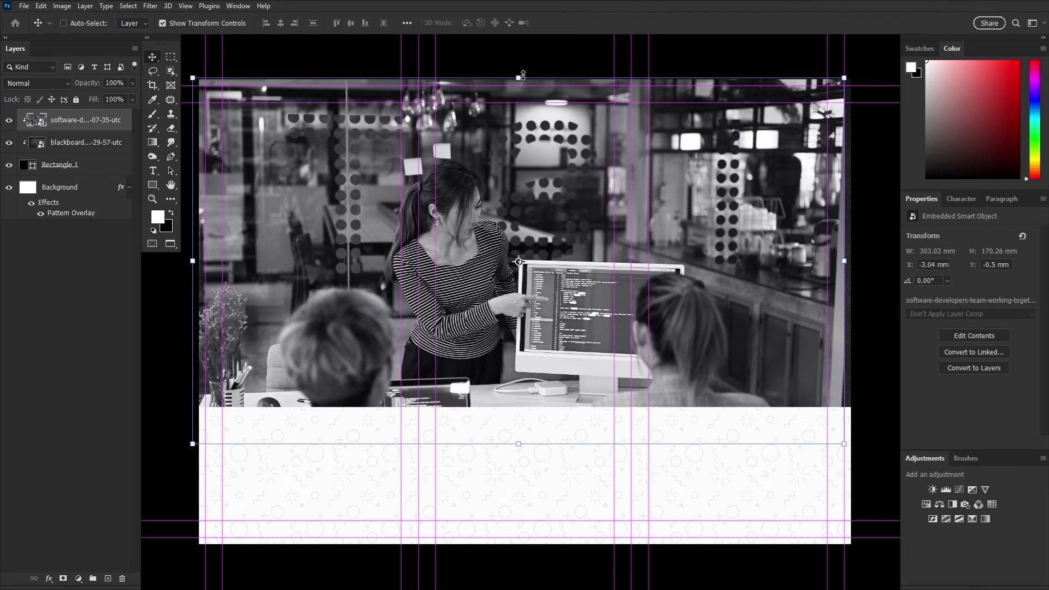
drag(523, 75, 519, 58)
click(582, 22)
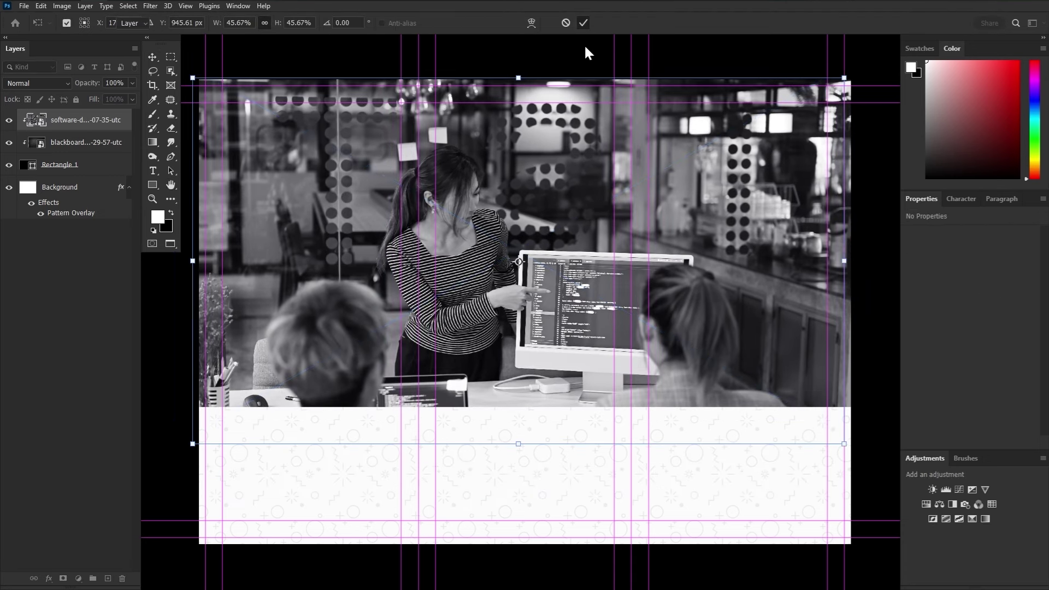
click(583, 23)
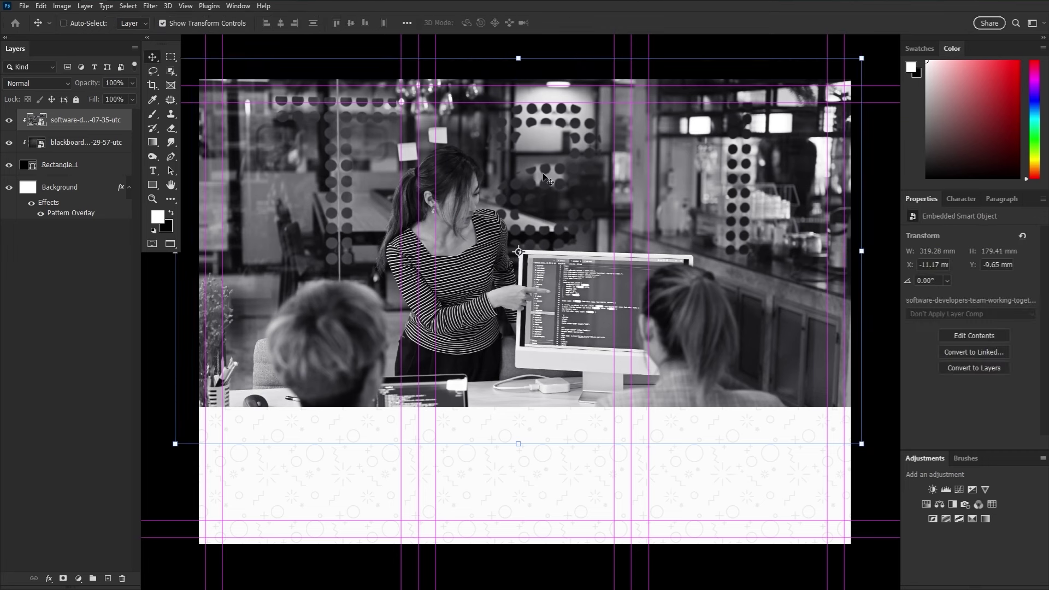
click(45, 83)
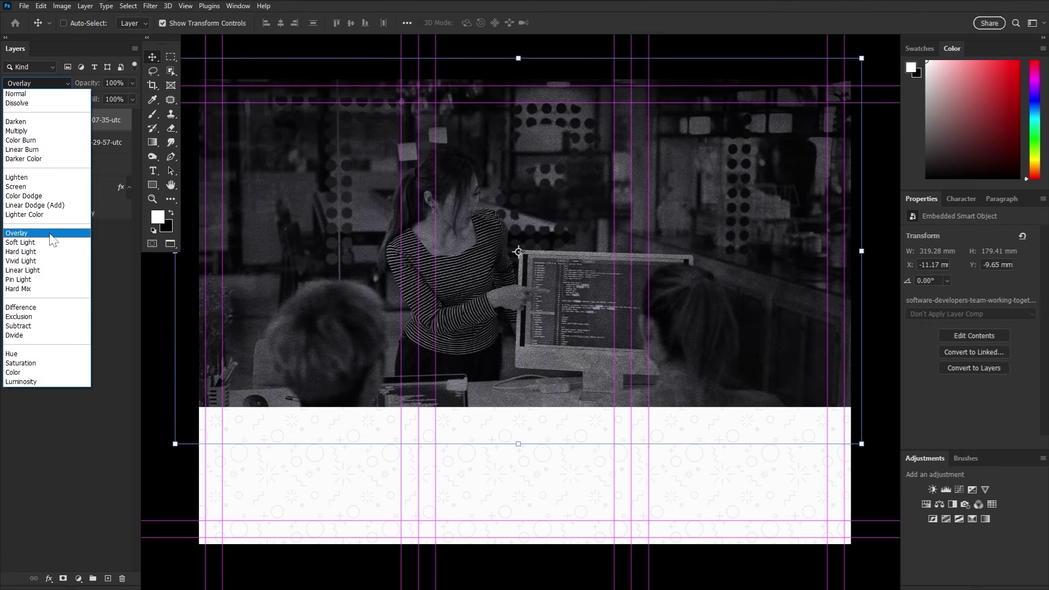
click(51, 233)
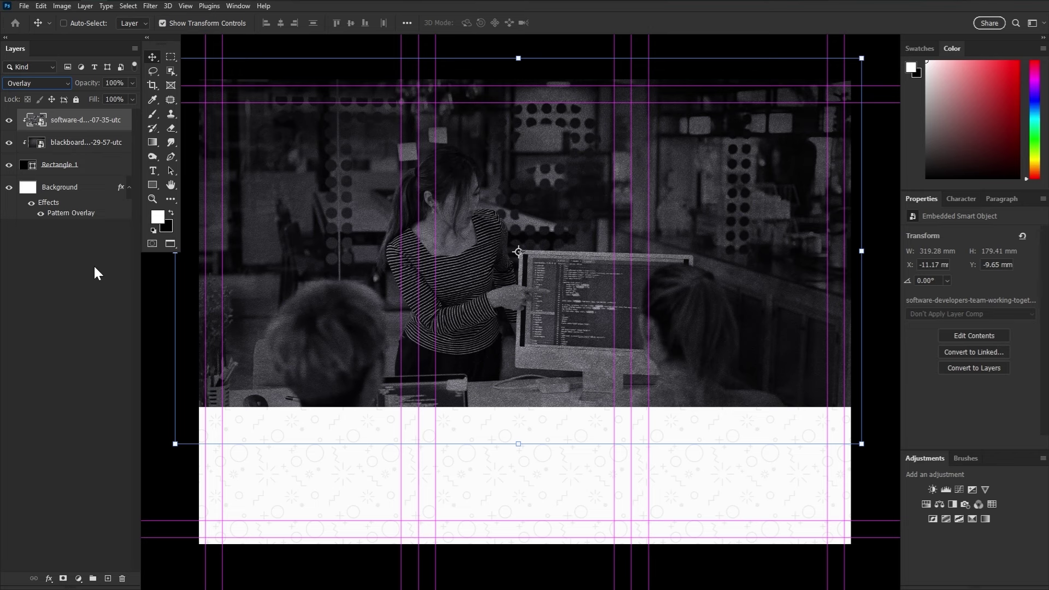
- Apply a Gaussian Blur with a radius of about 10 pixels to the developers photo and preview the page with the guides hidden
click(156, 6)
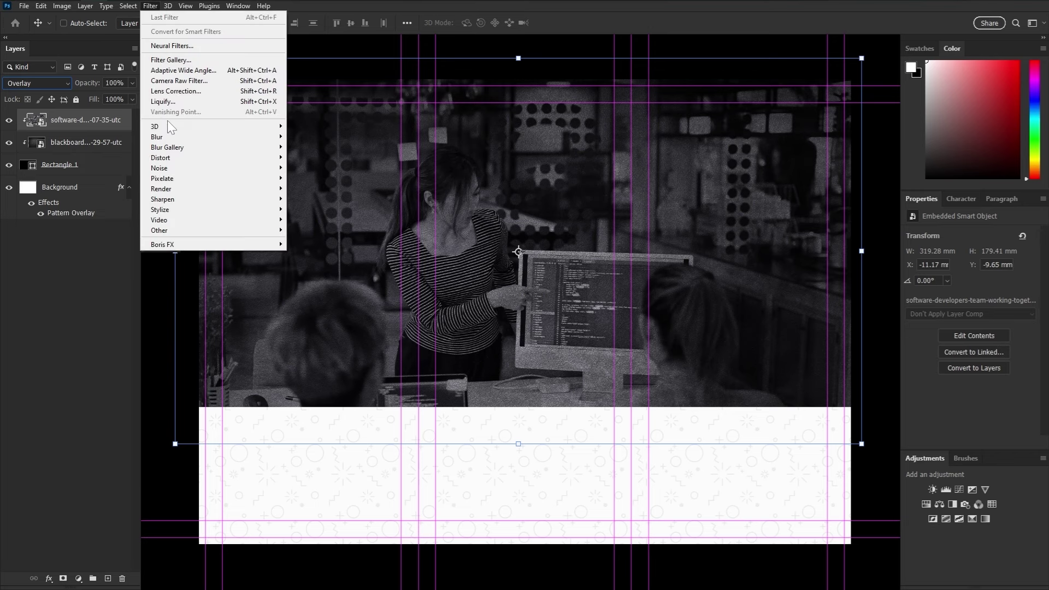
mouse_move(166, 135)
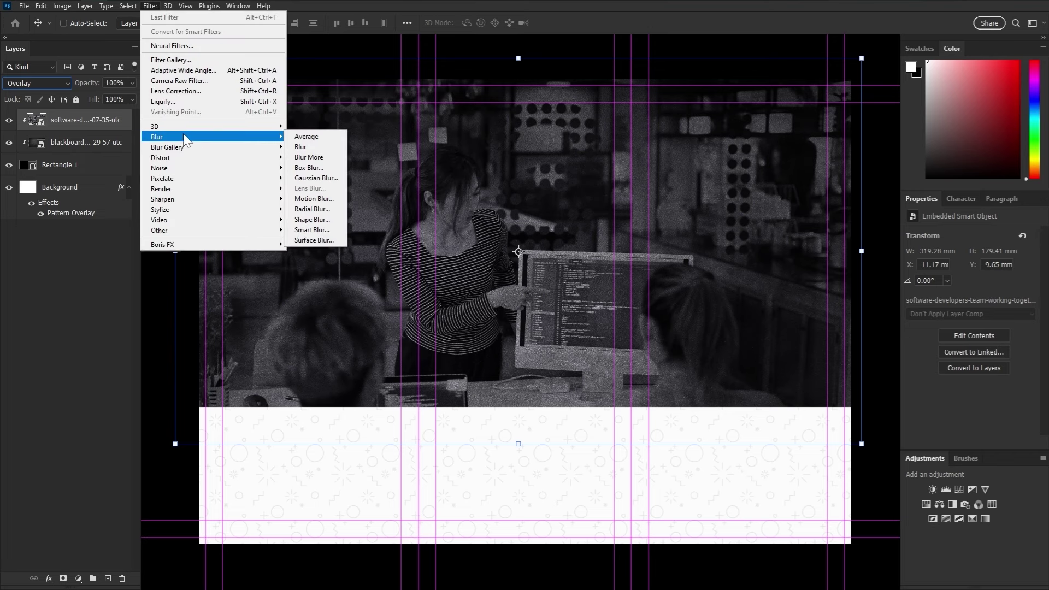
click(313, 177)
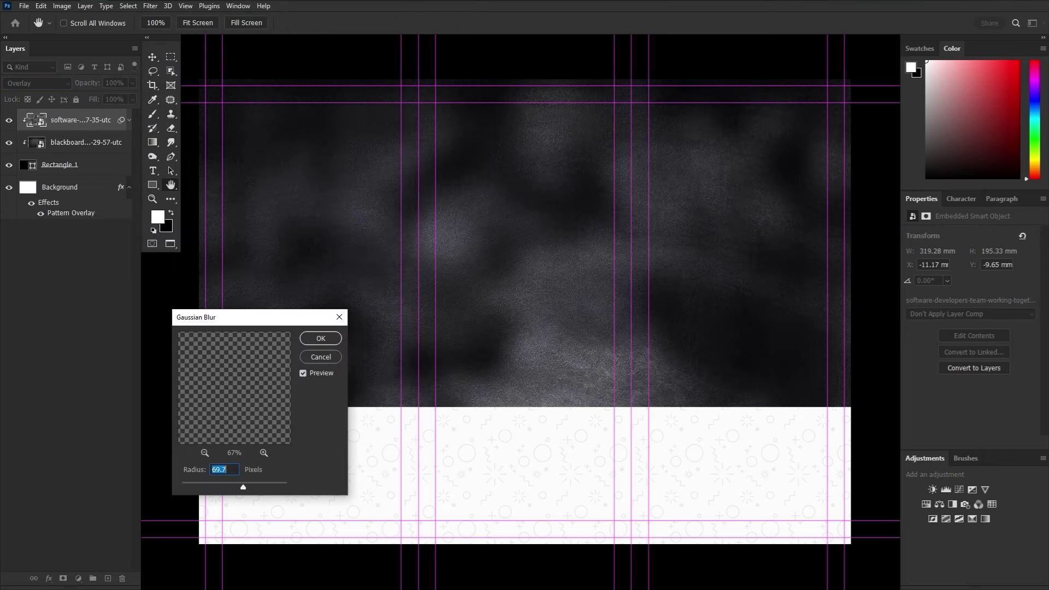
drag(243, 487, 222, 486)
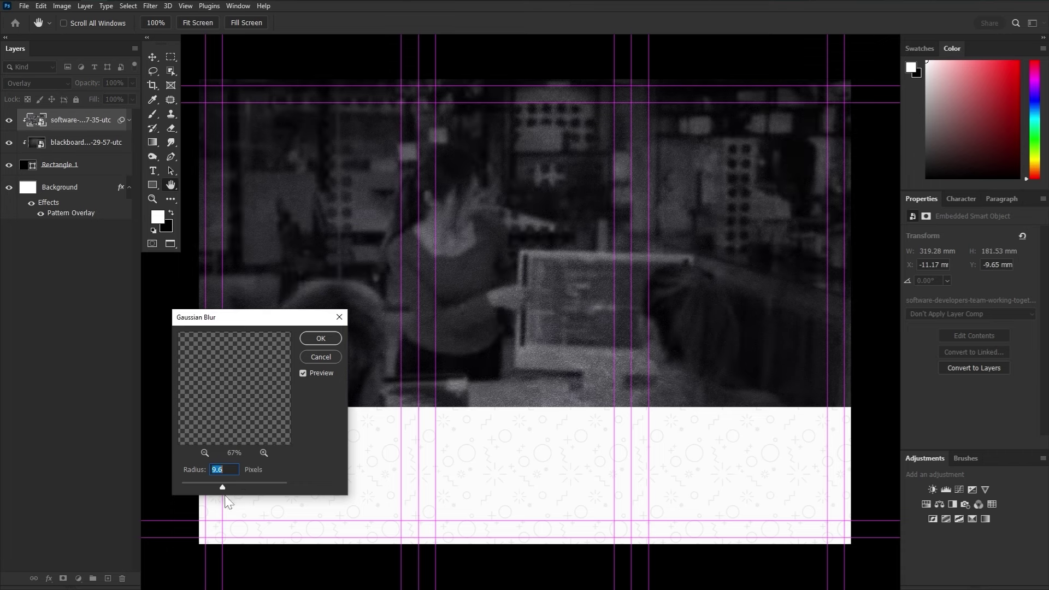
drag(222, 487, 223, 552)
click(322, 339)
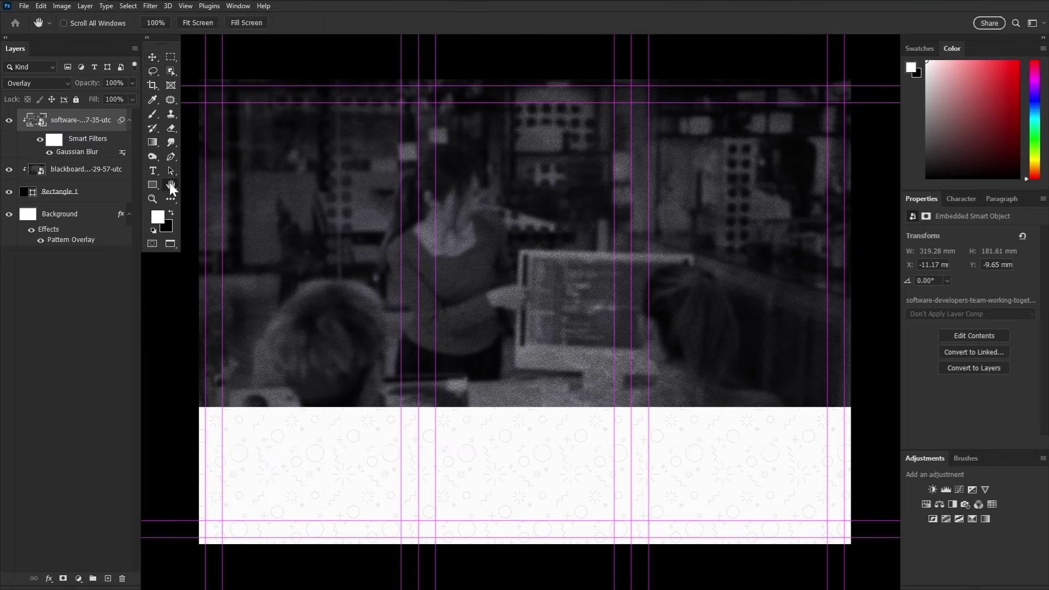
key(ctrl+semicolon)
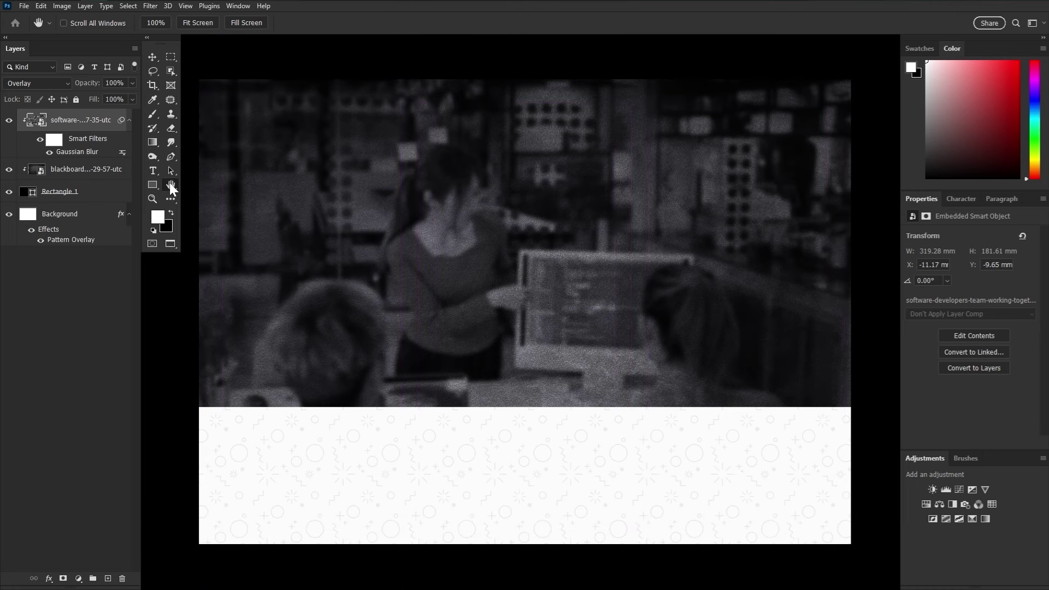
key(ctrl+semicolon)
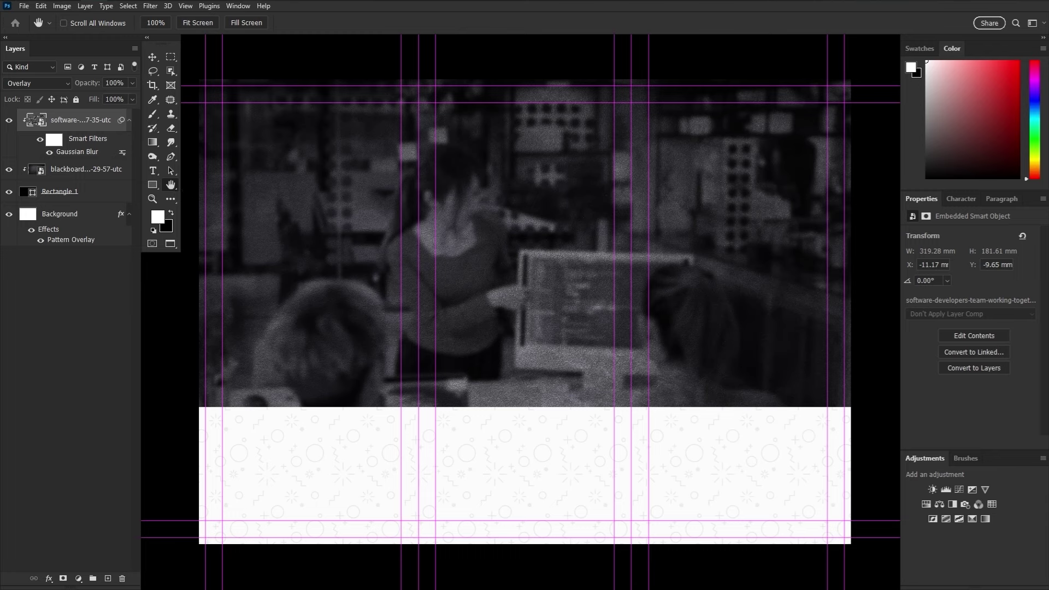
- Place the white DESIGNPLANET logo at the upper margin of the right-hand panel, centred between the margins and scaled to about 35%
drag(856, 73, 714, 290)
drag(524, 83, 551, 351)
drag(560, 401, 772, 152)
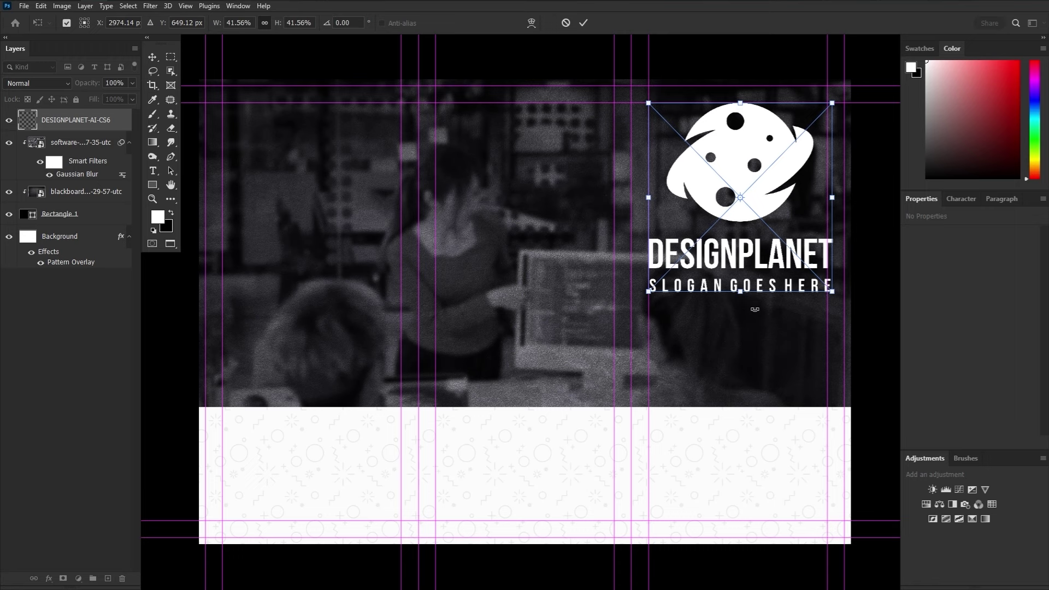
drag(739, 298, 732, 263)
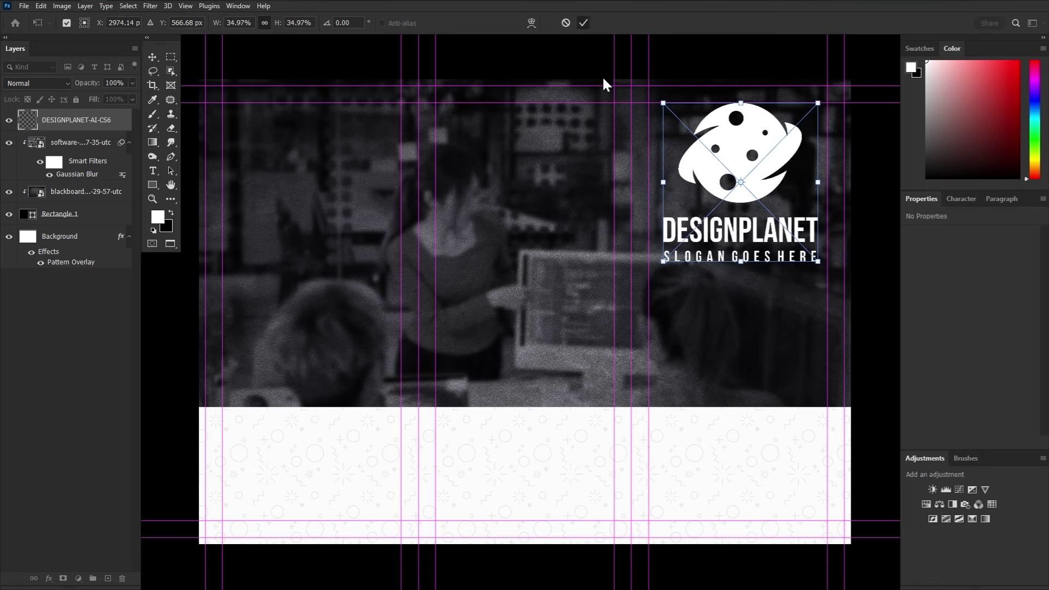
key(Return)
key(h)
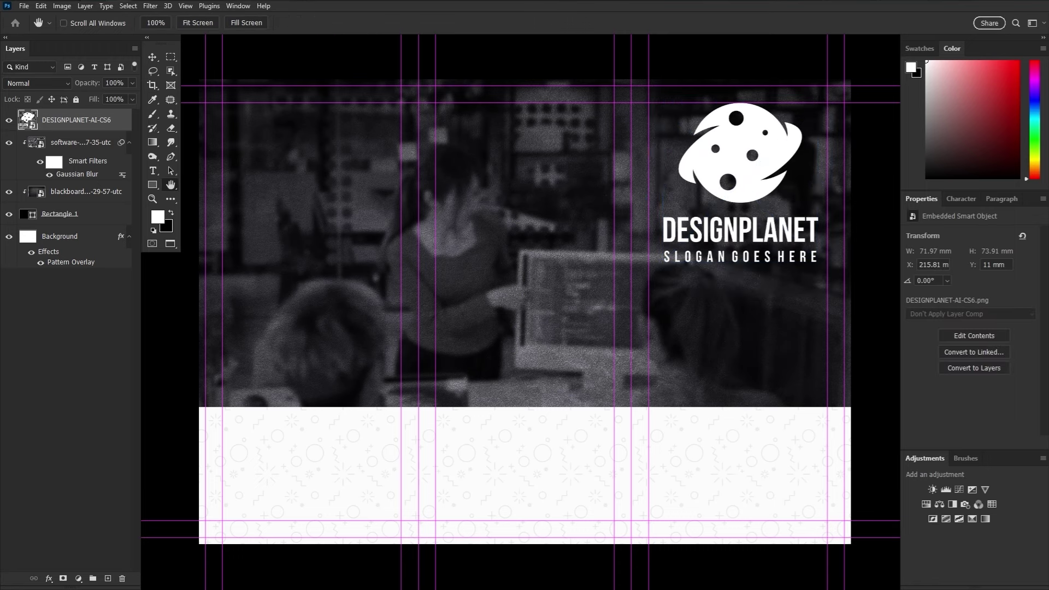
- Place the cut-out of the young woman at the bottom of the right-hand panel below the logo, about 79 mm wide and 128 mm high
drag(967, 184, 648, 314)
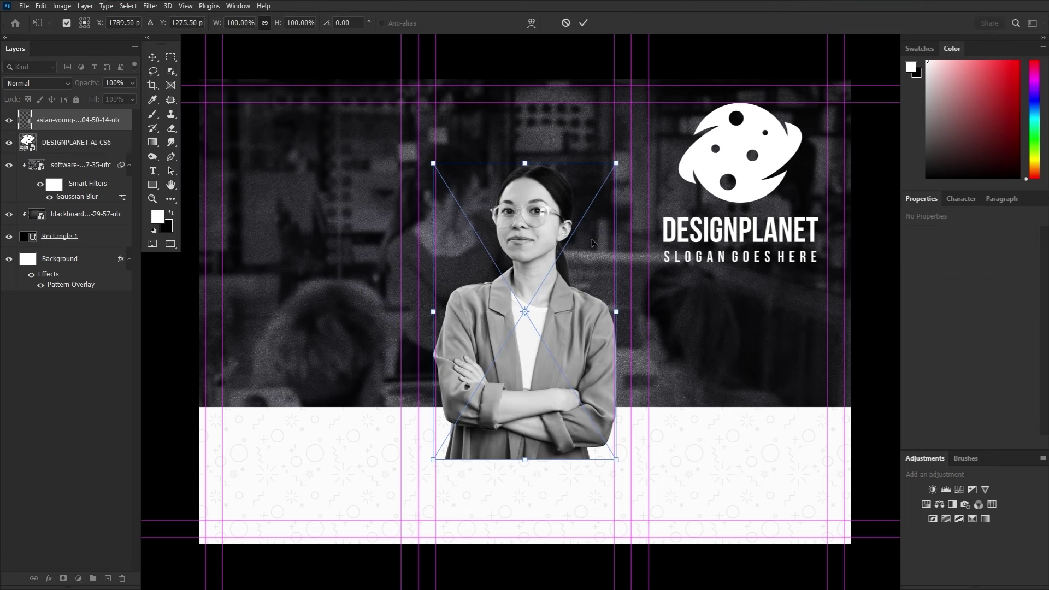
drag(527, 298, 756, 374)
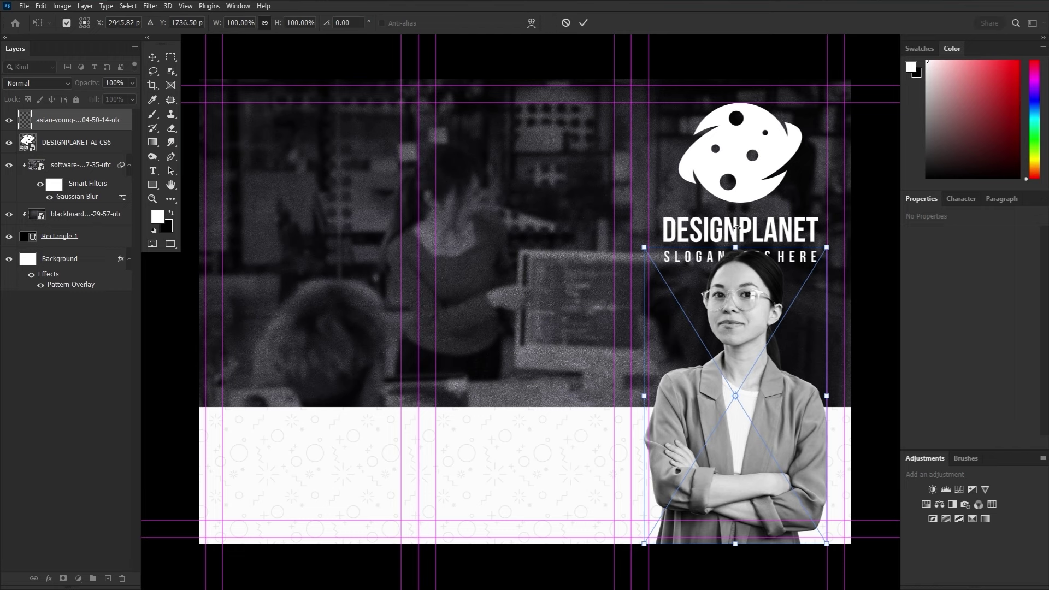
drag(735, 244, 735, 268)
click(584, 23)
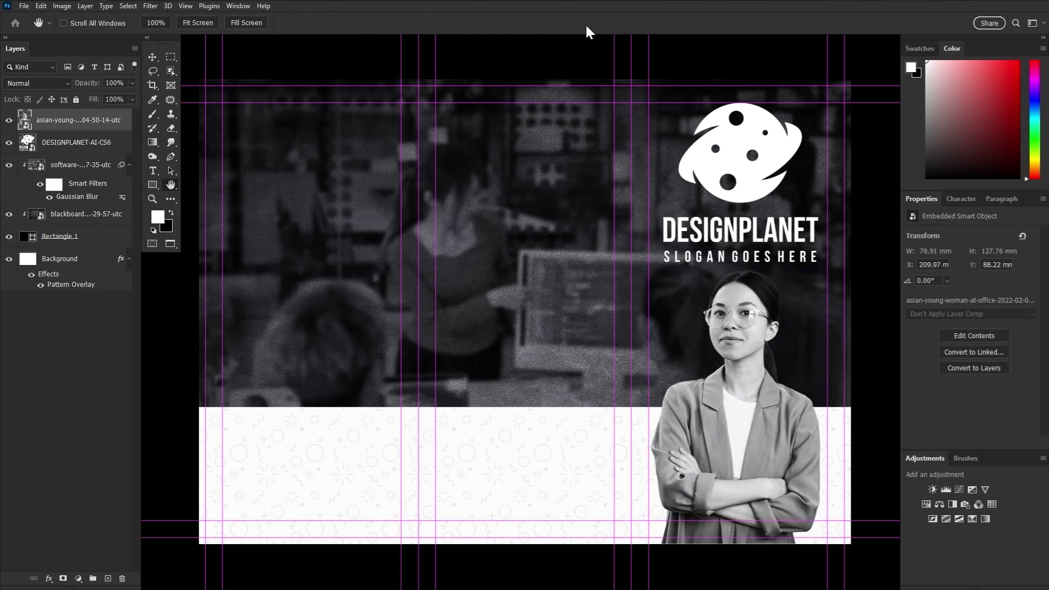
- Add a pink-to-orange gradient fill layer above the woman's cut-out and clip it to her layer
click(78, 579)
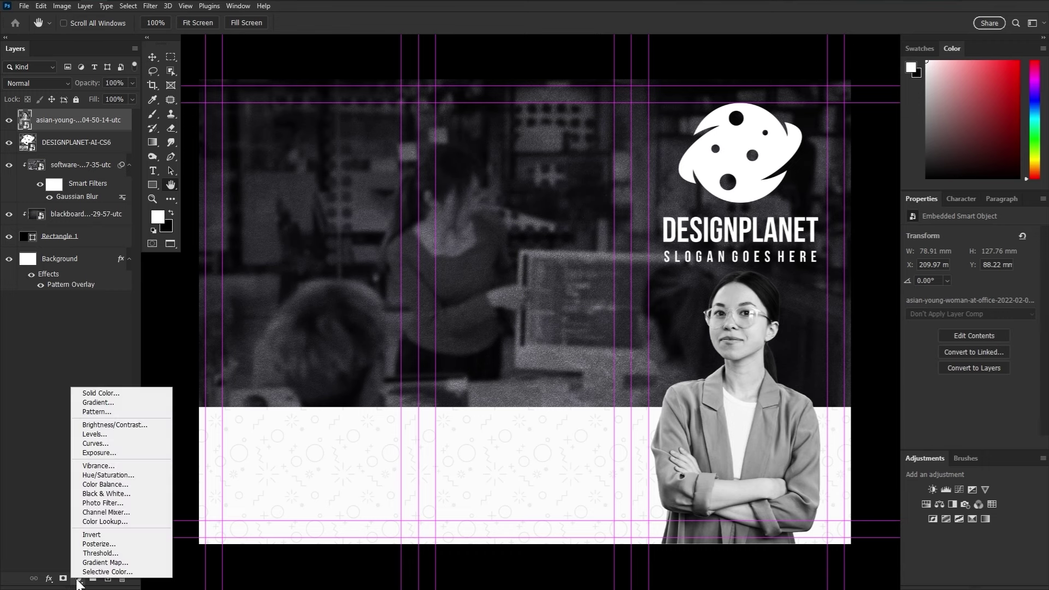
click(127, 402)
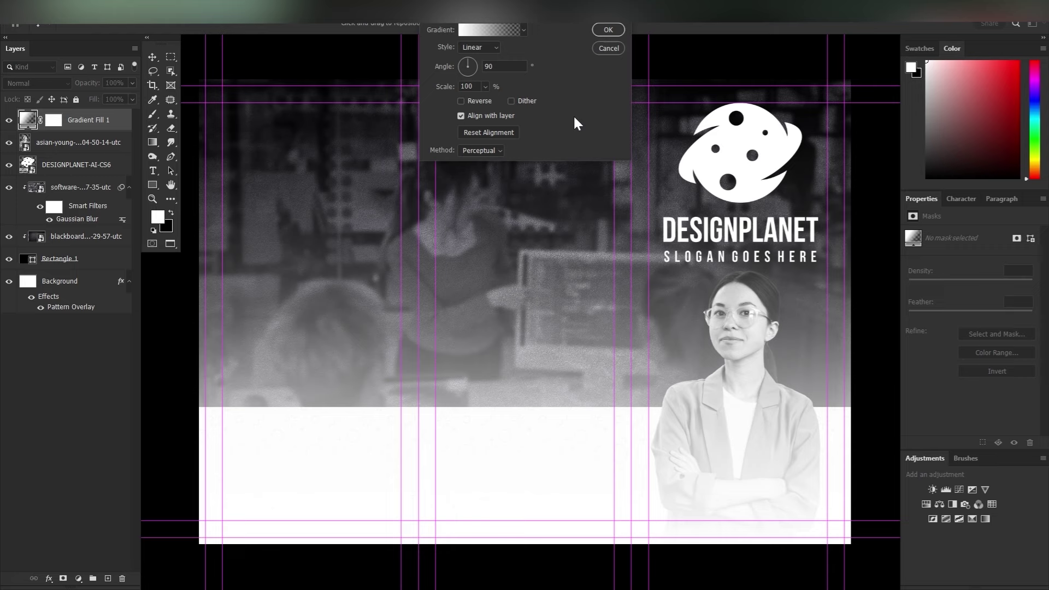
drag(554, 14, 480, 328)
click(464, 257)
click(429, 334)
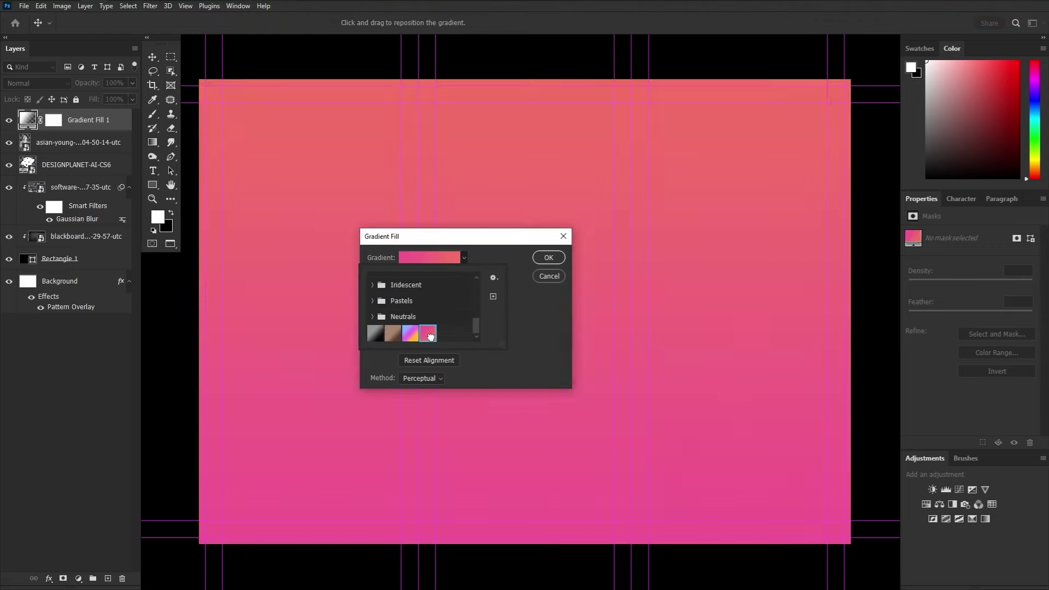
click(549, 258)
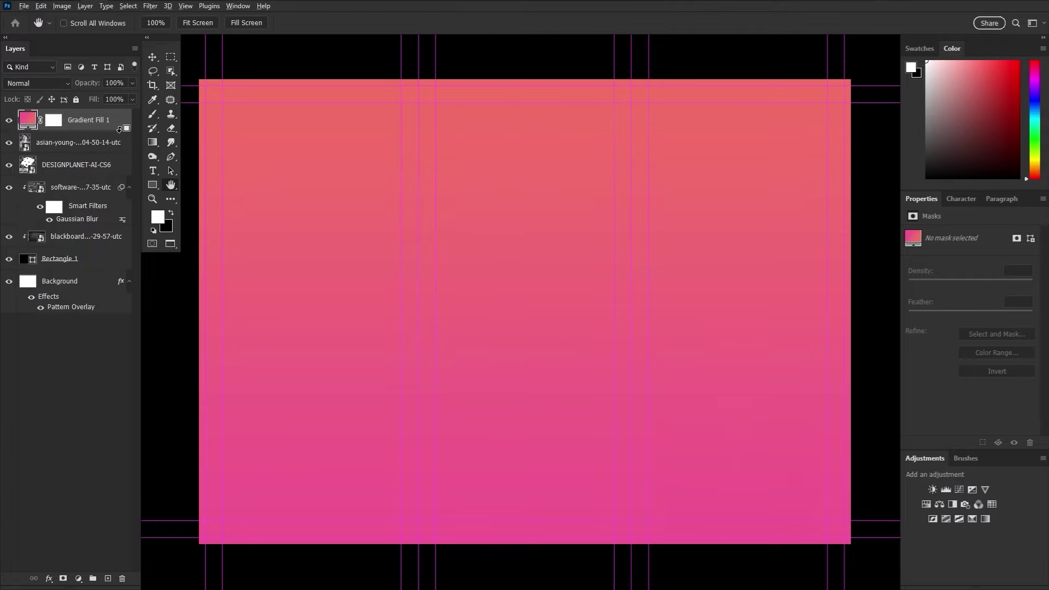
alt+click(123, 131)
- Tilt the clipped gradient fill diagonally, reduce its scale and set the layer's blend mode to Screen
double_click(36, 120)
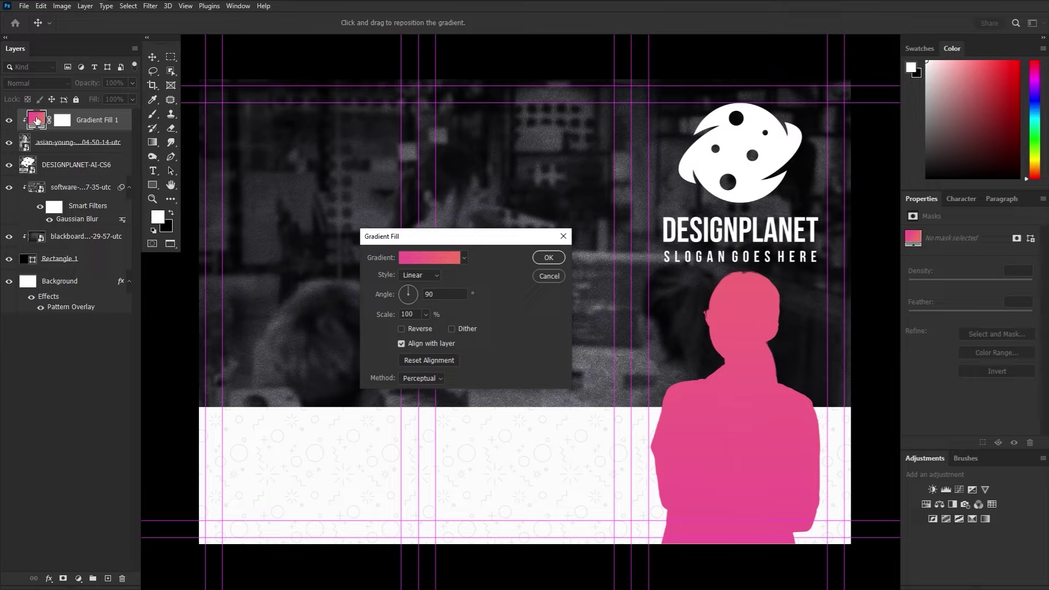
drag(410, 287, 414, 282)
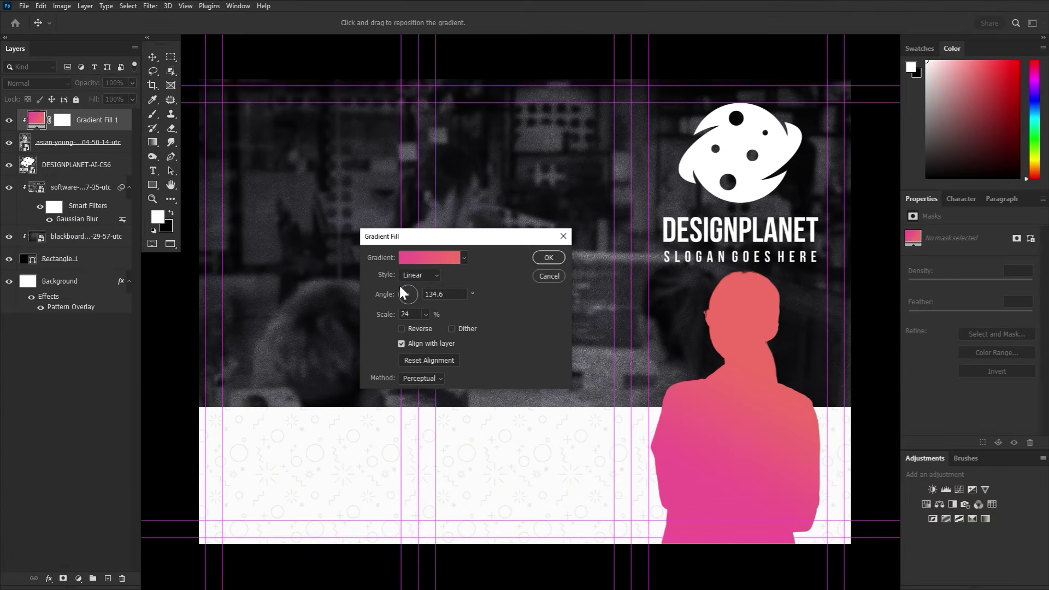
drag(401, 288, 408, 302)
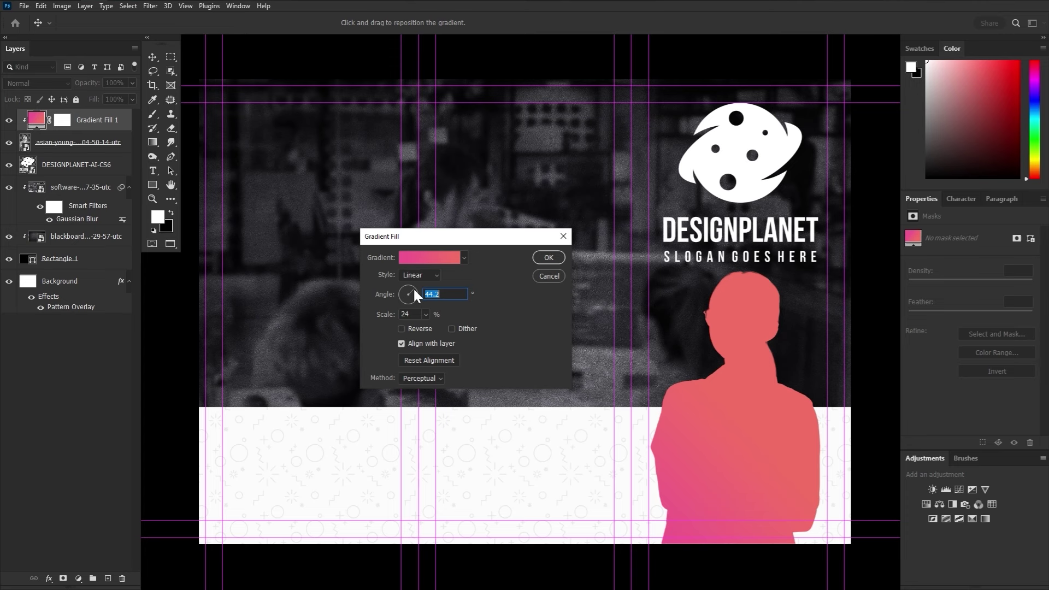
click(548, 257)
click(47, 80)
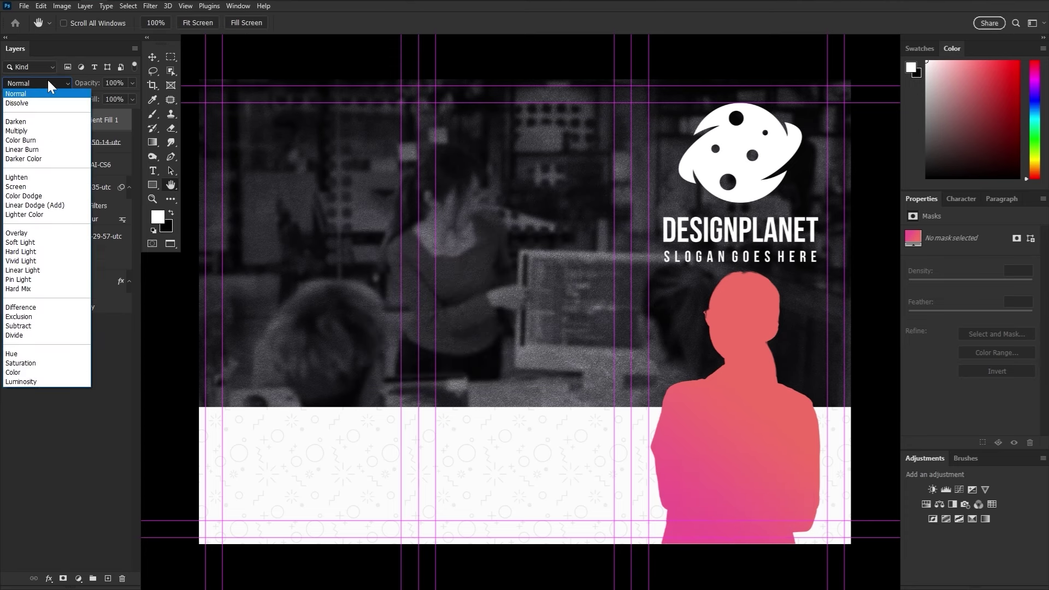
click(33, 187)
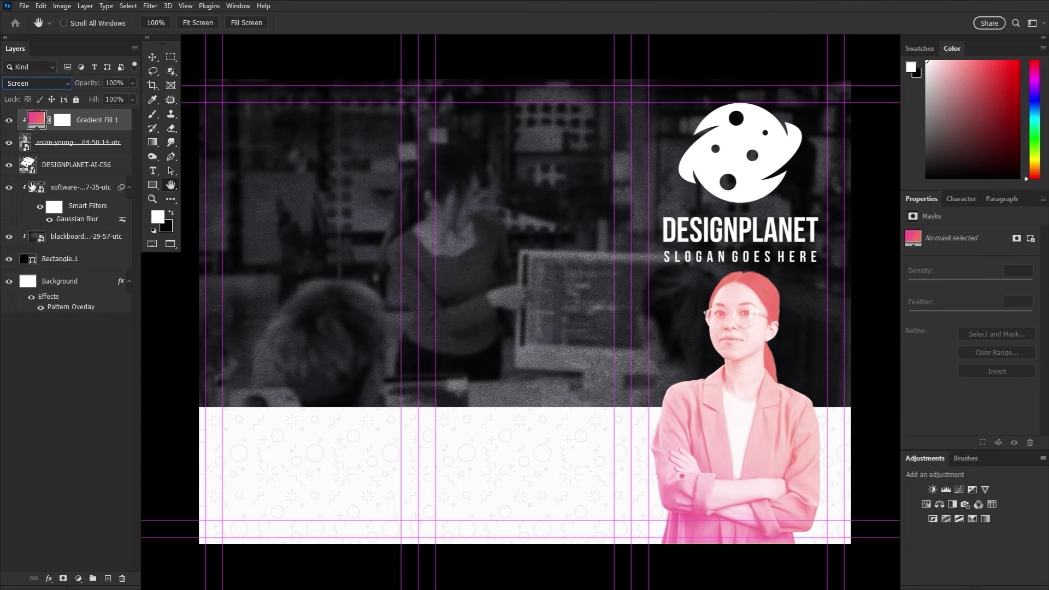
- Mask the gradient off the woman's face, hair and upper jacket by painting black with a large soft brush
click(62, 120)
key(x)
key(b)
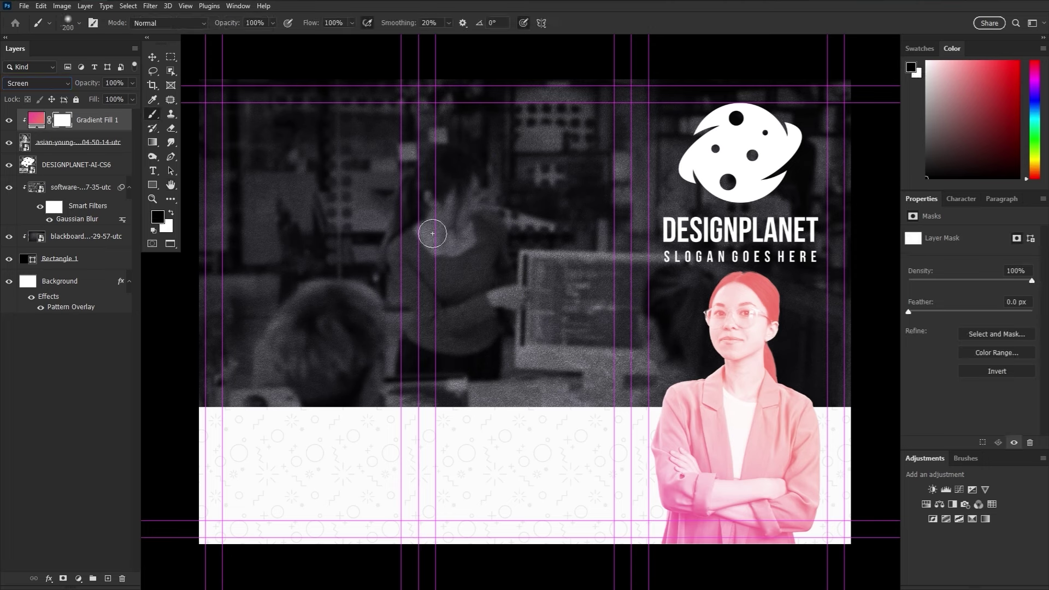
key(bracketright)
key(bracketright)
key(bracketright)
key(bracketright)
key(bracketright)
key(bracketright)
key(bracketright)
key(bracketright)
key(bracketright)
key(bracketright)
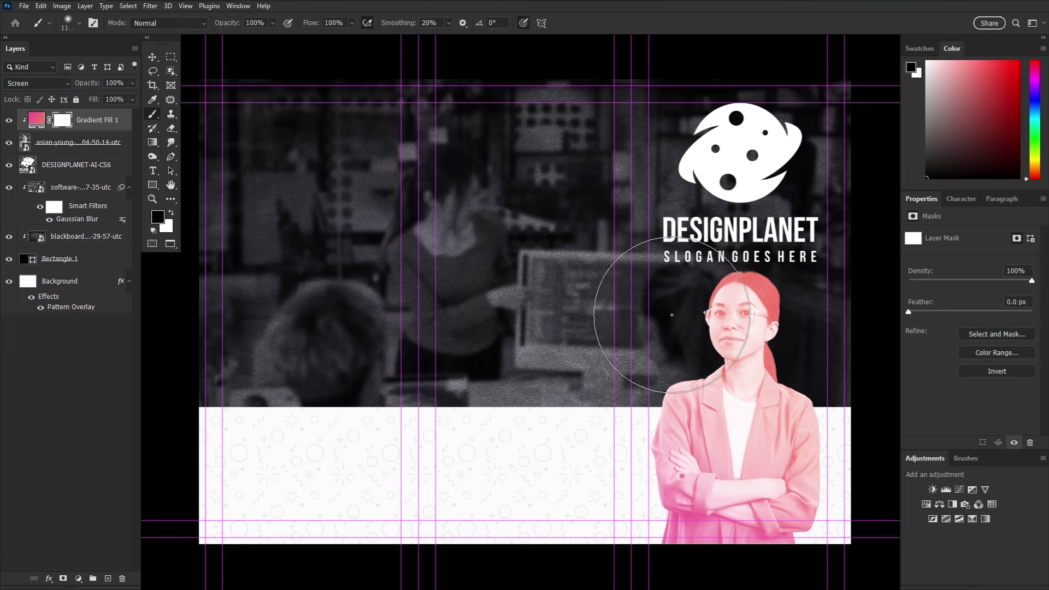
key(bracketright)
click(684, 357)
click(710, 255)
click(712, 325)
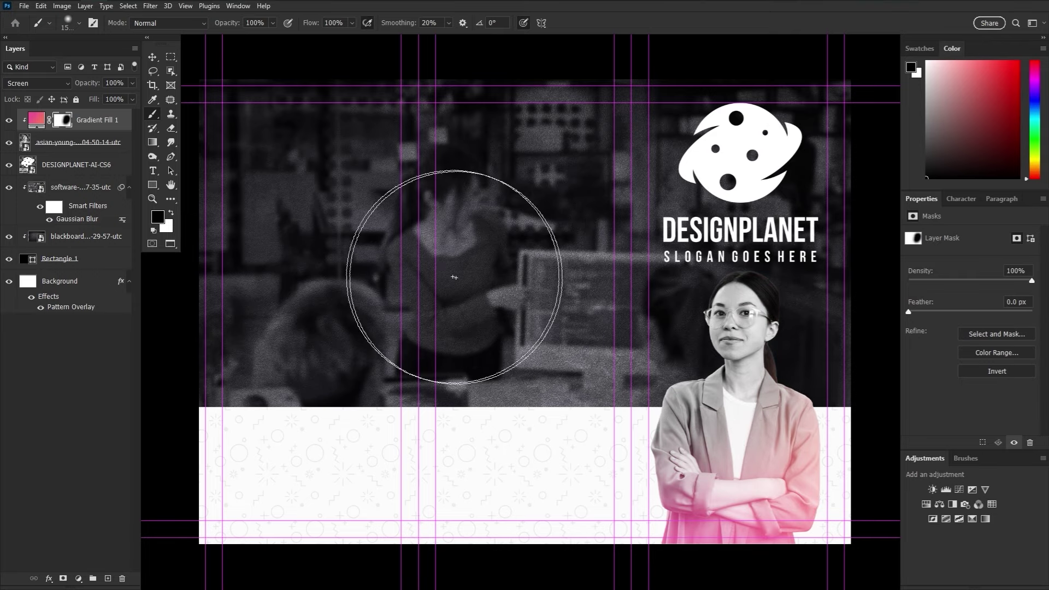
key(x)
- Nudge the young woman's cut-out down slightly to a Y position of 88.47 mm
click(97, 146)
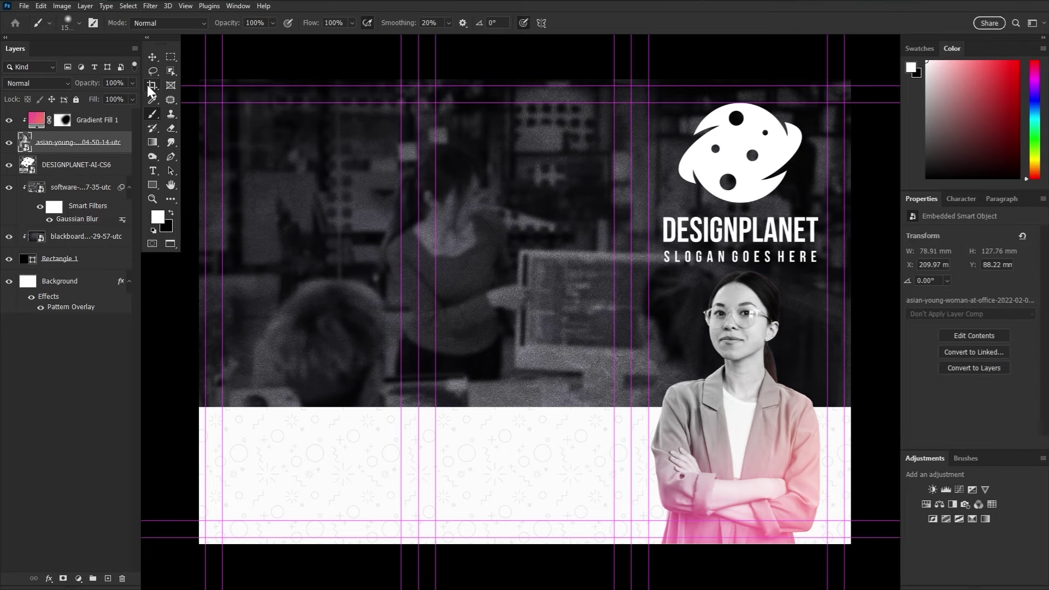
click(152, 58)
key(Down)
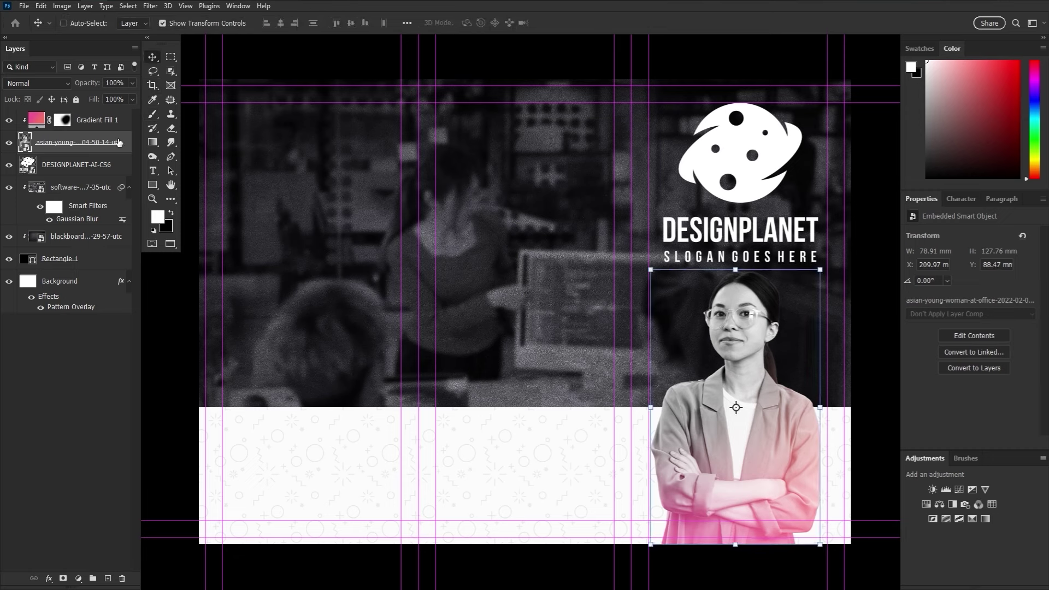
click(170, 186)
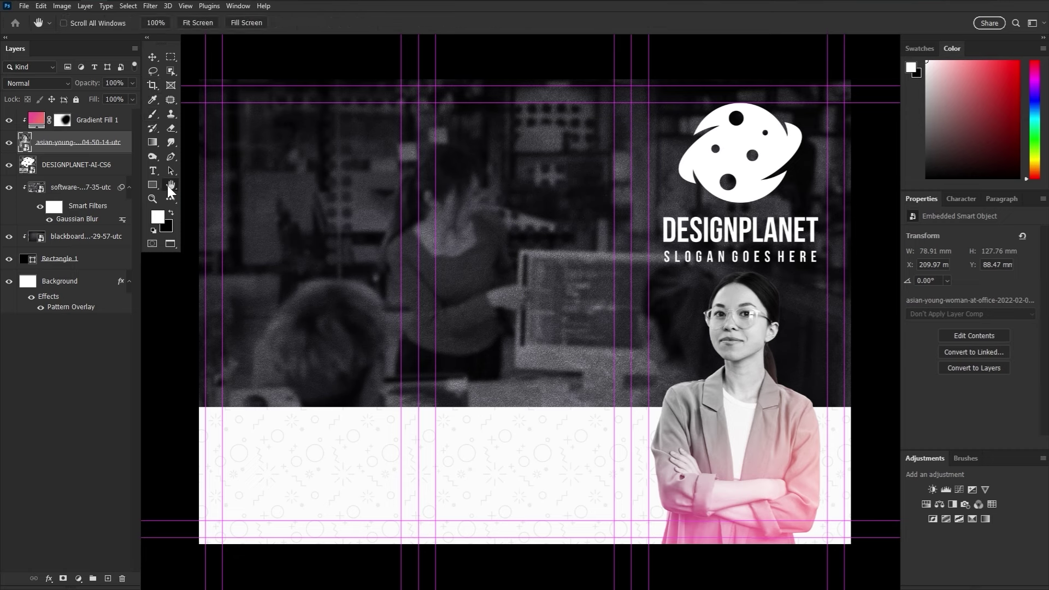
- Place the ADVENTURE-AI-CC, REALESTATE-AI-CS6 and WATERS-AI-CC logo files above the Gradient Fill 1 layer
click(126, 120)
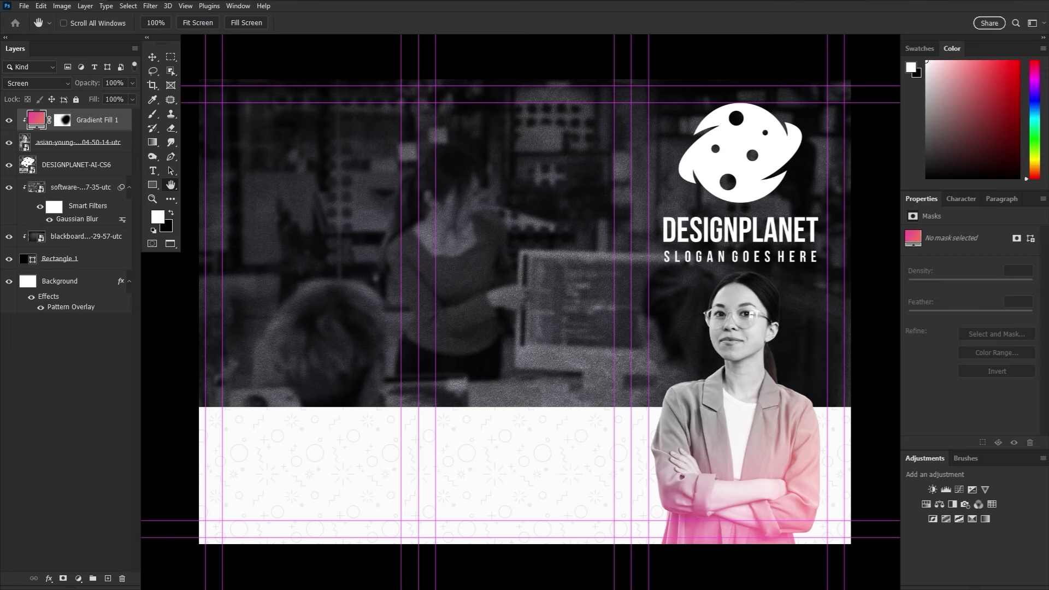
drag(500, 164, 512, 270)
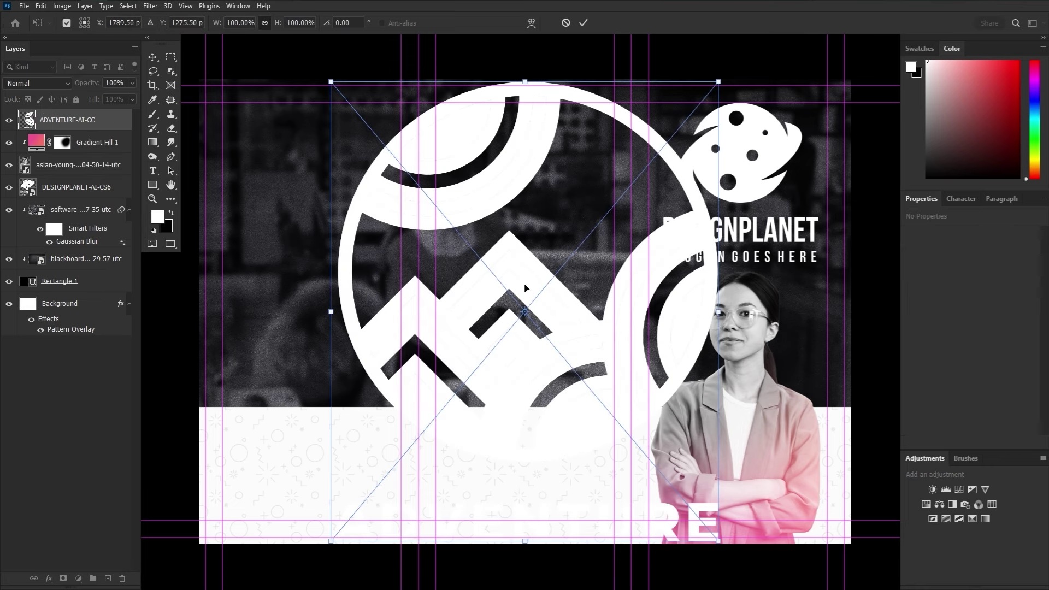
click(582, 22)
click(582, 22)
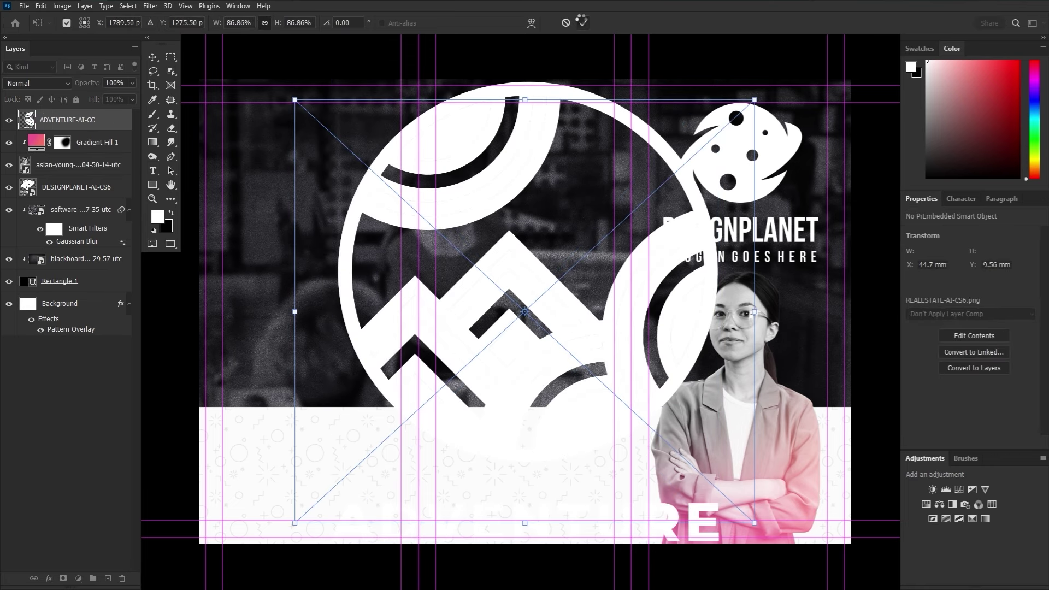
click(582, 22)
- Scale the three placed logos together to about 16.57% and position them over the middle panel's dark area
shift+click(109, 164)
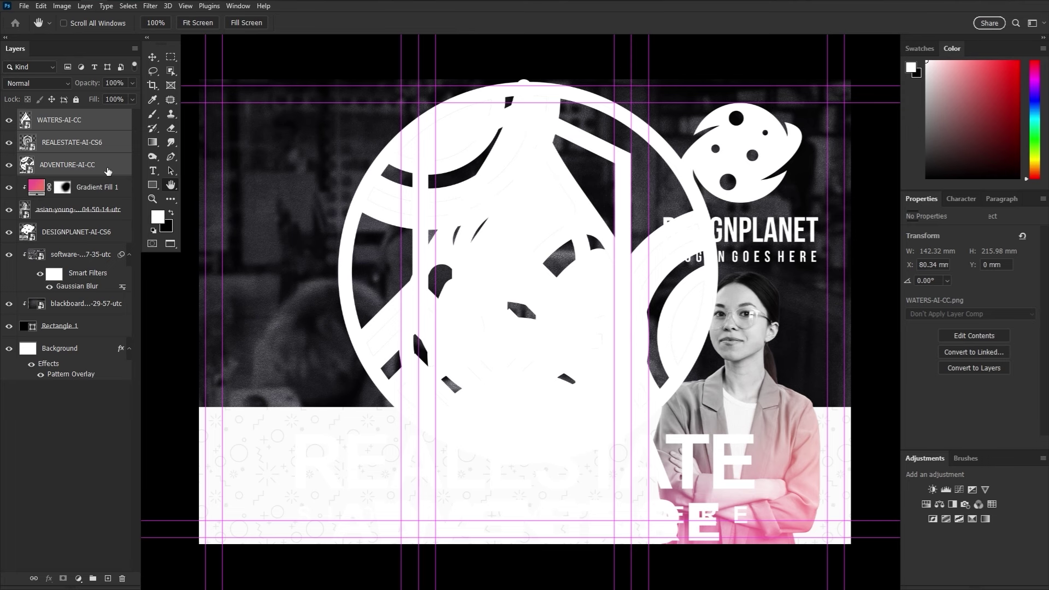
click(152, 57)
drag(524, 80, 525, 233)
drag(533, 256, 533, 216)
- Spread the stacked logos into a rough column in the middle panel: WATERS uppermost, REALESTATE below it and ADVENTURE lowest
click(124, 166)
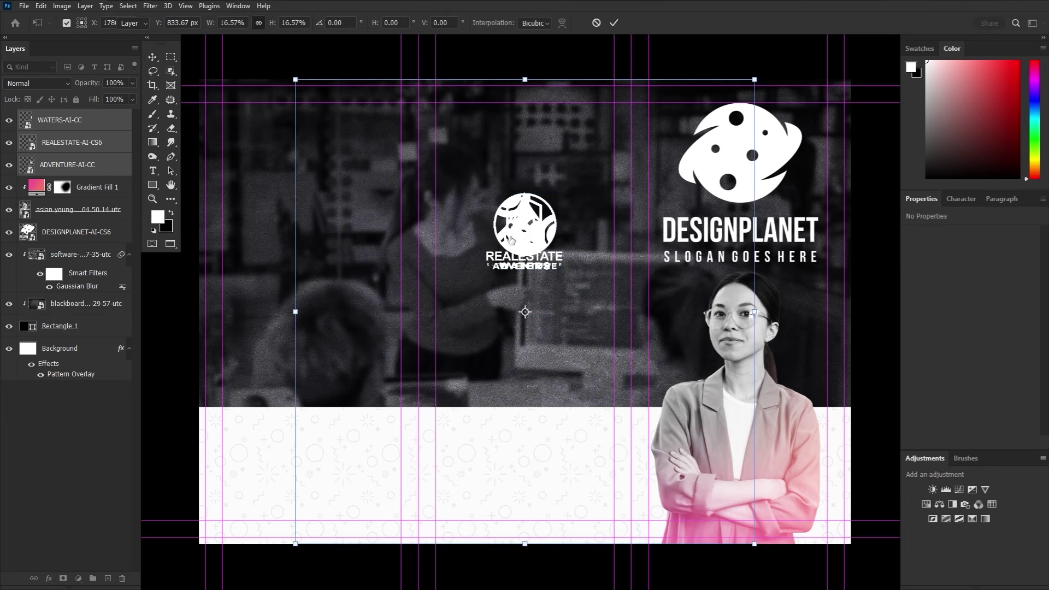
drag(537, 257, 538, 350)
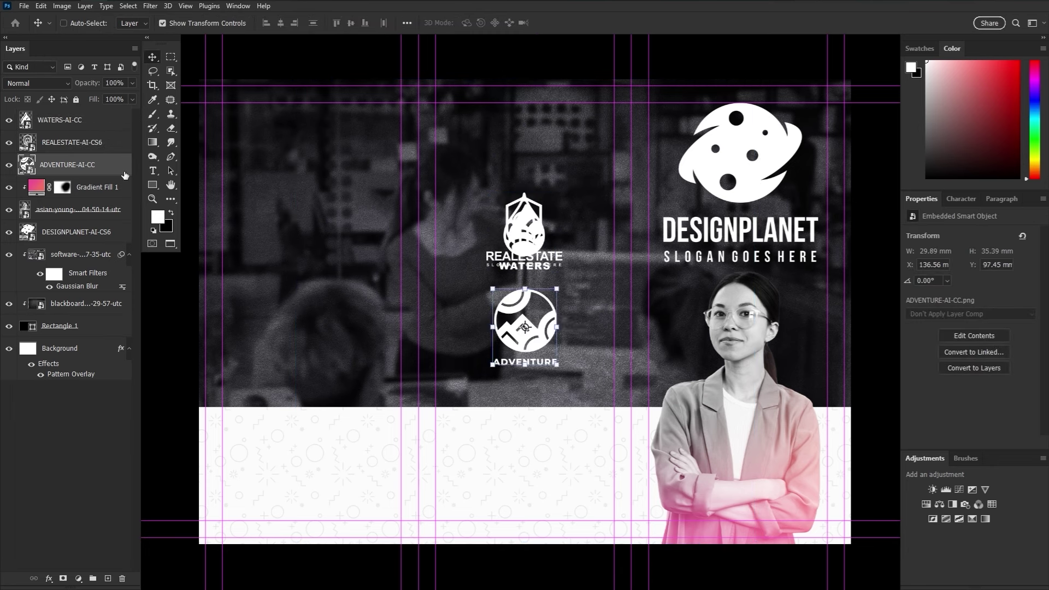
click(82, 142)
drag(532, 243, 539, 141)
click(102, 121)
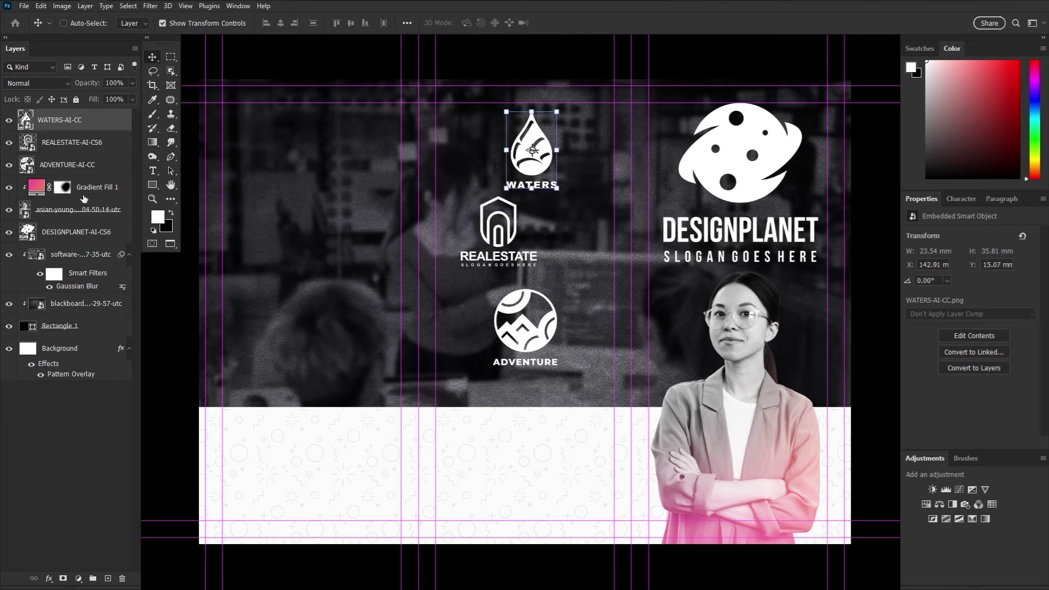
- Select the layers from WATERS-AI-CC through ADVENTURE-AI-CC as one continuous range
click(115, 166)
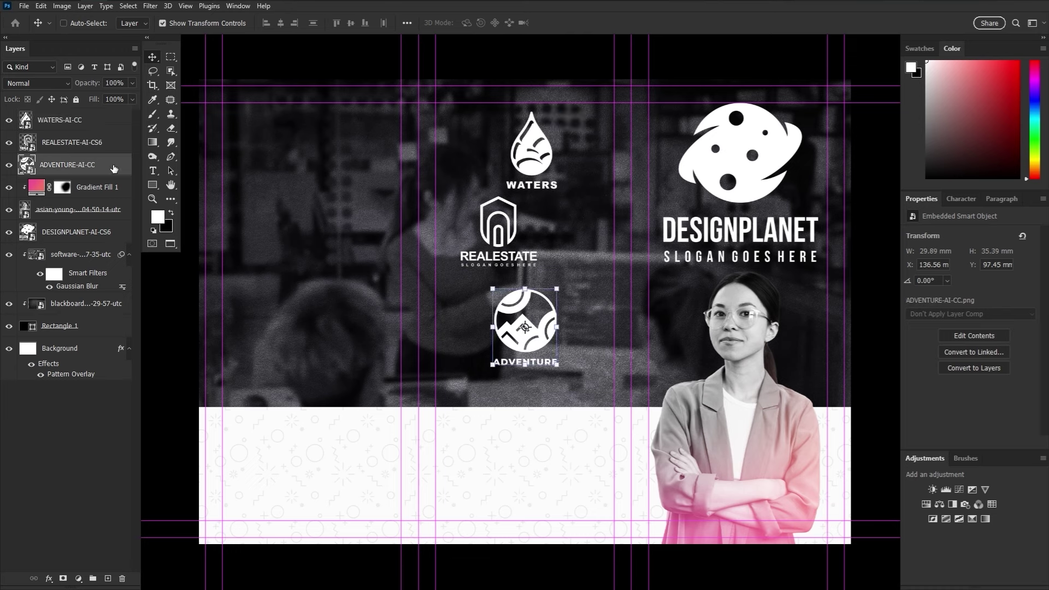
click(113, 127)
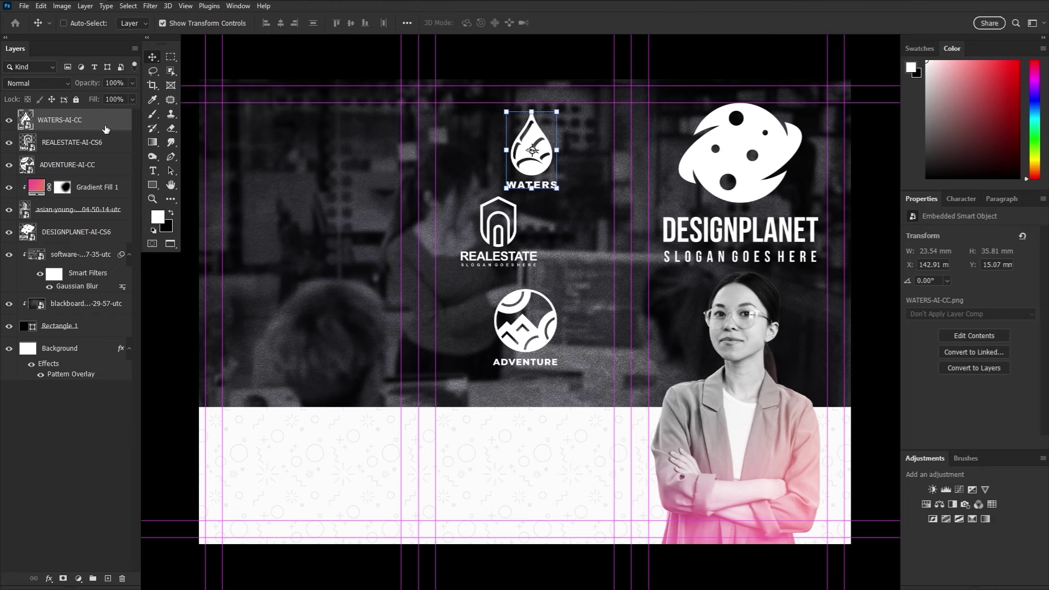
shift+click(111, 170)
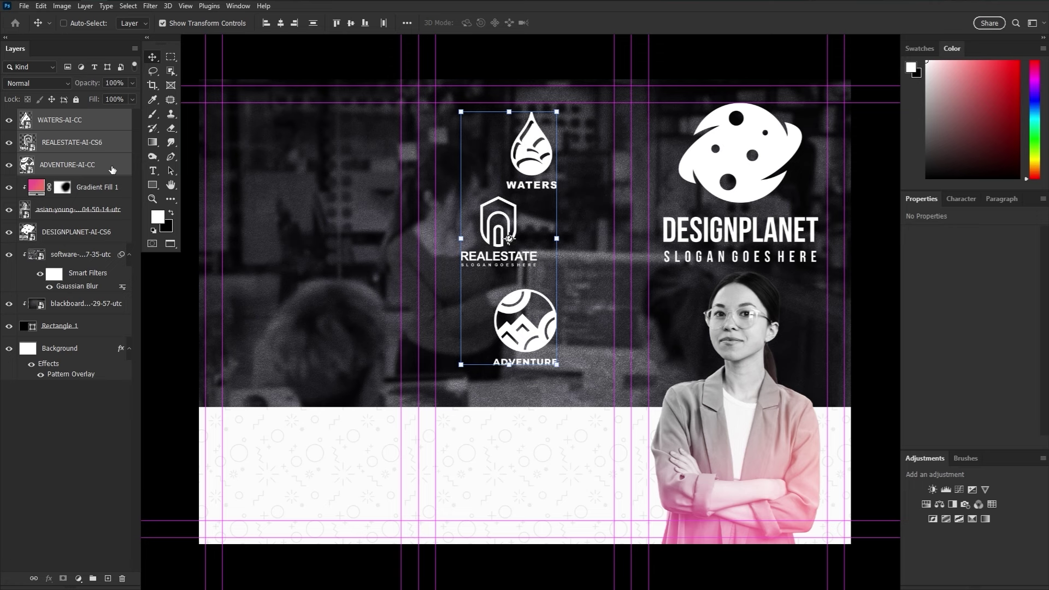
click(112, 169)
- Align the three logos on their horizontal centres, distribute them evenly and centre the column at the middle panel's upper margin
click(116, 152)
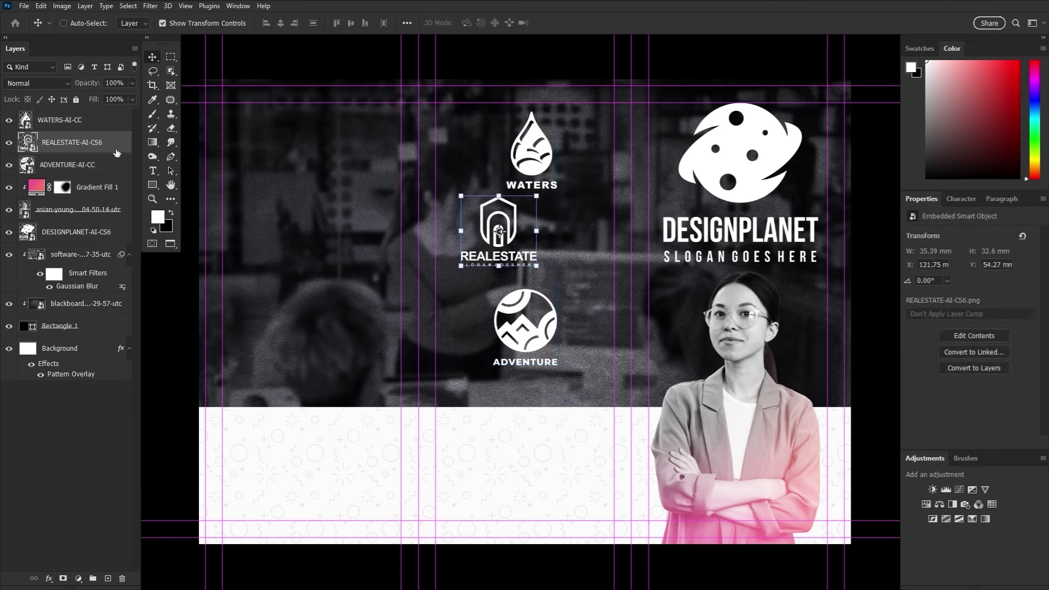
key(ctrl)
shift+click(110, 171)
shift+click(110, 121)
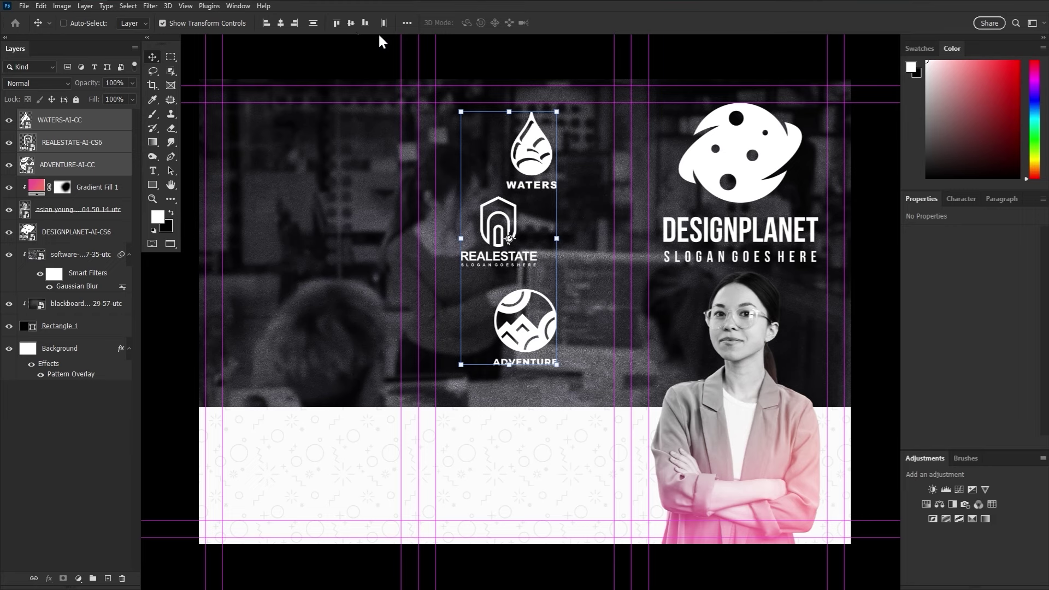
click(266, 23)
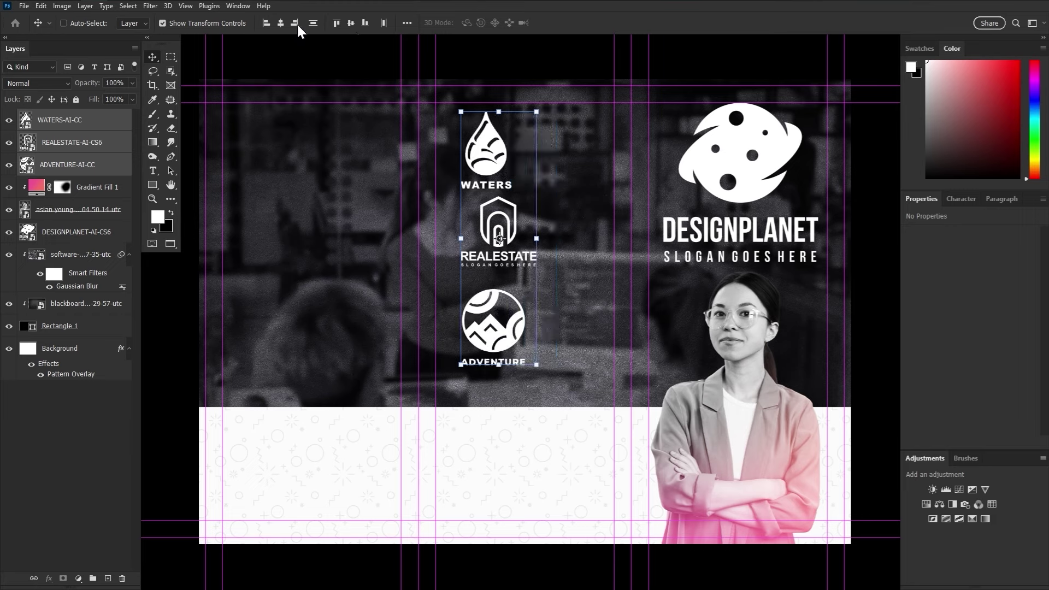
click(295, 23)
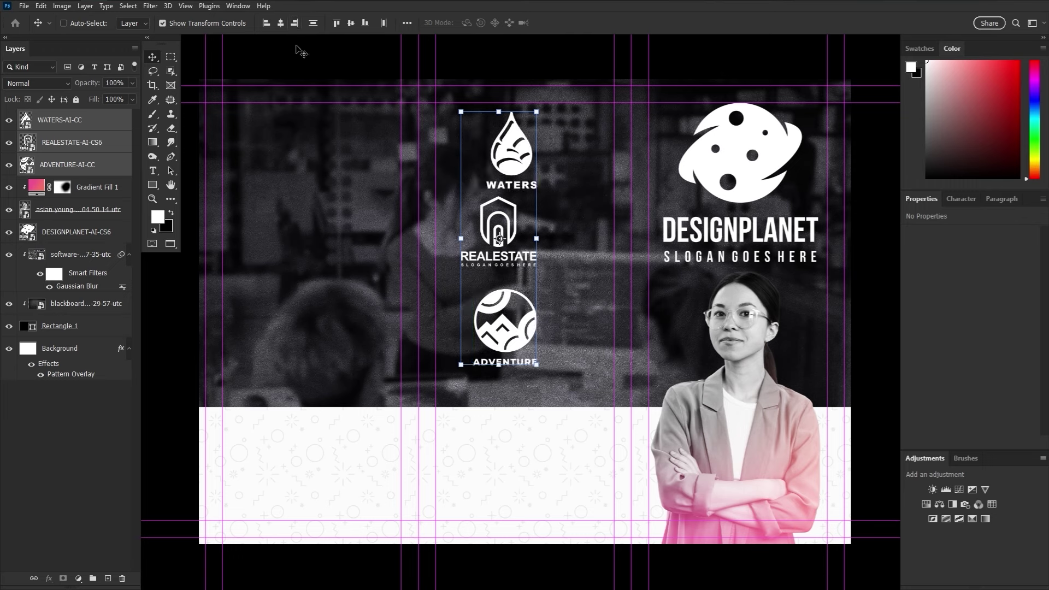
click(280, 23)
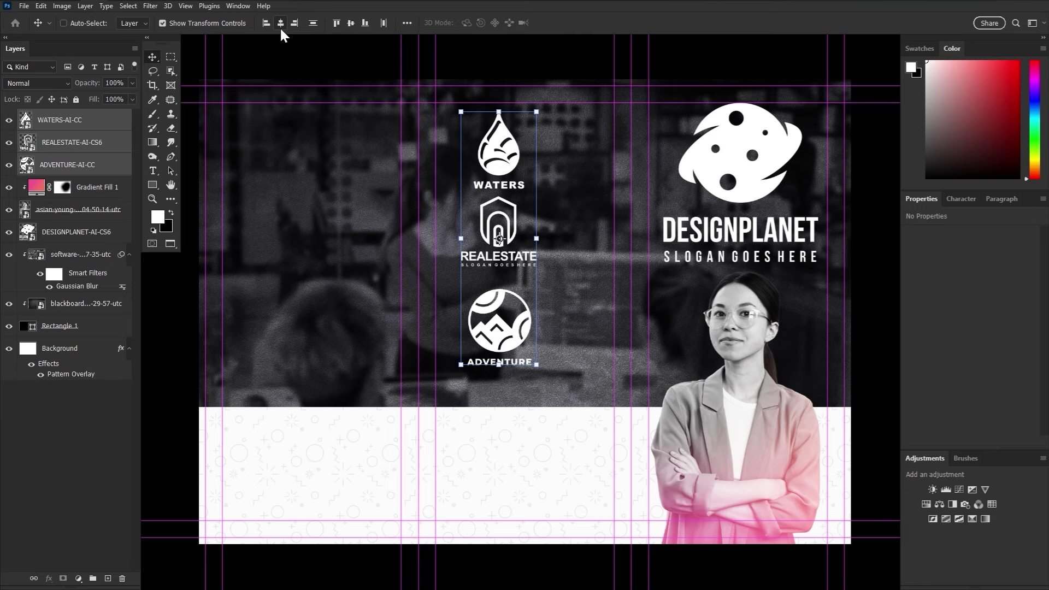
click(313, 23)
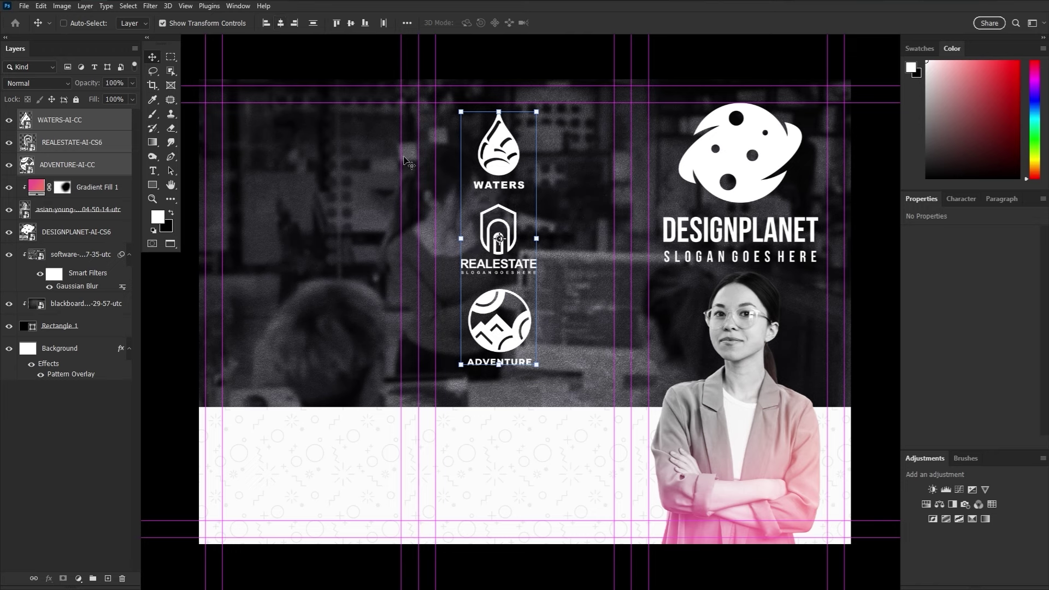
drag(511, 143, 531, 133)
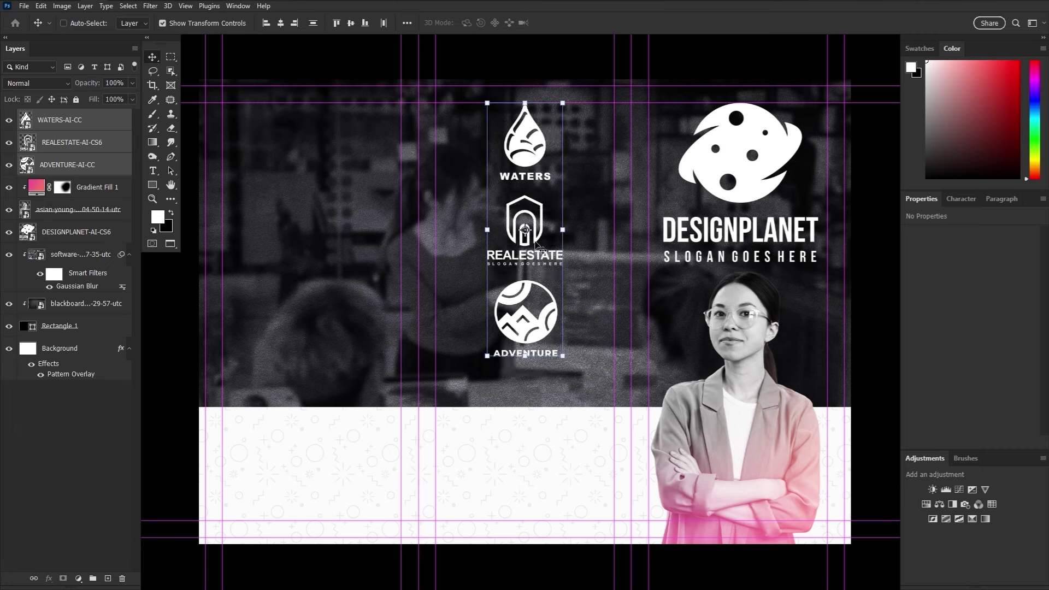
- Draw a black rectangle about 83 mm wide and 21 mm high between the middle panel's margins, straddling the dark area's lower edge
click(130, 123)
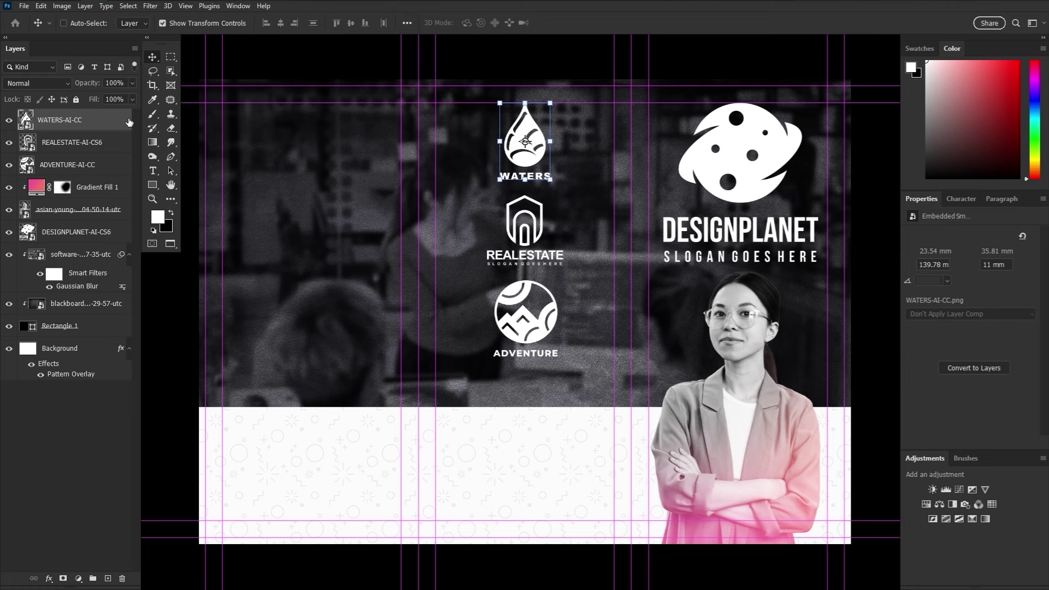
click(153, 185)
key(d)
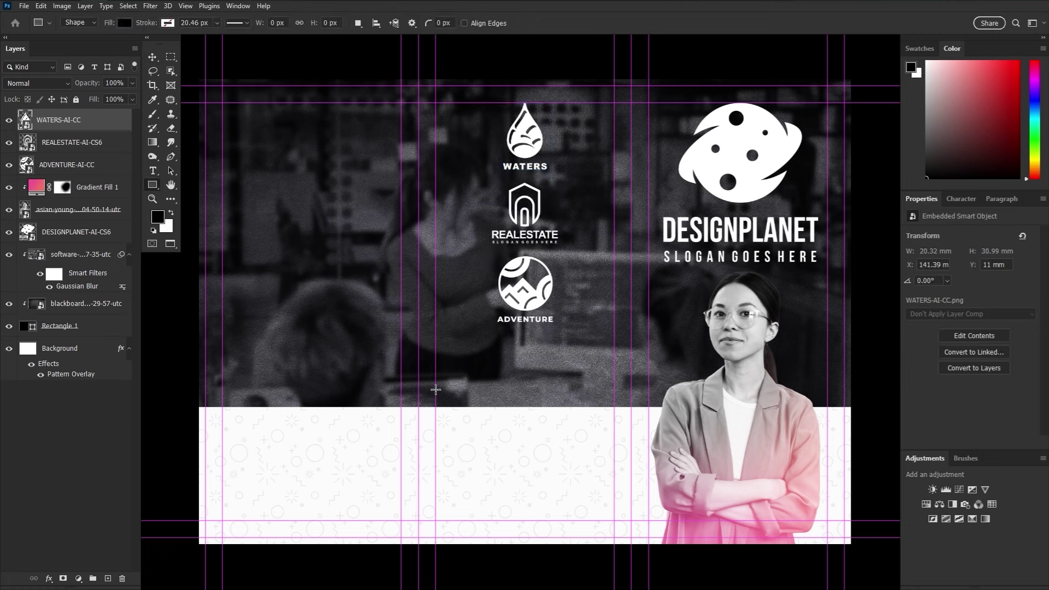
drag(436, 389, 614, 435)
drag(525, 390, 525, 378)
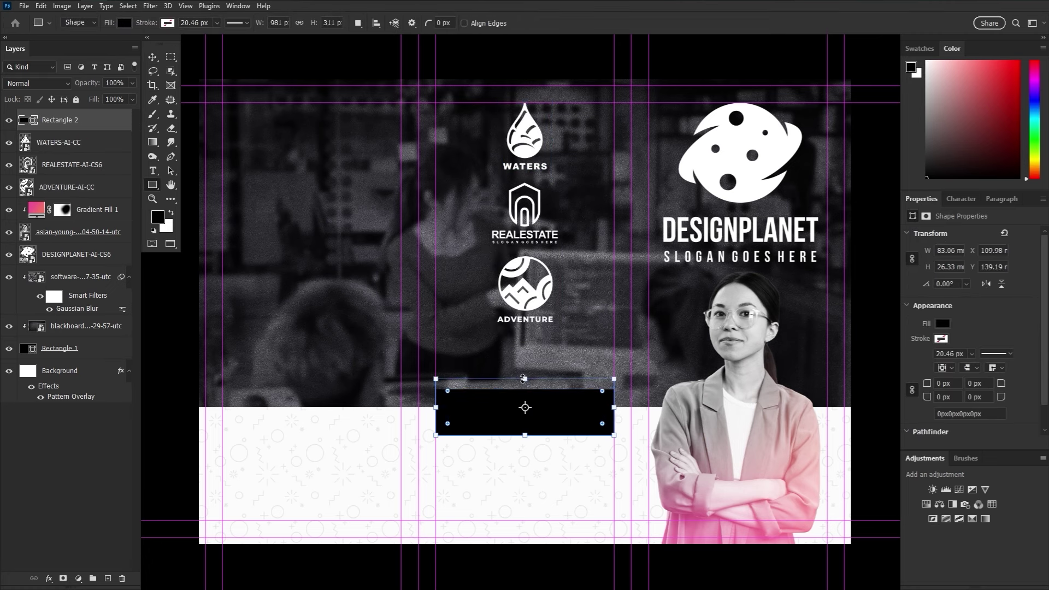
drag(525, 436, 525, 428)
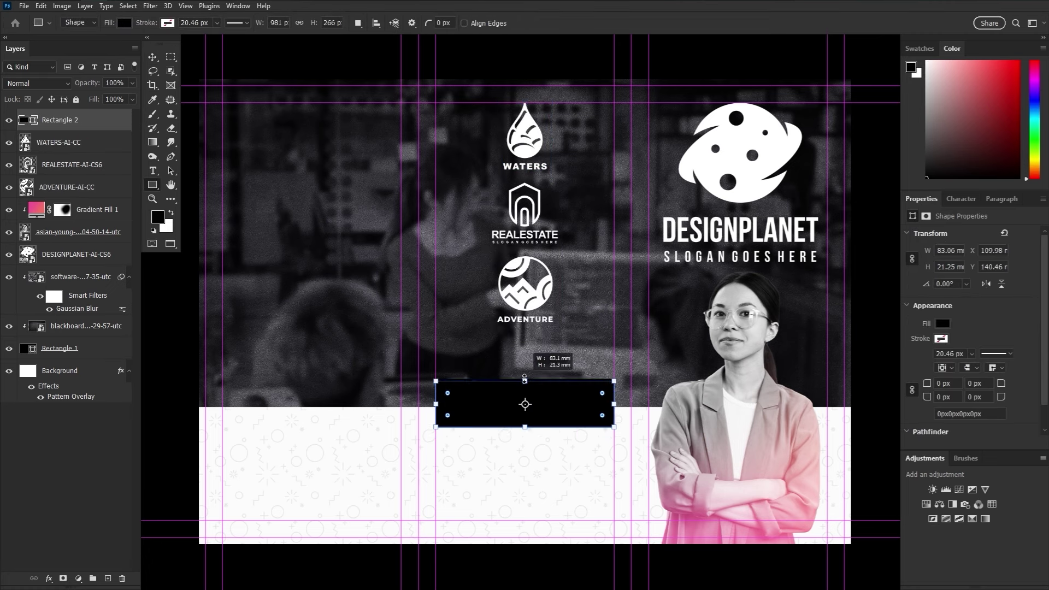
drag(525, 379, 524, 381)
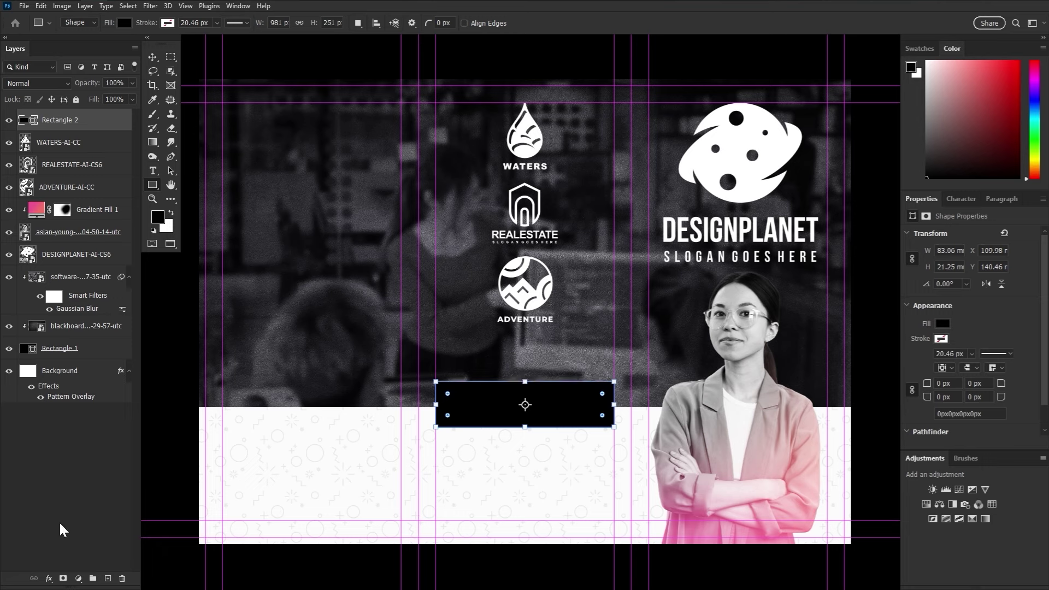
- Apply a linear pink-to-orange Gradient Overlay at a 69° angle to the new rectangle
click(49, 578)
click(102, 542)
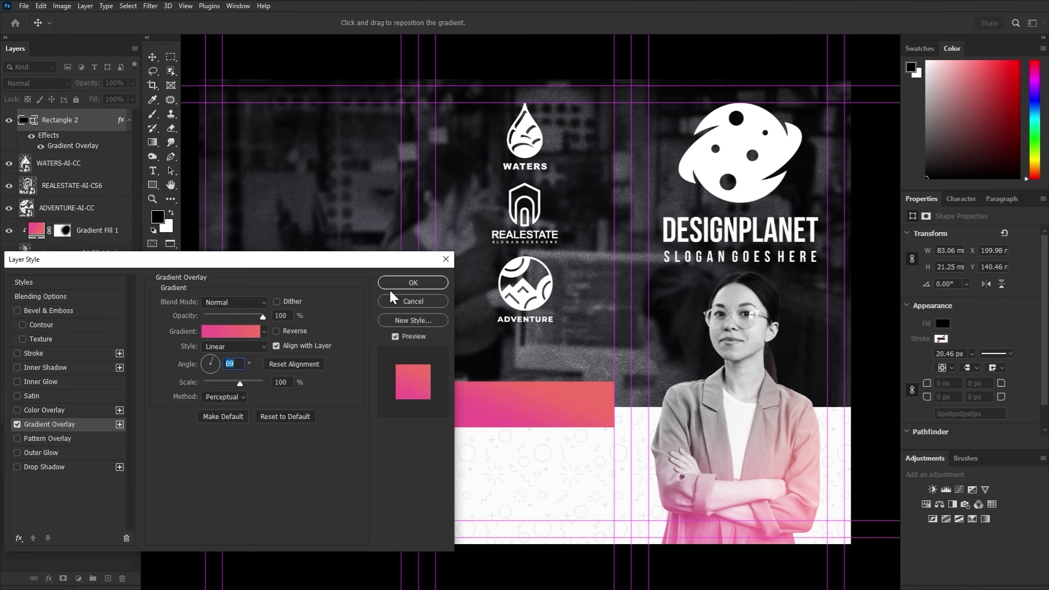
click(390, 286)
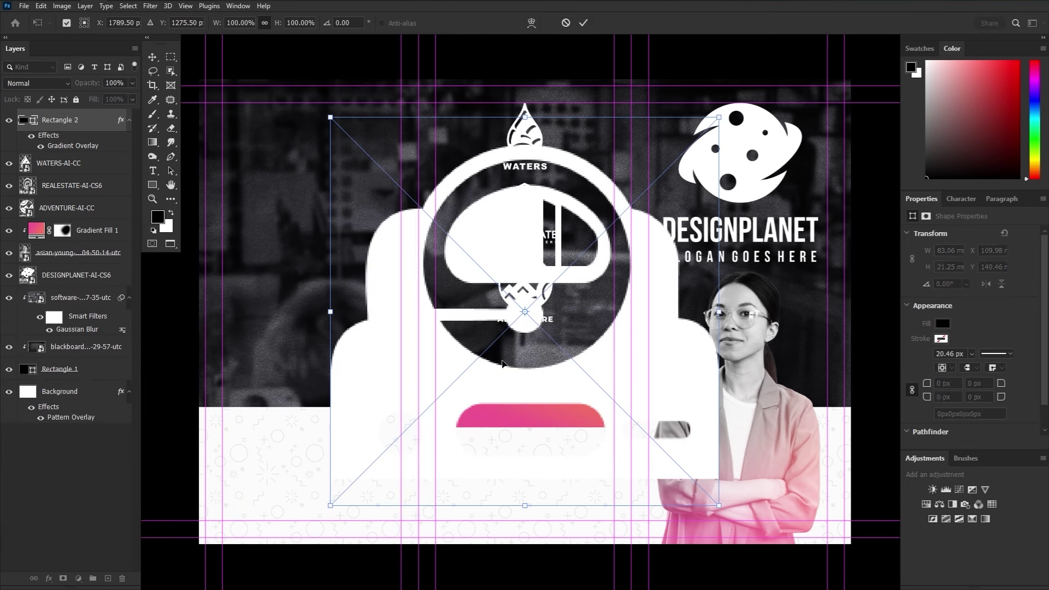
- Scale the placed 10.png icon to about 19 mm wide and position it centred on the gradient rectangle's upper edge
drag(525, 116, 533, 450)
drag(533, 493, 536, 381)
drag(530, 339, 529, 354)
drag(538, 379, 527, 371)
click(583, 23)
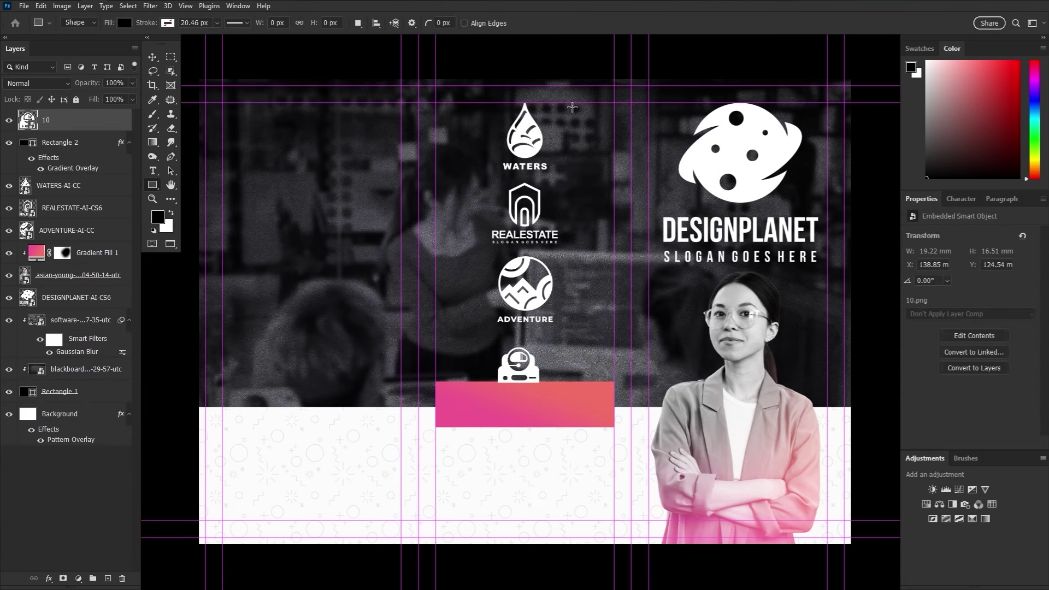
- Add the phone number as a white text line in Neue Haas Unica W1G ExtraBlack at 166.67 px
click(154, 172)
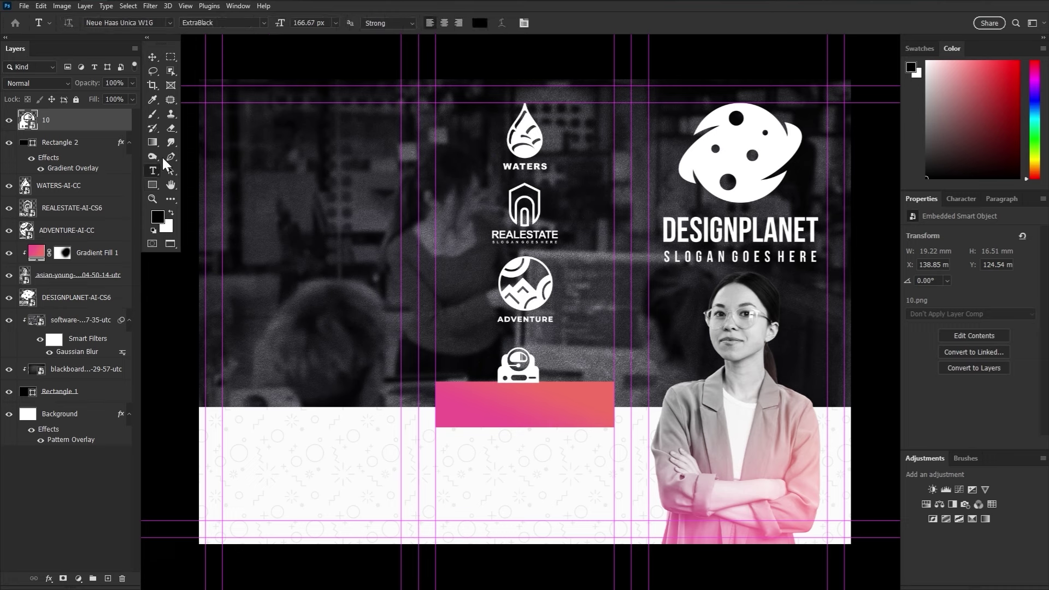
click(264, 23)
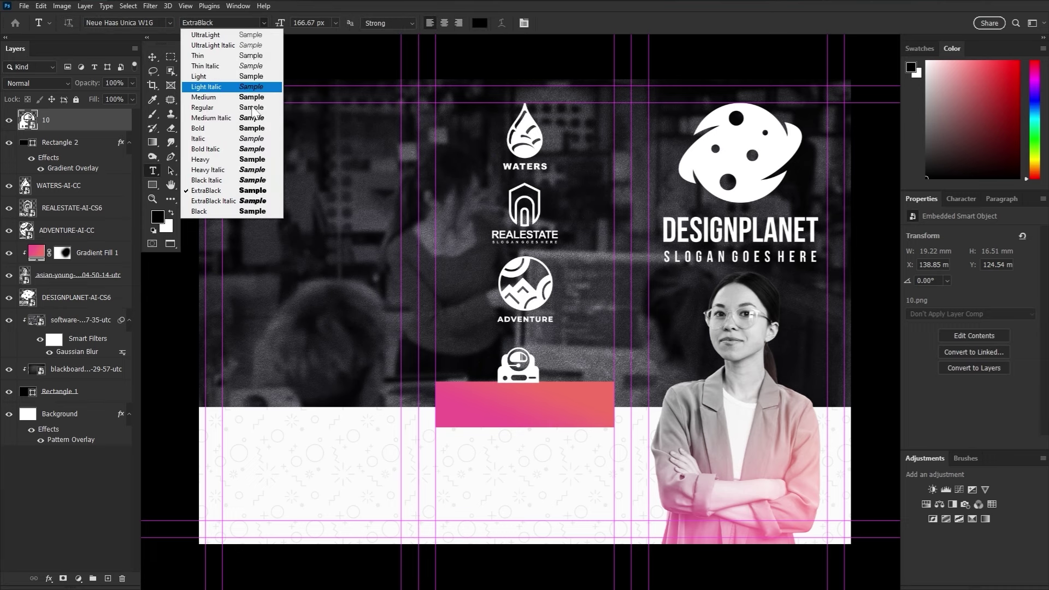
click(239, 191)
click(331, 342)
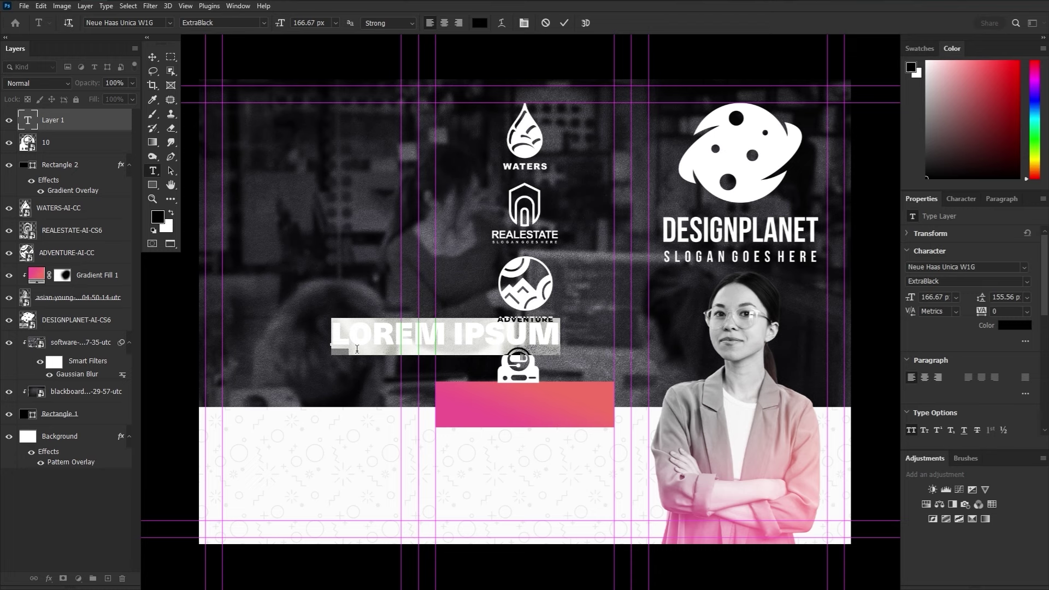
text(555-555-)
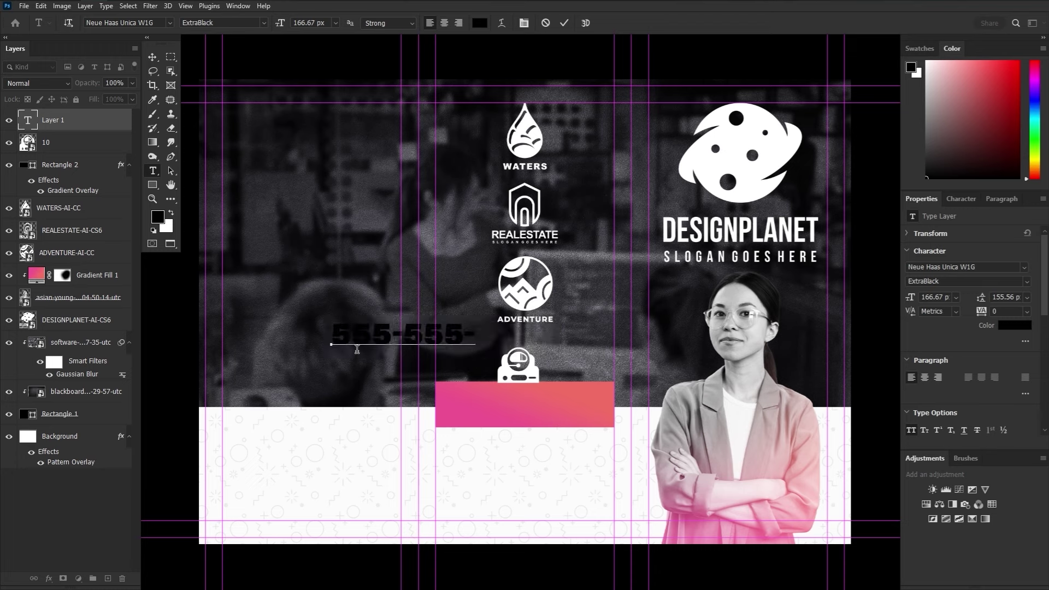
text(1995)
key(ctrl+a)
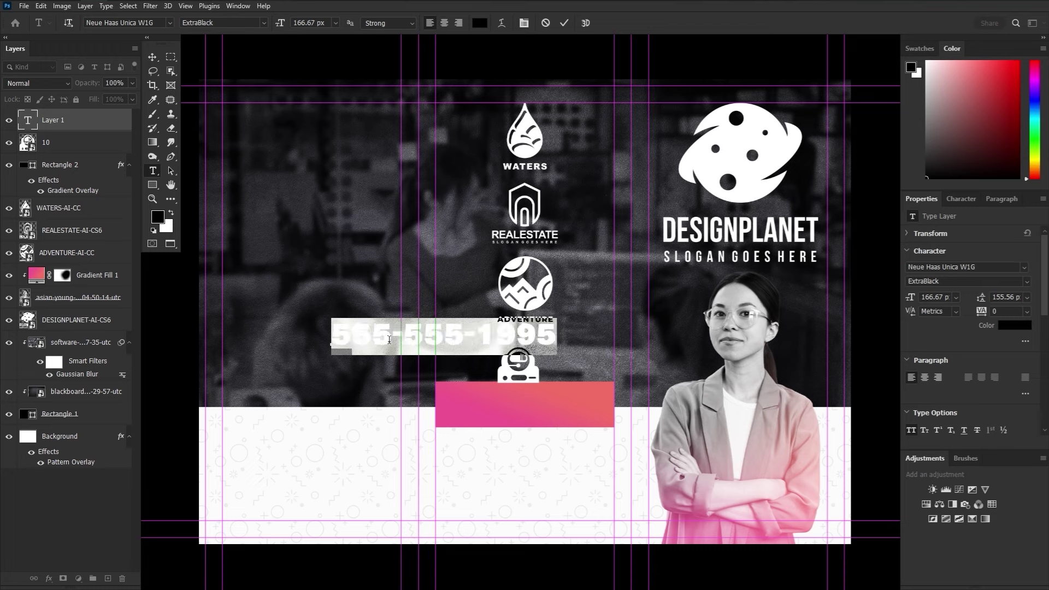
click(172, 213)
- Scale the phone number text to about 64% and place it inside the pink-orange gradient rectangle
click(152, 57)
drag(444, 318, 572, 407)
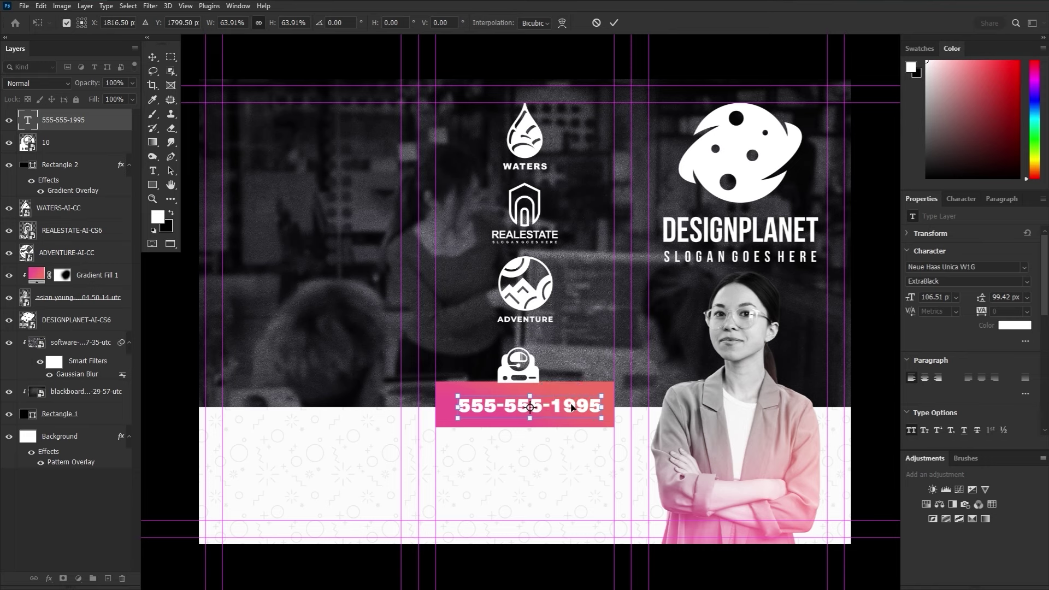
click(613, 23)
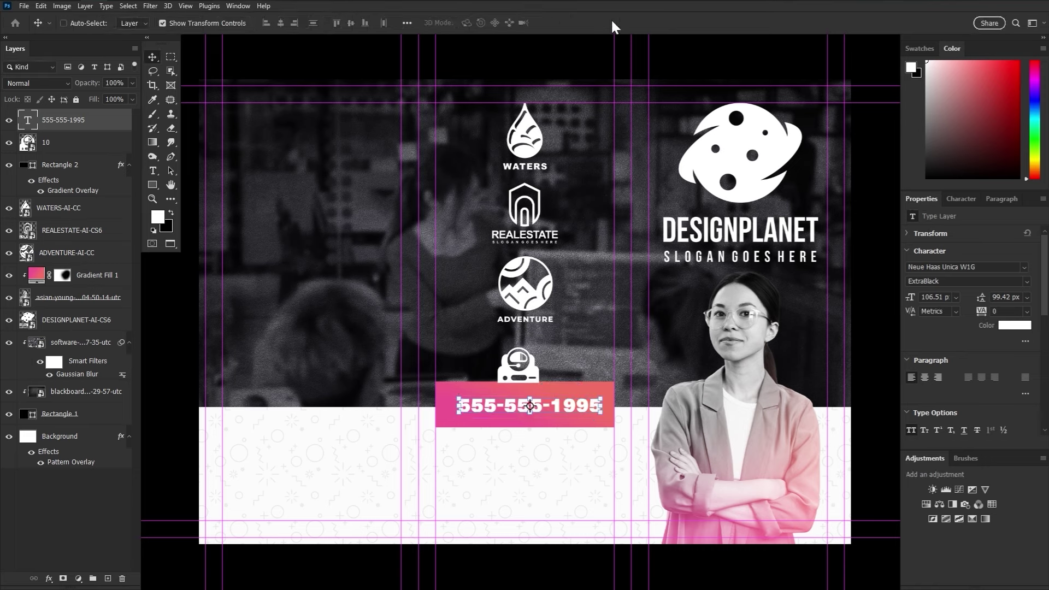
- Align the phone number, icon and gradient rectangle on their horizontal centres, and centre the phone number vertically in the rectangle
click(97, 147)
click(91, 173)
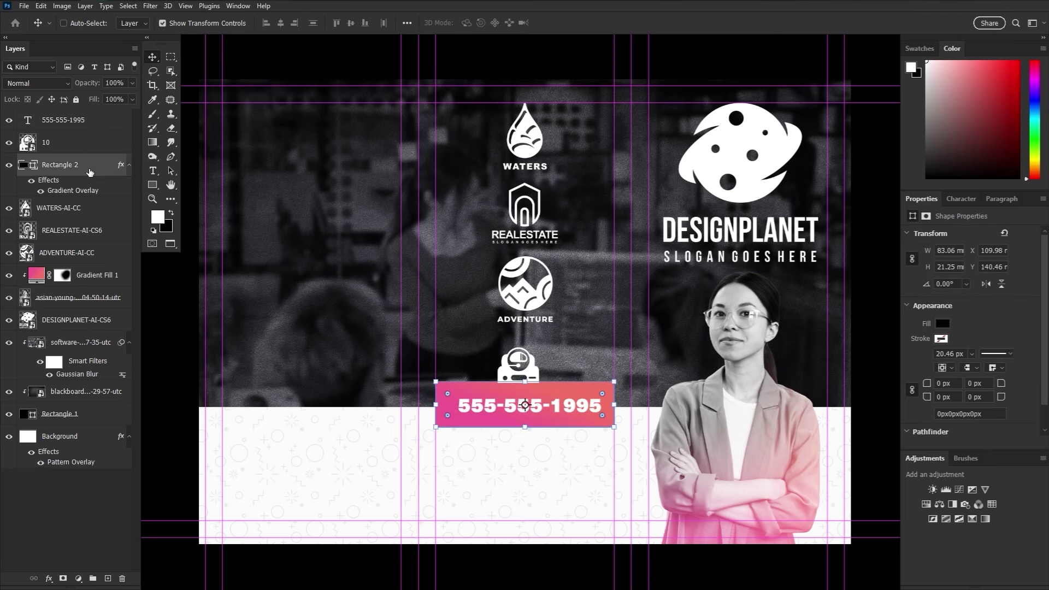
shift+click(89, 128)
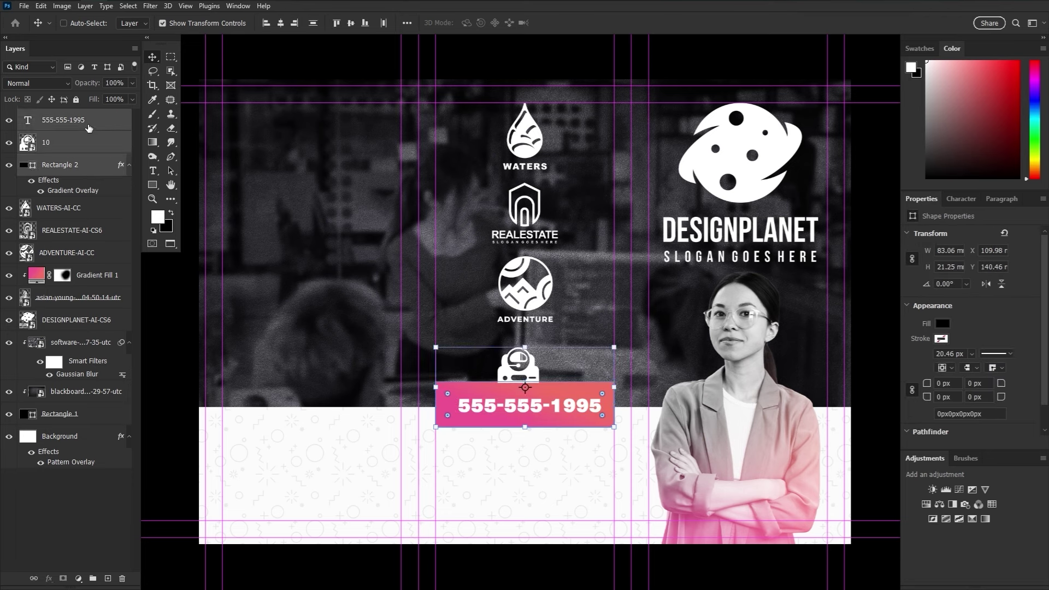
click(281, 22)
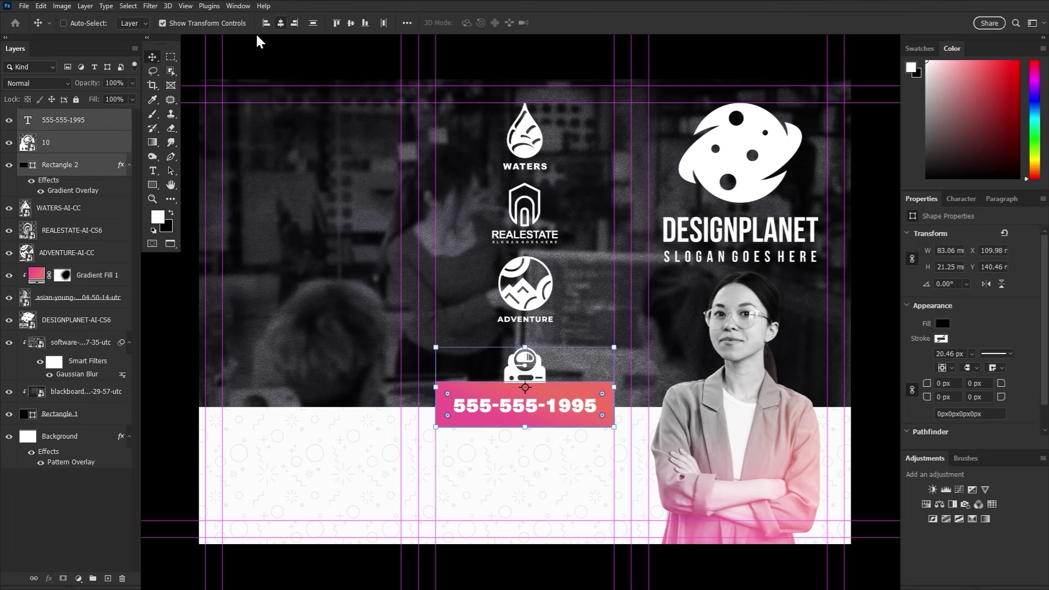
click(87, 169)
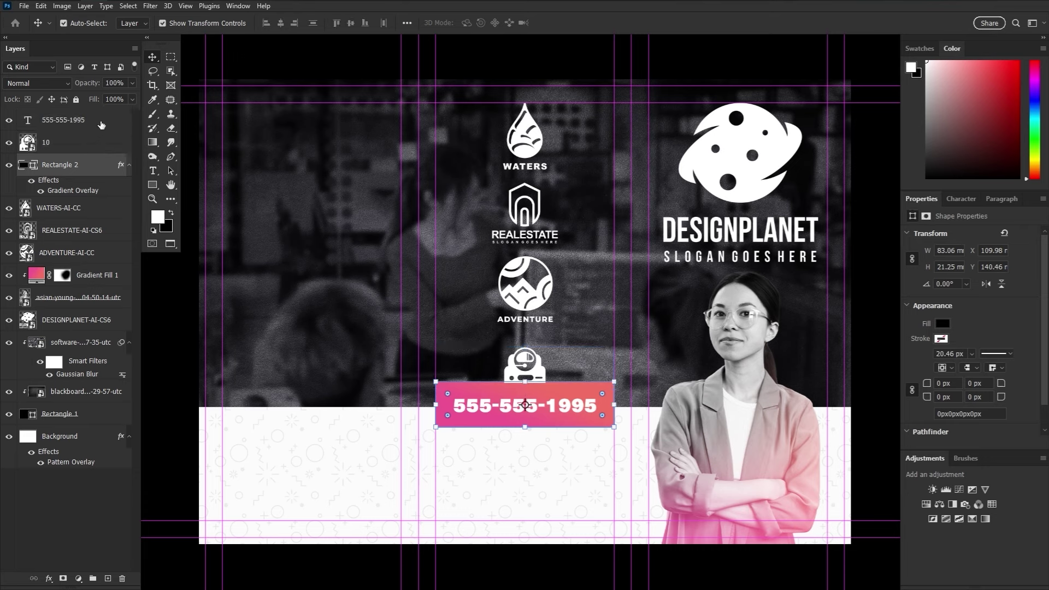
ctrl+click(101, 125)
click(350, 23)
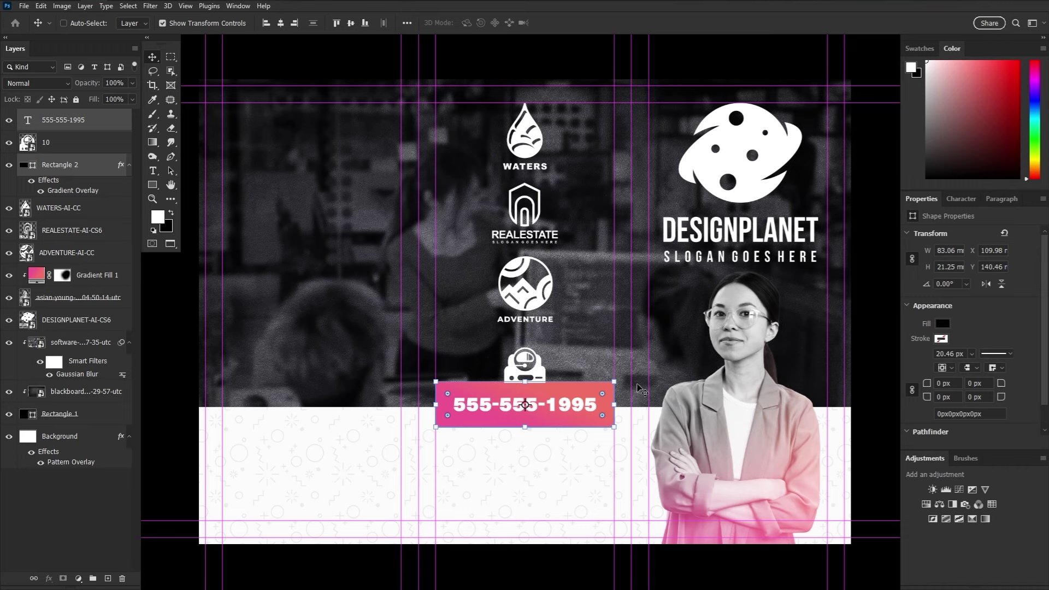
- Select the layers from the phone number through ADVENTURE-AI-CC and nudge the whole middle column slightly down
click(112, 123)
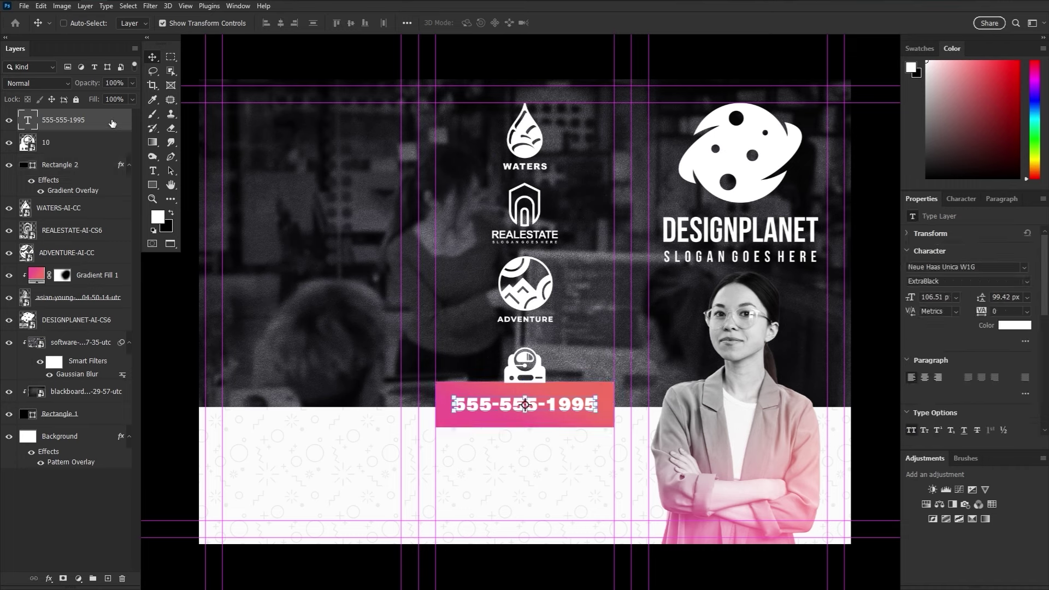
shift+click(113, 257)
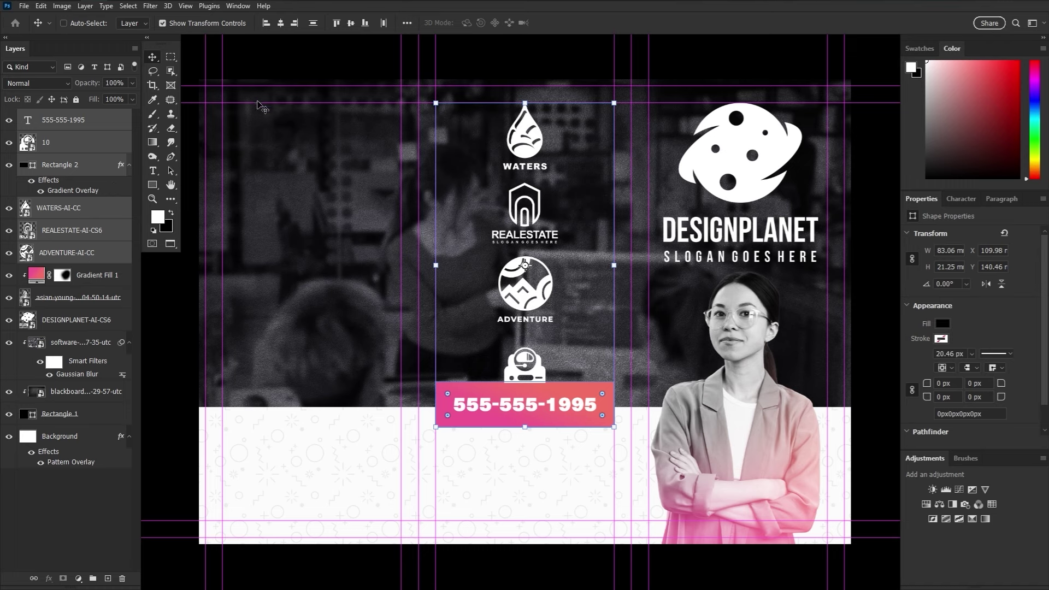
key(Down)
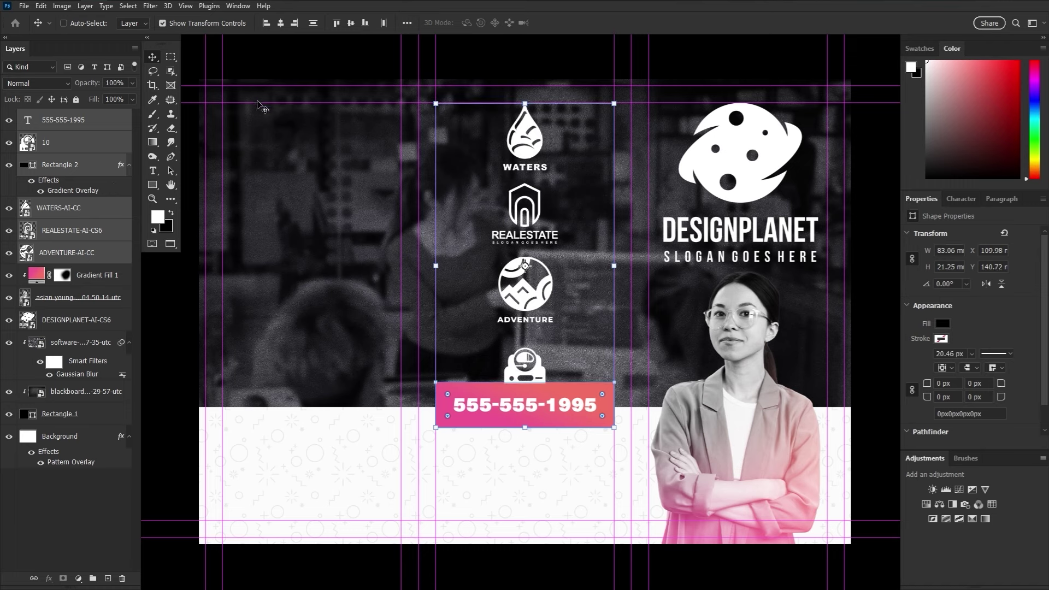
- Hide the guides to preview the page layout and show them again
click(171, 185)
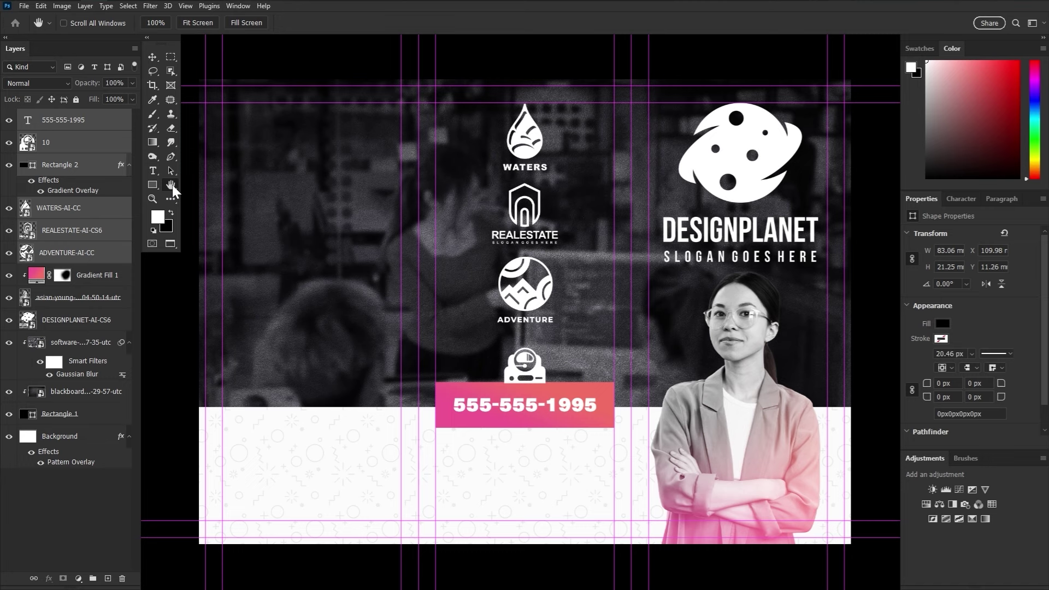
key(ctrl+semicolon)
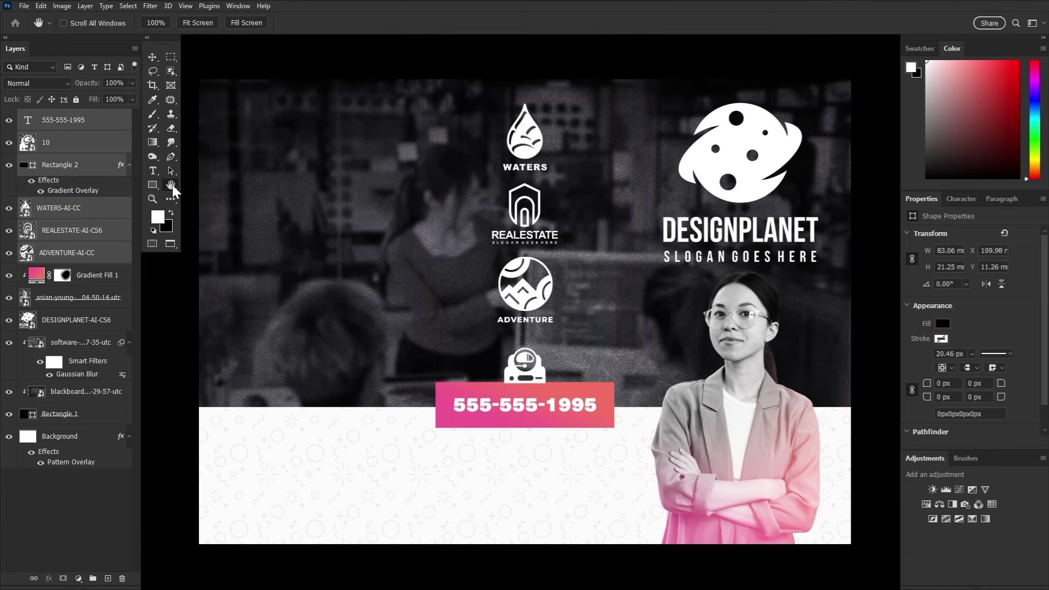
key(ctrl+semicolon)
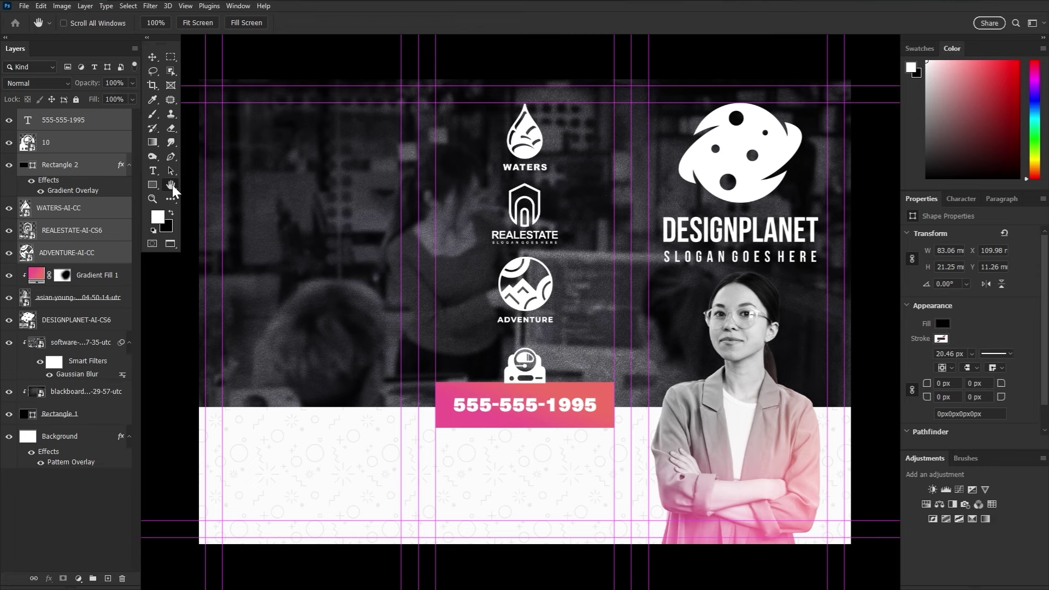
- Try the Bold, Black and UltraLight font styles on the phone number text and settle on Black
click(155, 170)
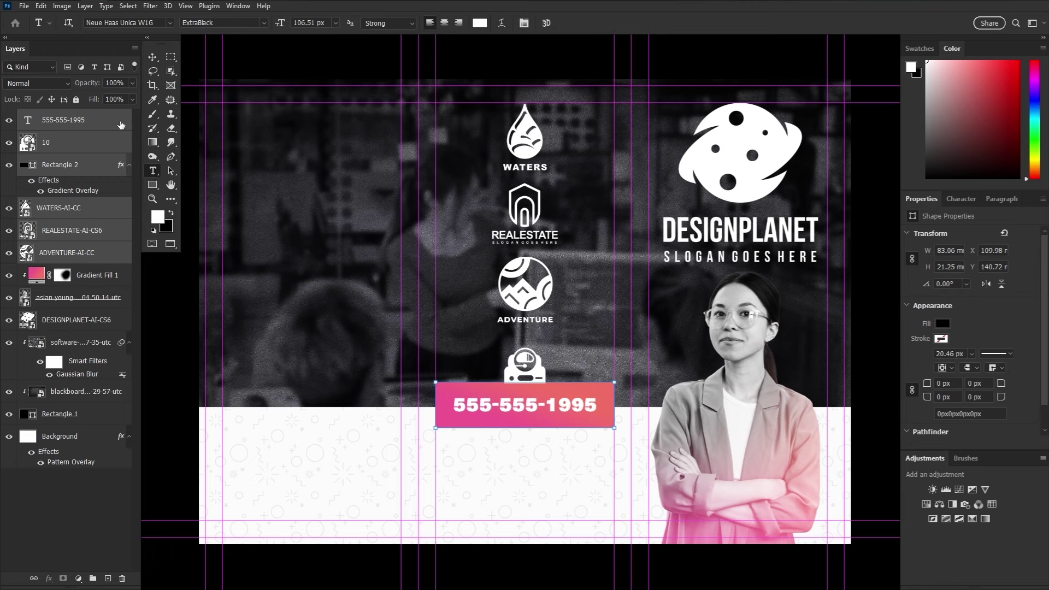
click(121, 125)
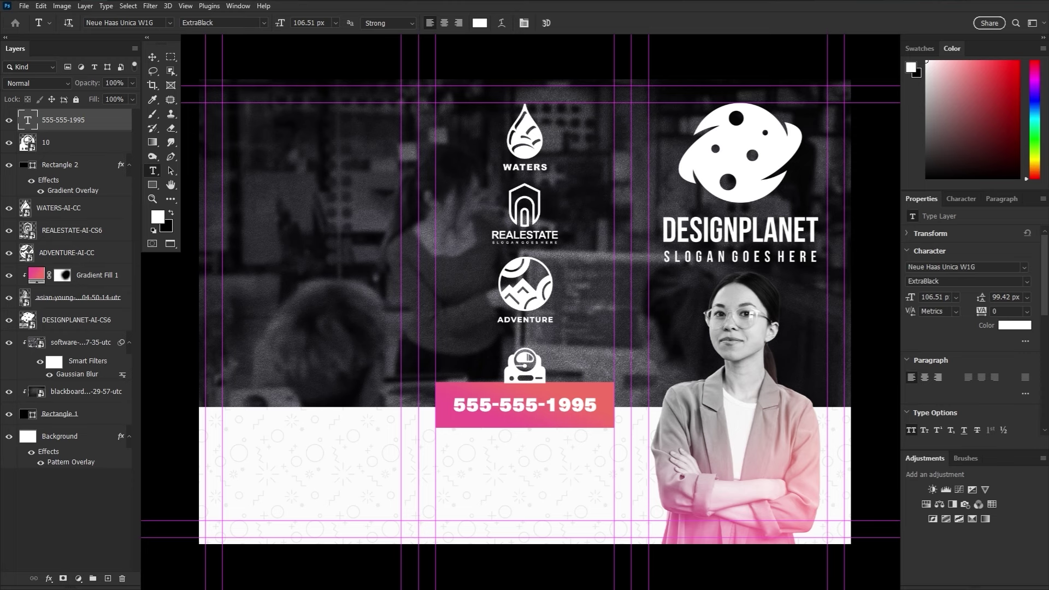
click(263, 23)
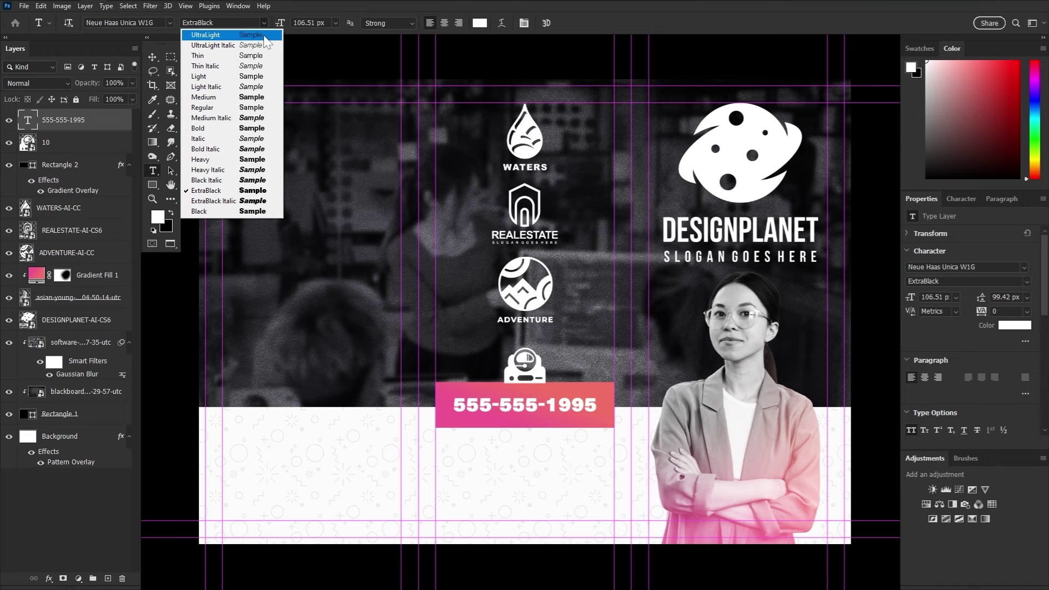
click(267, 128)
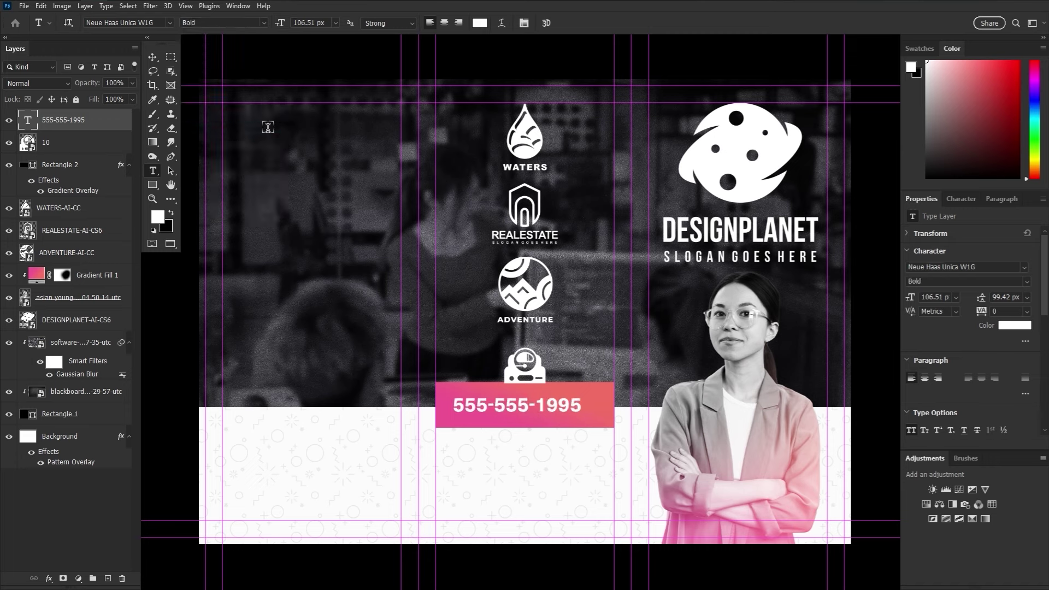
click(265, 22)
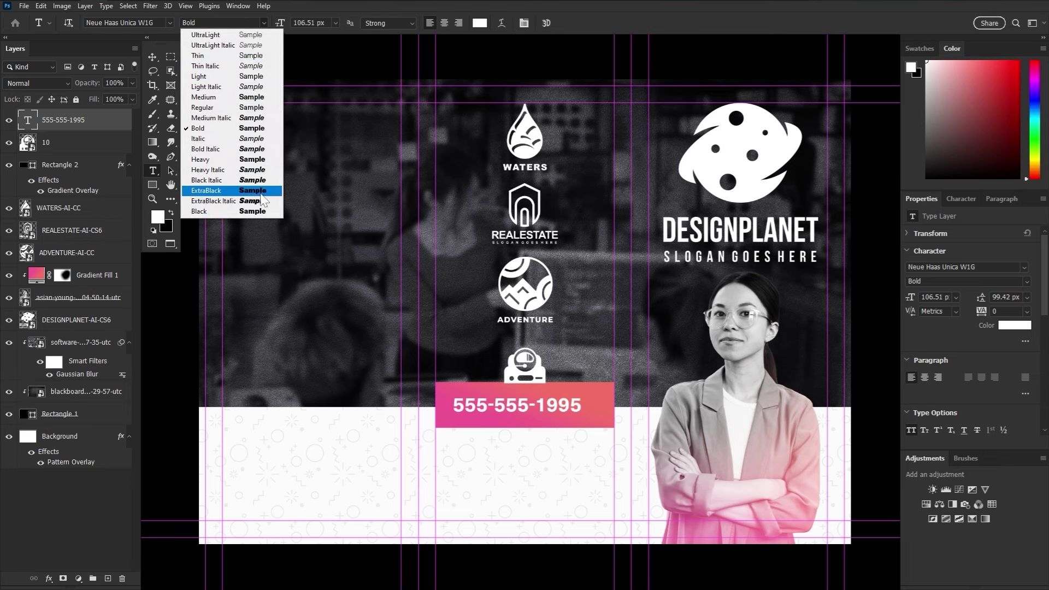
click(259, 211)
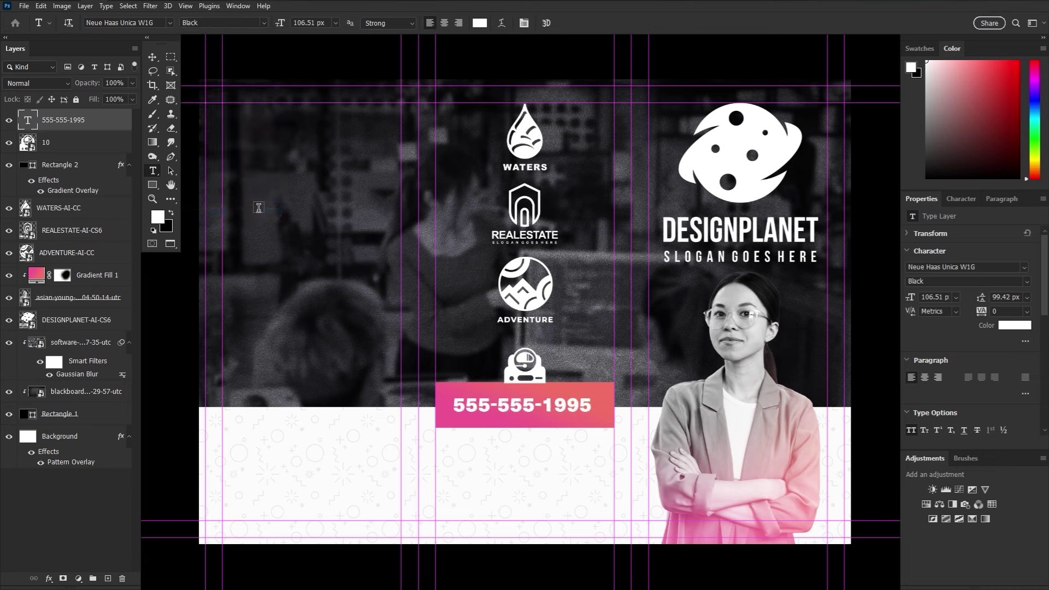
click(264, 23)
click(266, 34)
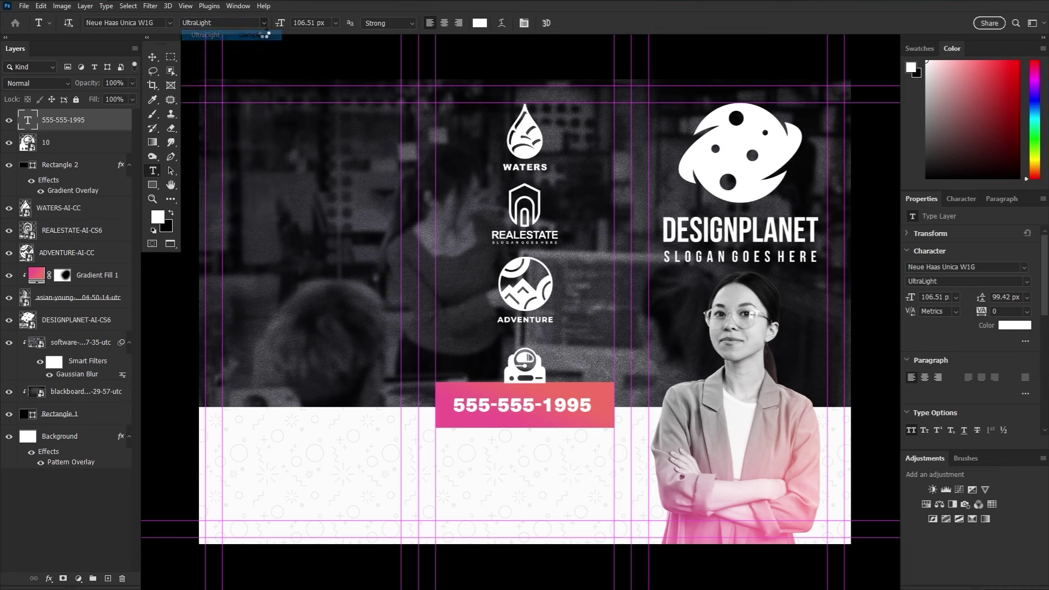
click(267, 23)
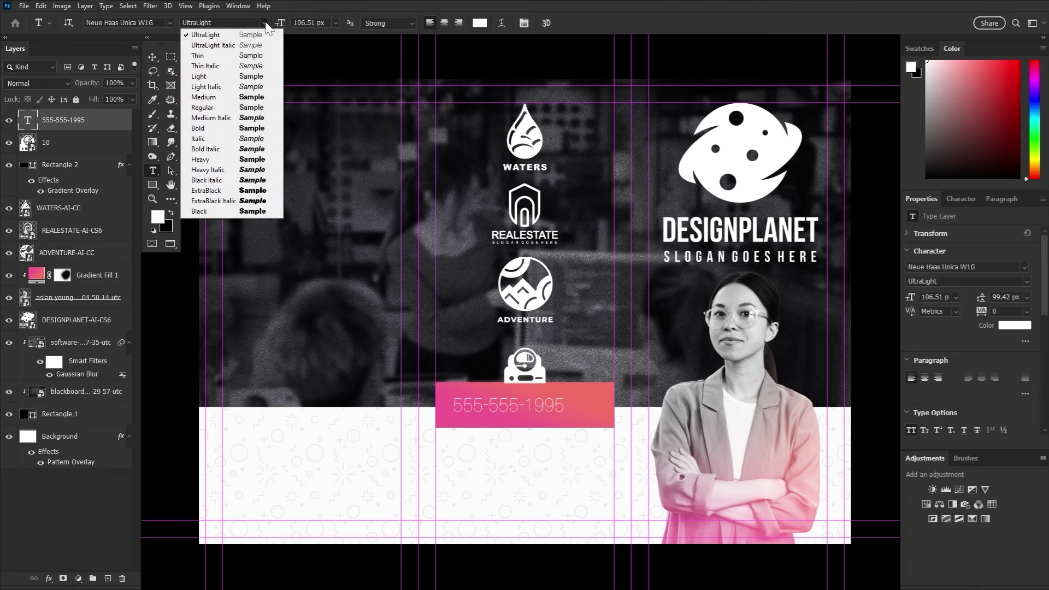
click(237, 208)
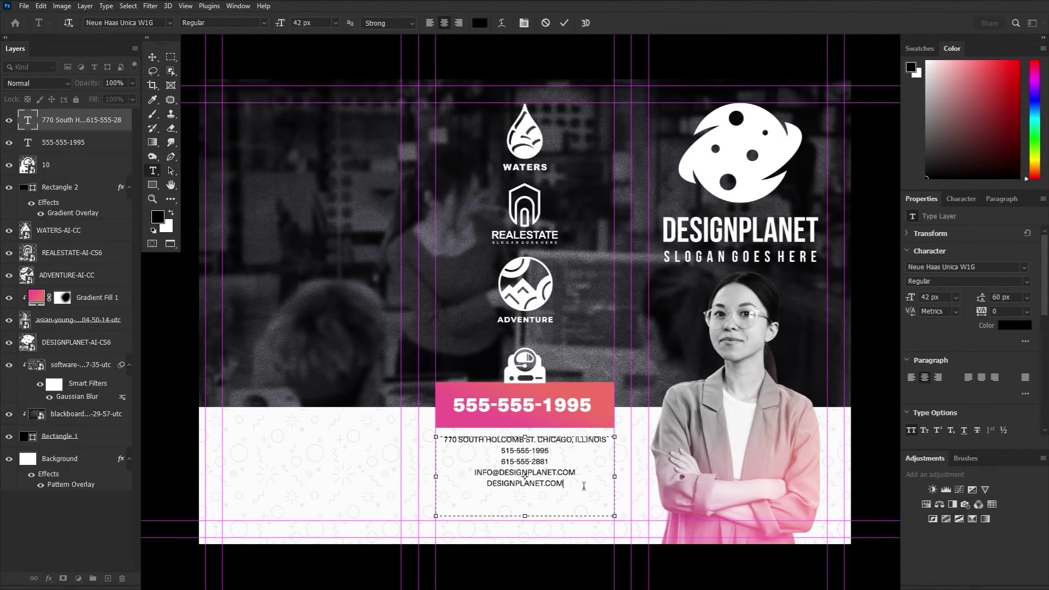
- Add a centred 42 px paragraph with address, phone numbers, e-mail and website below the gradient rectangle, in the Black font style
drag(583, 486, 438, 435)
click(265, 23)
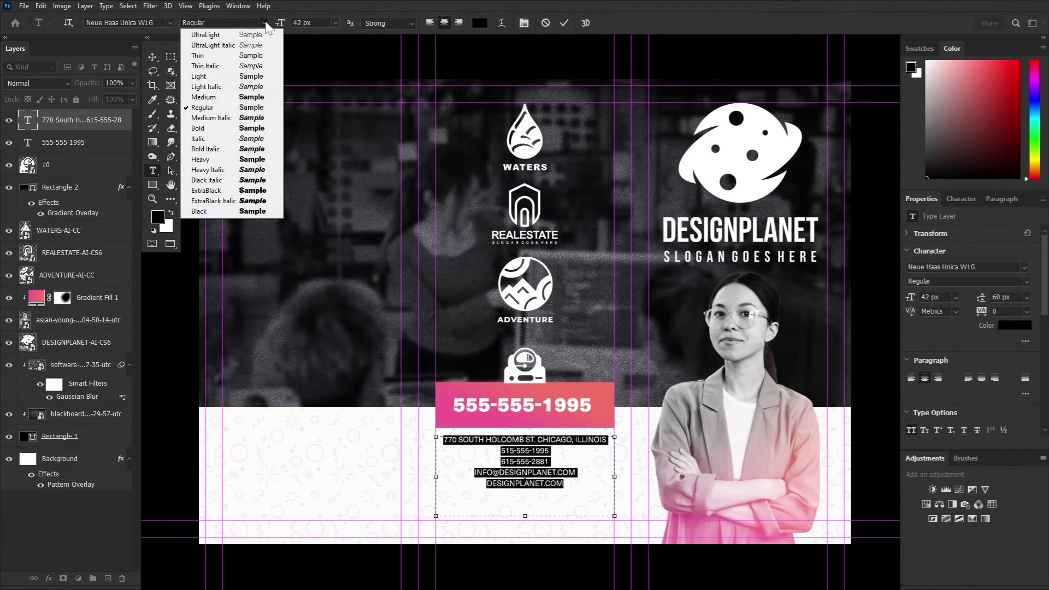
click(266, 211)
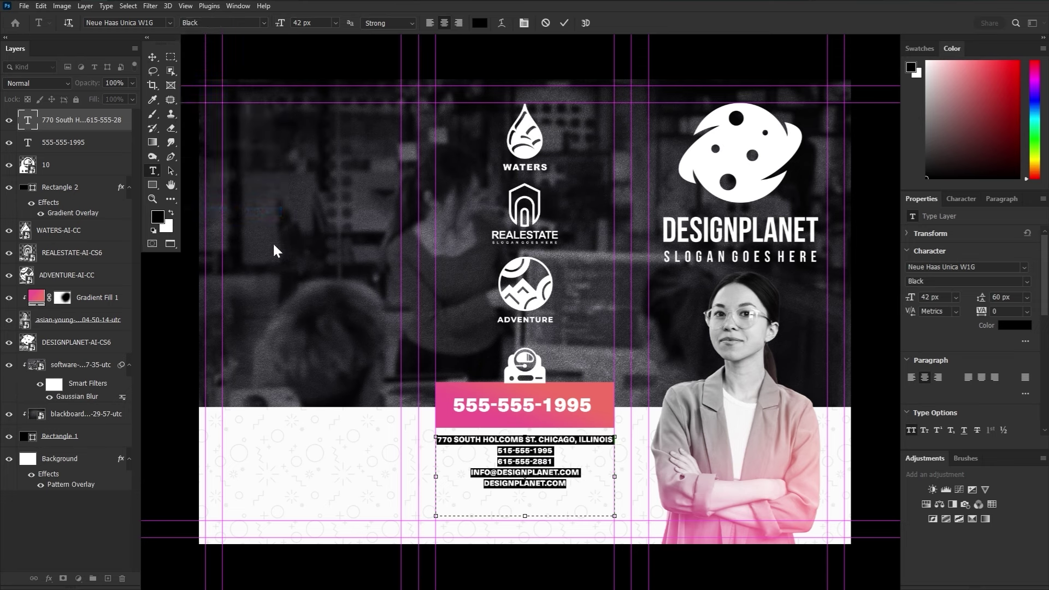
- Colour the contact details text dark grey #111111 and commit it
click(158, 217)
click(361, 361)
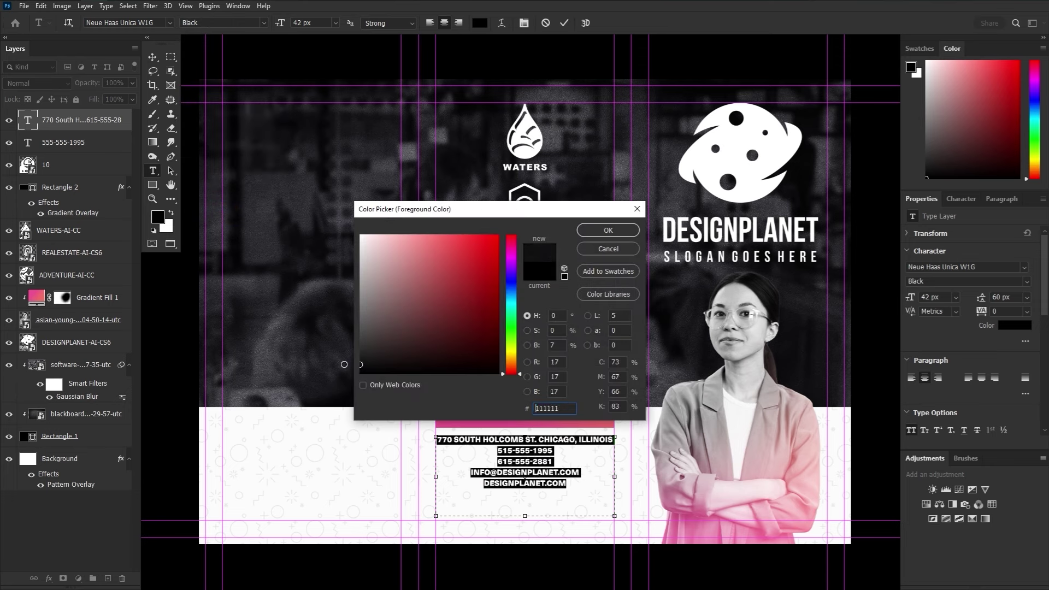
click(605, 230)
click(564, 23)
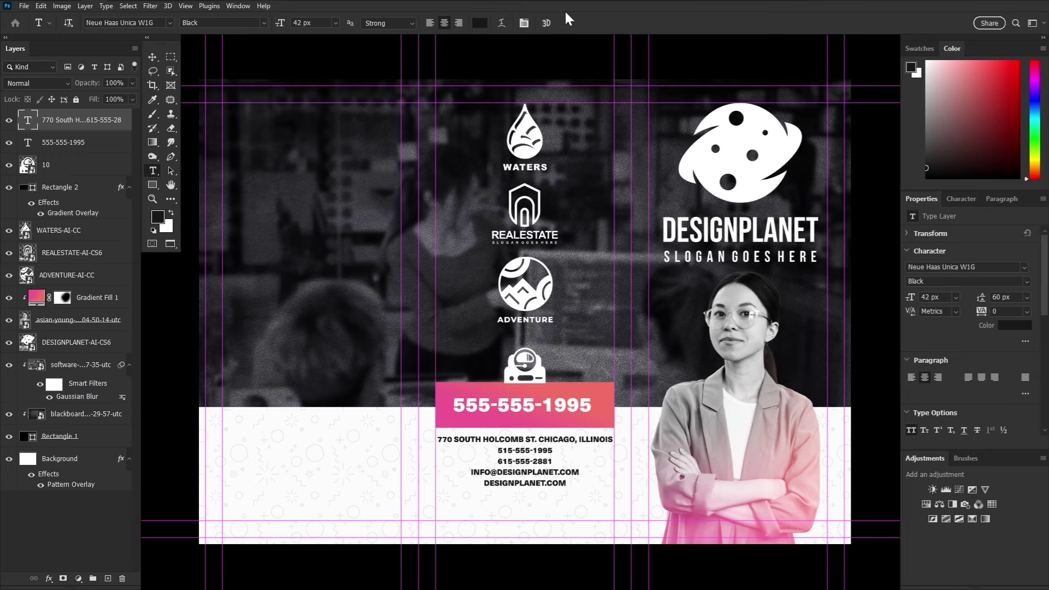
- Examine the contact text's character and paragraph settings and the list of panels that can be shown
click(957, 199)
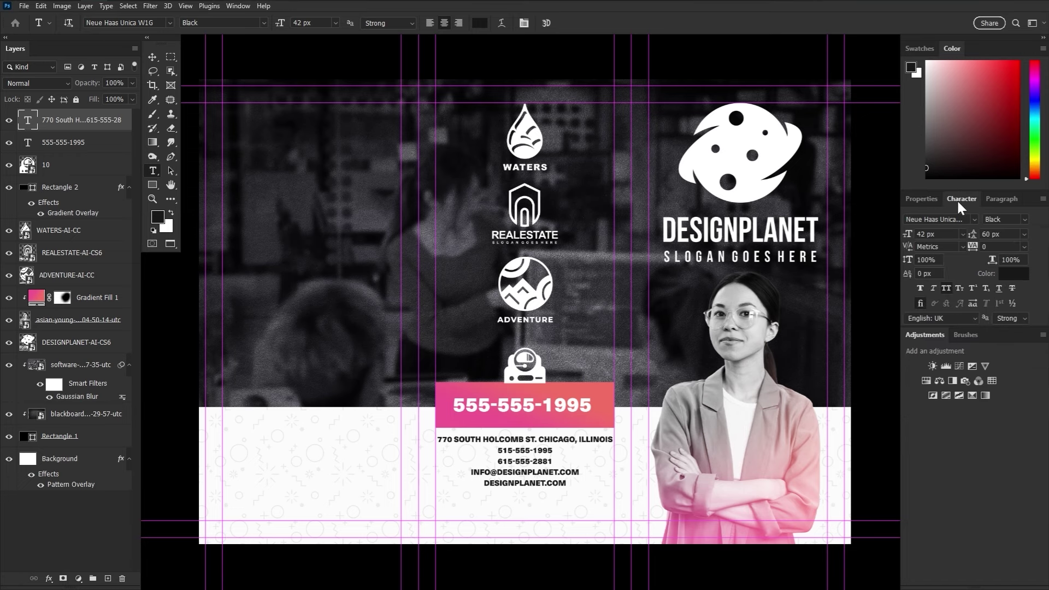
click(994, 199)
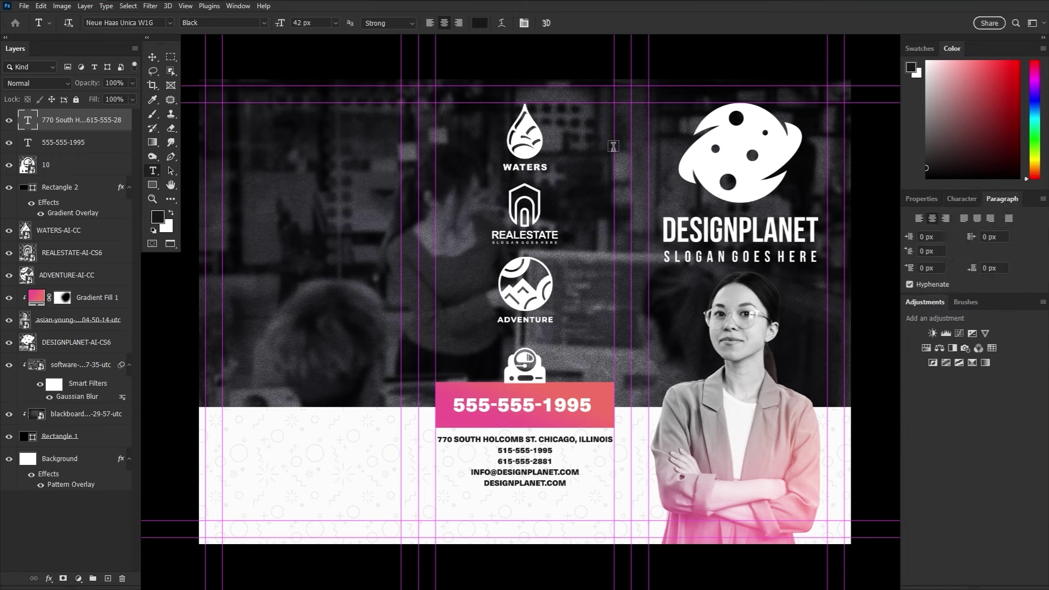
click(237, 6)
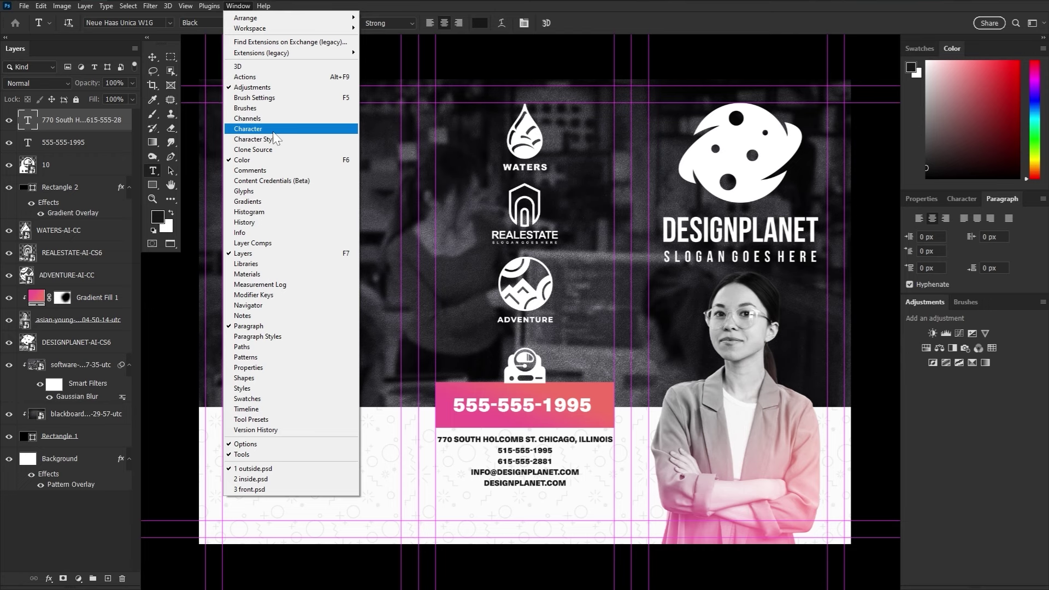
- Set the contact details text to 80 px leading and 0 kerning in the Black style, and commit it
click(1005, 201)
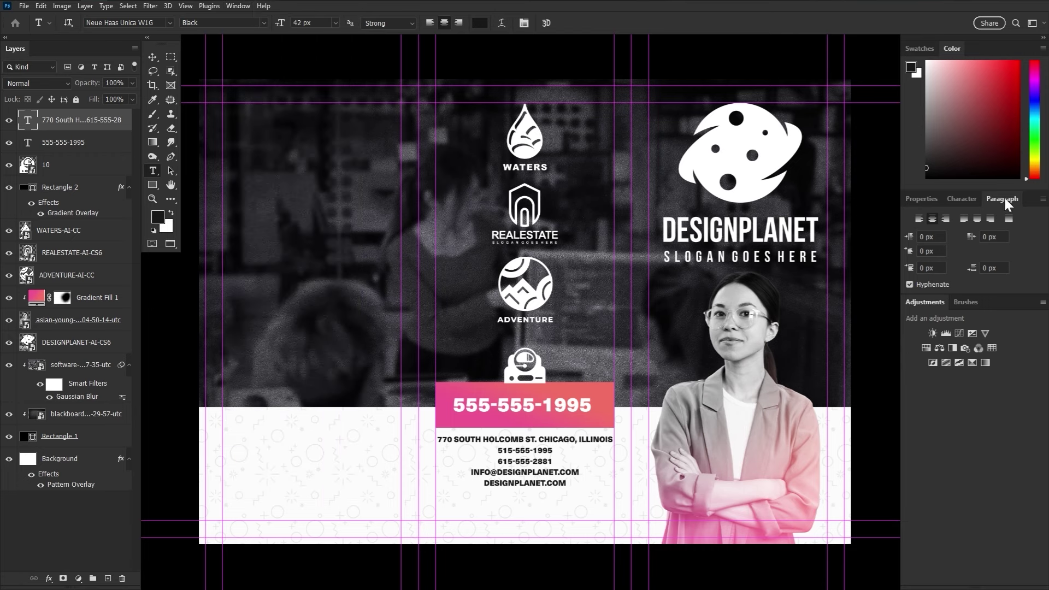
drag(571, 484, 413, 435)
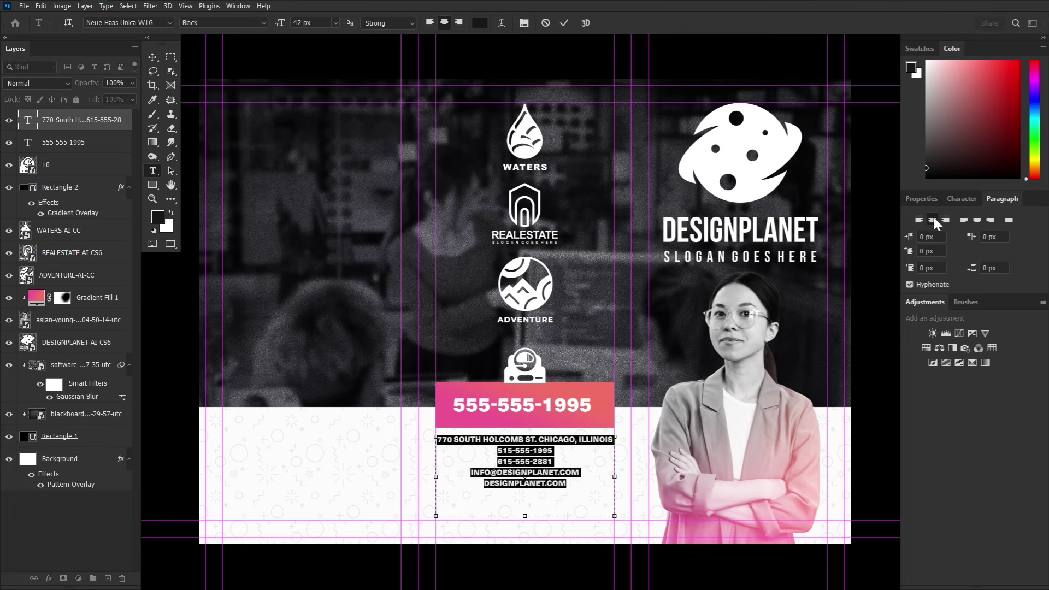
click(975, 202)
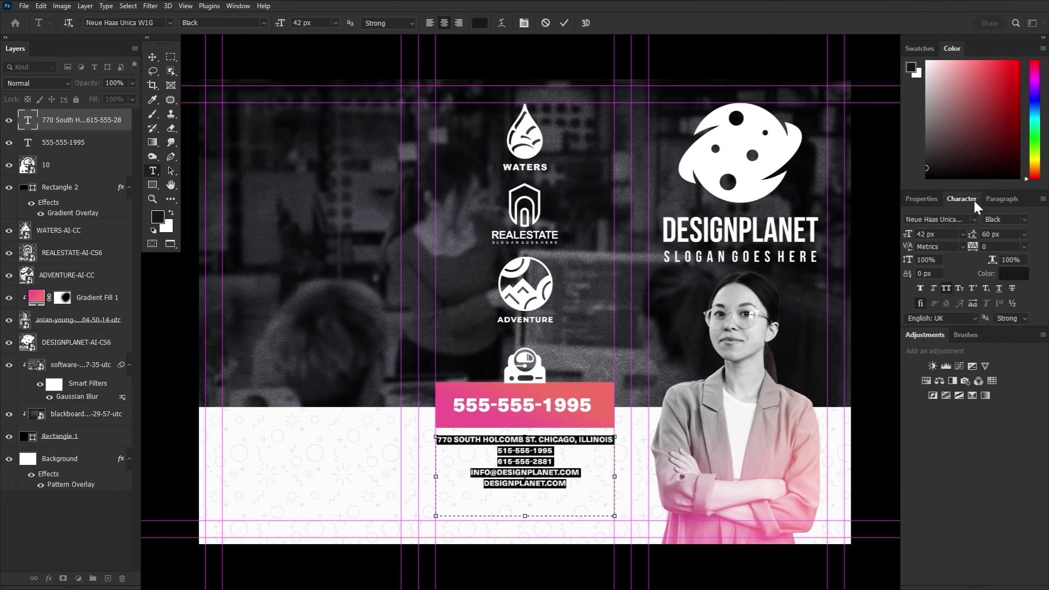
click(1023, 219)
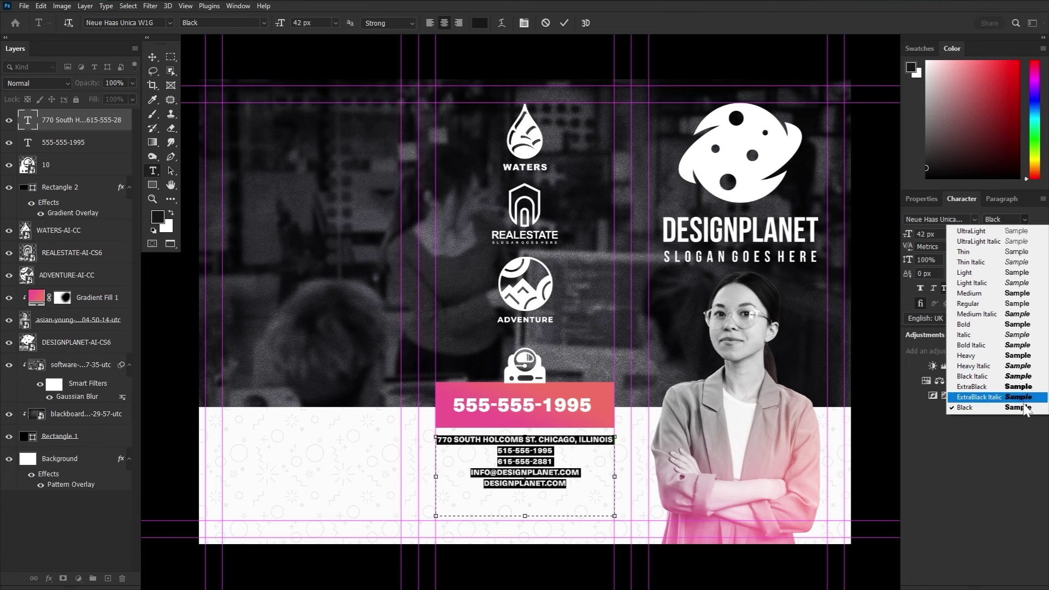
click(1026, 408)
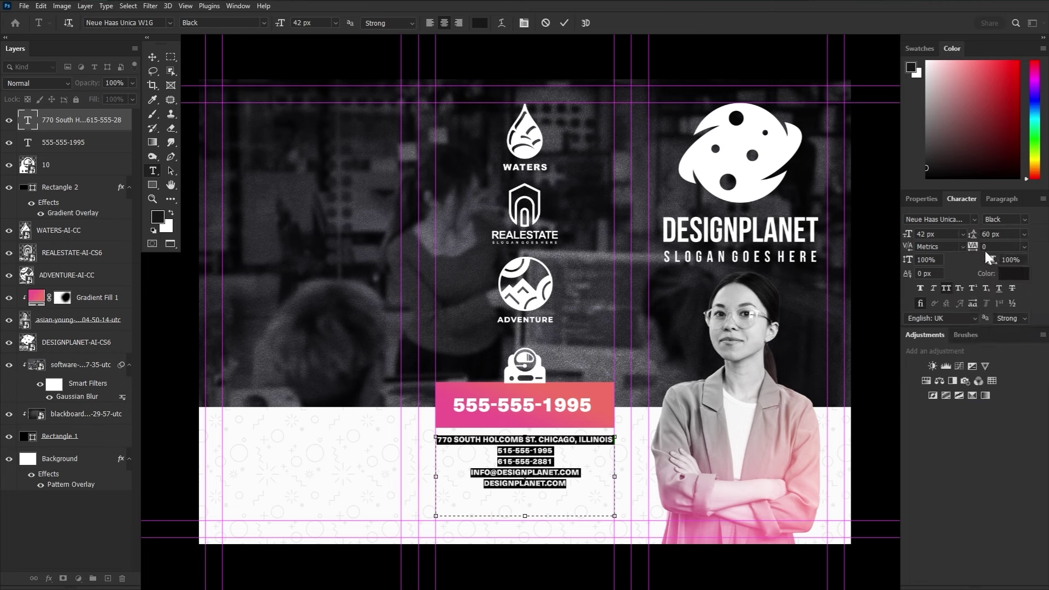
mouse_move(974, 246)
mouse_down()
mouse_move(994, 250)
mouse_move(972, 254)
mouse_move(986, 240)
mouse_up()
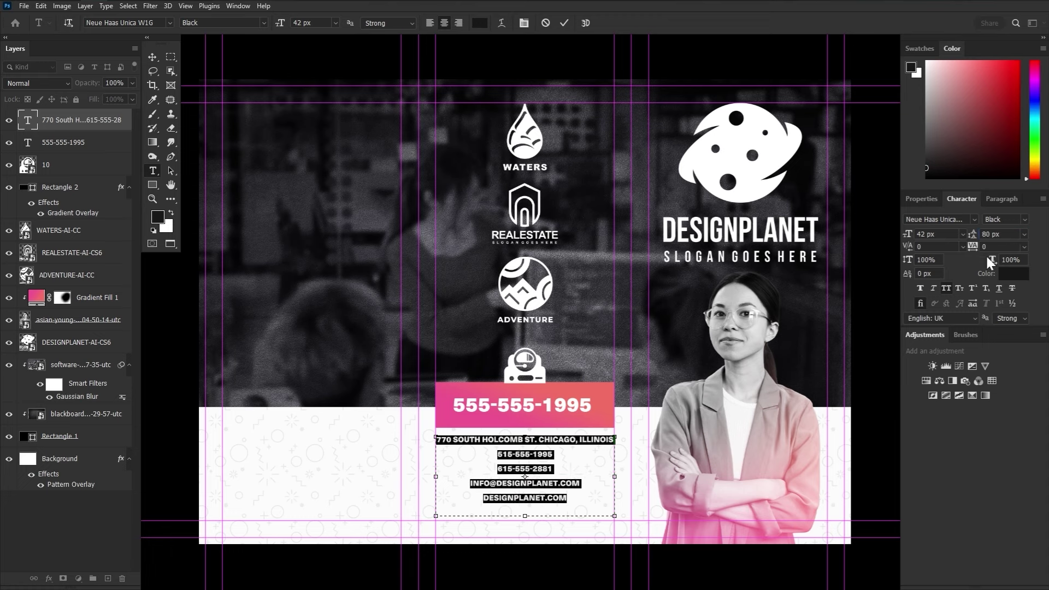
click(565, 24)
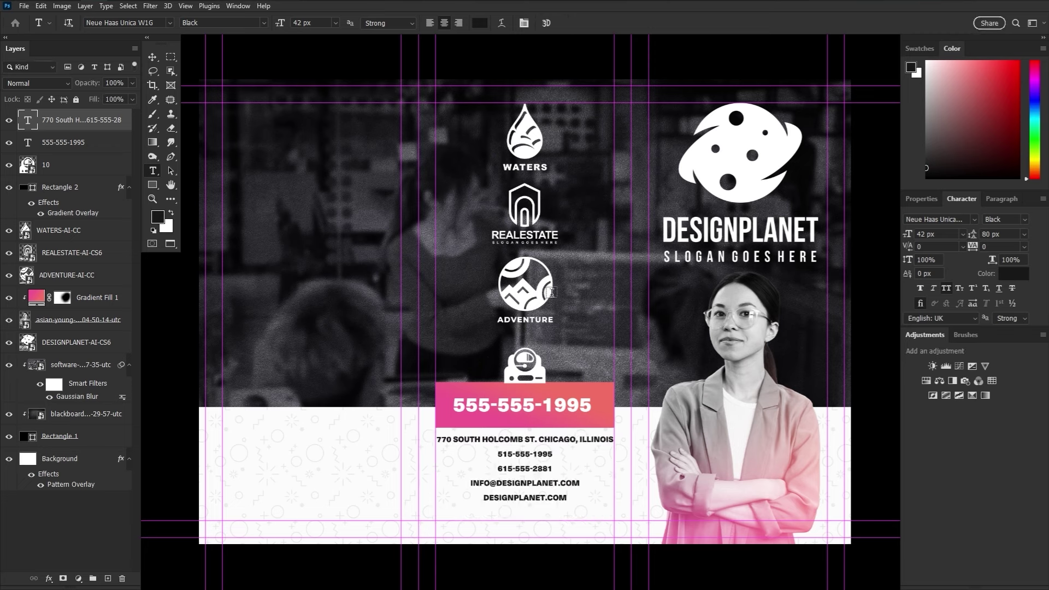
- Centre-align the phone number text and centre it horizontally on the gradient rectangle
triple_click(516, 409)
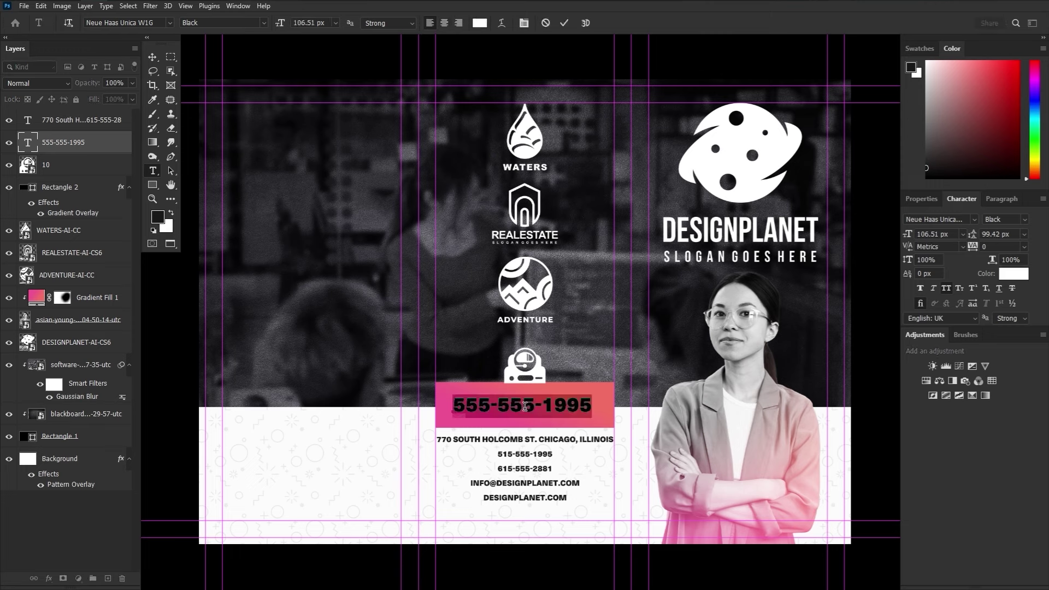
click(999, 199)
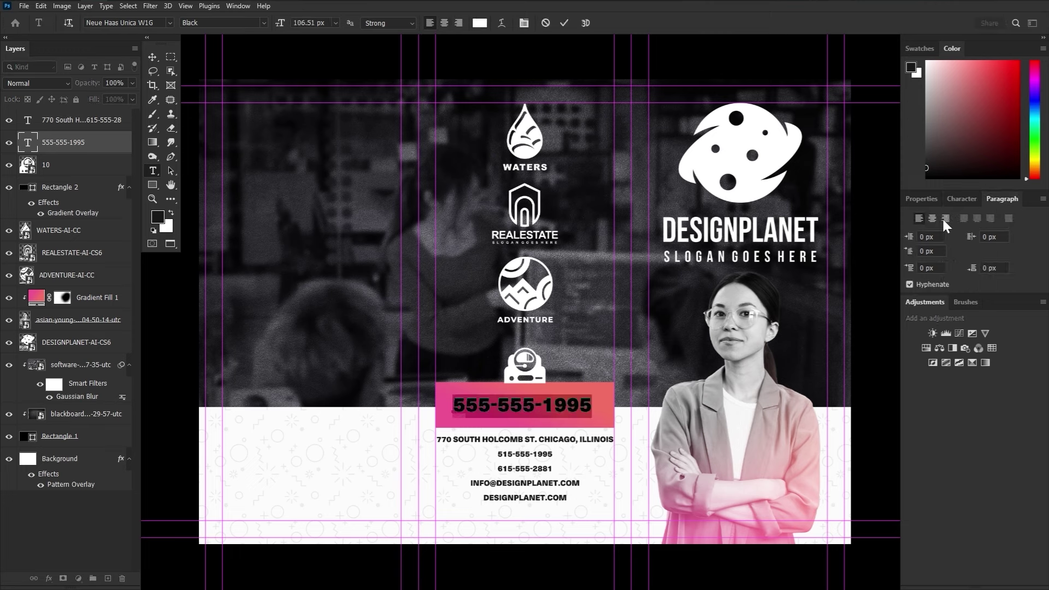
click(931, 218)
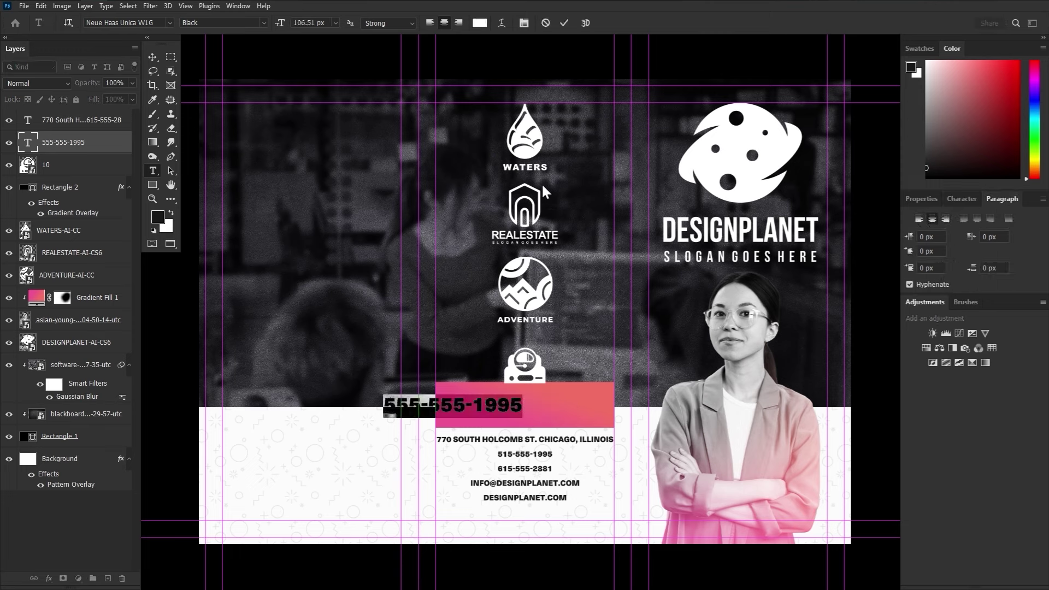
click(159, 57)
drag(489, 404, 563, 406)
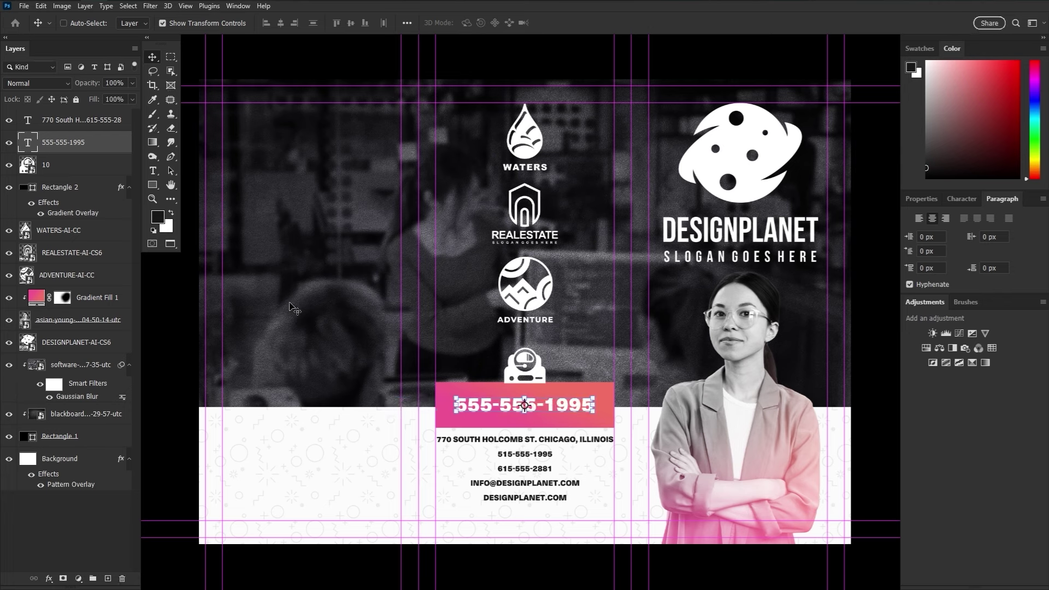
ctrl+click(87, 188)
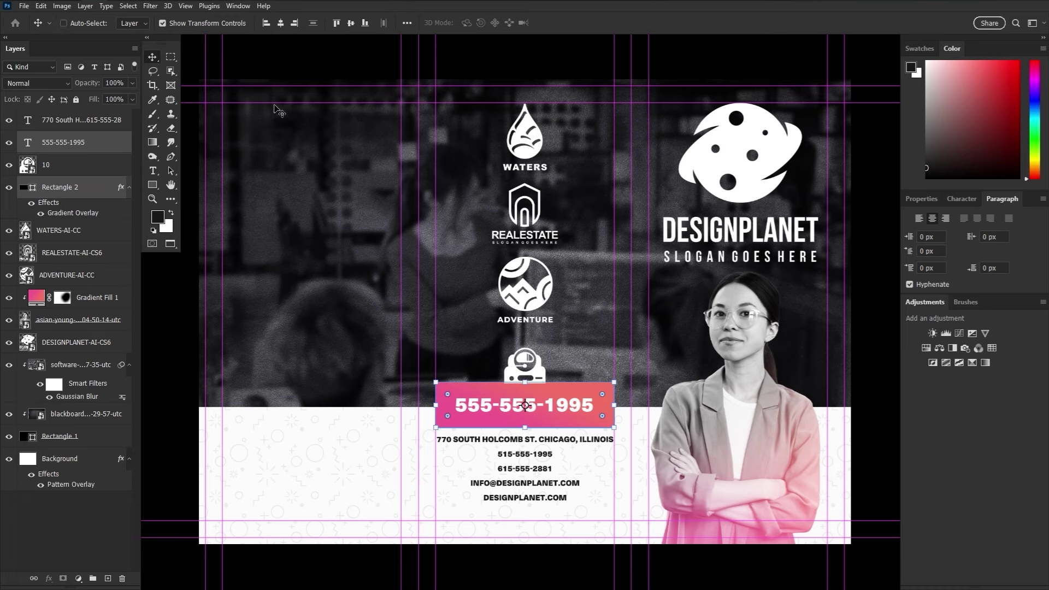
click(281, 22)
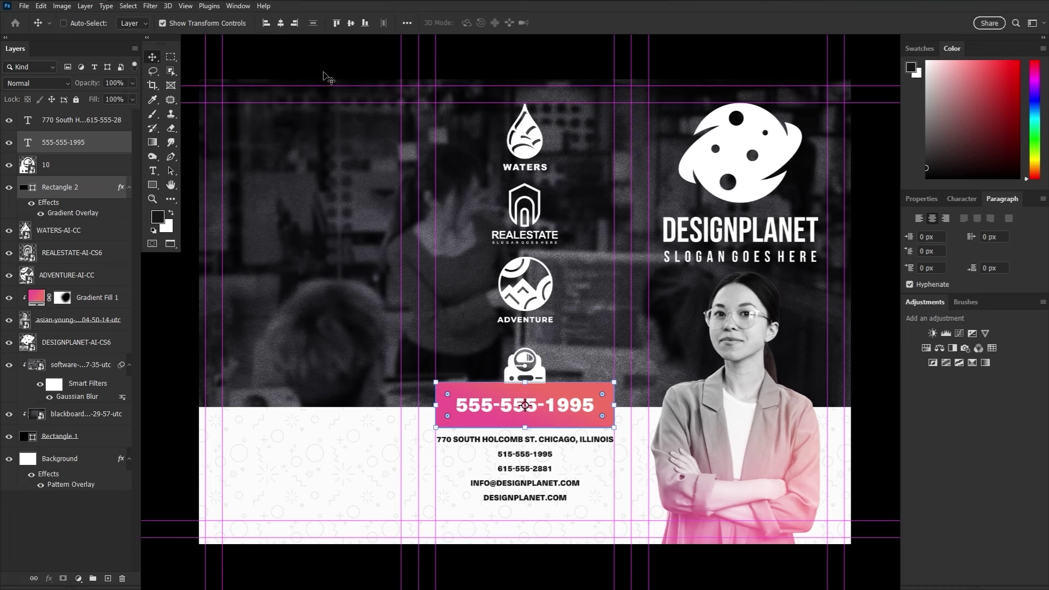
- Add a left-aligned white text reading DESIGN SOLUTIONS on two lines in the dark area of the first column
click(100, 125)
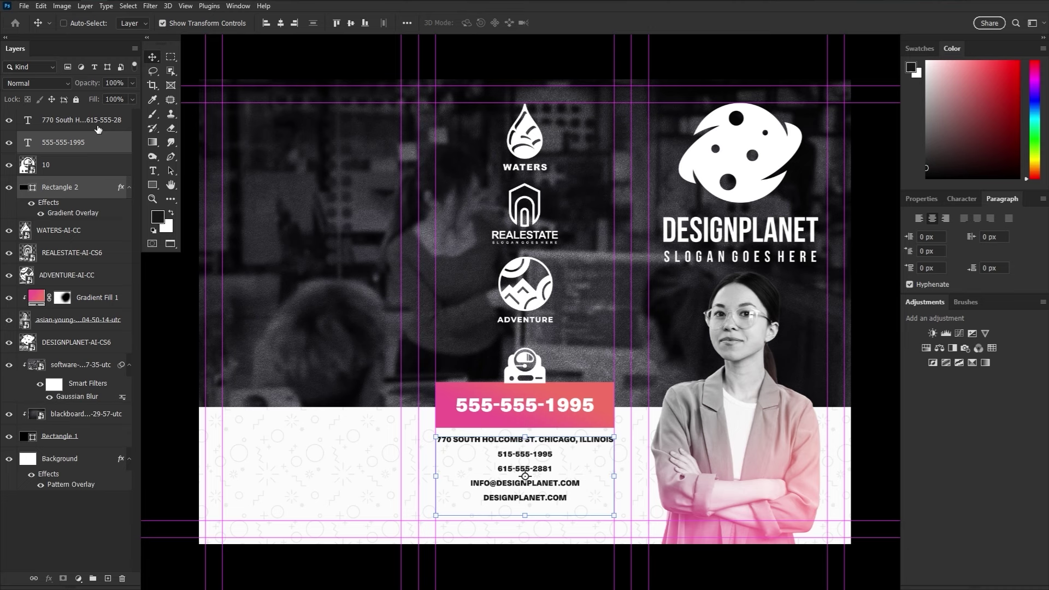
click(170, 186)
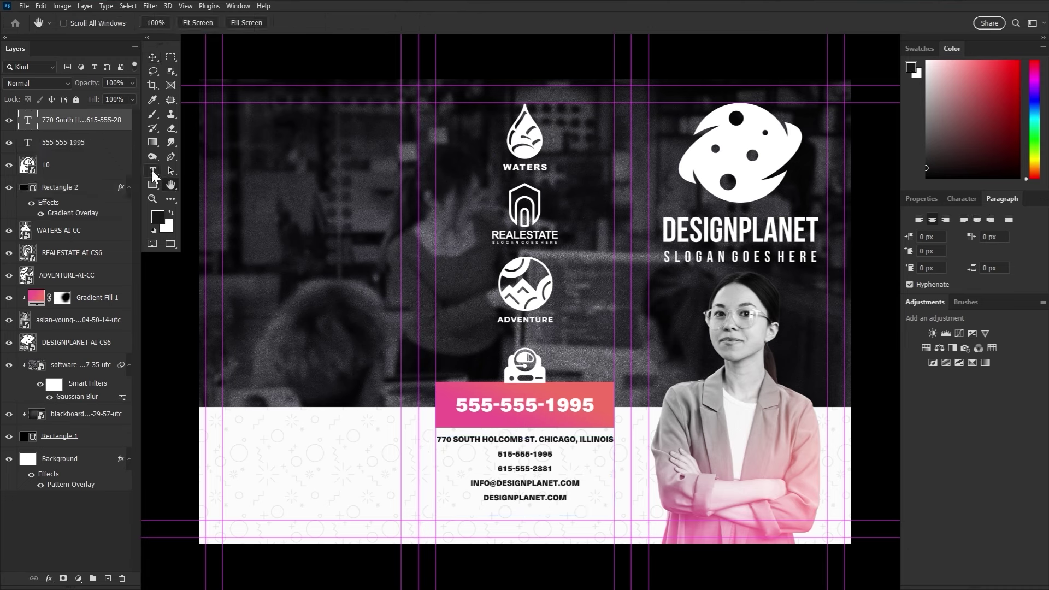
click(151, 169)
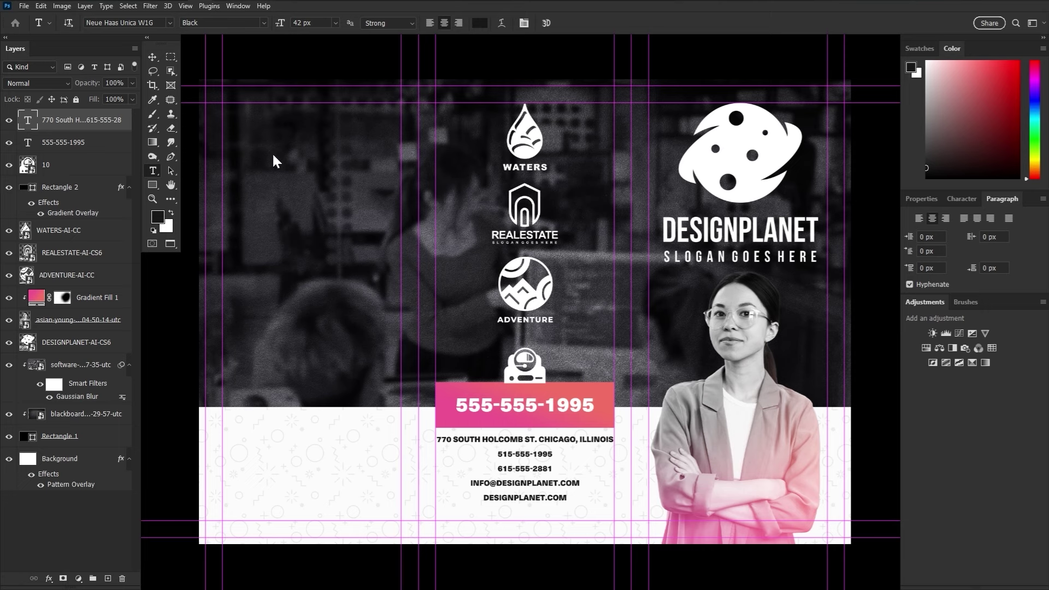
click(253, 154)
key(ctrl+a)
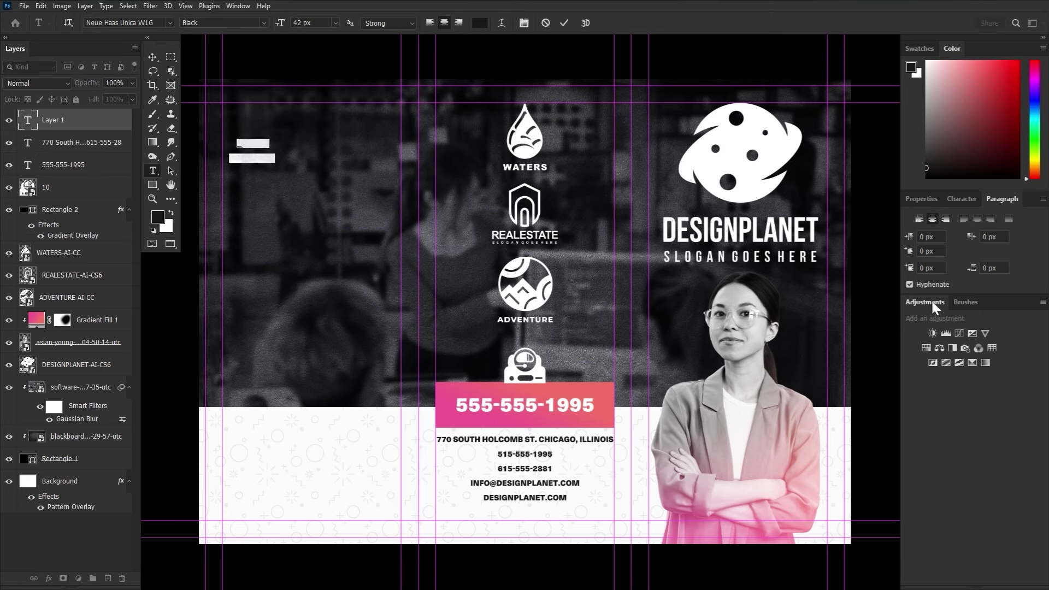
click(918, 217)
click(170, 212)
- Format DESIGN SOLUTIONS as Black, 104 px with 99 px leading, and move it to the first column's left inner guide near the top margin
click(263, 23)
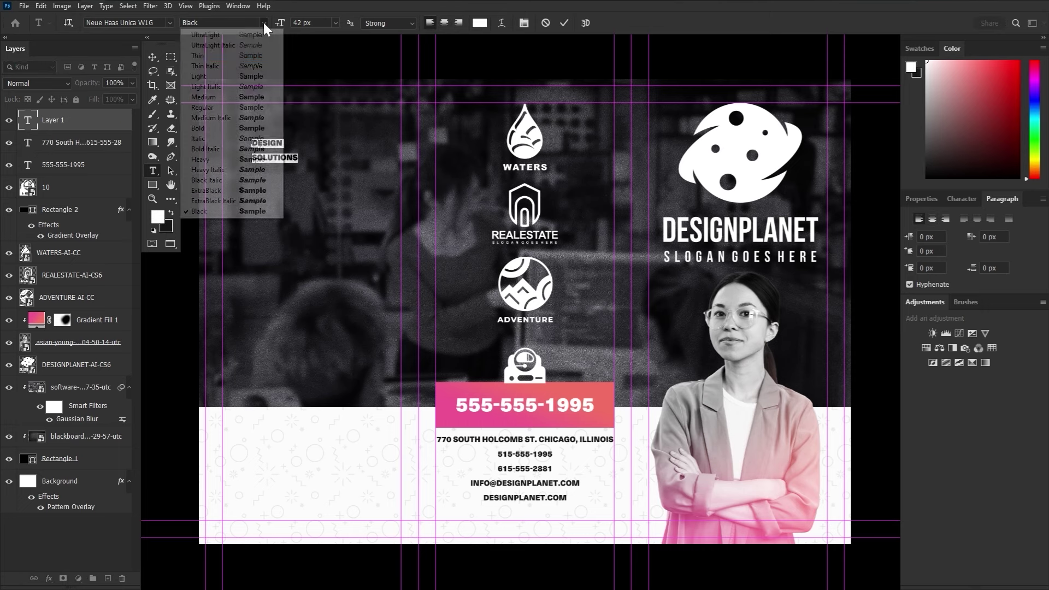
click(244, 210)
drag(280, 23, 314, 31)
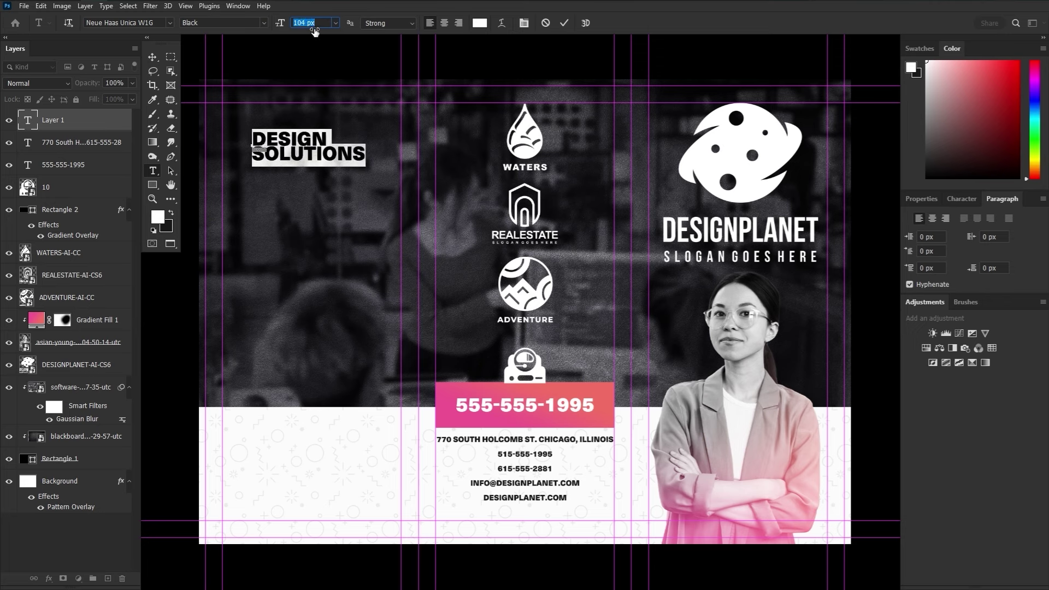
click(961, 199)
drag(973, 234, 984, 237)
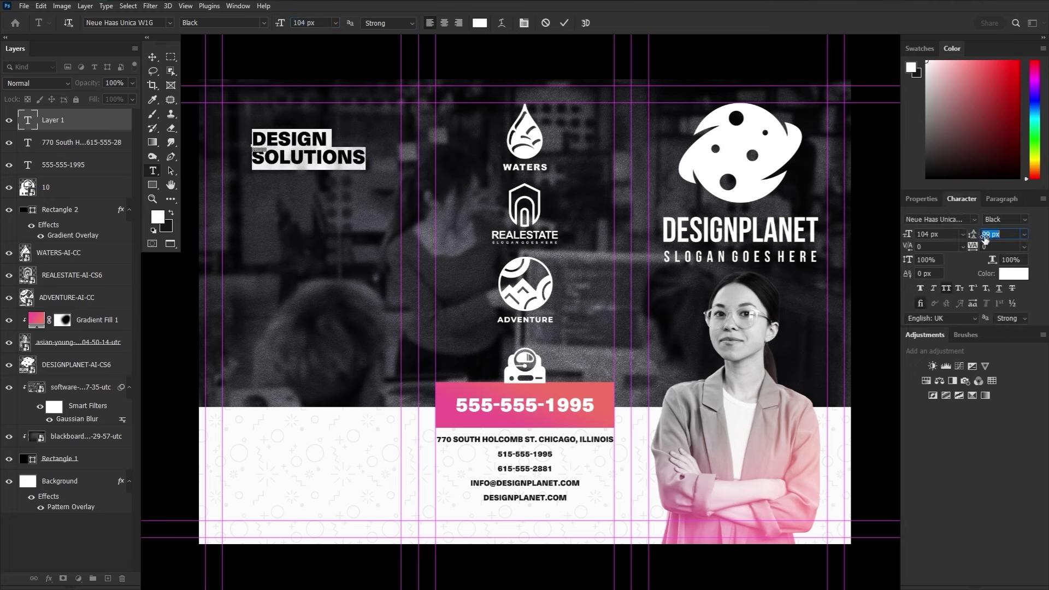
click(153, 57)
drag(343, 150, 314, 132)
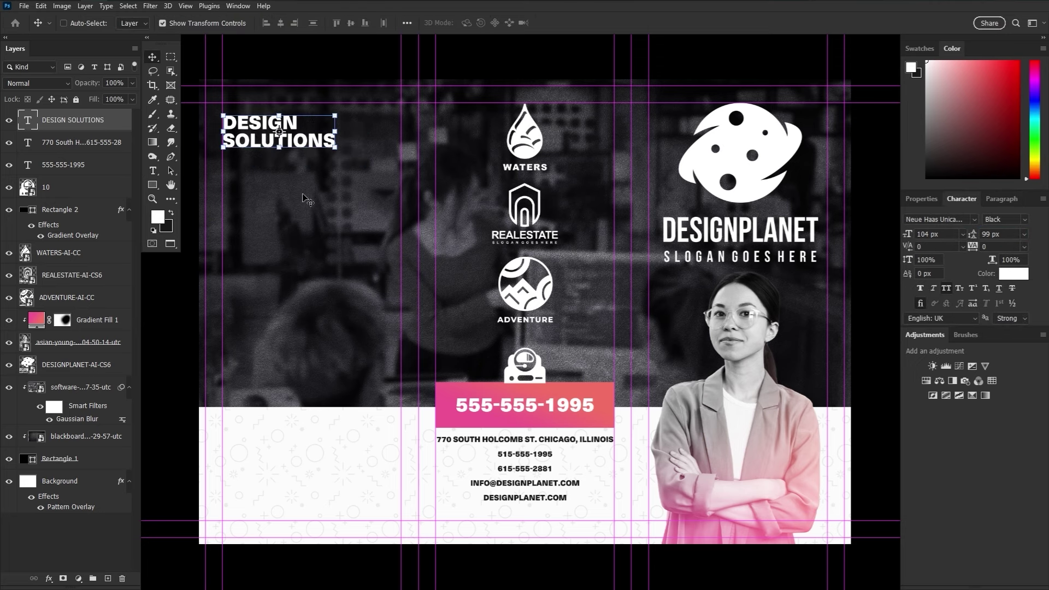
- Add a second text reading FOR INFINITY AND BEYOND on two lines below the DESIGN SOLUTIONS heading
click(152, 171)
click(252, 192)
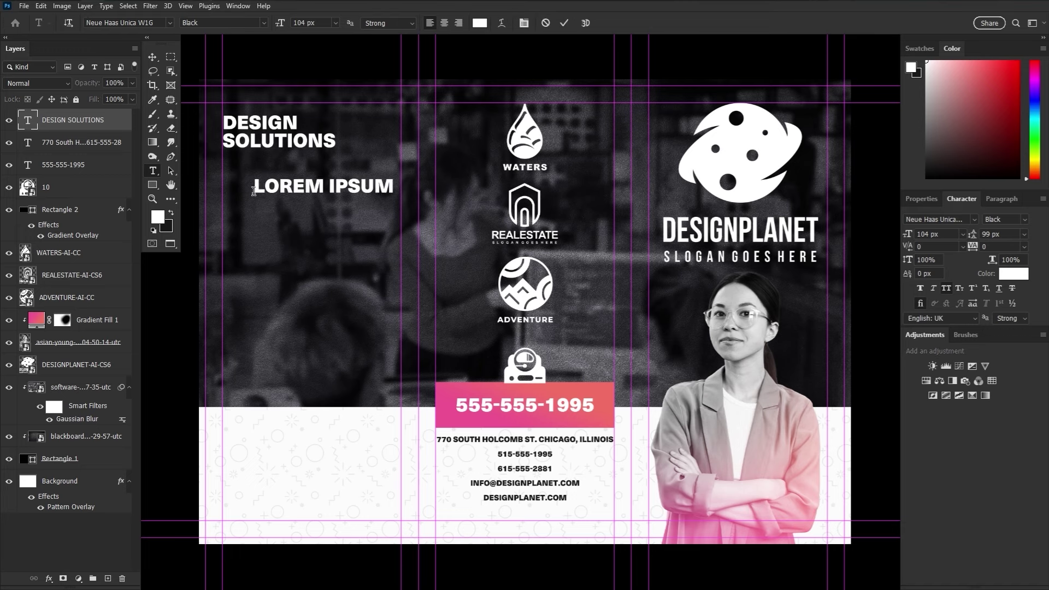
double_click(297, 185)
key(ctrl+a)
text(FOR INFINITY AND BEYOND)
key(ctrl+a)
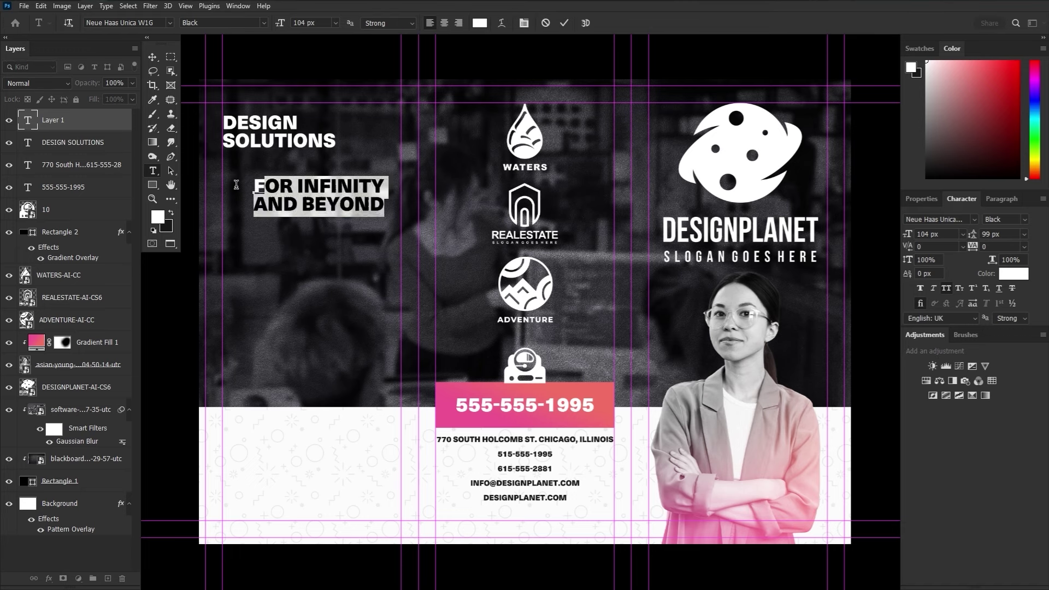
- Try the Heavy and Thin font styles on FOR INFINITY AND BEYOND and settle on Light
click(230, 22)
click(252, 159)
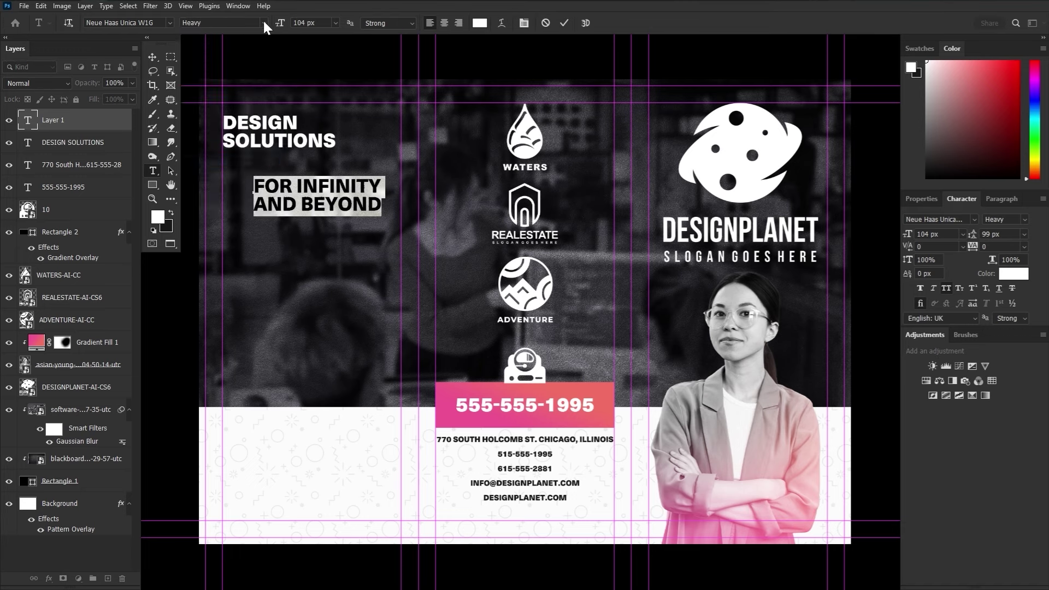
click(264, 21)
click(257, 55)
click(264, 22)
click(257, 78)
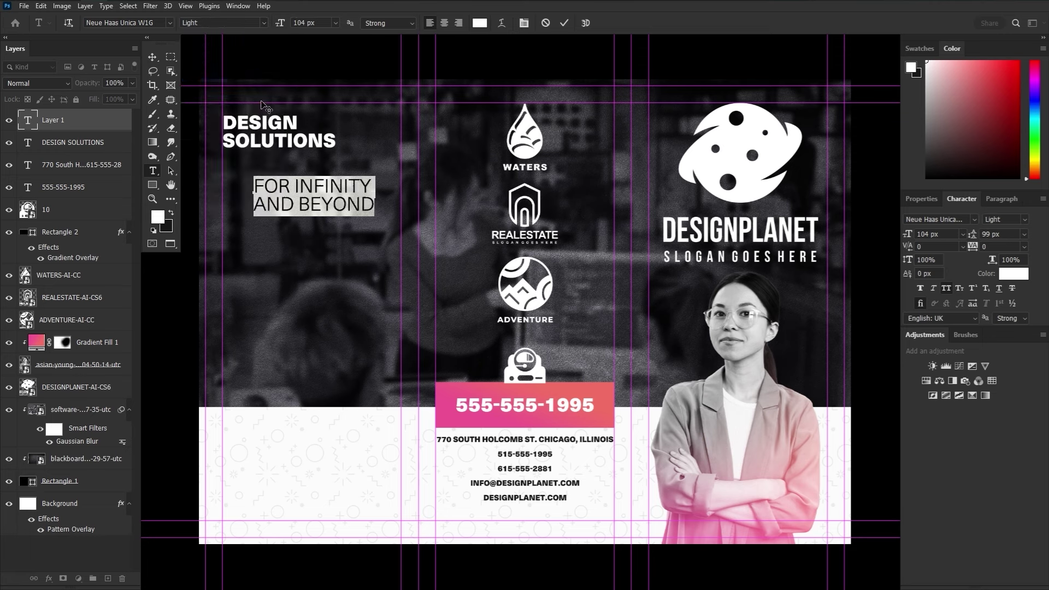
- Commit FOR INFINITY AND BEYOND and place it directly under DESIGN SOLUTIONS, aligned to the left inner guide
key(ctrl+Return)
key(v)
drag(340, 189, 309, 165)
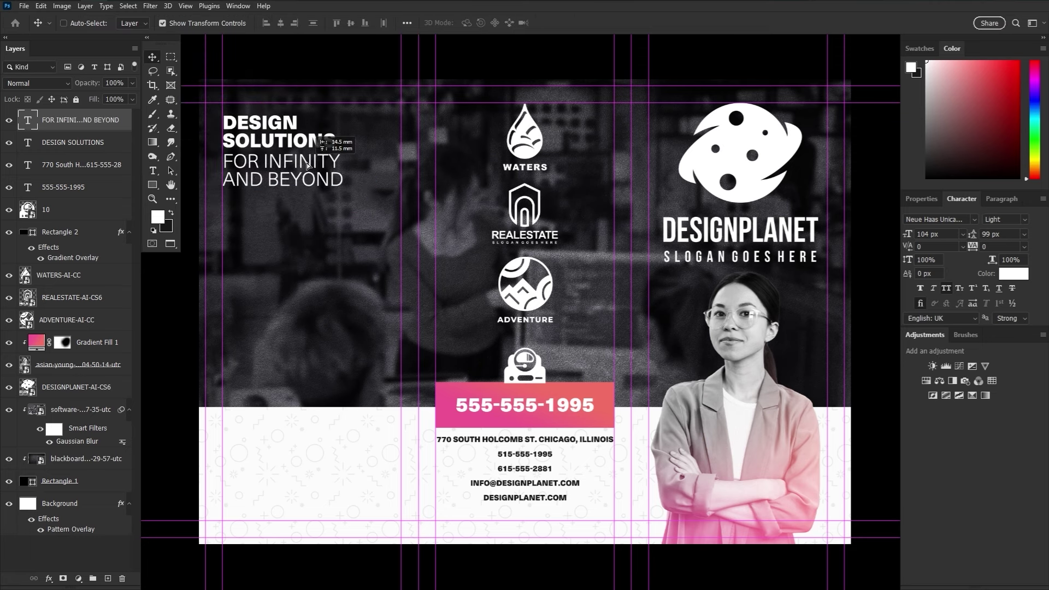
- Scale both heading texts together to 125.58% and move them up to the top inner guide
shift+click(104, 143)
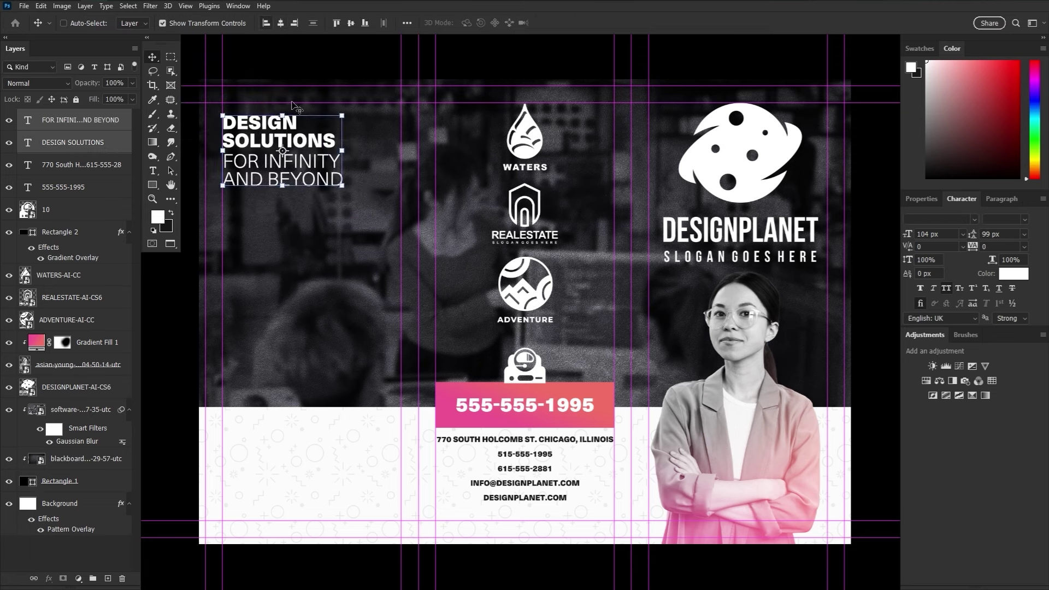
key(ctrl+t)
drag(342, 185, 371, 192)
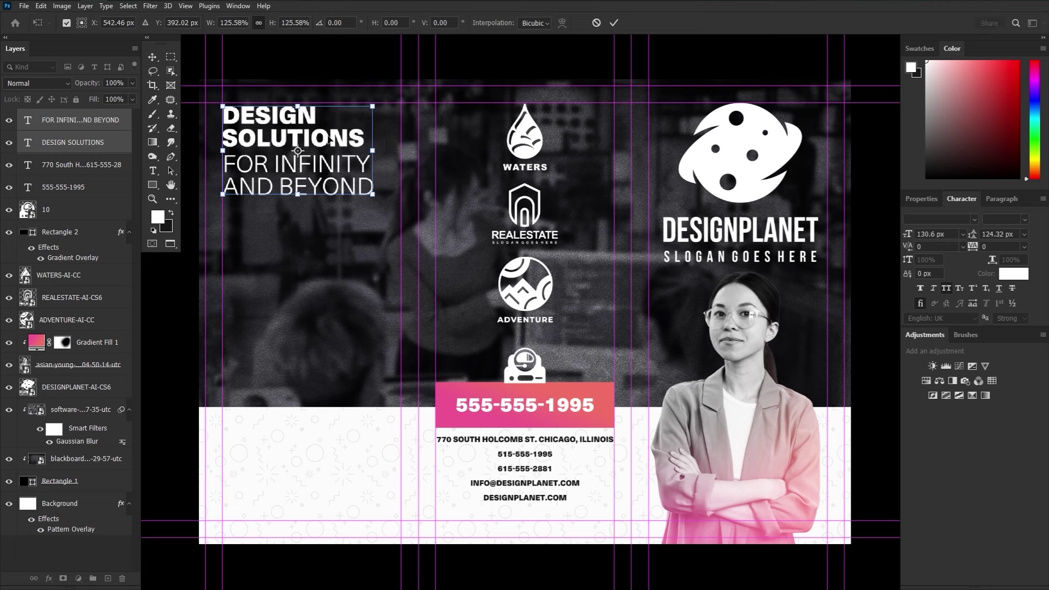
drag(330, 141, 330, 138)
click(153, 171)
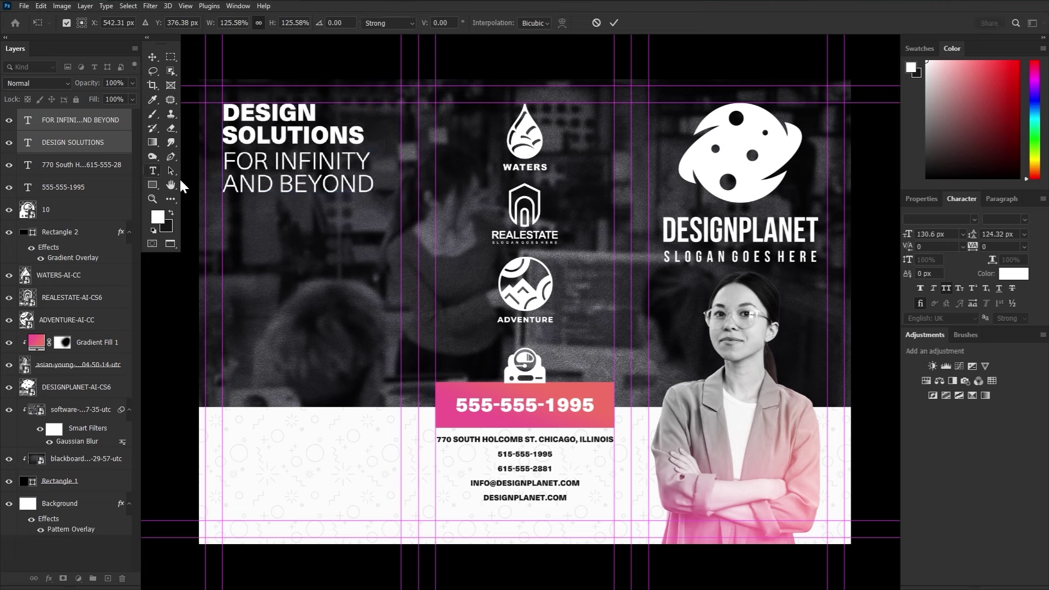
- Move a copy of Rectangle 2's Gradient Overlay effect onto the DESIGN SOLUTIONS layer
click(114, 147)
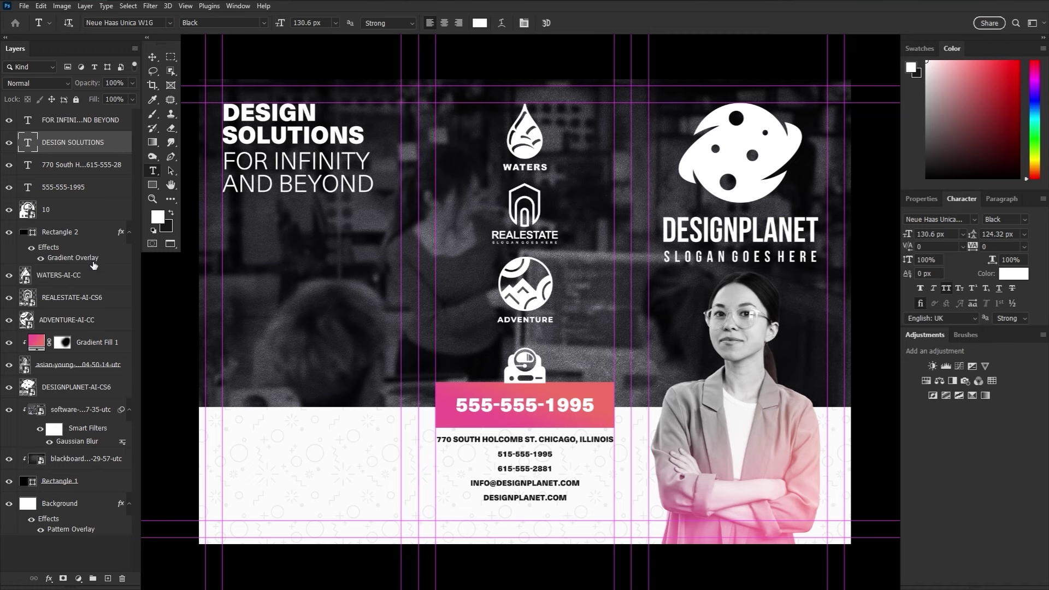
drag(98, 259, 74, 143)
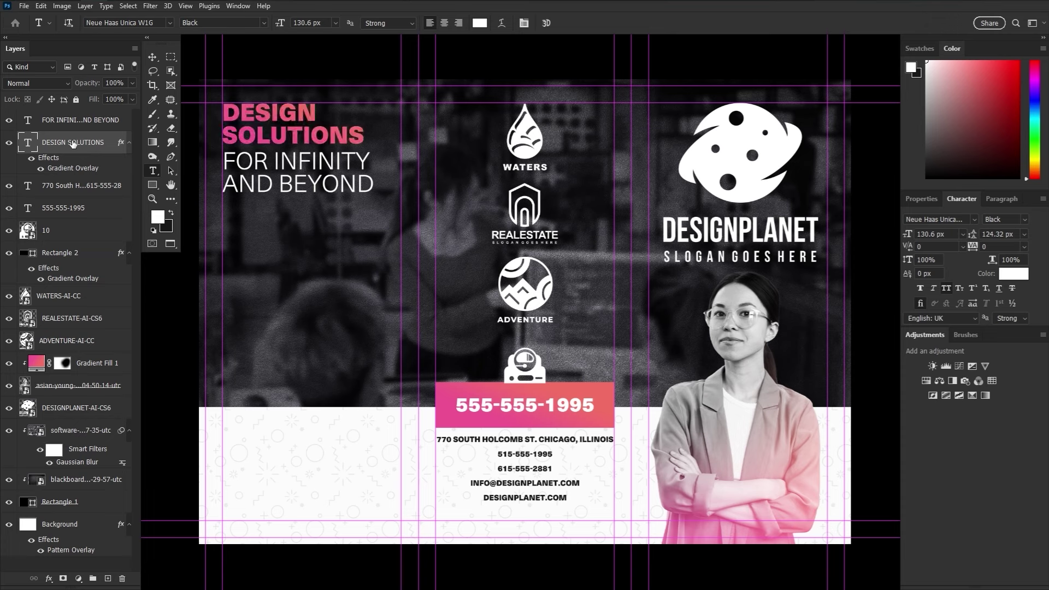
- Create a paragraph text box between the first column's inner guides below the headings and paste two lorem ipsum paragraphs into it
click(80, 125)
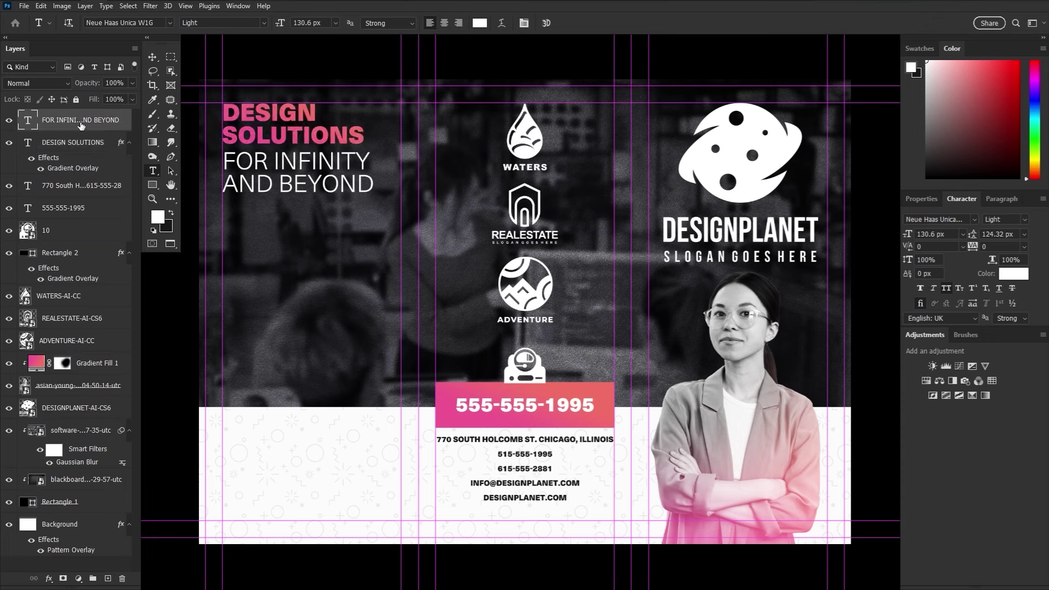
click(243, 228)
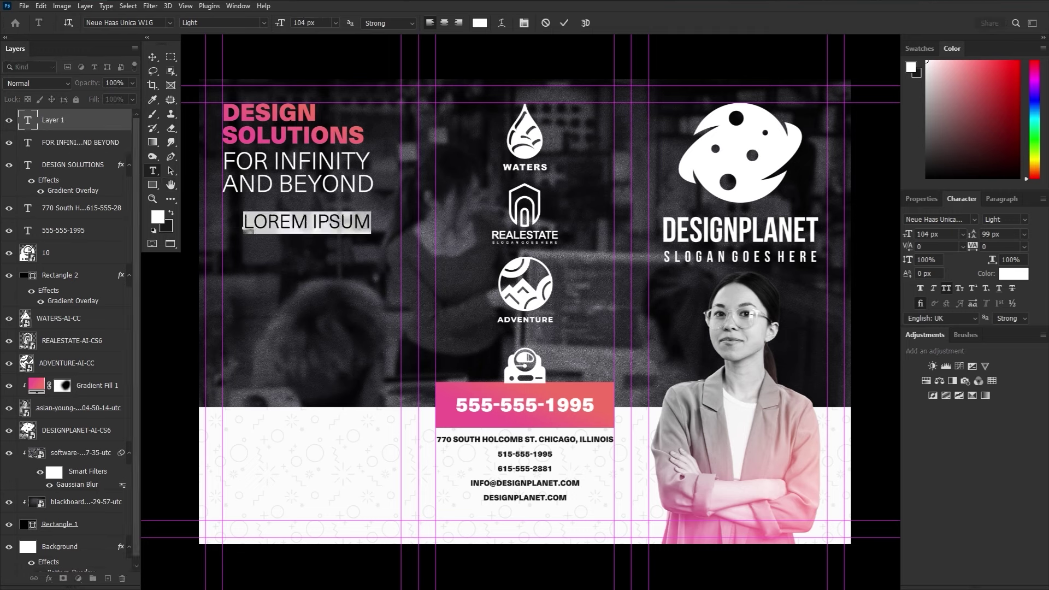
key(Escape)
drag(222, 206, 402, 398)
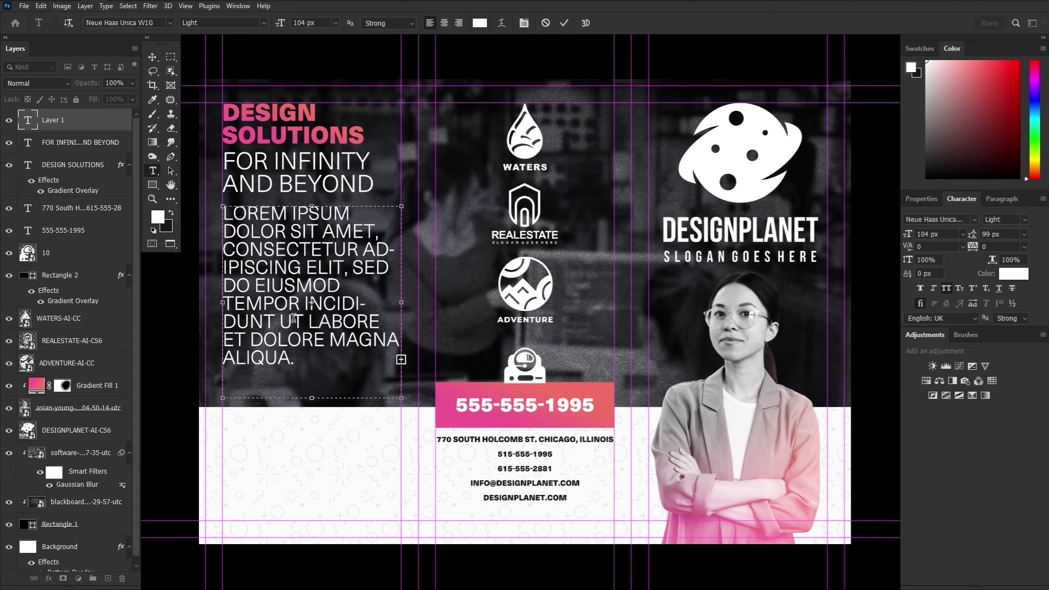
right_click(304, 356)
click(309, 361)
- Format the lorem ipsum paragraphs at 50 px in the Regular style with All Caps turned off
mouse_move(279, 25)
mouse_down()
mouse_move(253, 28)
mouse_move(284, 25)
mouse_up()
click(260, 23)
click(246, 107)
click(945, 288)
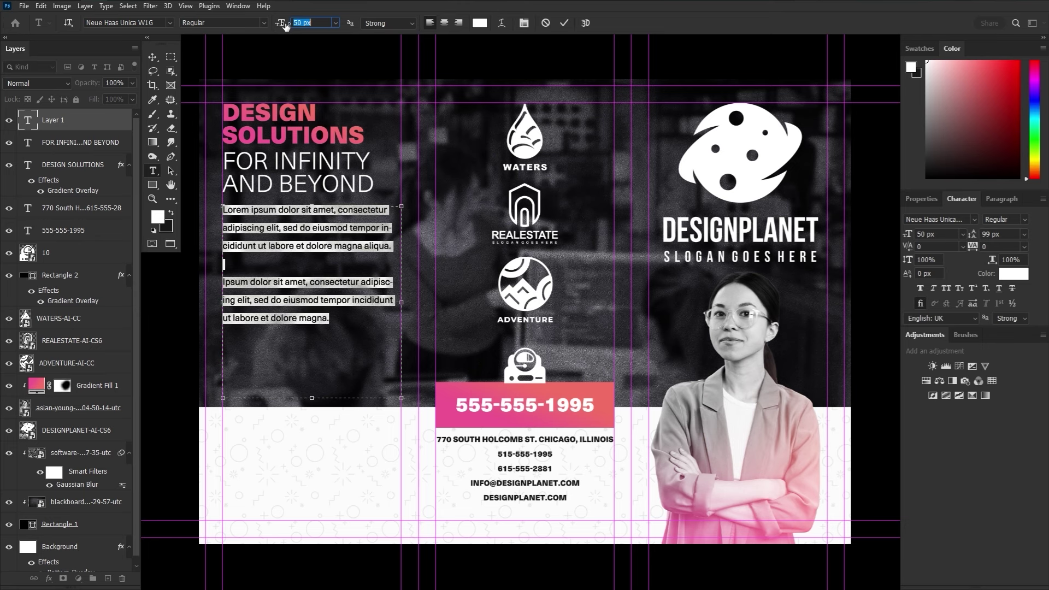
- Commit the paragraph text, then group the middle column's logo, rectangle and contact text layers under the name middle
click(563, 23)
click(90, 142)
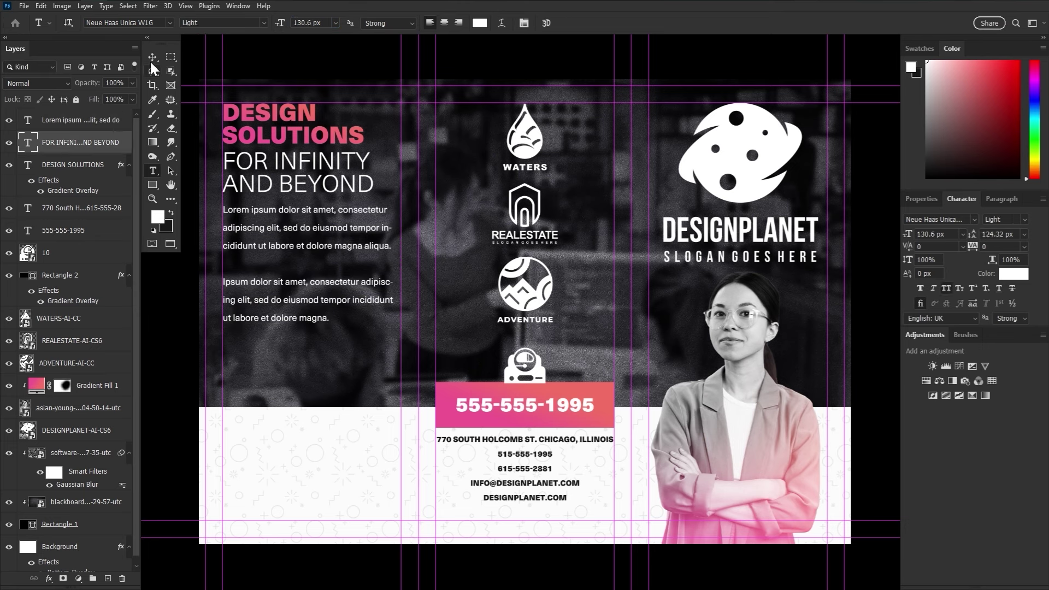
click(153, 58)
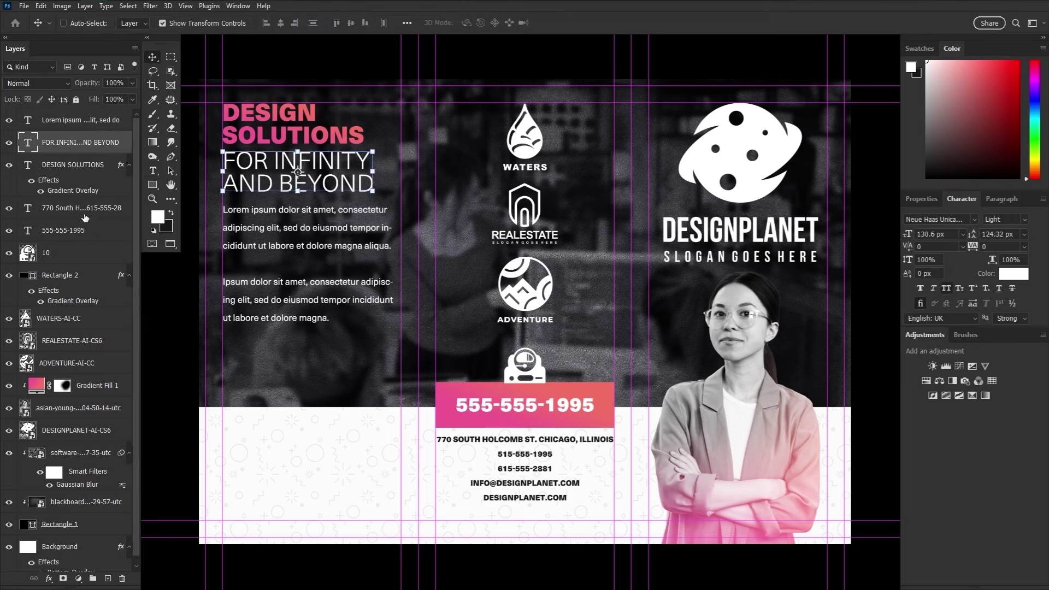
key(alt+bracketright)
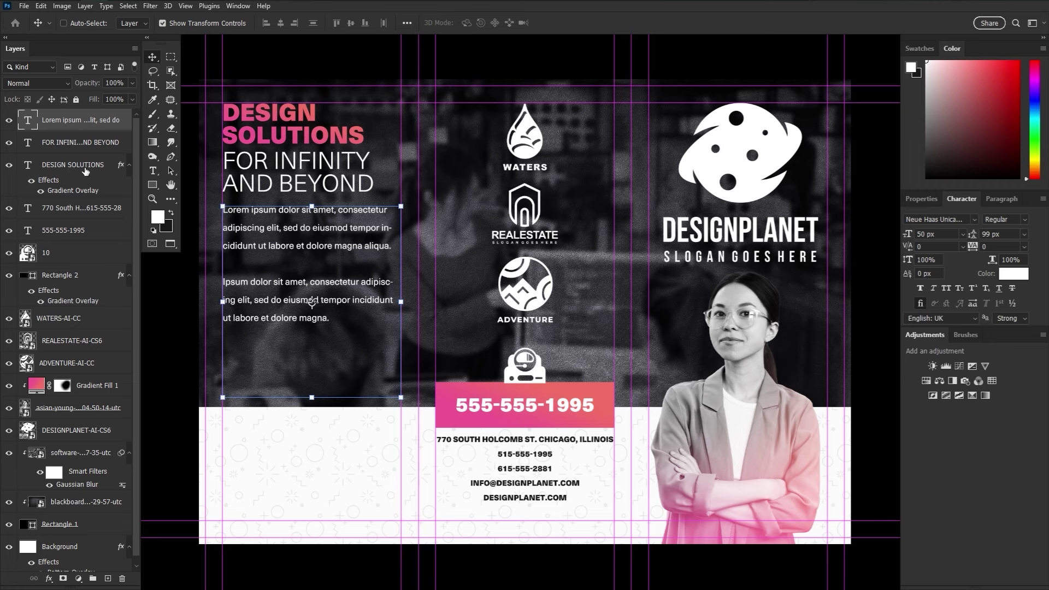
click(76, 213)
shift+click(76, 371)
key(ctrl+g)
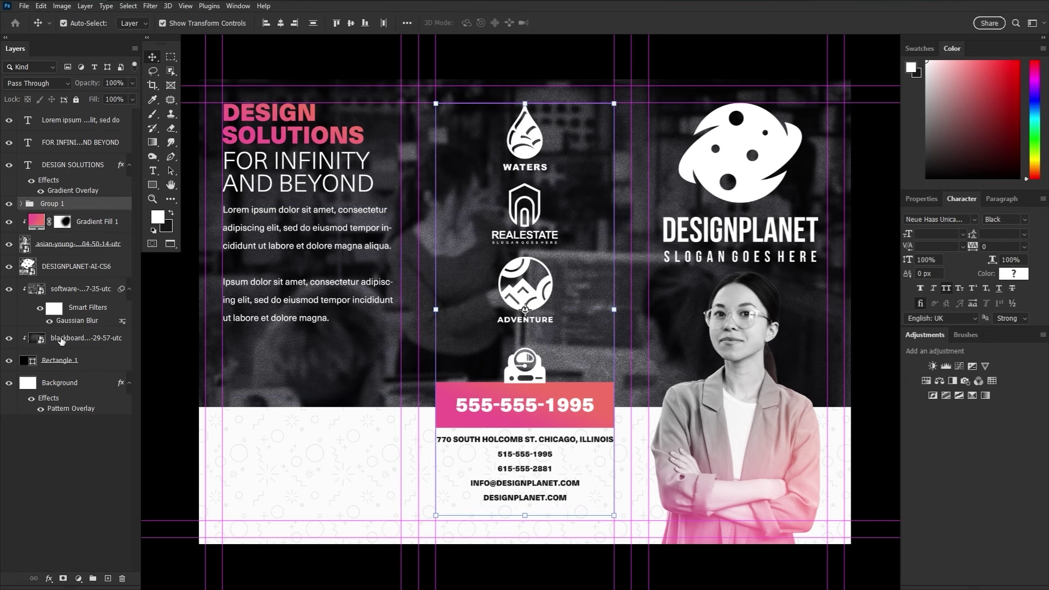
double_click(52, 204)
text(middle)
- Group the Gradient Fill 1, portrait and DESIGNPLANET logo layers and name the group right
click(93, 227)
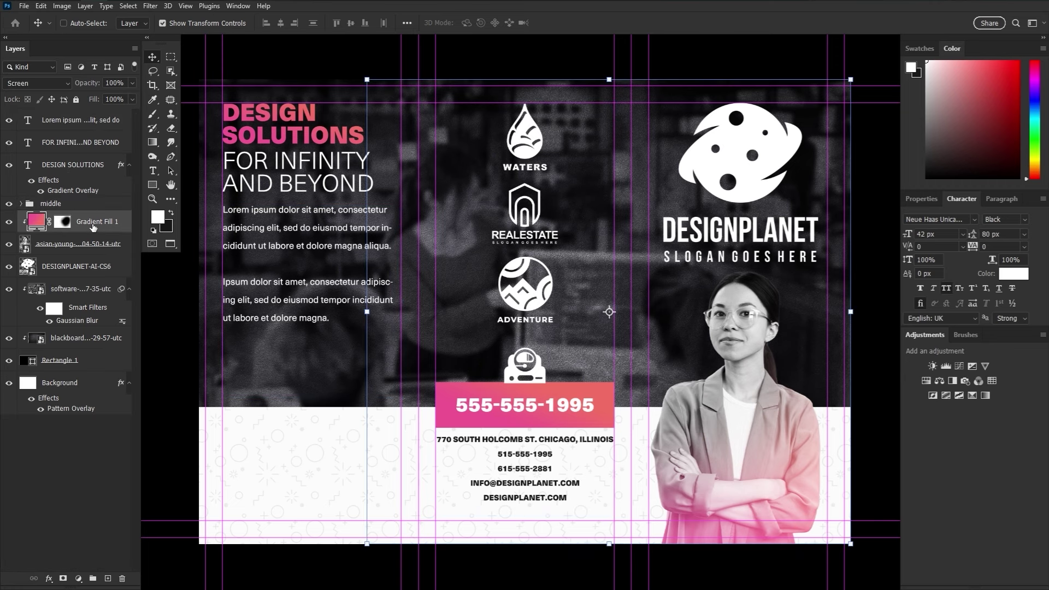
shift+click(89, 267)
key(ctrl+g)
double_click(52, 218)
text(right)
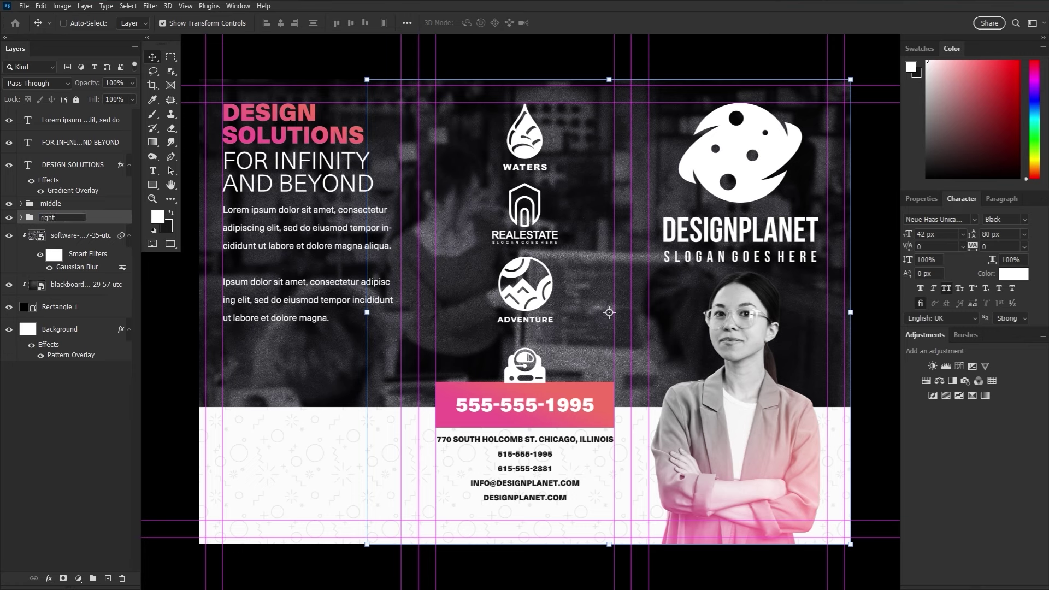
- Group the blurred software photo, blackboard, Rectangle 1 and Background layers and name the group background
click(73, 236)
shift+click(92, 335)
key(ctrl+g)
double_click(51, 231)
text(background)
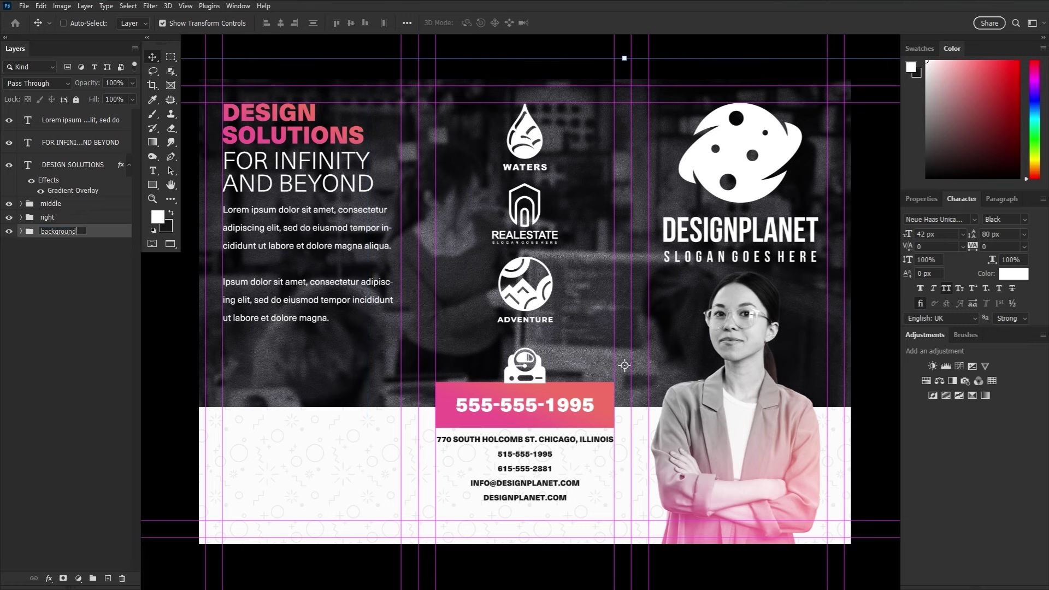
key(Return)
- Group the DESIGN SOLUTIONS and FOR INFINITY AND BEYOND text layers and name the group title
click(83, 174)
shift+click(81, 142)
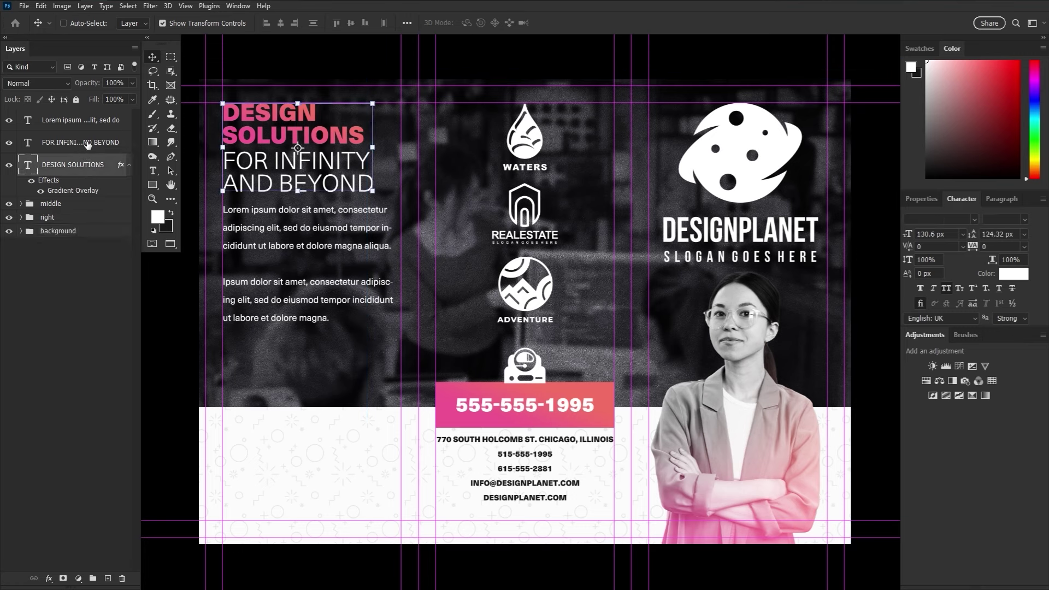
key(ctrl+g)
double_click(52, 138)
text(title)
key(Return)
- Turn off hyphenation for the lorem ipsum paragraphs in the first column and commit the text
click(105, 123)
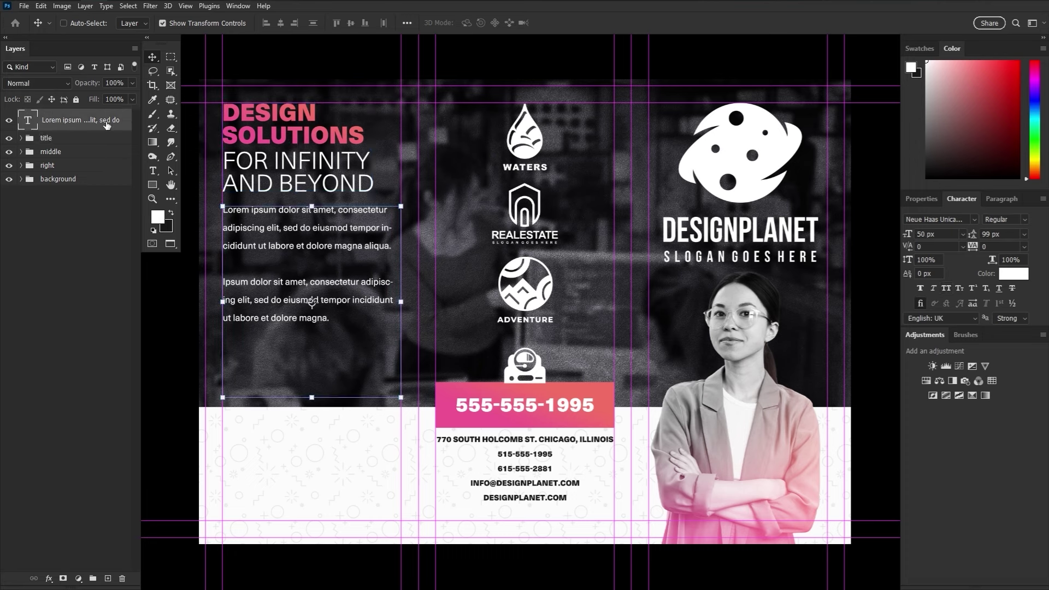
click(989, 202)
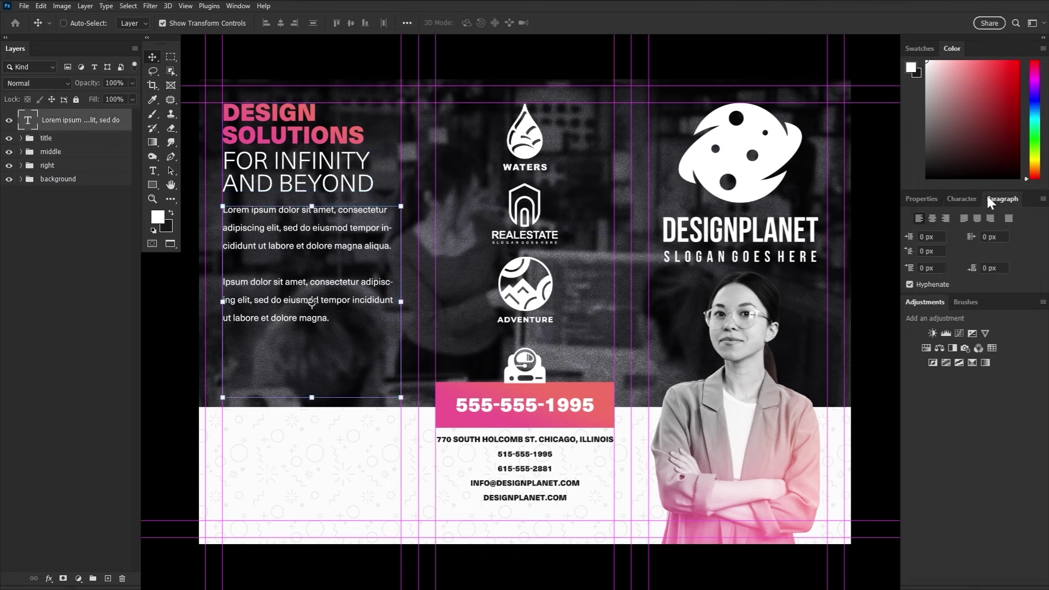
double_click(351, 299)
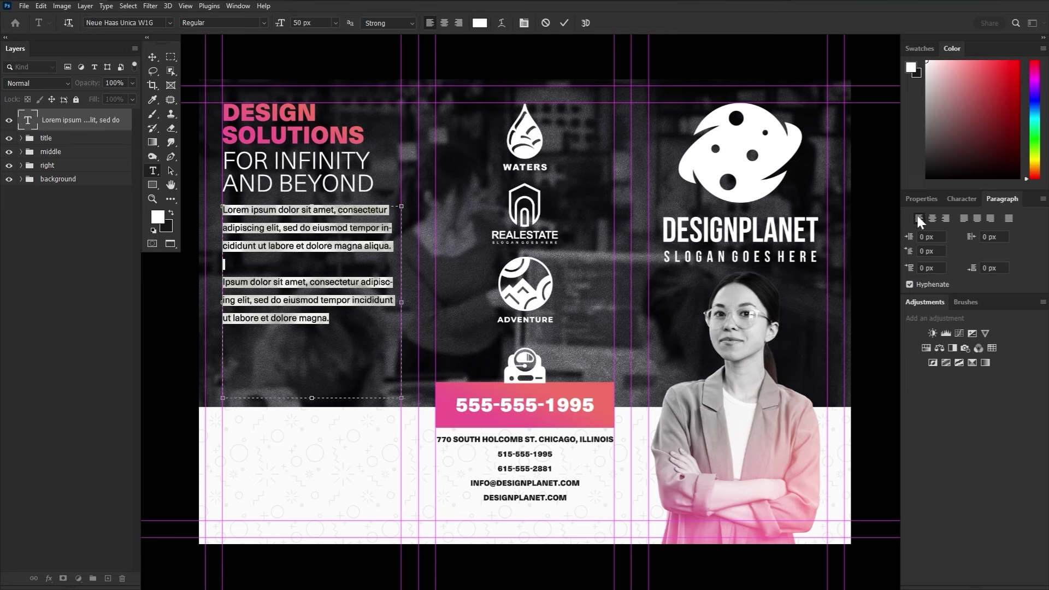
click(909, 285)
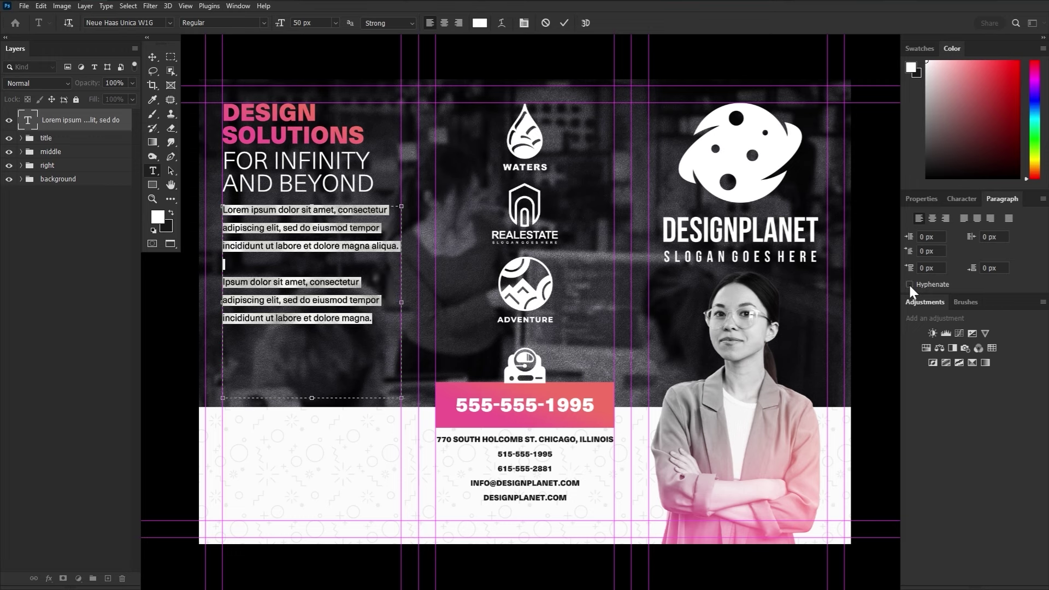
click(909, 284)
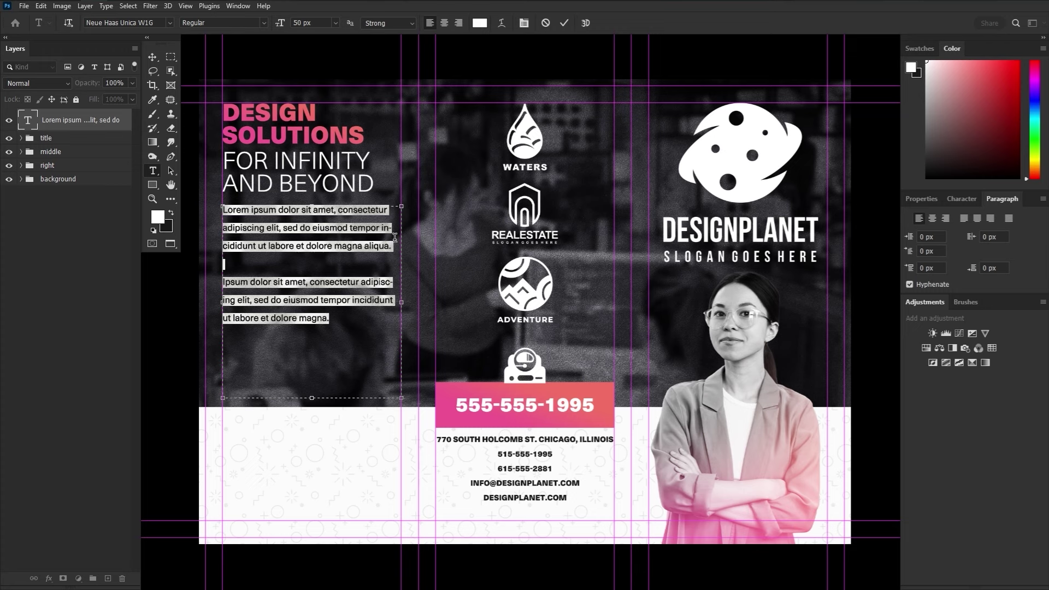
click(909, 285)
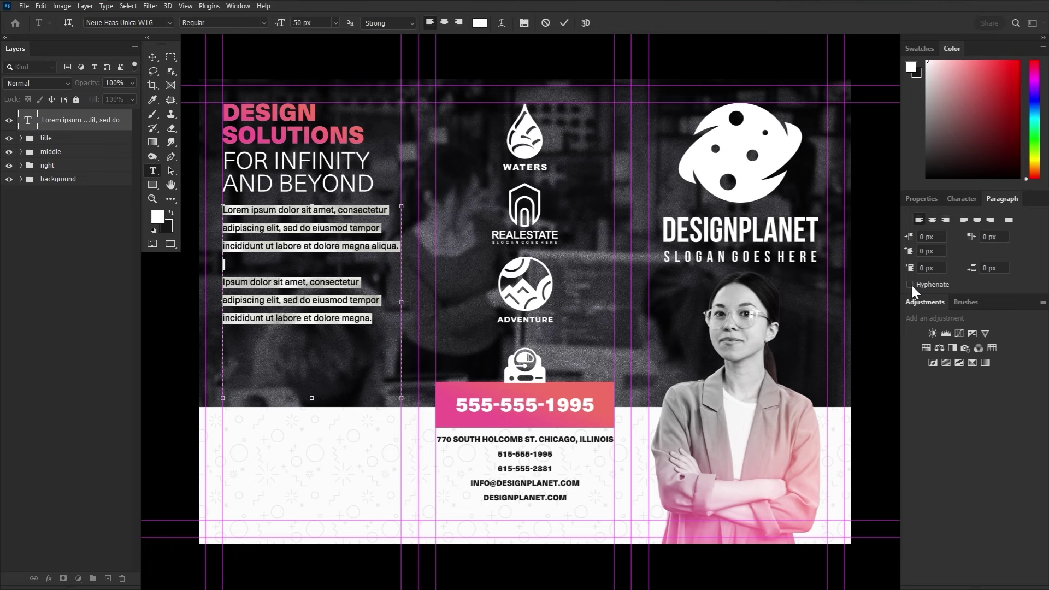
click(563, 23)
key(v)
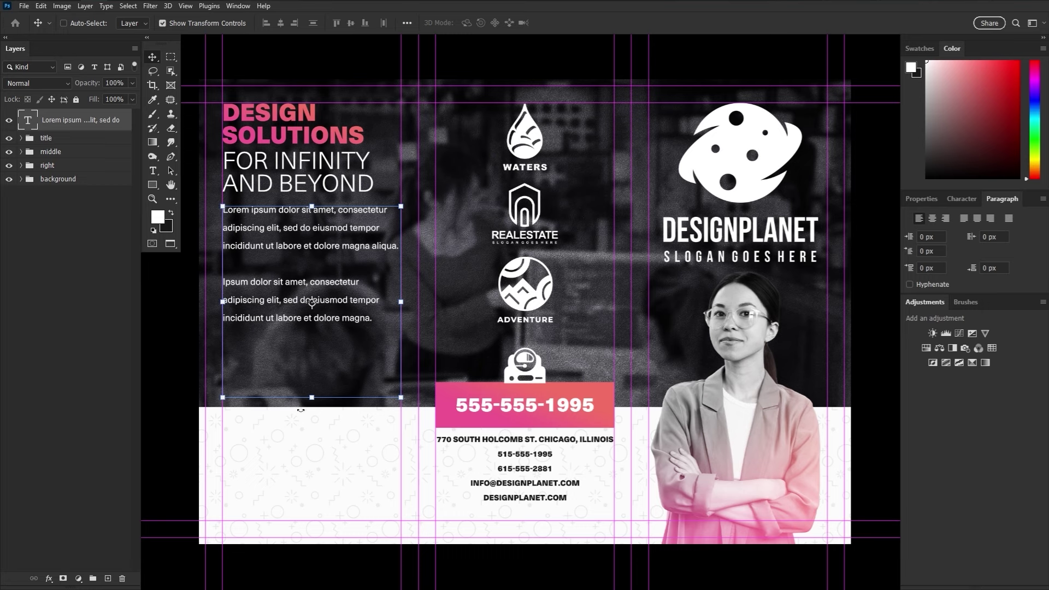
- Draw a white rectangle about 83 × 41 mm between the first column's inner guides on the patterned area
click(154, 187)
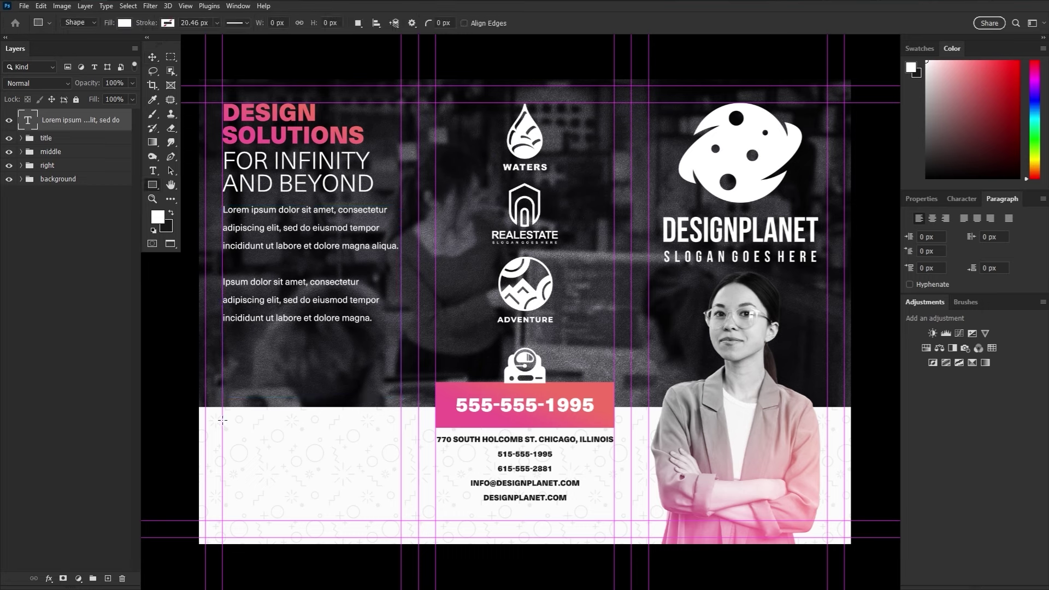
drag(222, 420, 401, 507)
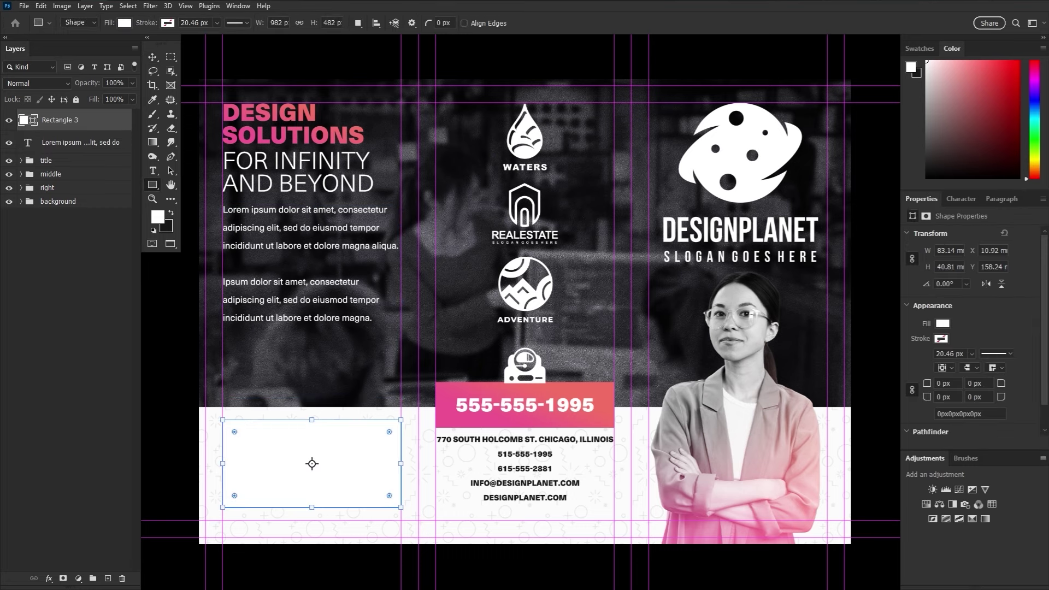
drag(324, 336, 323, 336)
- Place the planet logo image 1 at 20.49% scale over the new rectangle's upper edge
drag(525, 117, 524, 410)
drag(556, 460, 338, 412)
drag(306, 458, 307, 441)
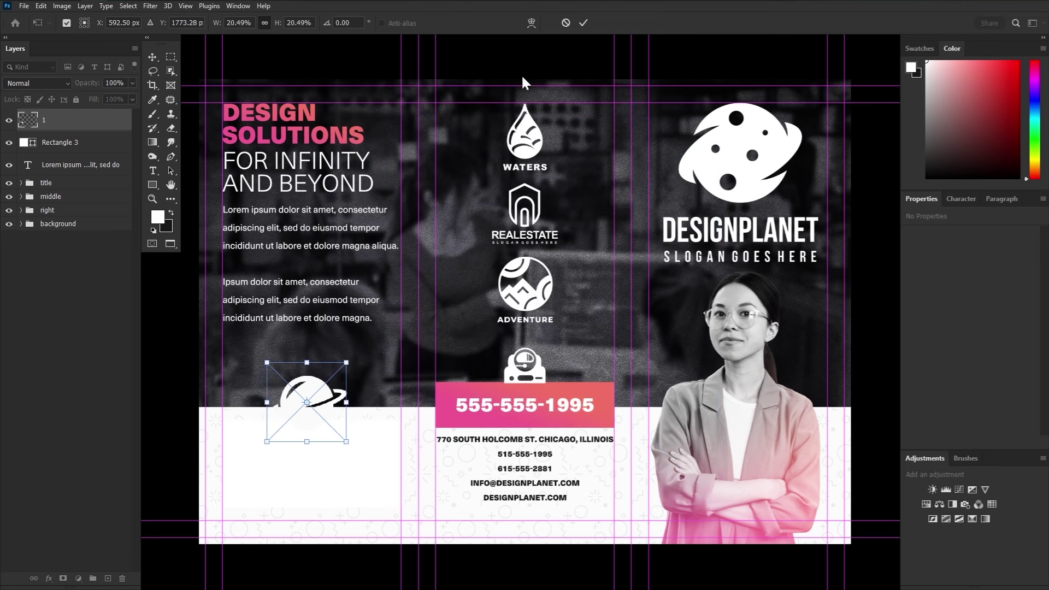
key(Return)
- Copy Rectangle 2's Gradient Overlay effect onto Rectangle 3 and stretch that rectangle vertically to 123.65%
click(21, 196)
drag(71, 307, 73, 146)
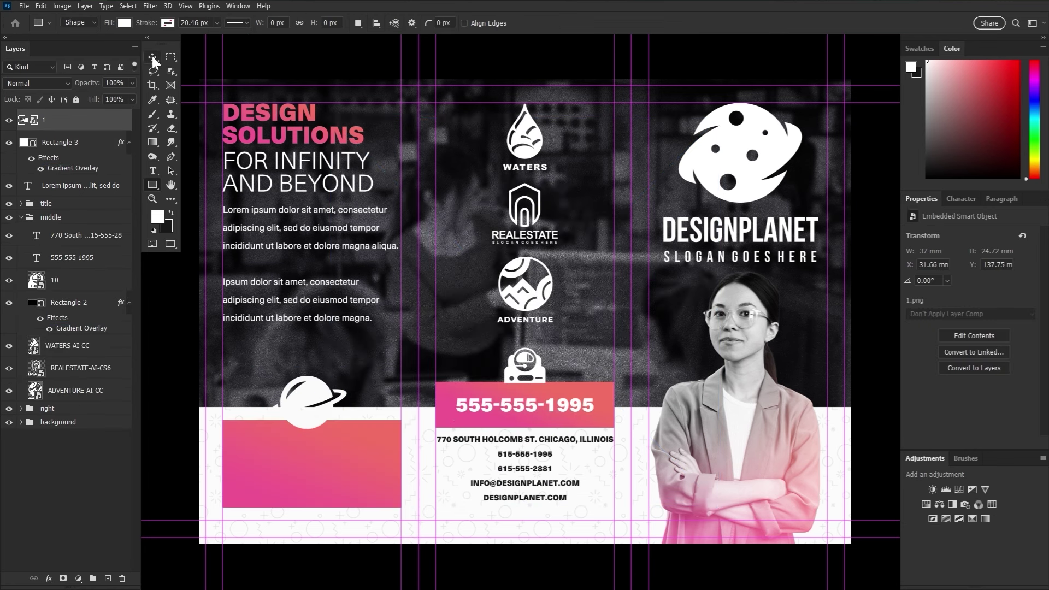
click(152, 57)
click(355, 473)
drag(311, 420, 312, 411)
drag(311, 507, 311, 520)
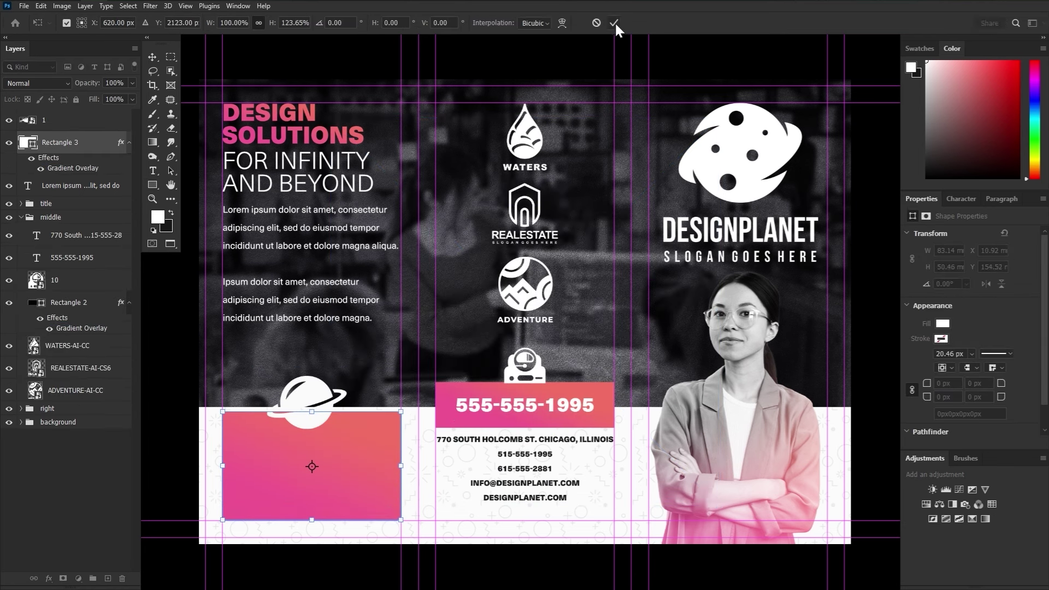
click(614, 23)
- Reposition the planet logo over the gradient rectangle's top edge and align their horizontal centers
ctrl+click(320, 413)
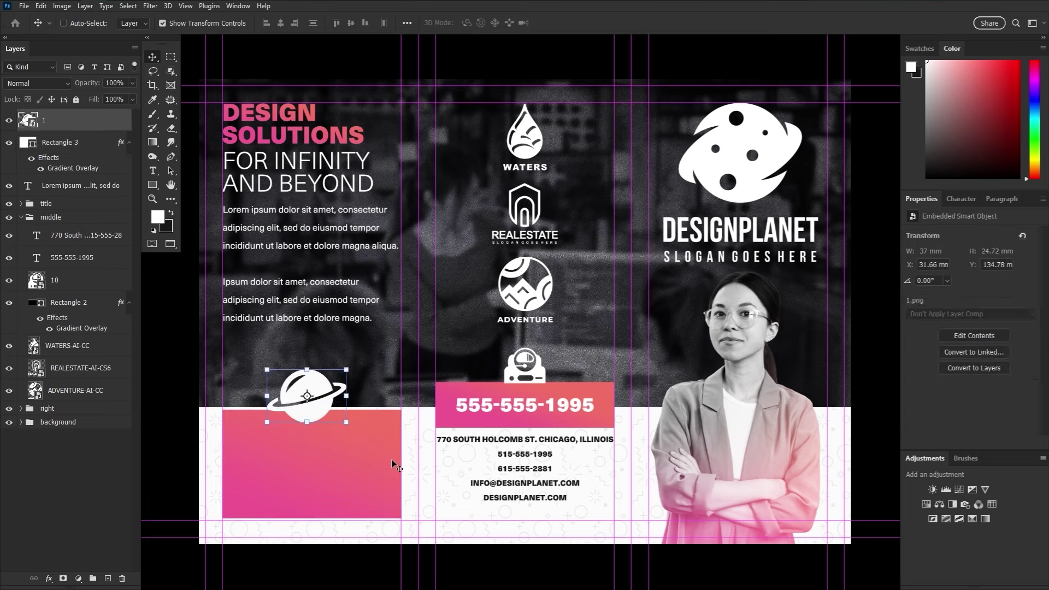
drag(323, 405, 328, 402)
ctrl+click(86, 143)
click(280, 23)
click(100, 147)
click(100, 122)
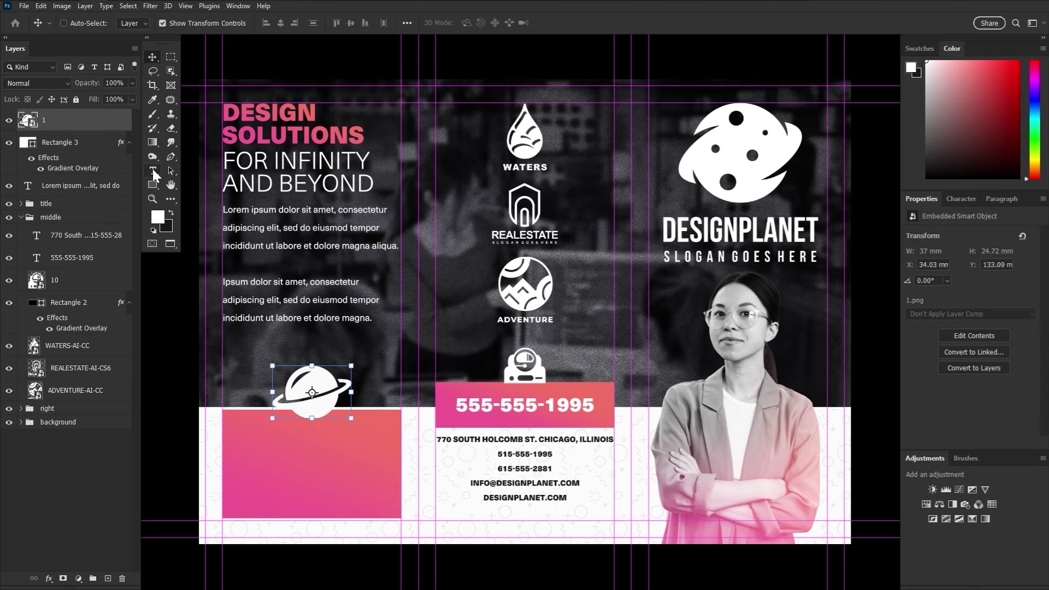
- Create a paragraph text box inside the first column's gradient rectangle and paste the "Ut enim ad minim veniam" text
click(153, 170)
drag(232, 418, 392, 509)
text(Ut enim ad minim veniam, quis nostrud exercitation ullamco laboris nisi ut aliquip ex ea commodo consequat. Duis aute irure dolor in reprehenderit in voluptate velit esse cillum dolore eu fugiat nulla pariatur.)
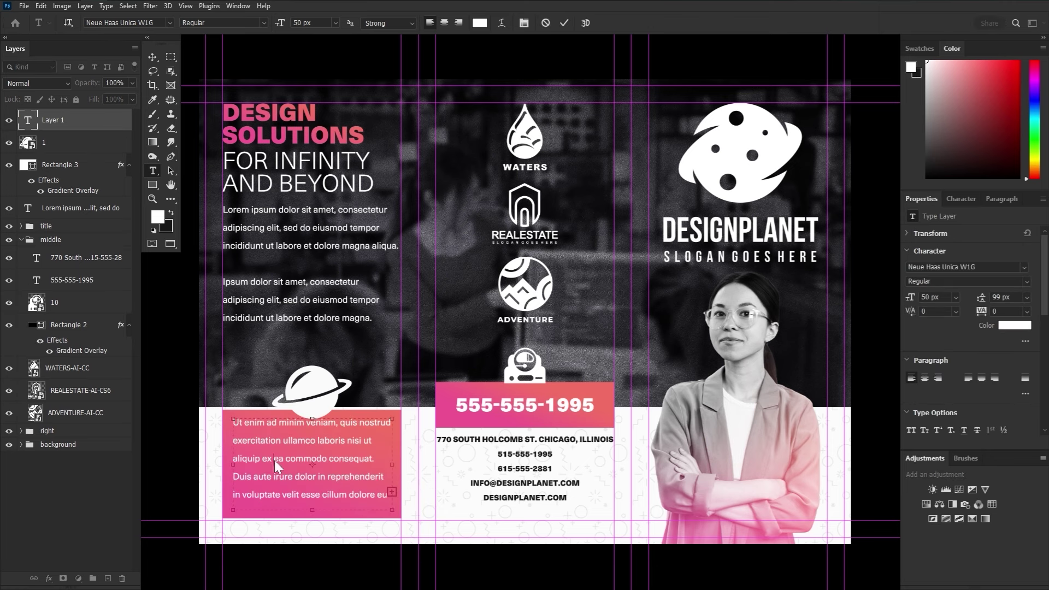
- Center the pasted paragraph and set its font size to 40 px and leading to 71 px
key(ctrl+a)
mouse_move(282, 24)
mouse_down()
mouse_move(271, 24)
mouse_move(281, 24)
mouse_up()
click(1001, 198)
click(929, 218)
click(960, 198)
click(972, 234)
drag(973, 235, 960, 236)
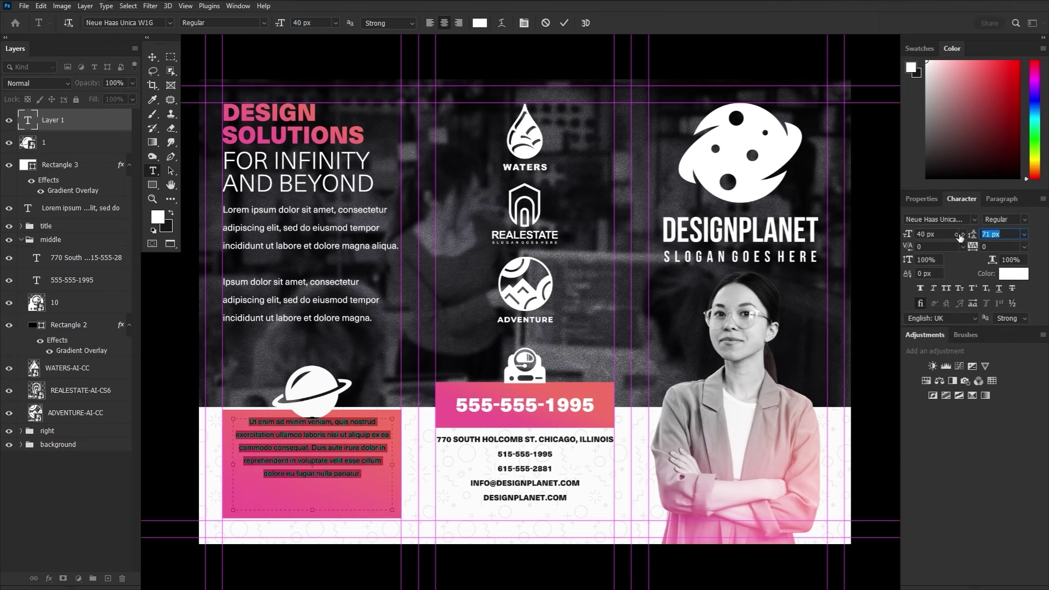
- Change the centered paragraph to Light Italic at 49 px and shorten its text box from below
drag(278, 23, 282, 23)
click(265, 23)
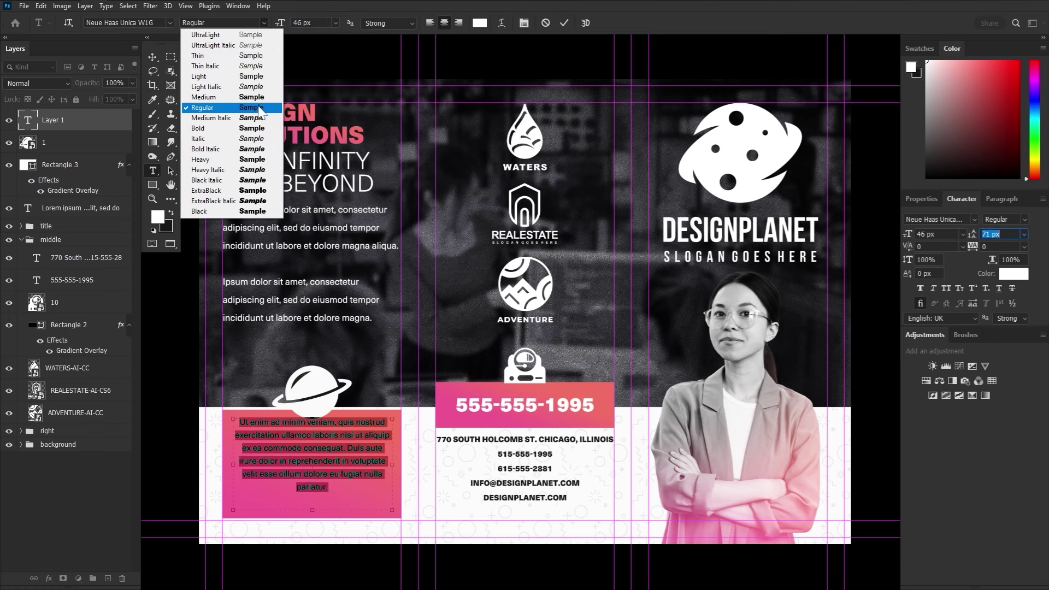
click(252, 87)
drag(312, 509, 312, 500)
drag(279, 23, 282, 23)
- Enclose the italic paragraph in double quotation marks and nudge it down inside the gradient rectangle
click(370, 495)
text(")
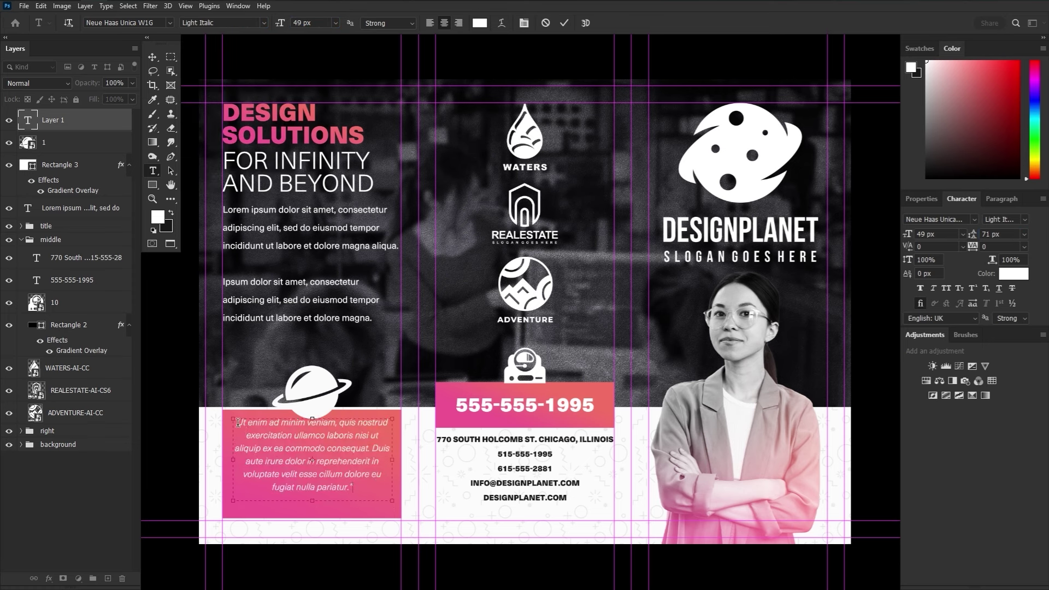
click(237, 423)
text(")
key(ctrl+Return)
key(v)
key(shift+Down)
key(shift+Down)
key(shift+Down)
key(shift+Down)
key(Up)
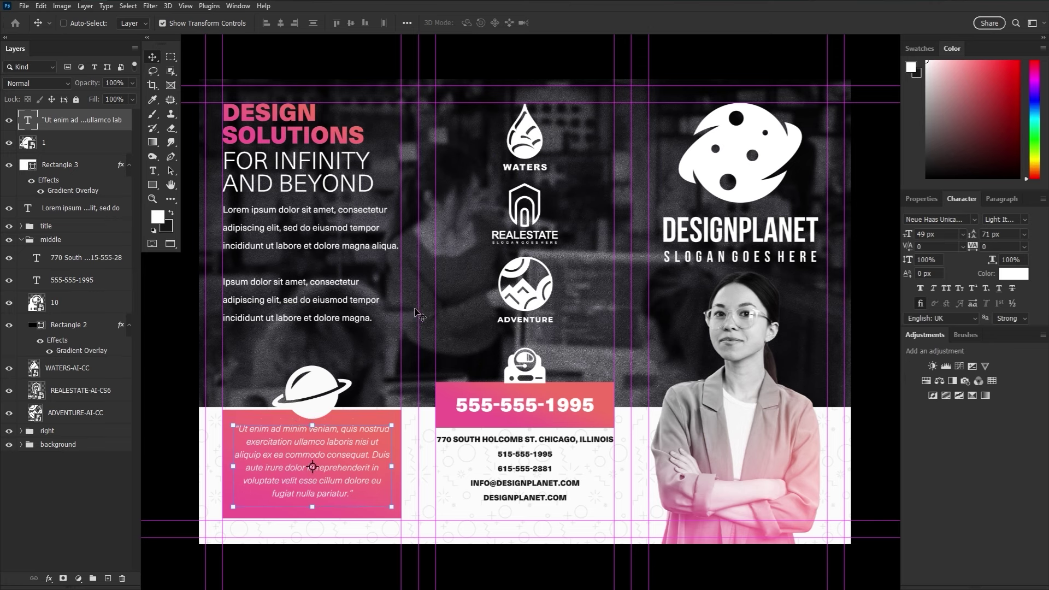
- Extend Rectangle 3 down to the bottom guide and up to the blackboard's lower edge, and lower the planet logo slightly
shift+click(90, 173)
click(87, 164)
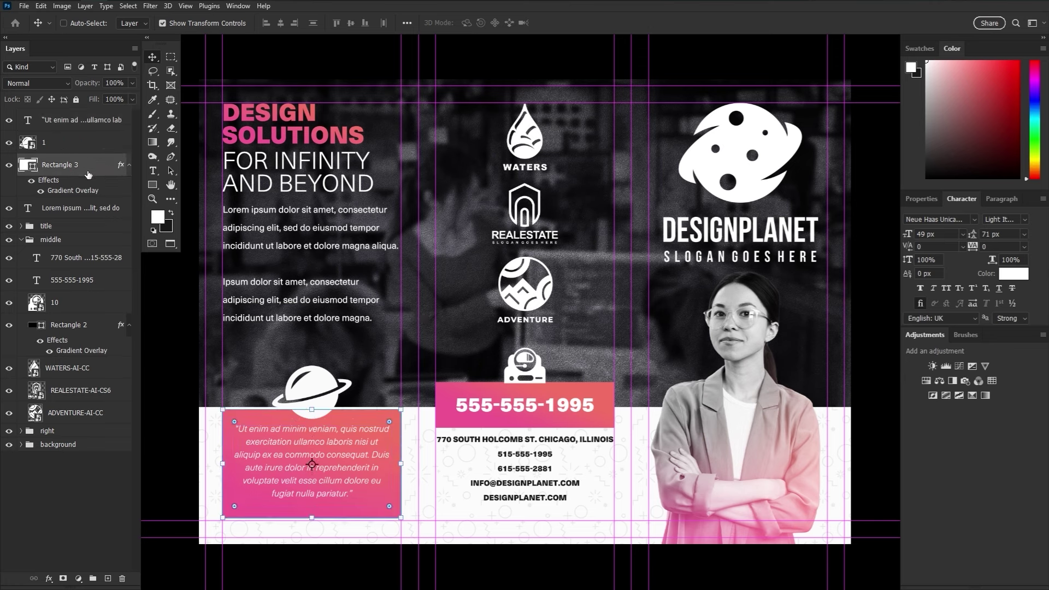
key(ctrl+t)
drag(312, 517, 312, 520)
drag(401, 466, 401, 466)
drag(223, 469, 223, 468)
click(613, 22)
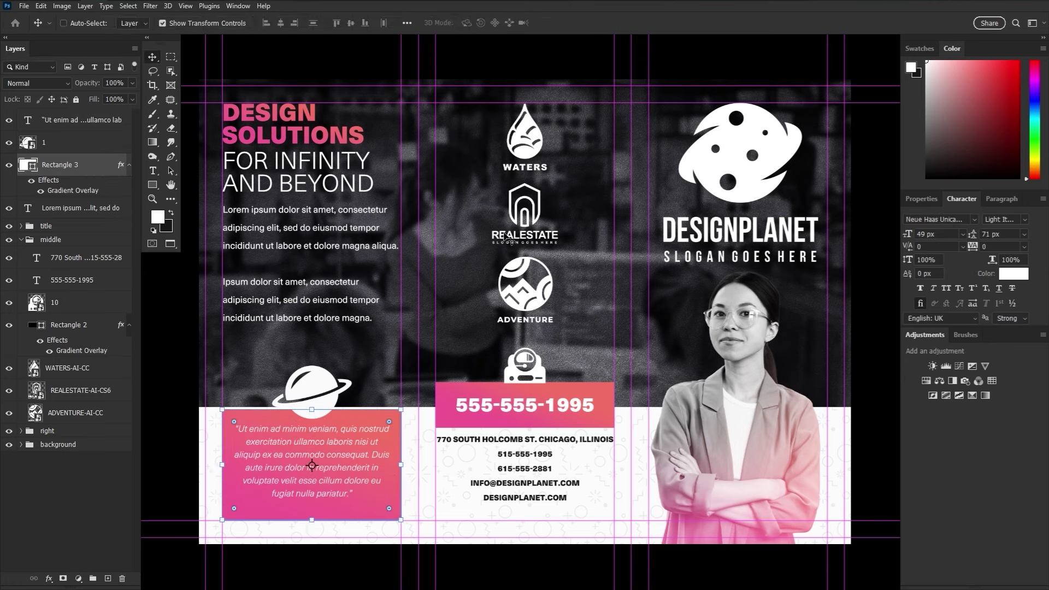
drag(311, 409, 311, 407)
click(613, 23)
click(87, 148)
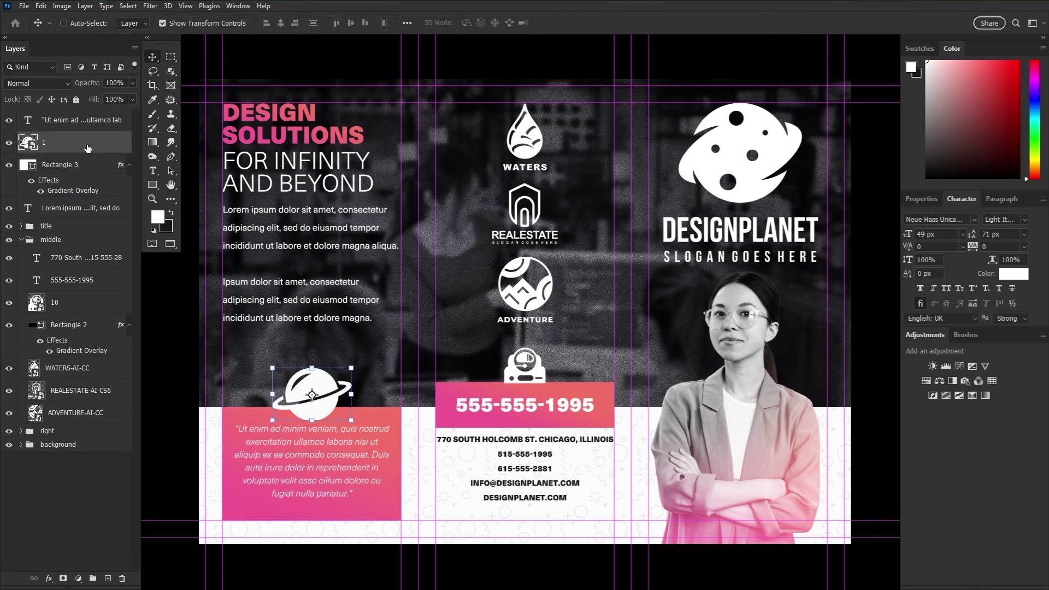
- Align the left edges of the two heading texts and the lorem ipsum paragraph box
click(81, 208)
click(21, 226)
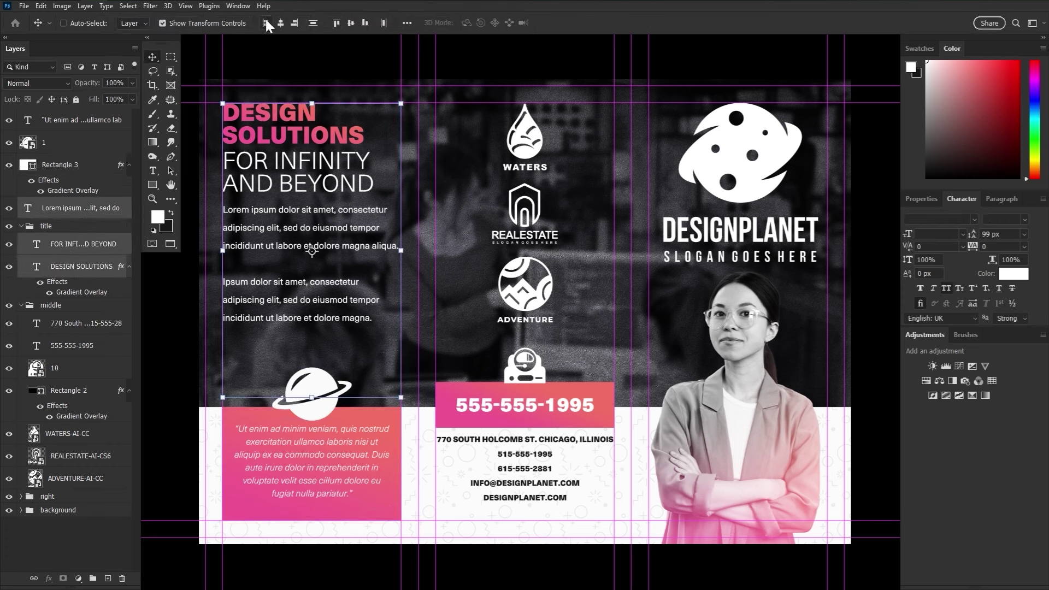
click(21, 226)
- Group the gradient rectangle, planet logo and italic quote layers and name the group text box
click(60, 164)
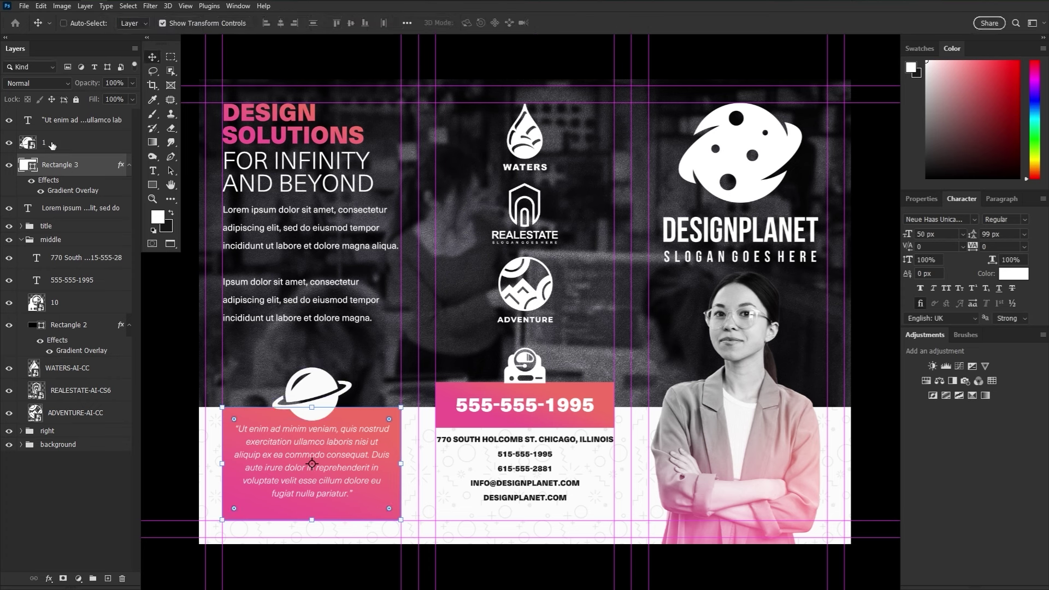
drag(60, 120, 72, 155)
shift+click(75, 166)
shift+click(84, 123)
key(ctrl+g)
double_click(53, 116)
text(text box)
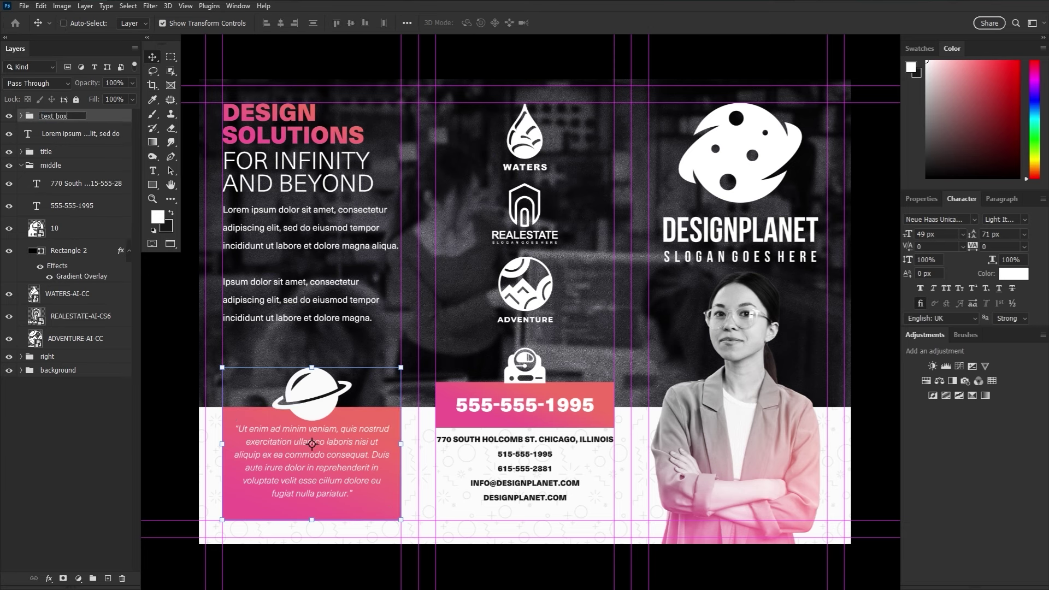
key(Return)
- Group the text box group, lorem ipsum layer and title group together and name the group left
click(22, 165)
shift+click(71, 151)
key(ctrl+g)
double_click(53, 116)
text(left)
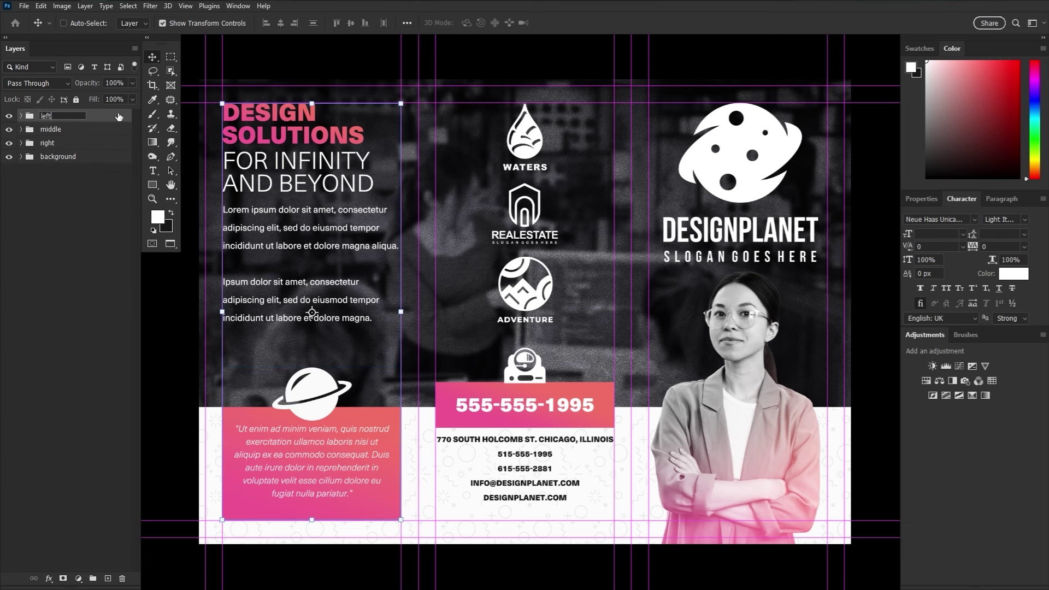
text(left)
key(Return)
- Hide the guides to view the brochure's outside page without them
click(171, 185)
key(ctrl+semicolon)
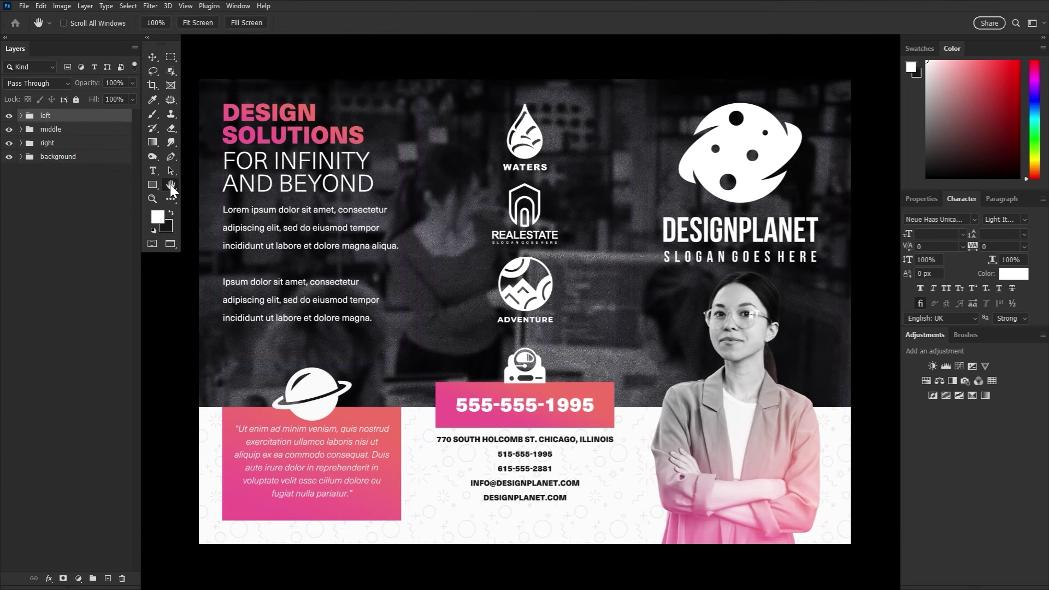
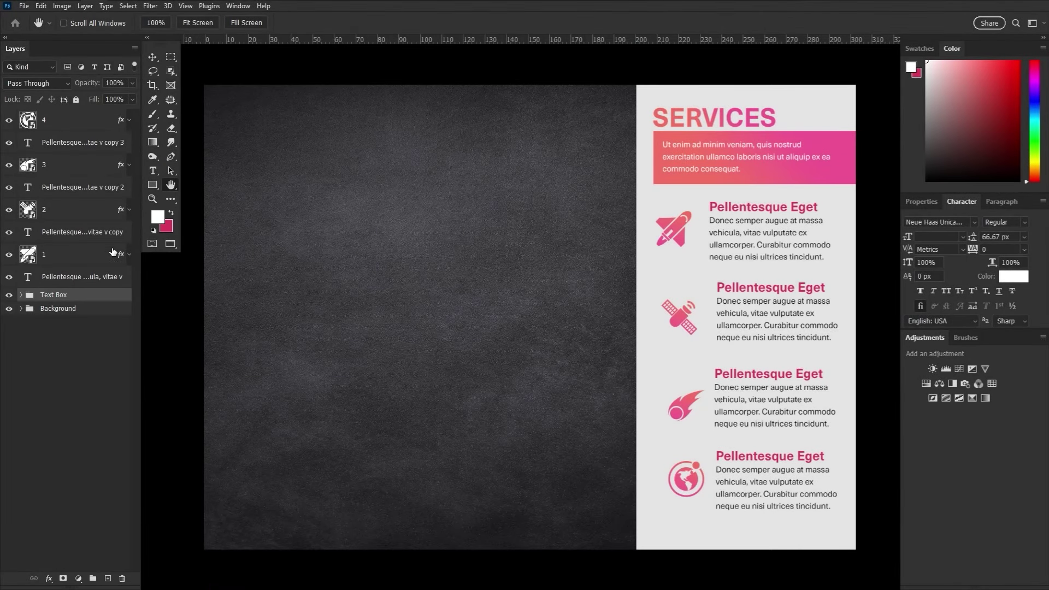
- Examine the contents of the Text Box and Background groups and the services panel's icon and text layers
click(83, 314)
click(85, 298)
click(20, 296)
click(21, 295)
click(20, 309)
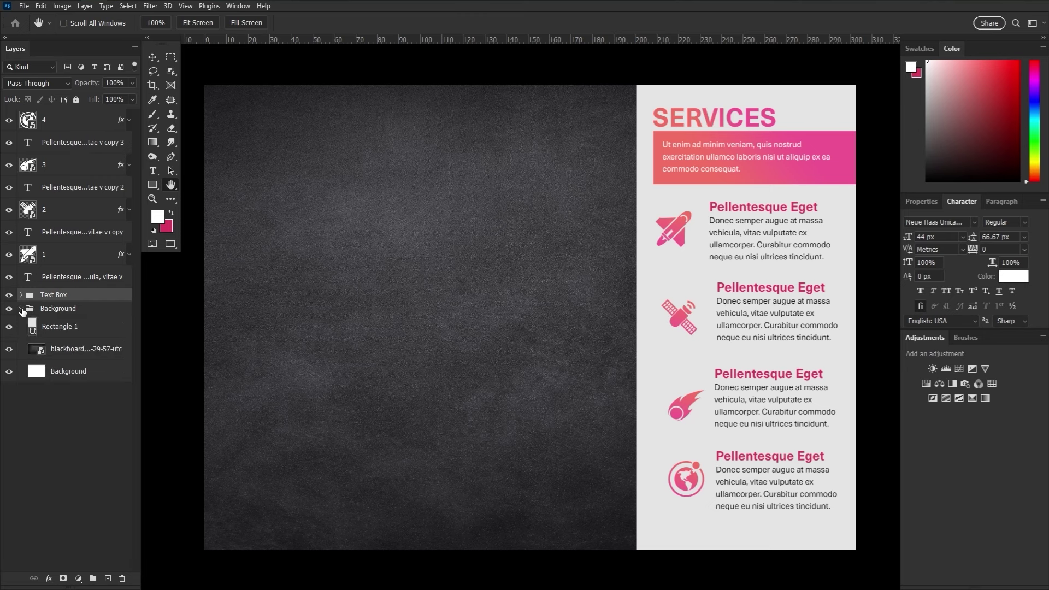
click(21, 309)
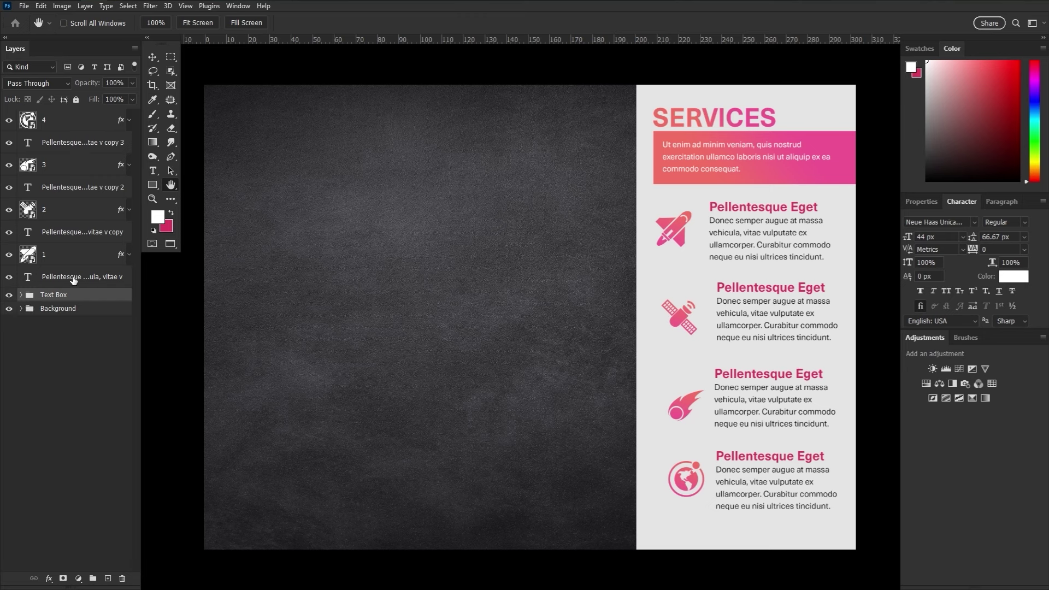
click(152, 56)
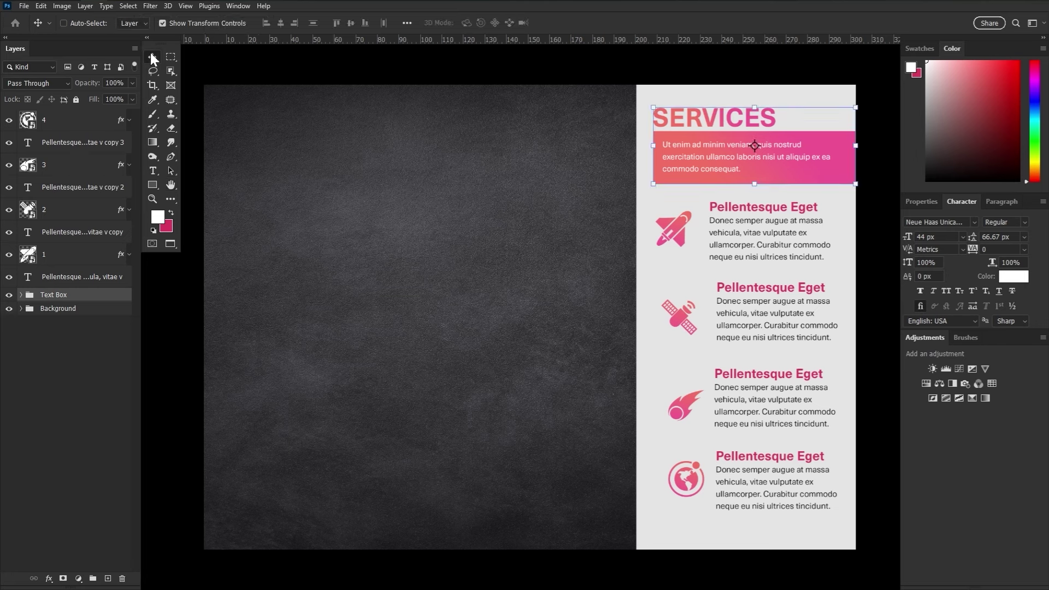
click(77, 280)
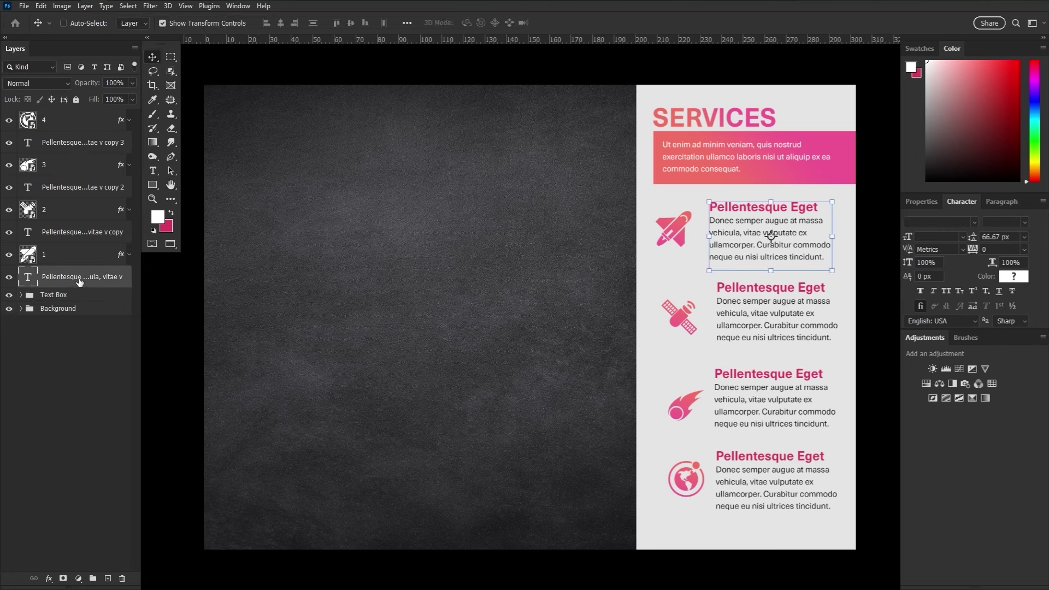
click(90, 254)
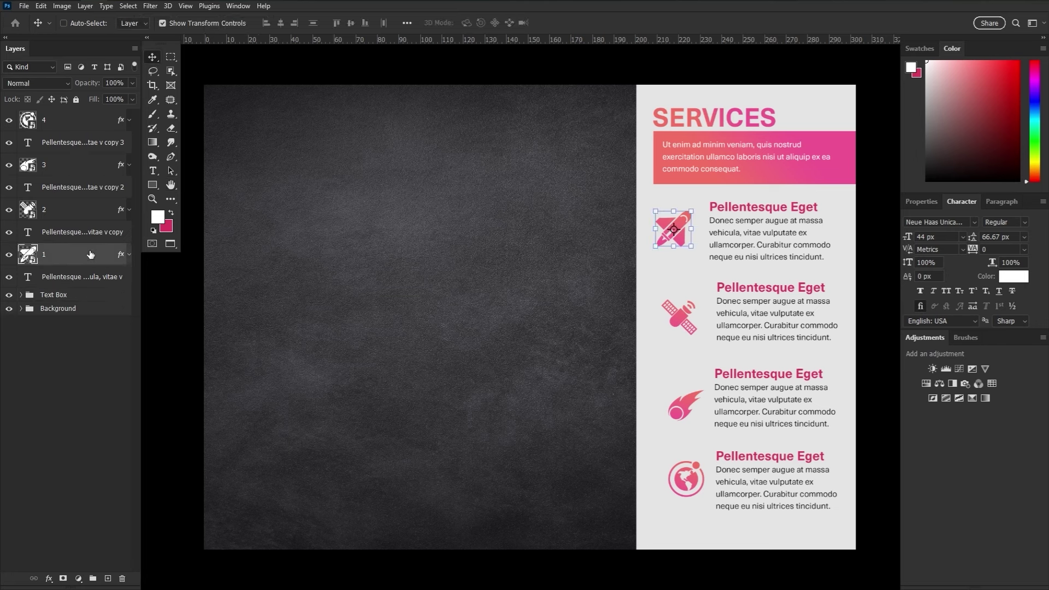
click(89, 214)
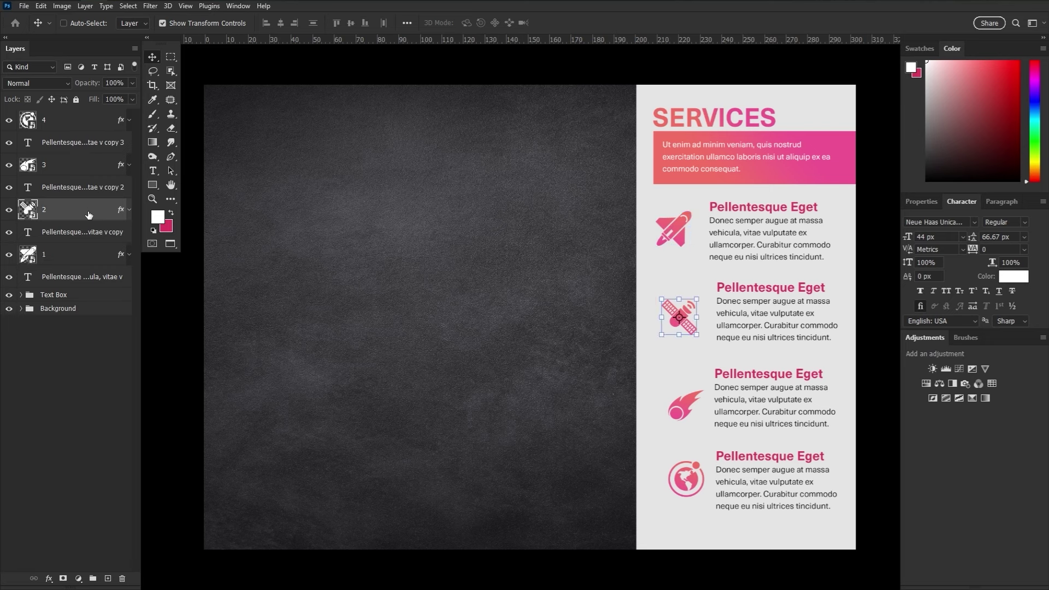
- Vertically center the rocket icon and the satellite icon on the text block beside each one
click(83, 277)
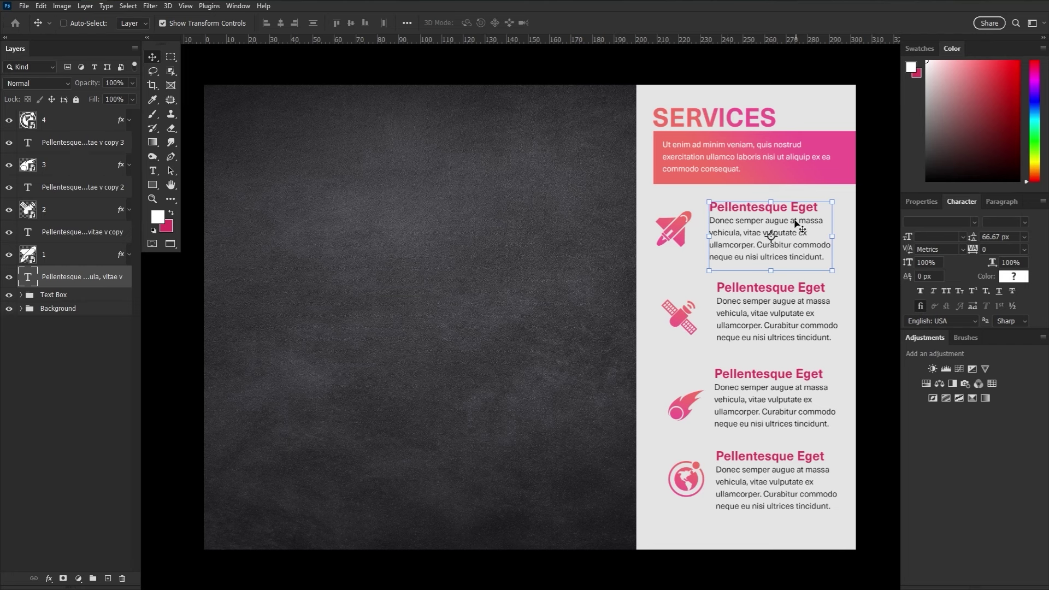
ctrl+click(82, 257)
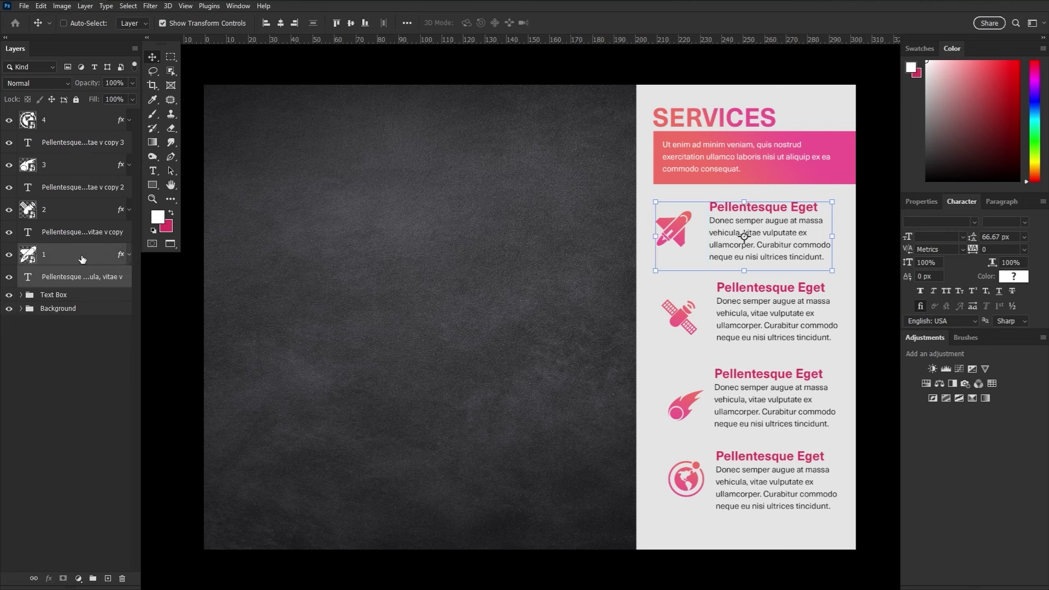
click(350, 23)
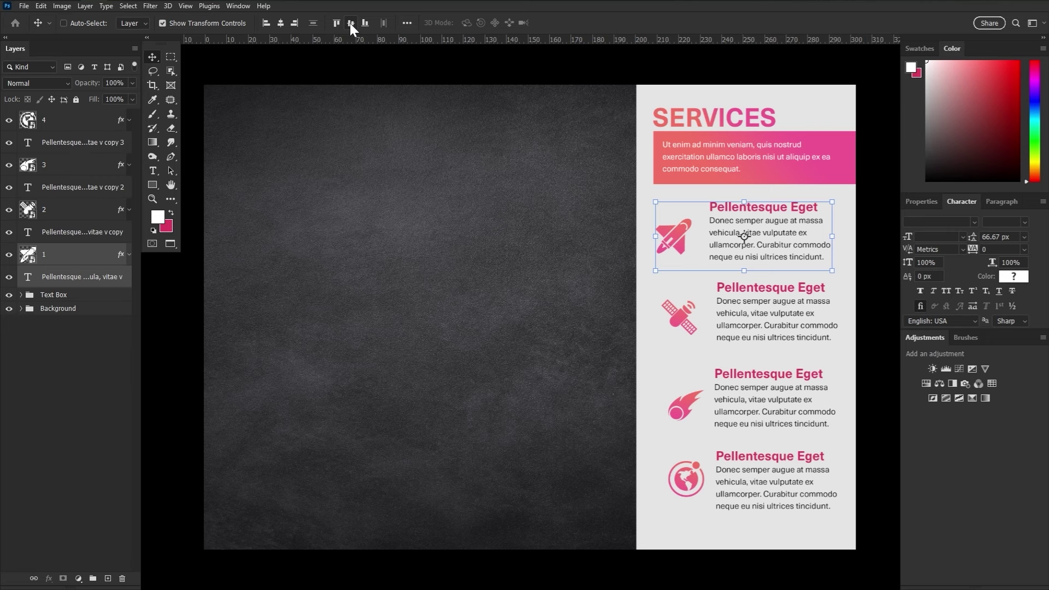
click(82, 232)
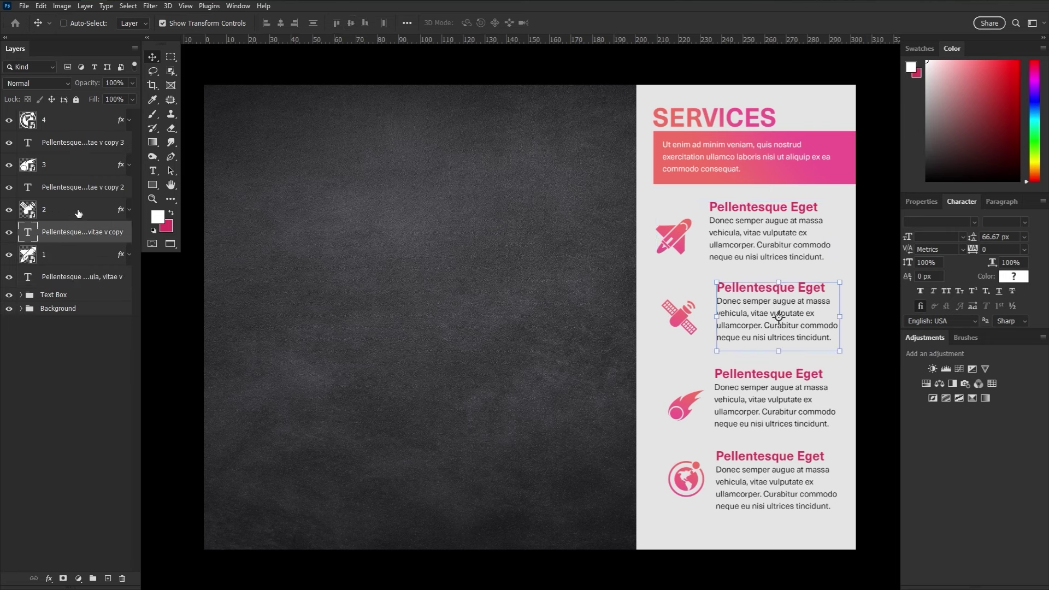
ctrl+click(79, 213)
- Vertically center the comet icon and the planet icon on the text block beside each one
click(82, 187)
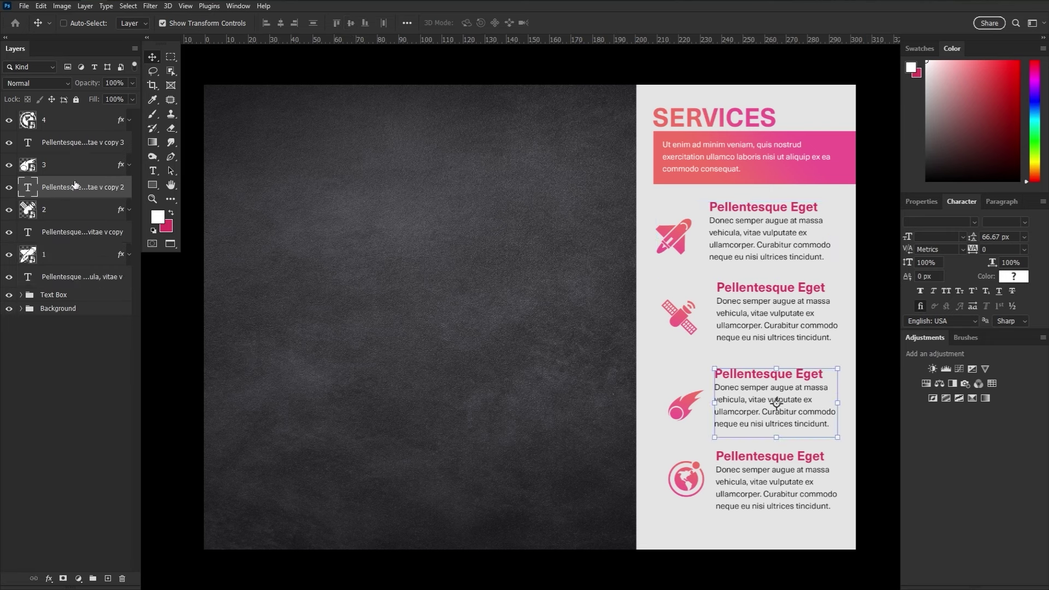
ctrl+click(76, 165)
click(350, 23)
click(82, 142)
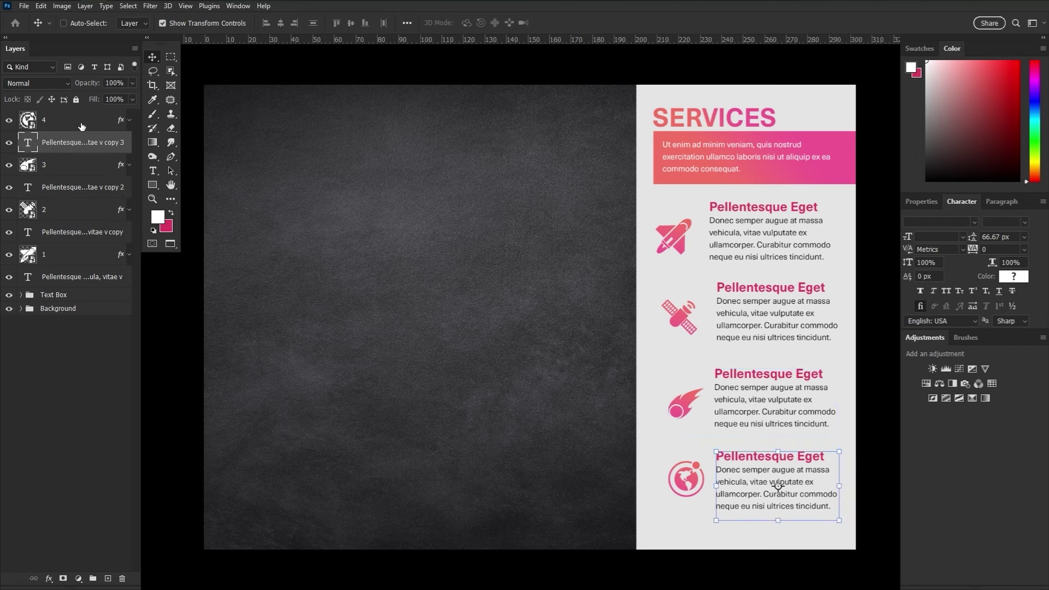
ctrl+click(76, 120)
click(350, 23)
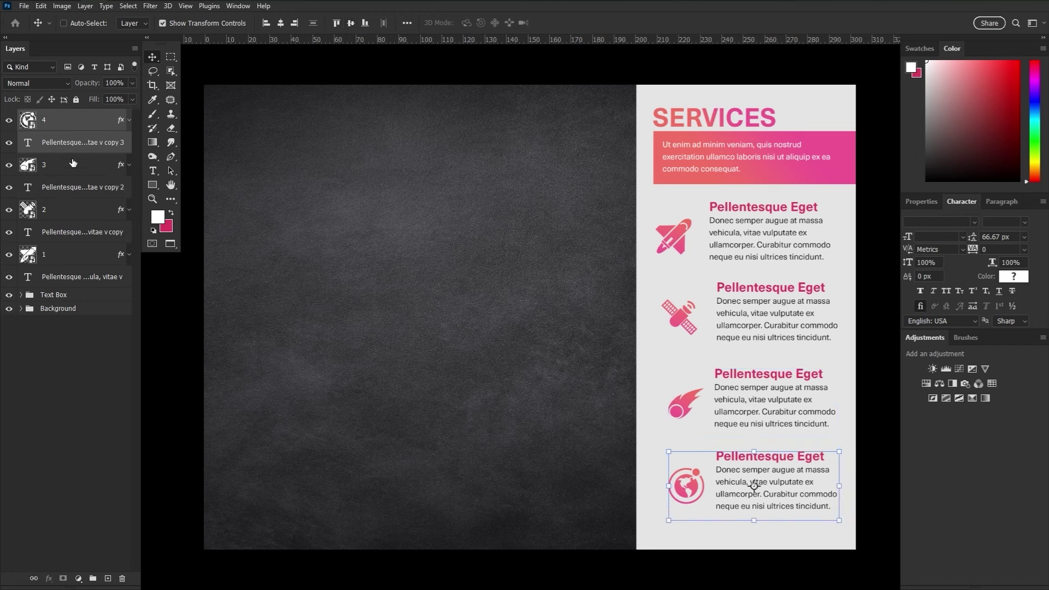
click(80, 130)
shift+click(74, 277)
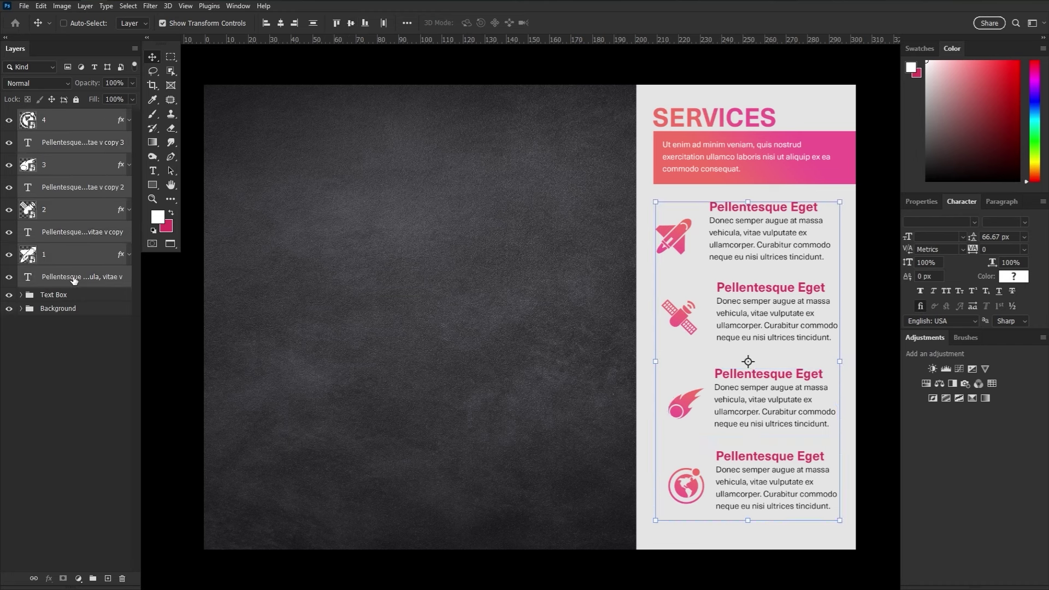
click(350, 23)
key(ctrl+z)
- Group the planet icon with its text layer, and the comet icon with its text layer
click(72, 148)
shift+click(75, 122)
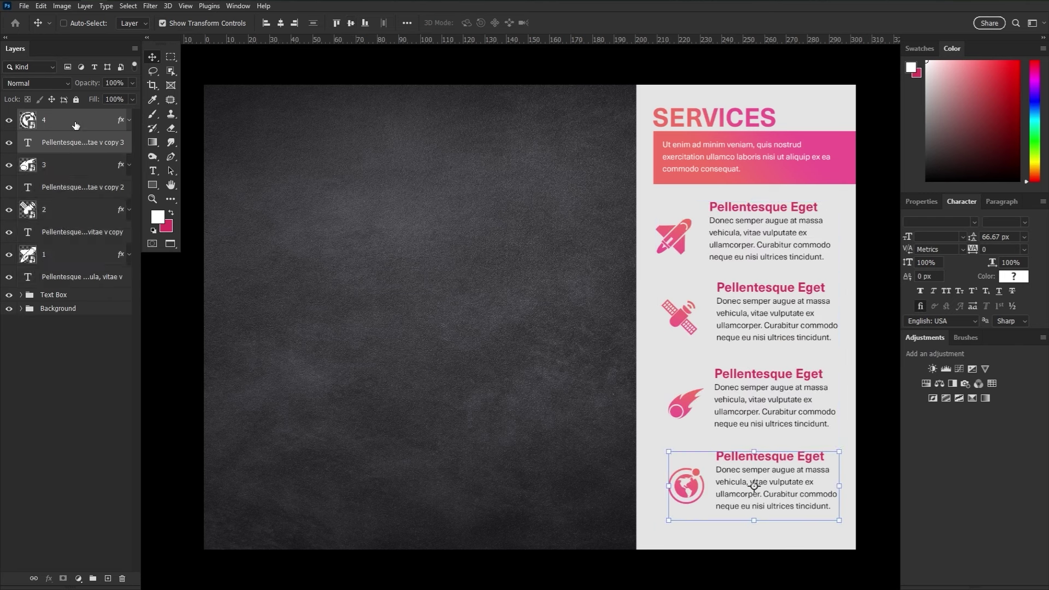
key(ctrl+g)
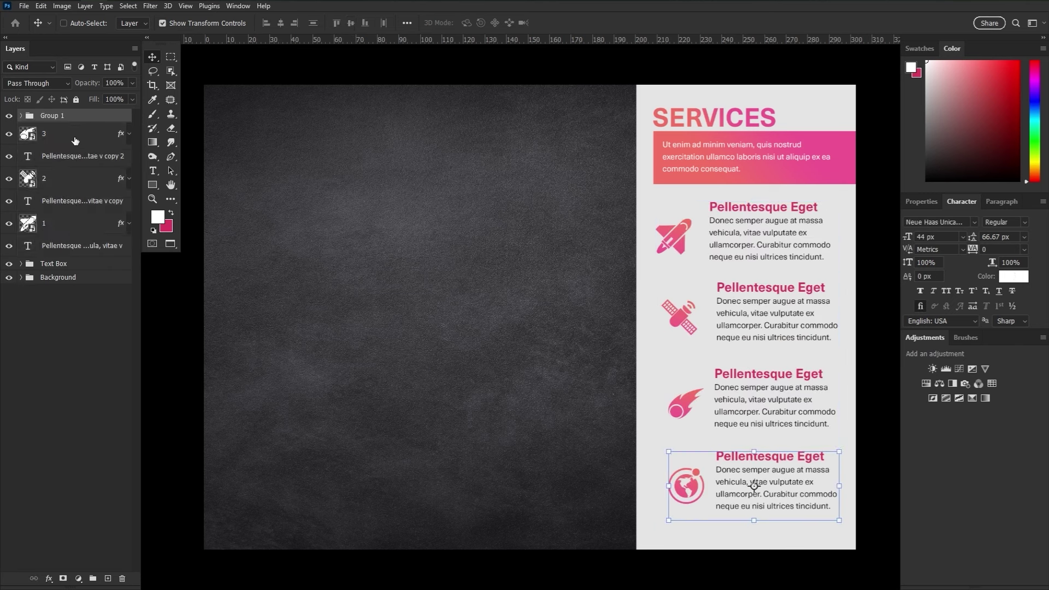
click(75, 141)
shift+click(76, 156)
key(ctrl+g)
- Group the satellite icon with its text layer, and the rocket icon with its text layer
click(77, 152)
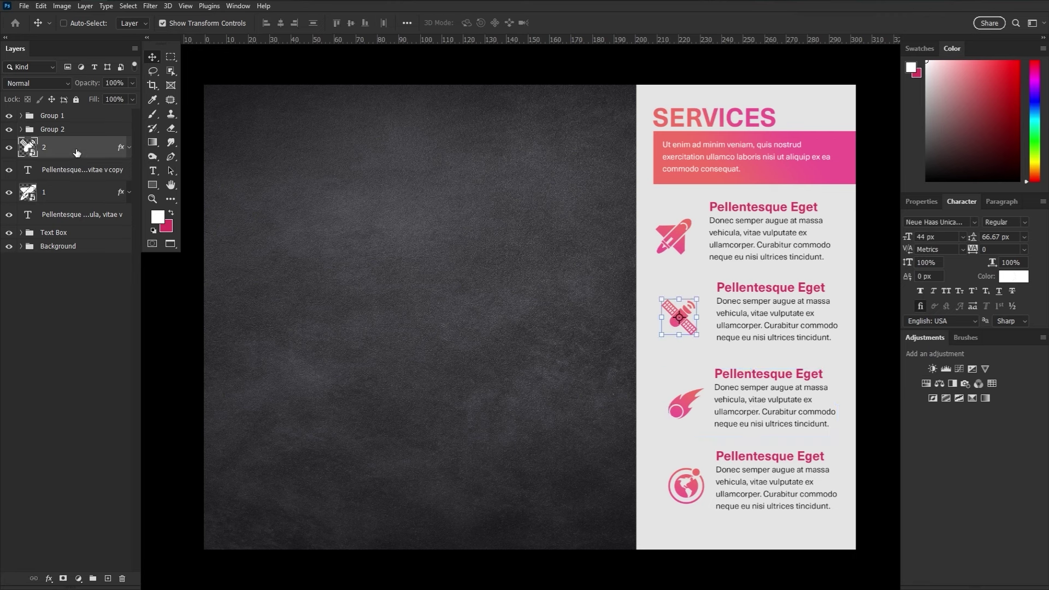
shift+click(77, 169)
key(ctrl+g)
click(76, 161)
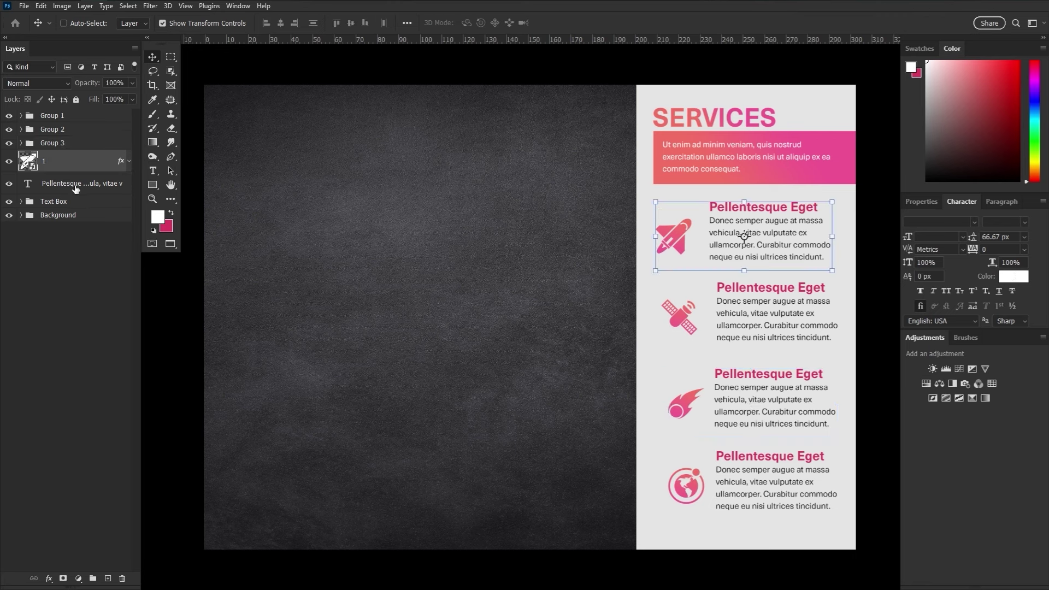
shift+click(77, 183)
key(ctrl+g)
- Align the left edges of the four service groups and distribute them evenly in the vertical direction
shift+click(95, 121)
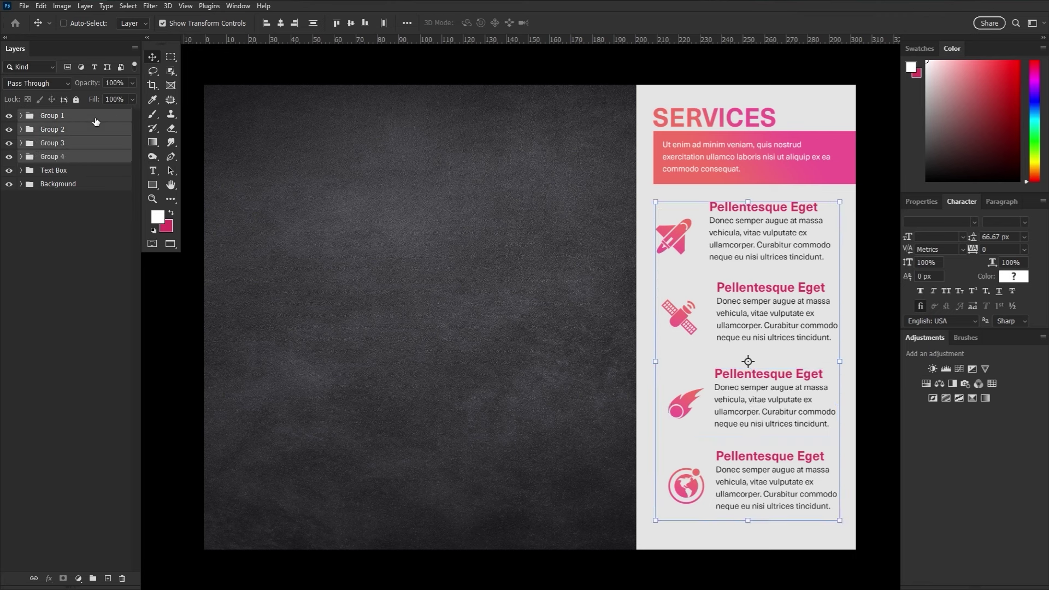
click(266, 23)
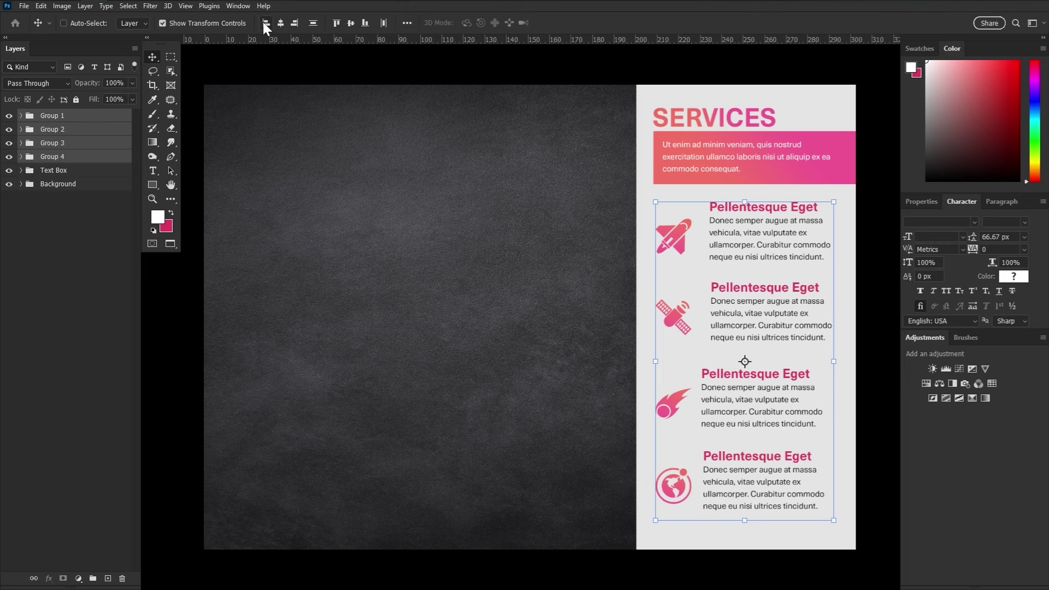
click(313, 24)
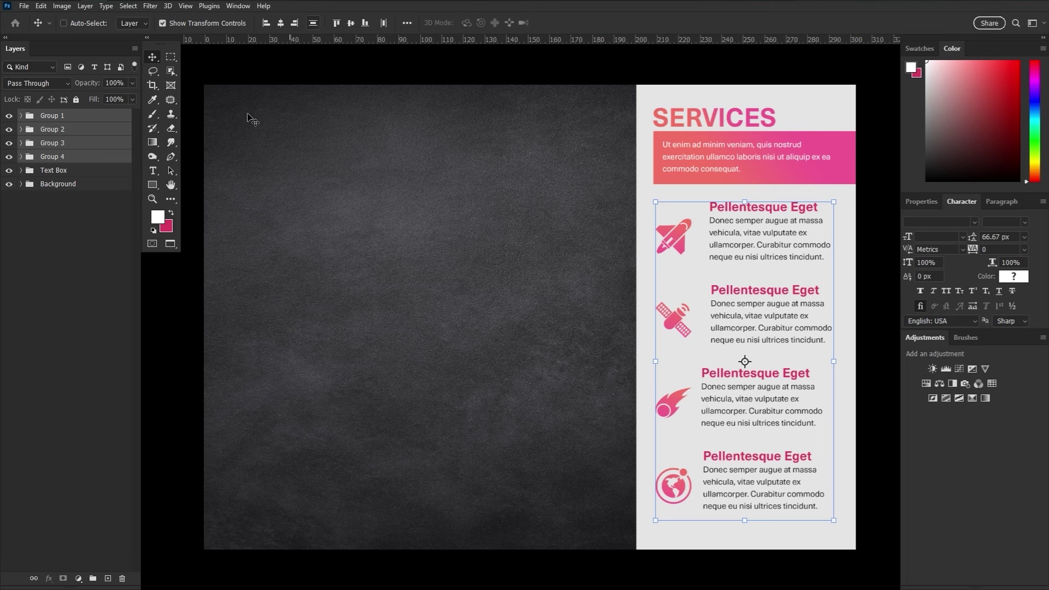
- Expand the four service groups and align the horizontal centers of their four icons
click(21, 157)
click(20, 143)
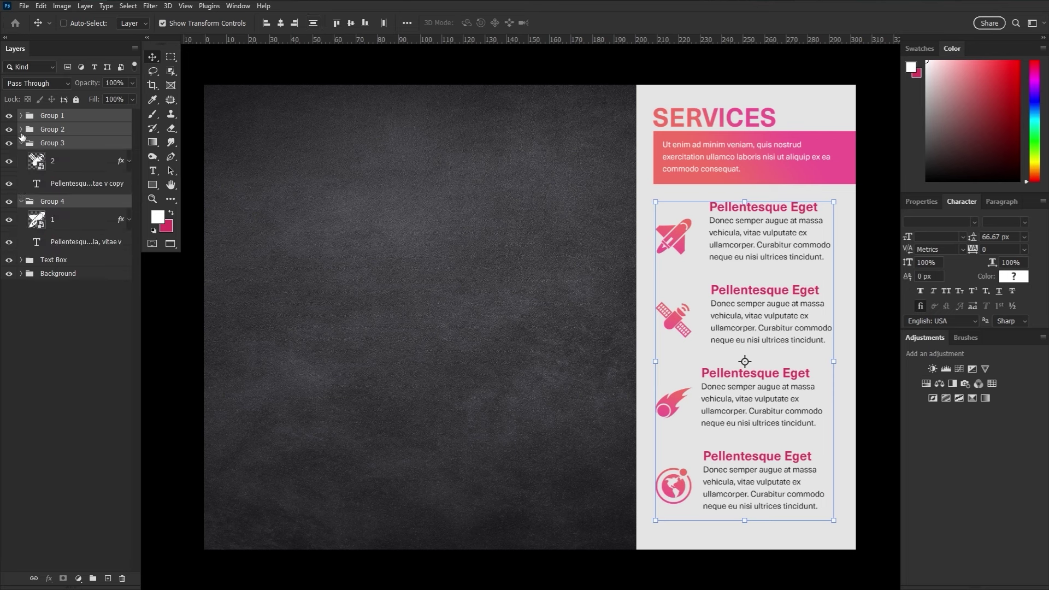
click(20, 129)
click(21, 115)
click(67, 135)
ctrl+click(71, 192)
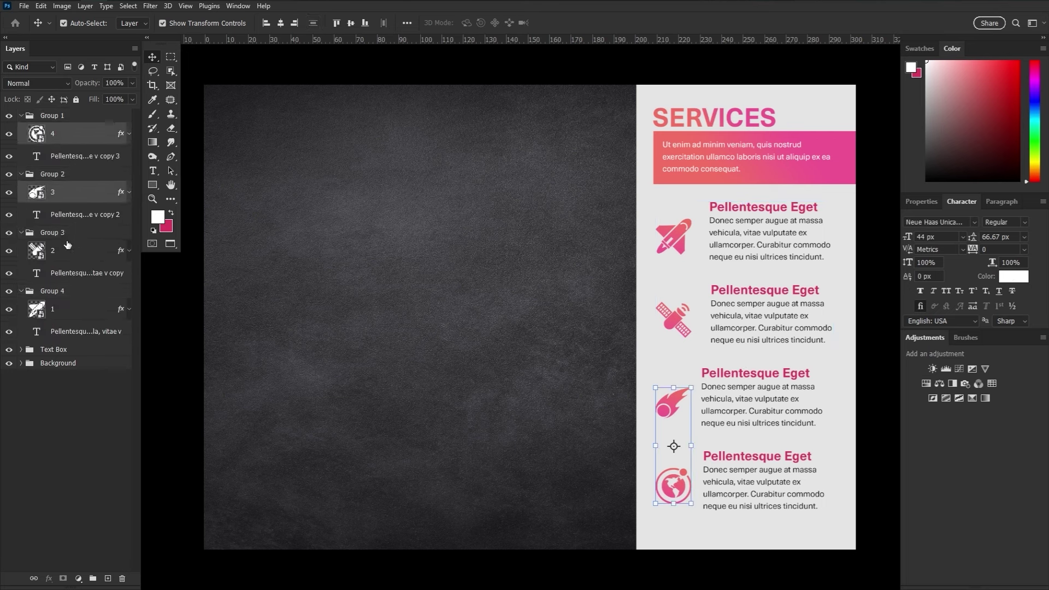
ctrl+click(69, 251)
ctrl+click(67, 312)
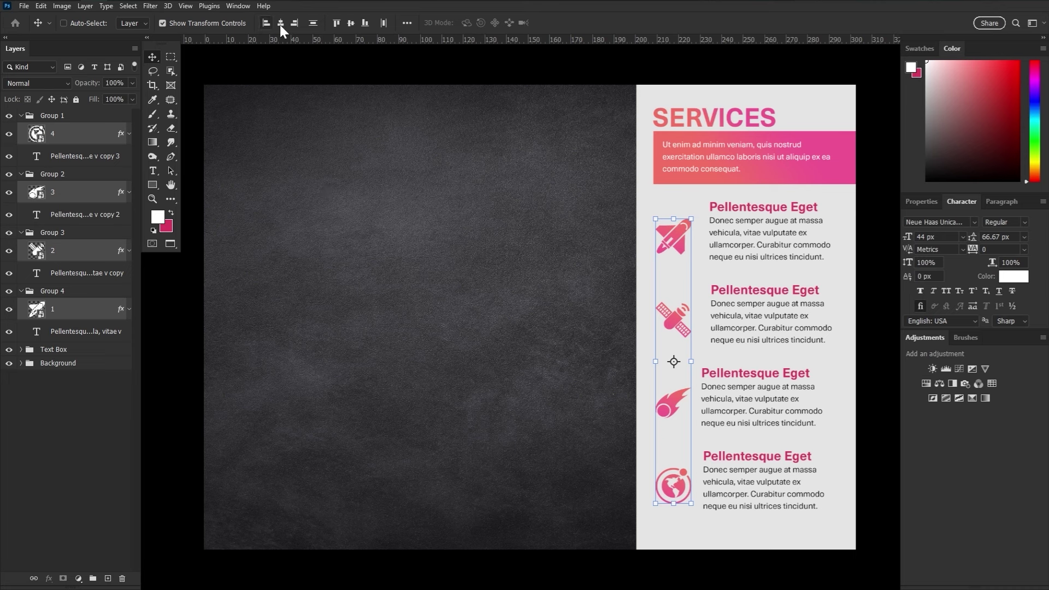
- Align the left edges of the four service text blocks and nudge them slightly to the right
click(81, 333)
ctrl+click(82, 277)
ctrl+click(82, 214)
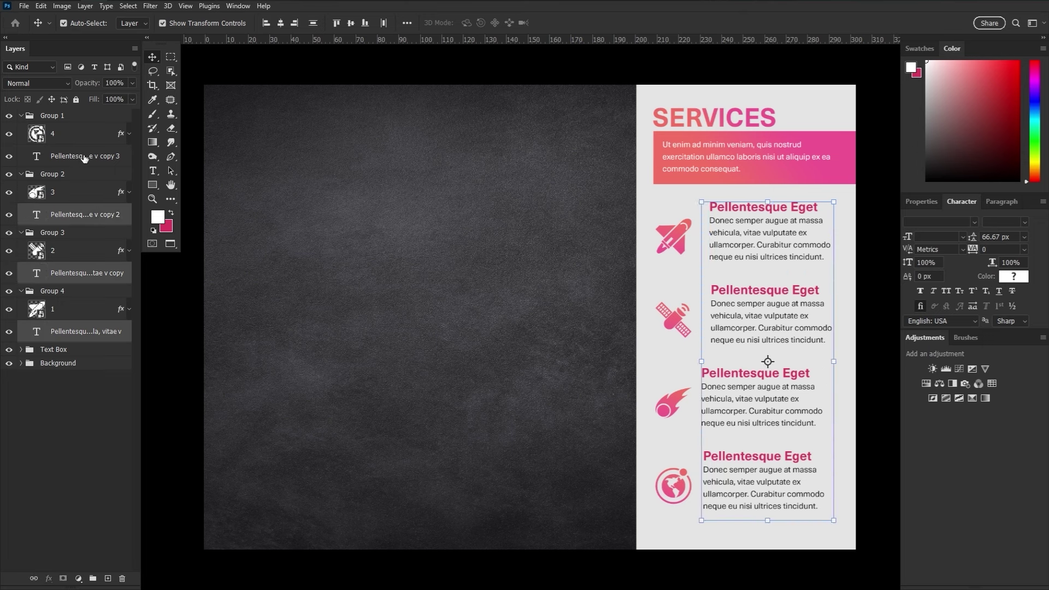
ctrl+click(84, 157)
click(266, 21)
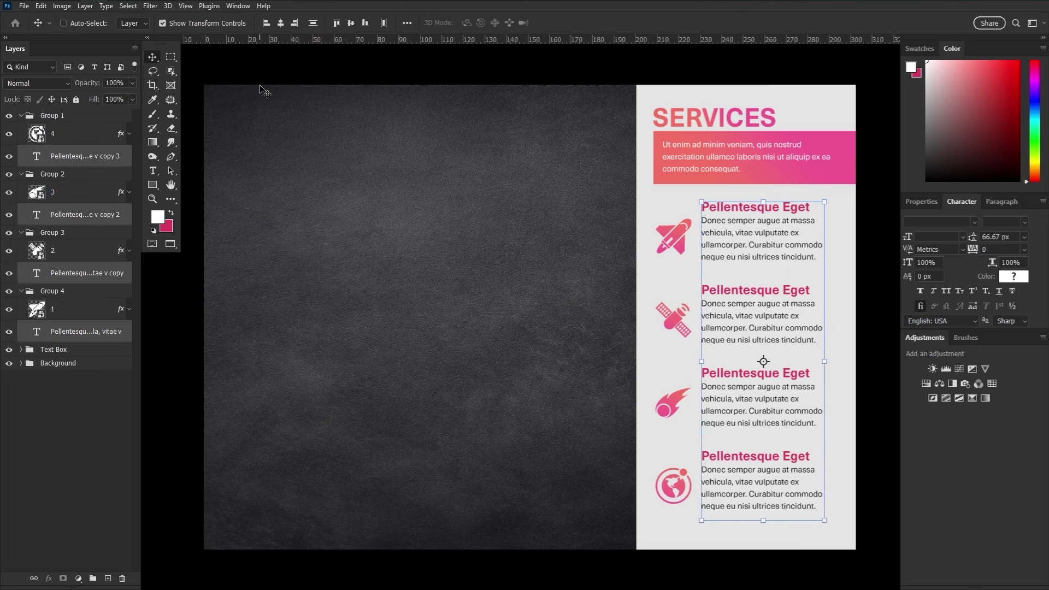
key(shift+Right)
key(shift+Right)
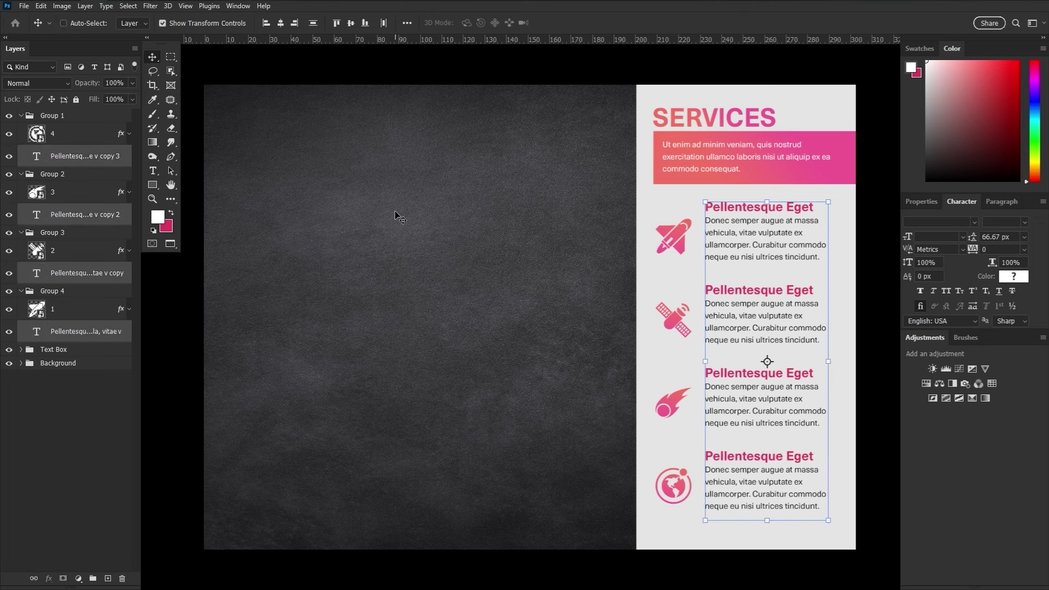
click(61, 291)
ctrl+click(83, 235)
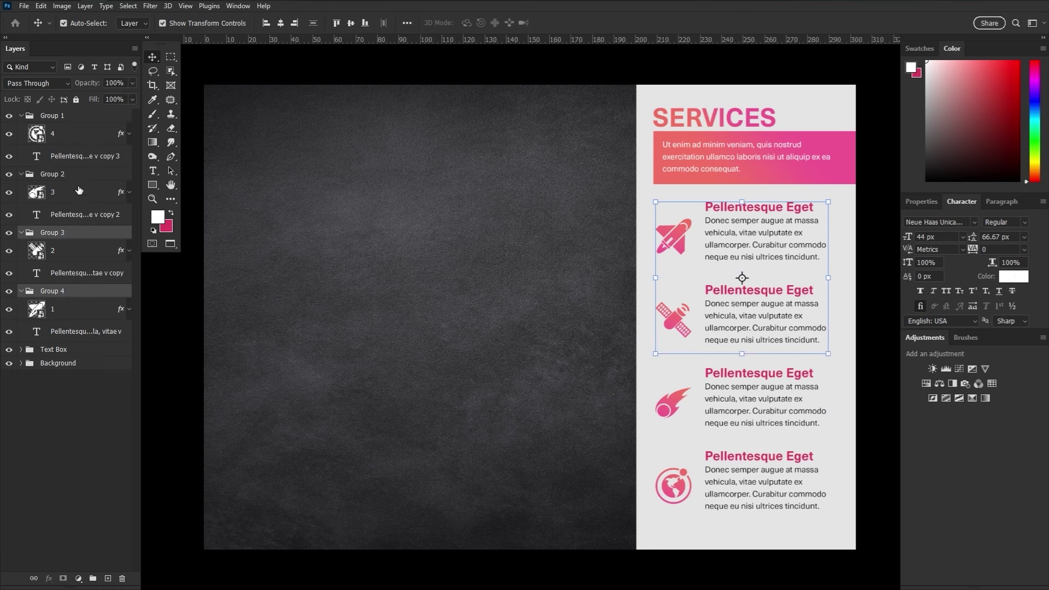
ctrl+click(79, 174)
ctrl+click(89, 116)
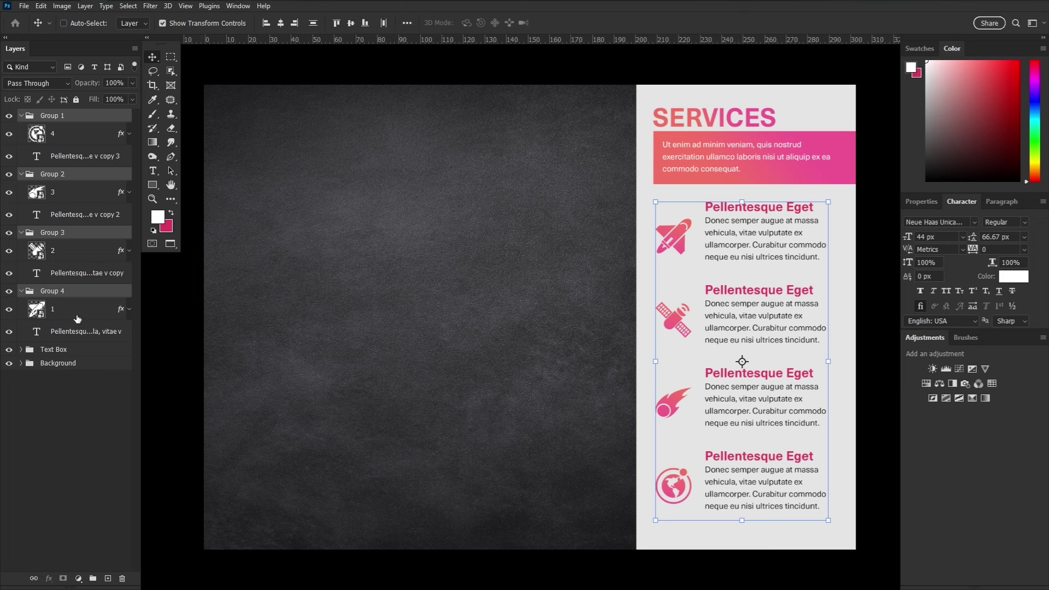
- Move the four service text blocks farther right to widen the gap from the icons
click(84, 332)
ctrl+click(86, 273)
ctrl+click(85, 214)
ctrl+click(84, 162)
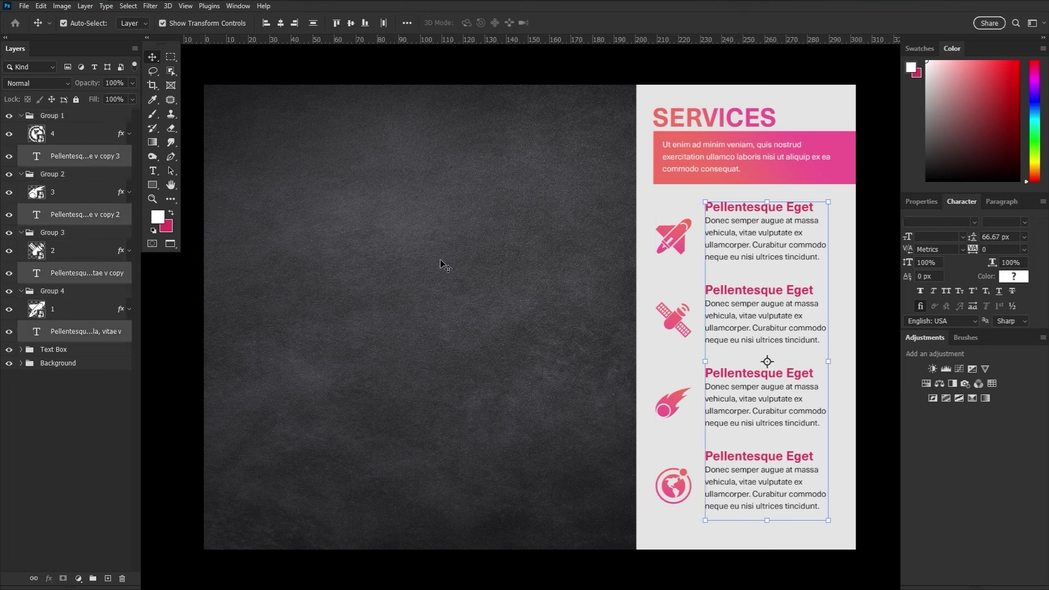
key(shift+Right)
key(shift+Right)
key(shift+Right)
key(shift+Right)
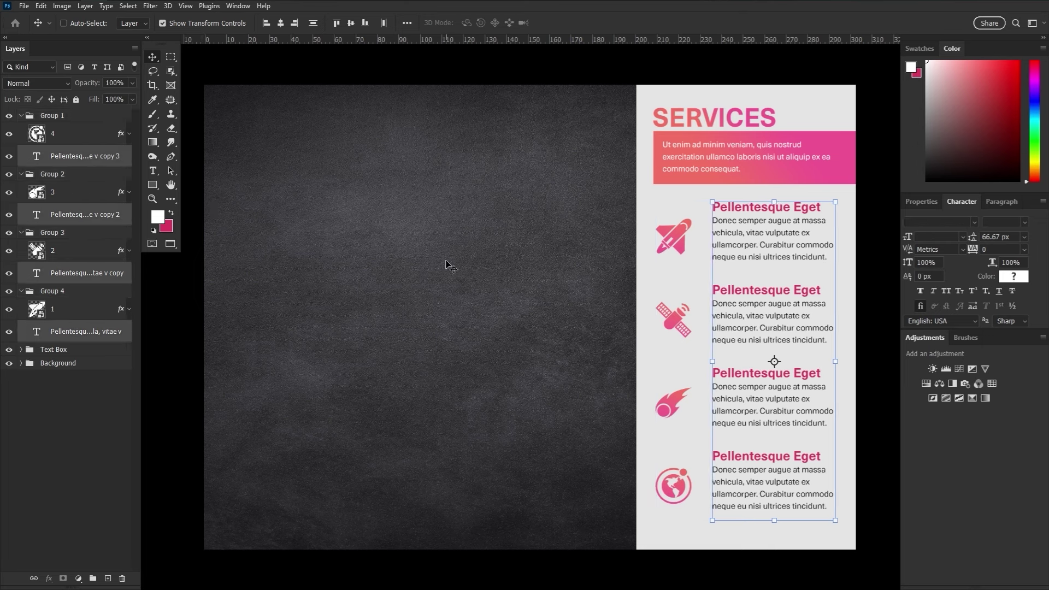
- Collapse the four service groups and switch to the Hand tool to hide the transform outline
click(21, 116)
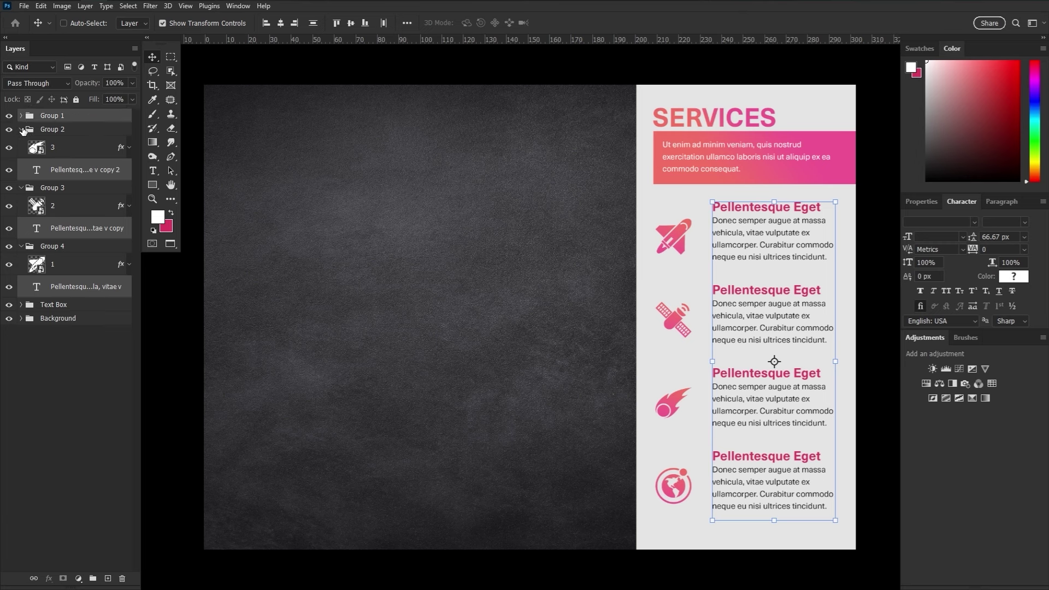
click(21, 129)
click(21, 143)
click(22, 157)
click(169, 185)
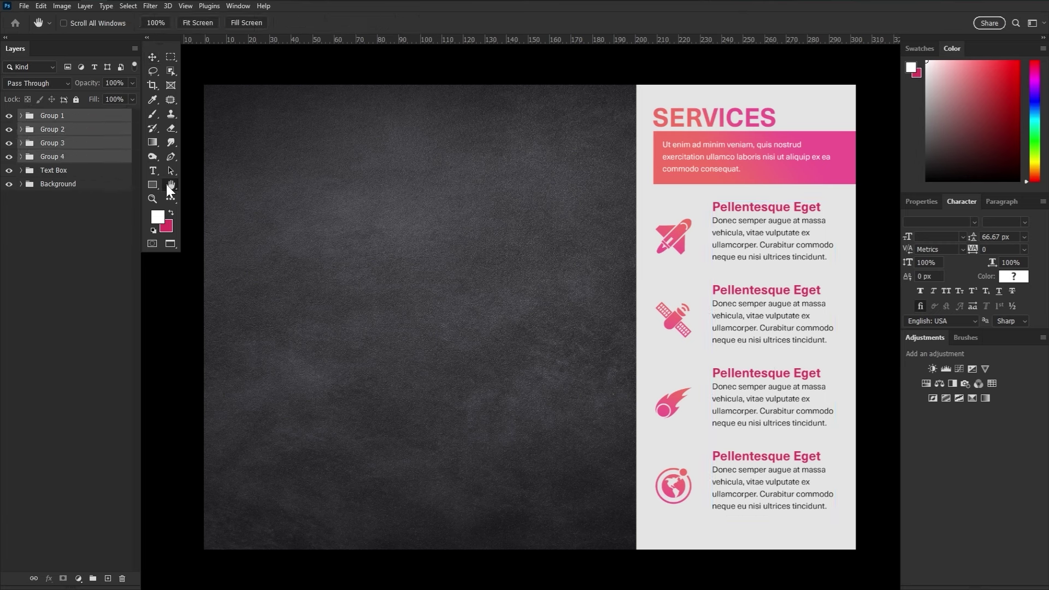
- Group the four service groups with the Text Box group and name the new group "right"
click(88, 172)
shift+click(88, 120)
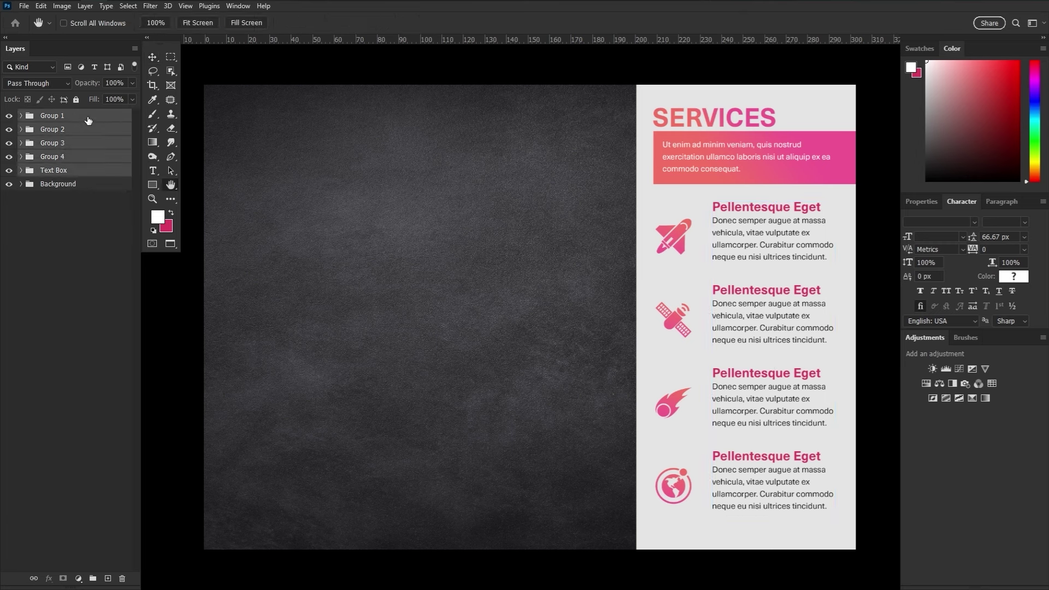
key(ctrl+g)
double_click(53, 115)
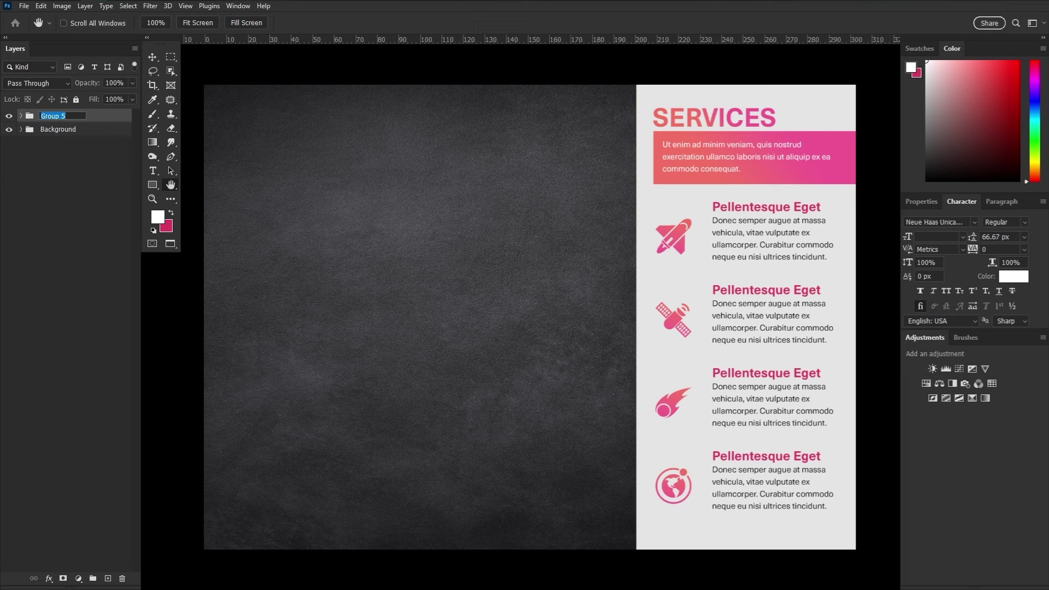
text(right)
key(Return)
- Draw a white rectangle across the two left panels, show the guides, and fit its width to about 201 mm
click(151, 184)
drag(195, 258, 634, 421)
key(ctrl+semicolon)
drag(634, 340, 636, 340)
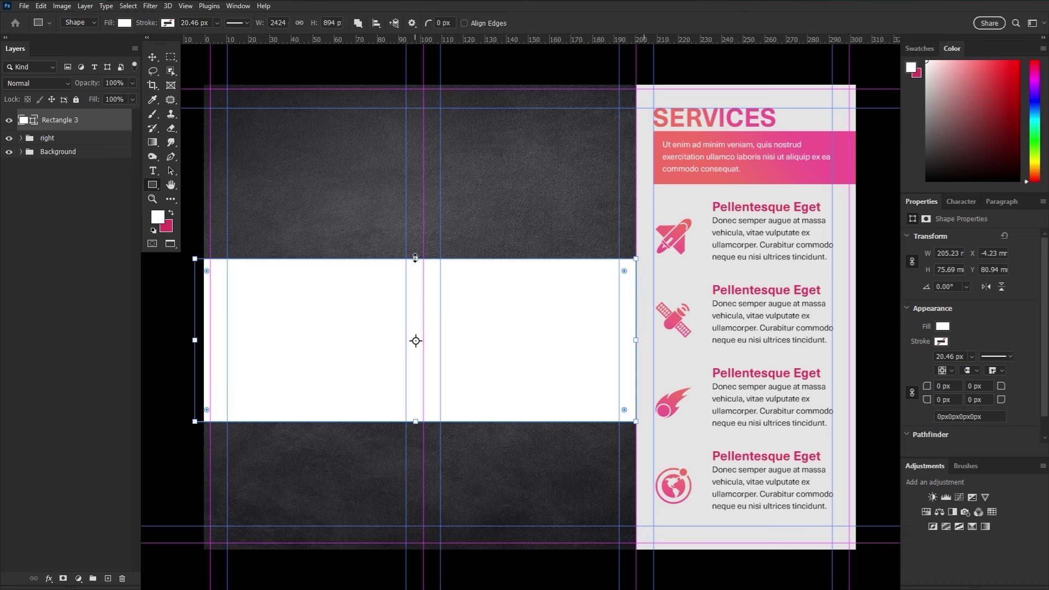
drag(415, 258, 428, 265)
click(151, 57)
drag(340, 336, 339, 341)
drag(624, 349, 636, 349)
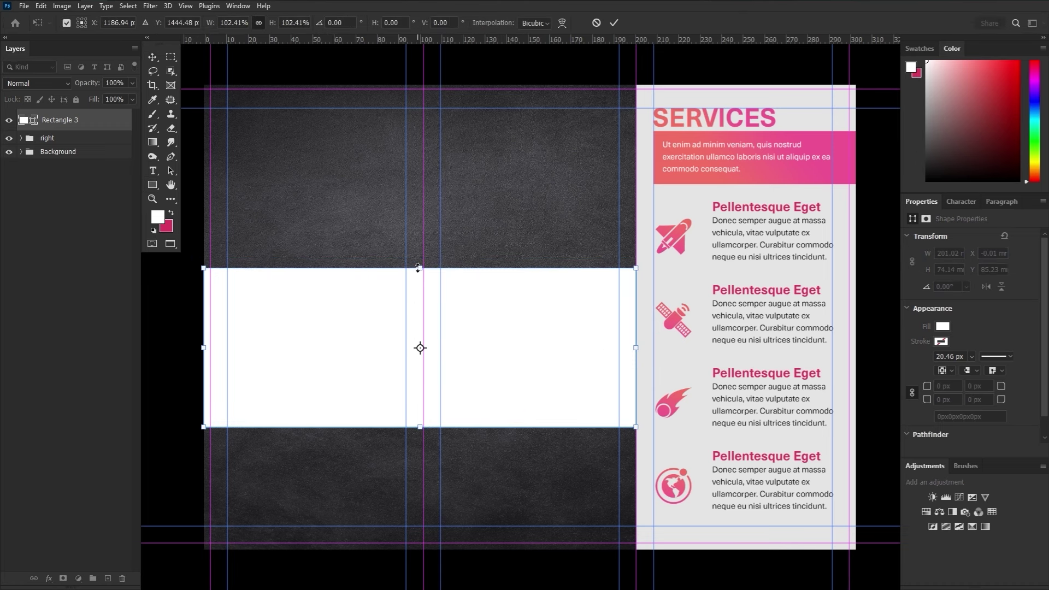
- Reduce the white rectangle's height to about 58.6 mm and nudge it up to the middle of the page
drag(418, 267, 420, 301)
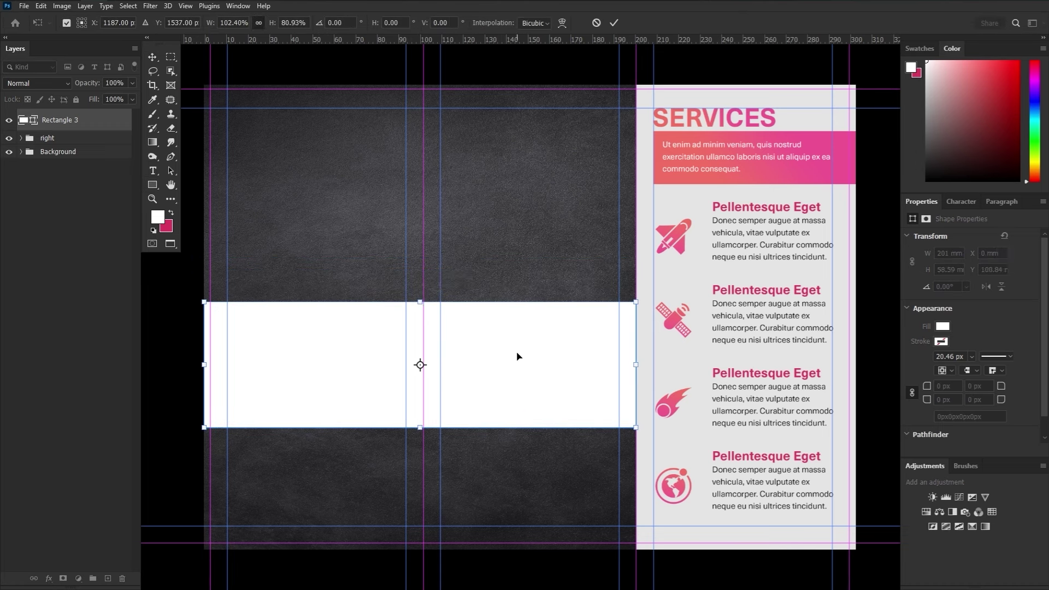
key(shift+Up)
key(shift+Up)
key(shift+Up)
key(shift+Up)
key(shift+Up)
key(shift+Up)
key(shift+Up)
key(shift+Up)
key(shift+Up)
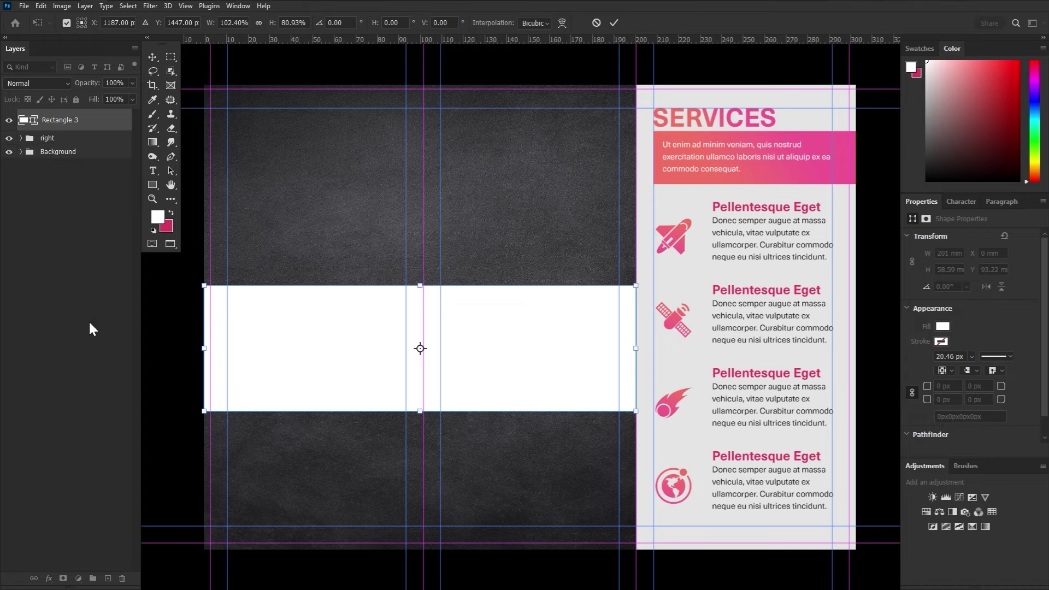
click(614, 23)
- Apply the orange-to-pink Gradient Overlay to the white rectangle
click(49, 577)
click(101, 543)
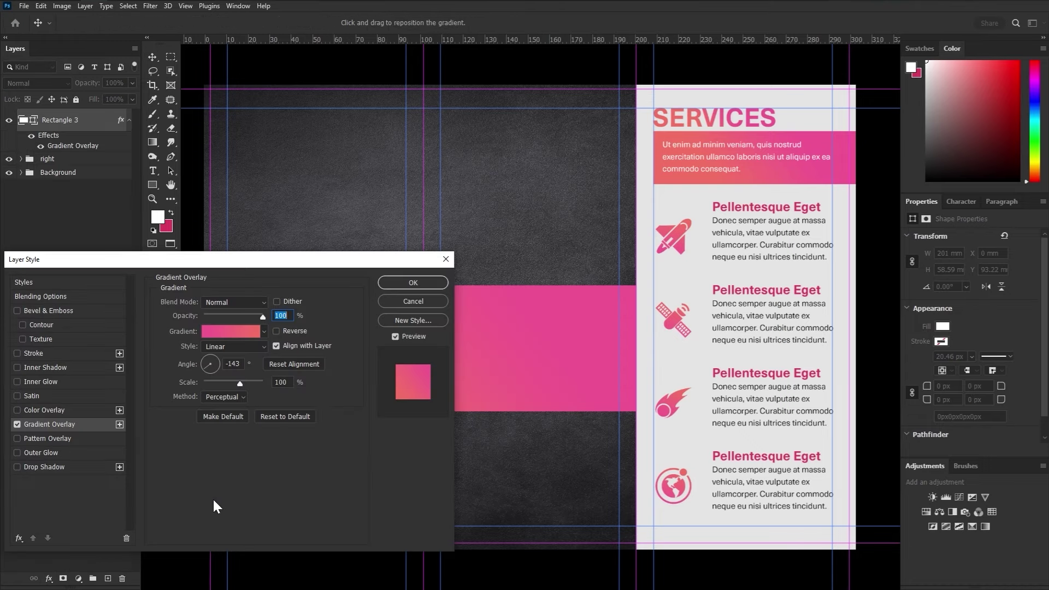
drag(332, 280, 332, 381)
click(412, 403)
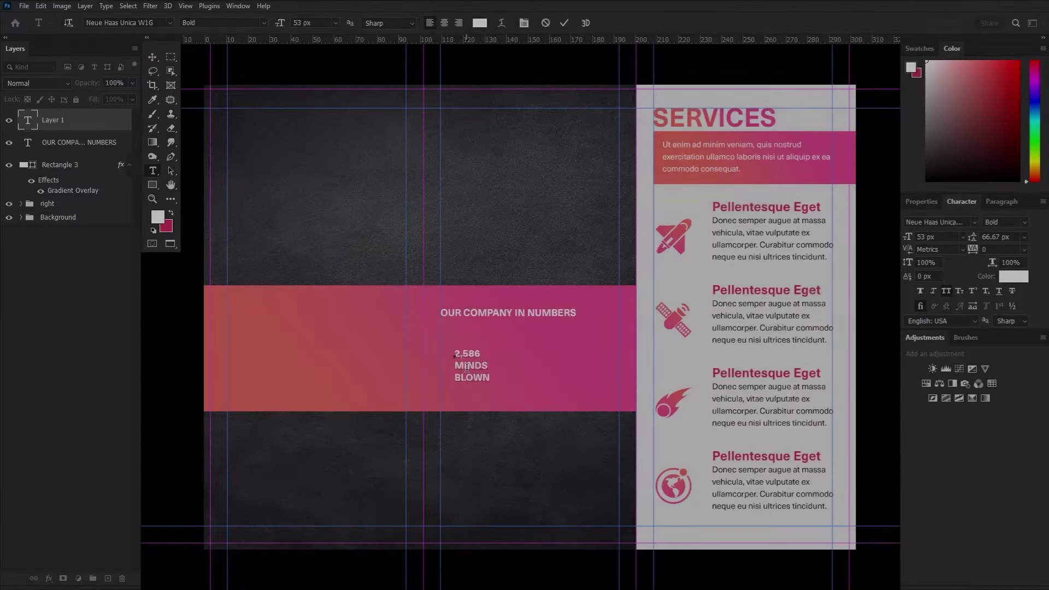
- Add the texts "OUR COMPANY IN NUMBERS" and "2,586 MINDS BLOWN" on the gradient band, with the number at 102 px
double_click(467, 353)
drag(288, 25, 304, 27)
key(ctrl+Return)
key(v)
- Set the words "MINDS BLOWN" under the number 2,586 to the Medium font weight
key(t)
drag(490, 377, 454, 363)
click(260, 23)
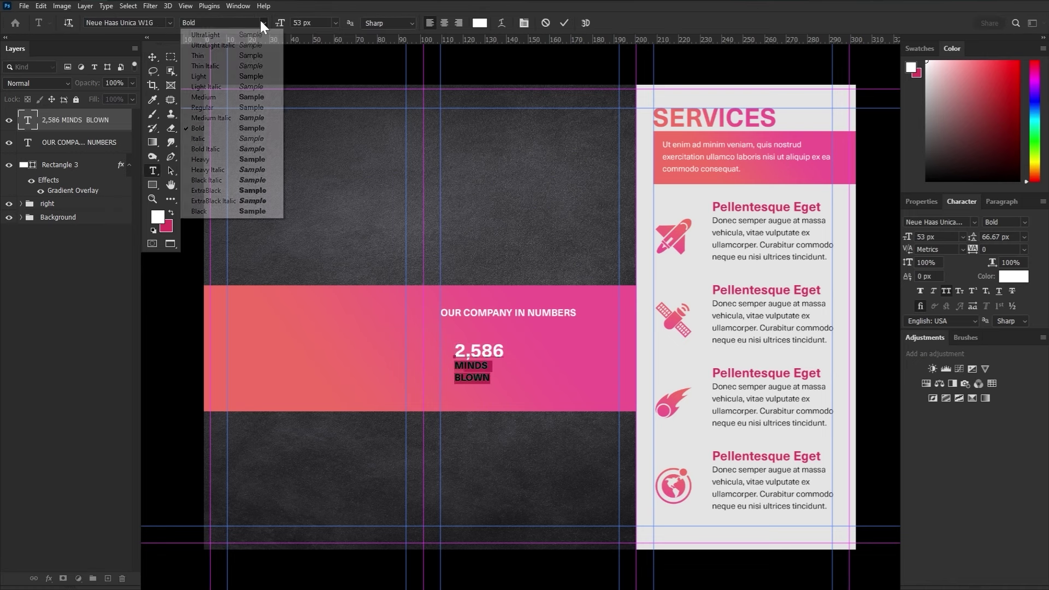
click(261, 86)
click(262, 24)
click(268, 100)
key(ctrl+Return)
key(v)
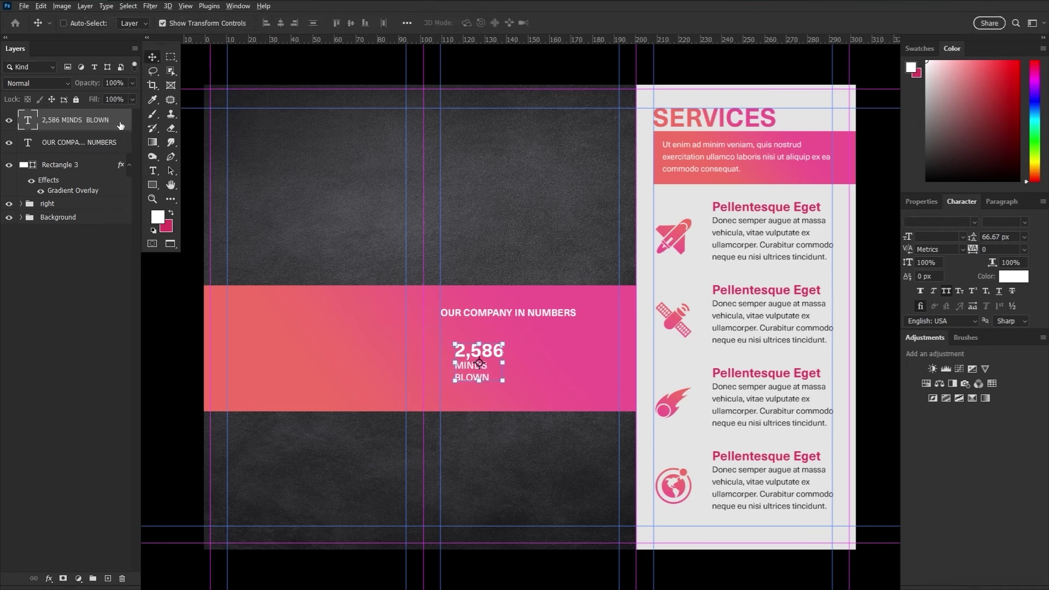
- Duplicate the 2,586 text block to its right and change the copy's caption to "BRANDS BUILT" on two lines
key(ctrl+j)
drag(486, 354, 544, 354)
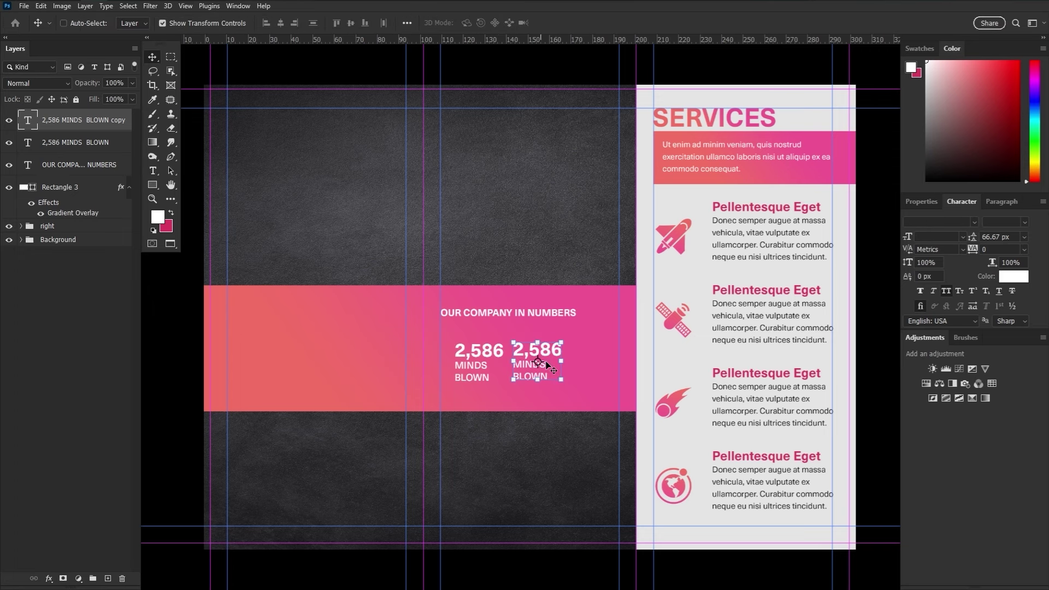
double_click(538, 350)
drag(513, 362, 549, 380)
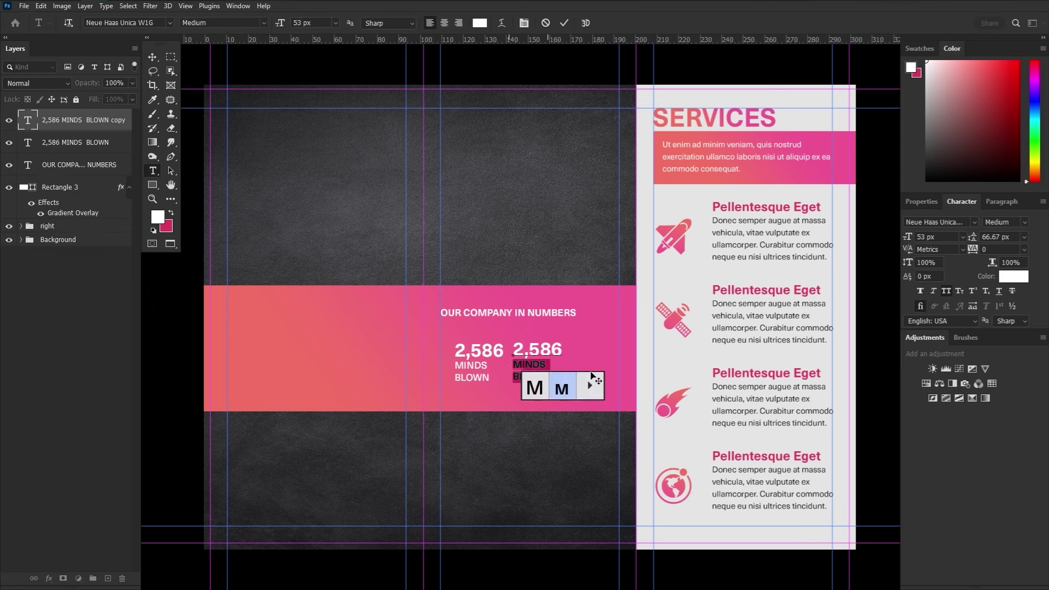
text(BRANDS BUILT)
click(555, 363)
key(Return)
- Change the number in the "BRANDS BUILT" text block to 3000
double_click(550, 350)
text(3)
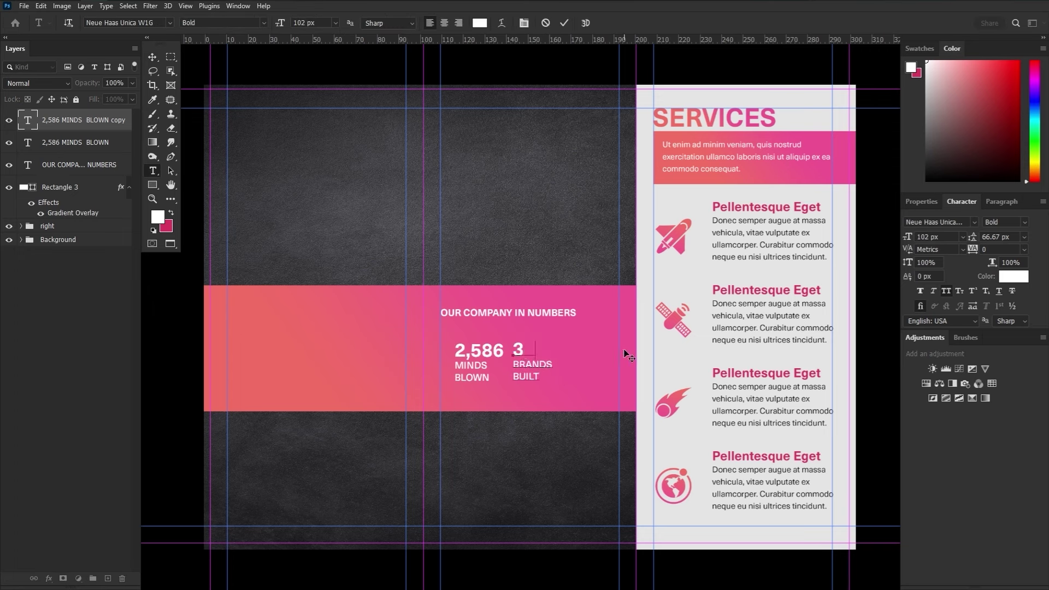
text(000)
click(564, 23)
- Duplicate the "3000 Brands Built" text block to its right and change the copy's number to 105K
key(ctrl+j)
drag(545, 348, 600, 347)
double_click(600, 347)
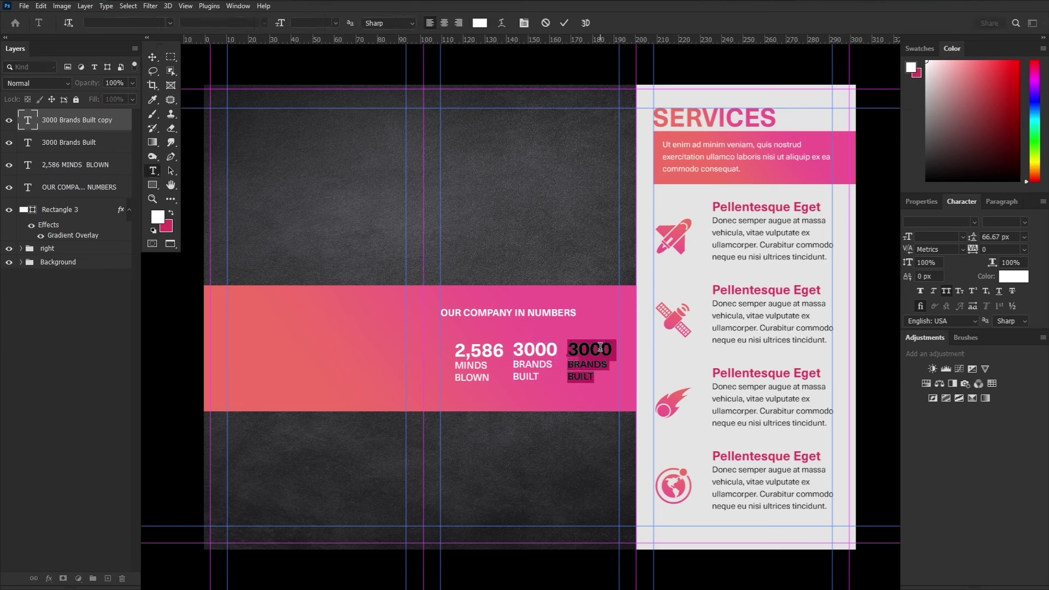
click(600, 347)
double_click(600, 347)
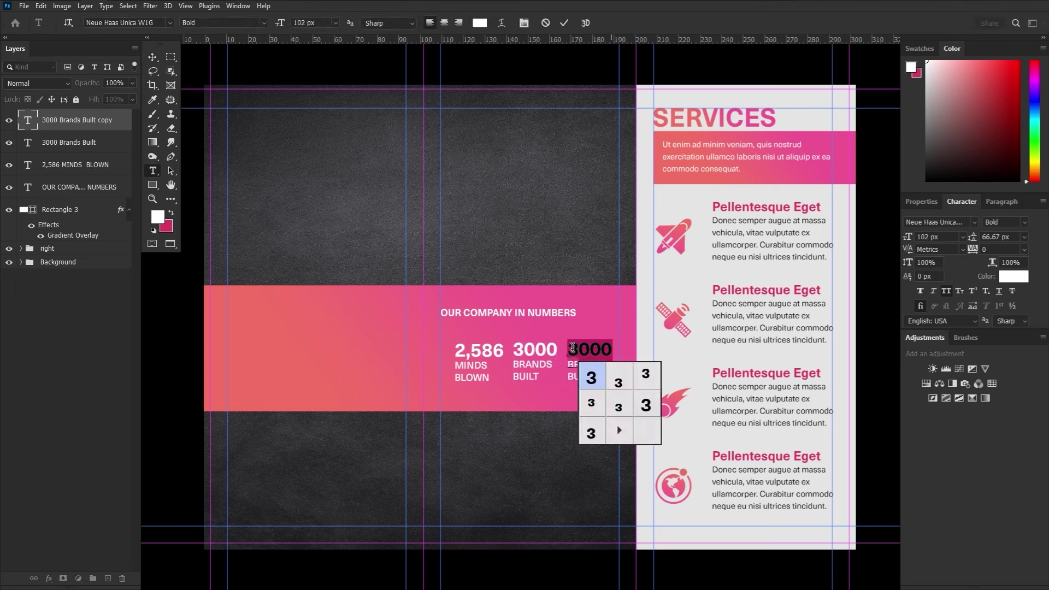
text(105K)
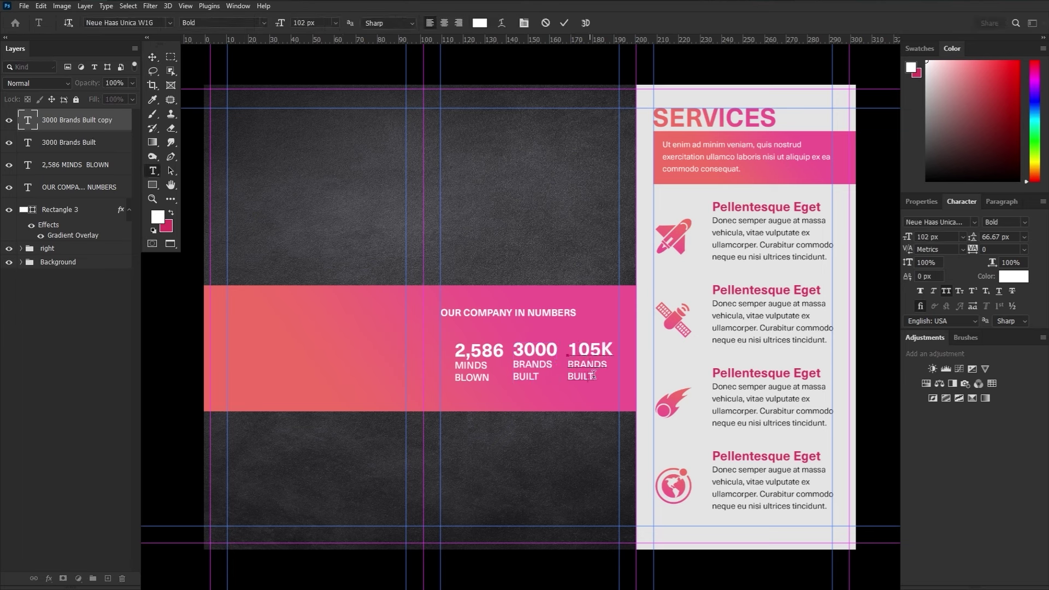
- Replace the caption under 105K with "subscribers gained" on two lines
drag(594, 376, 567, 360)
text(SUBScribers)
key(Return)
text(gained)
click(563, 23)
key(v)
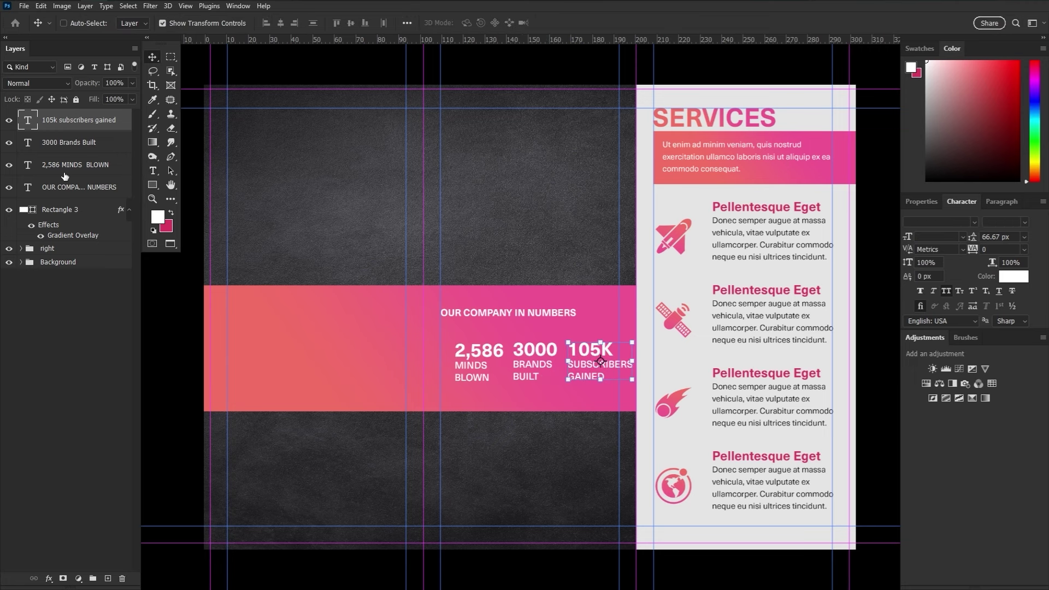
- Move the three statistics blocks left to the panel's margin guide and scale them down slightly
shift+click(66, 185)
click(85, 166)
shift+click(85, 121)
drag(541, 359, 528, 358)
drag(618, 359, 617, 360)
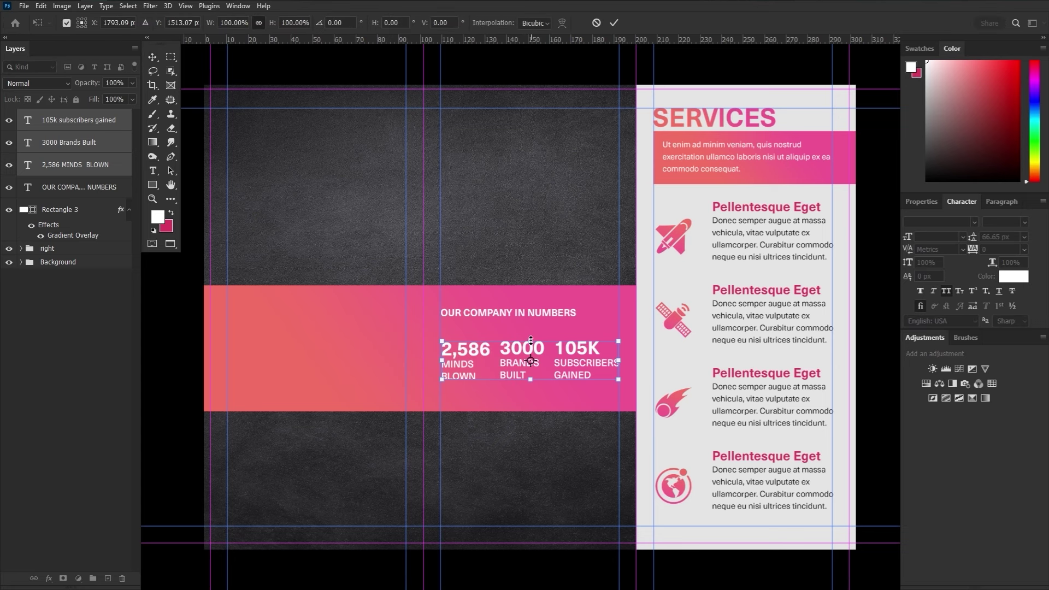
drag(530, 340, 530, 348)
key(Escape)
- Spread the three statistics blocks between the panel's margin guides and nudge them up together
click(85, 166)
click(104, 125)
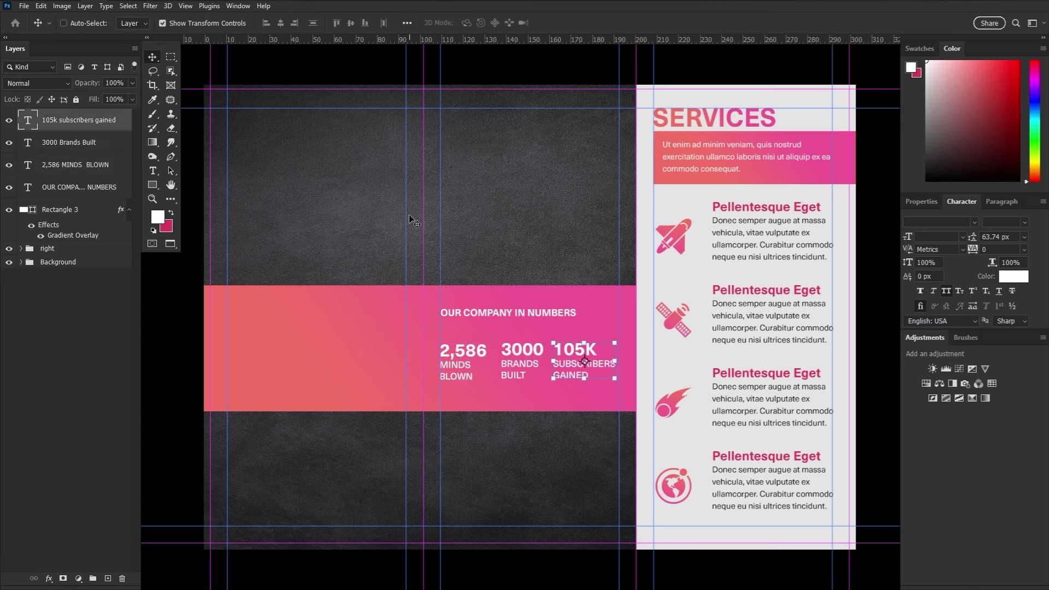
shift+click(115, 167)
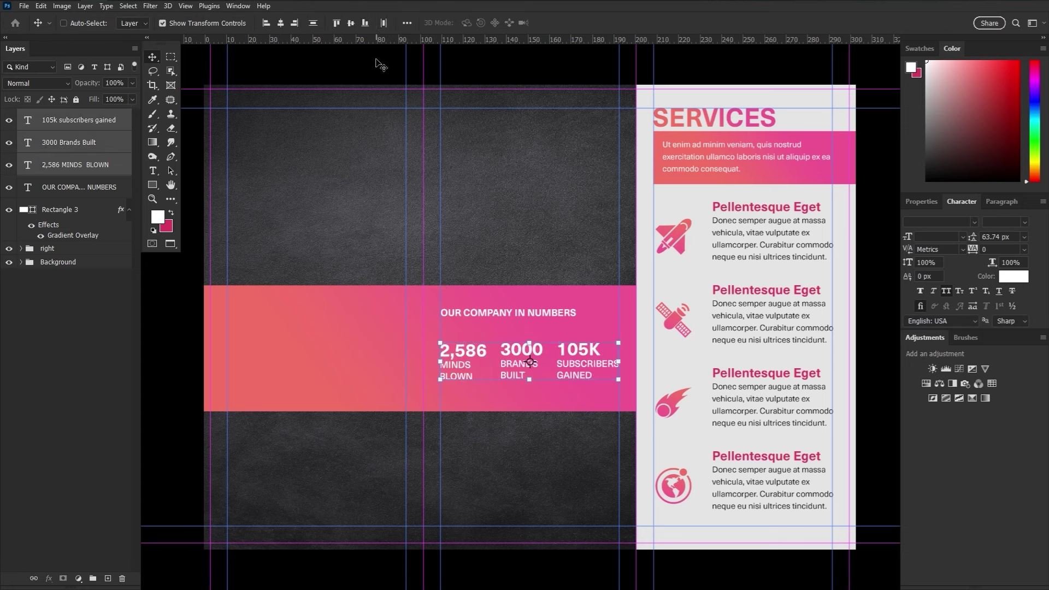
key(shift+Up)
key(shift+Up)
- Nudge the "OUR COMPANY IN NUMBERS" heading down closer to the statistics
click(66, 187)
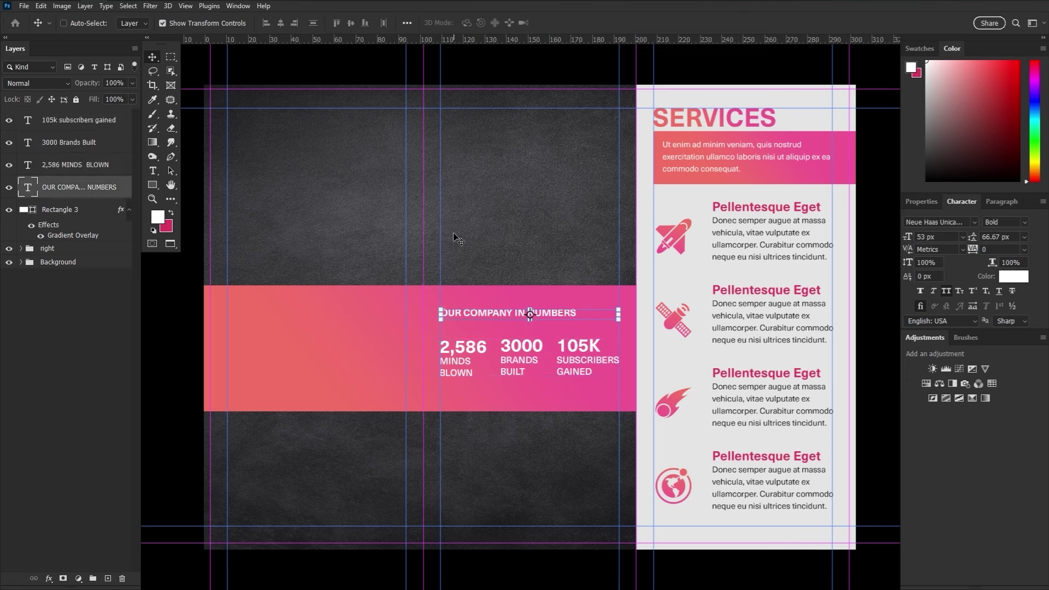
key(Down)
key(Down)
key(Down)
key(Down)
key(Down)
- Reduce the gradient band's height evenly around its center to about 50 mm
key(alt+bracketleft)
key(ctrl+t)
drag(419, 285, 419, 293)
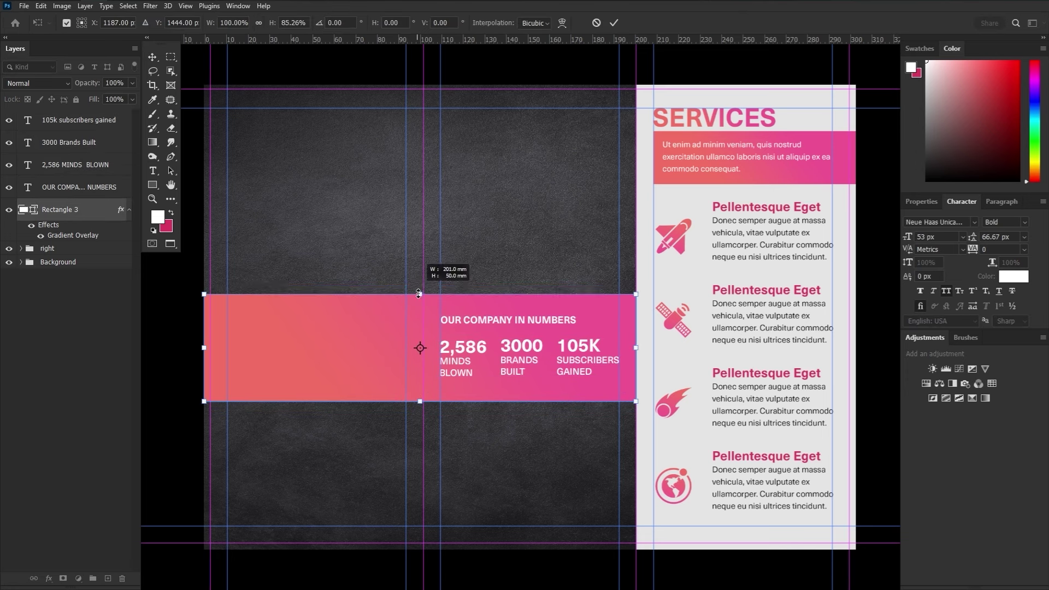
click(614, 23)
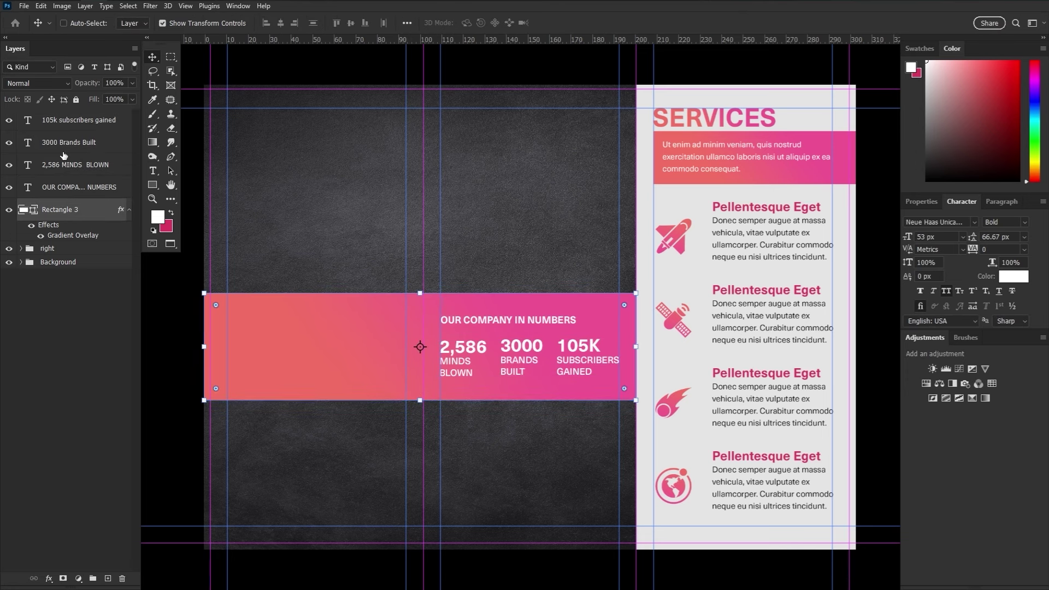
- Group the heading and the three statistics text layers and name the group "stats"
click(64, 186)
shift+click(89, 121)
key(ctrl+g)
double_click(53, 115)
text(stats)
click(91, 142)
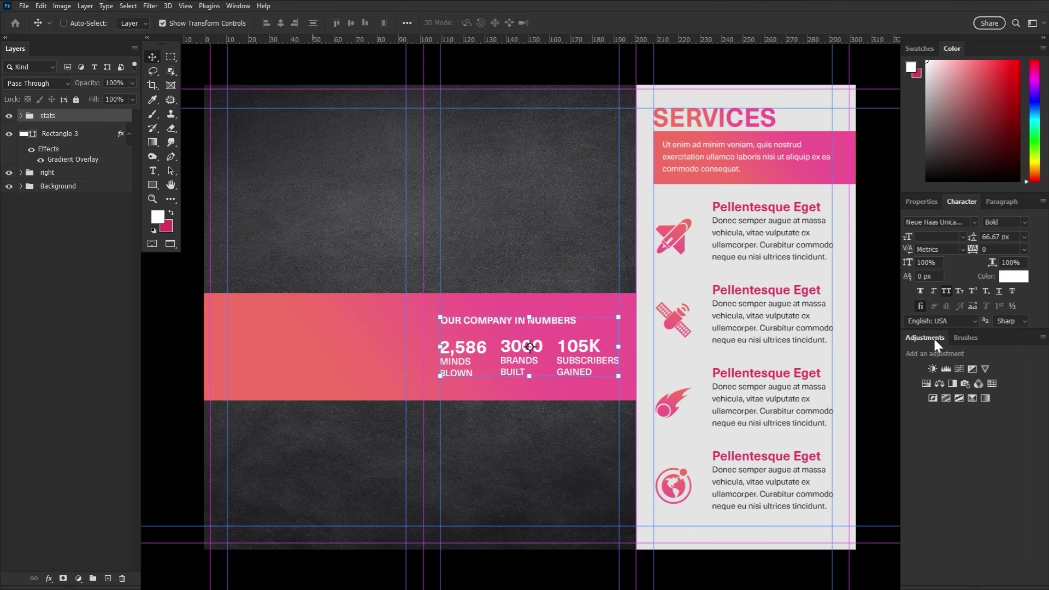
- Place a scaled-down telescope icon above the gradient band's pink end and copy the band's Gradient Overlay onto it
drag(649, 1, 601, 109)
drag(529, 121, 529, 402)
drag(536, 444, 569, 229)
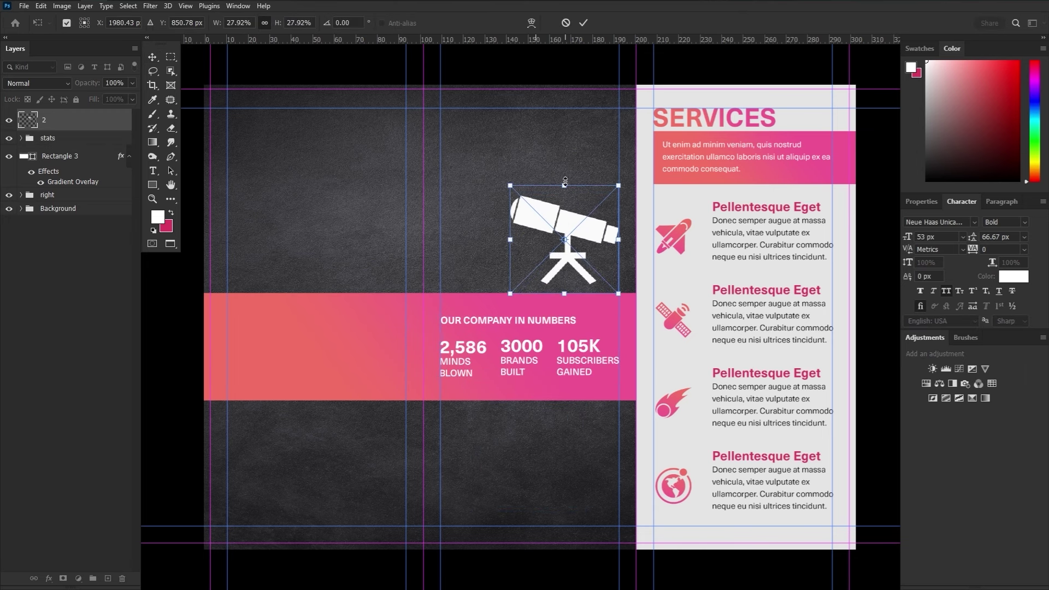
drag(565, 181, 577, 217)
click(583, 23)
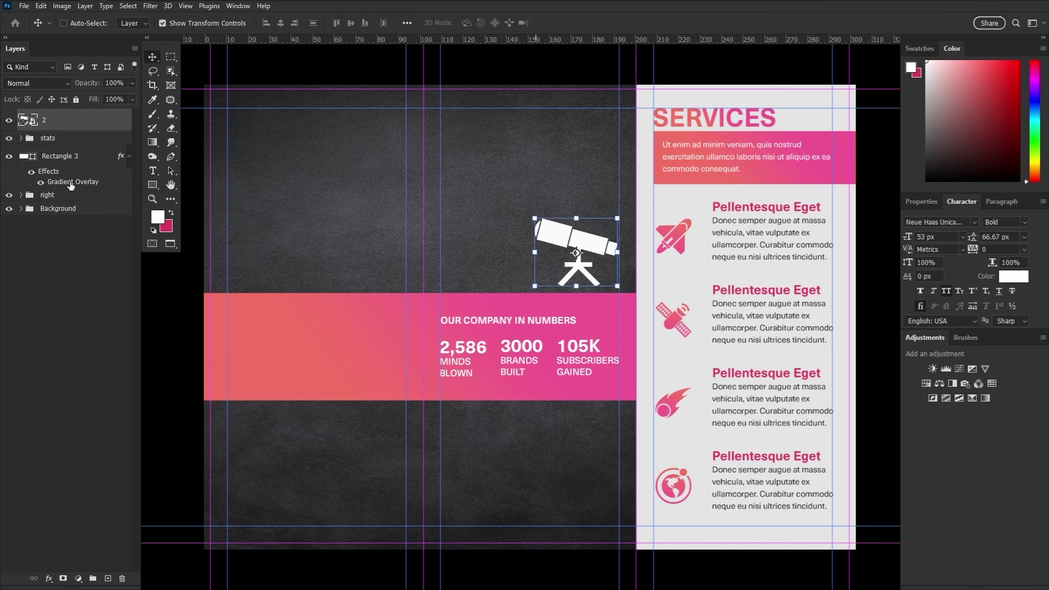
drag(71, 186, 71, 120)
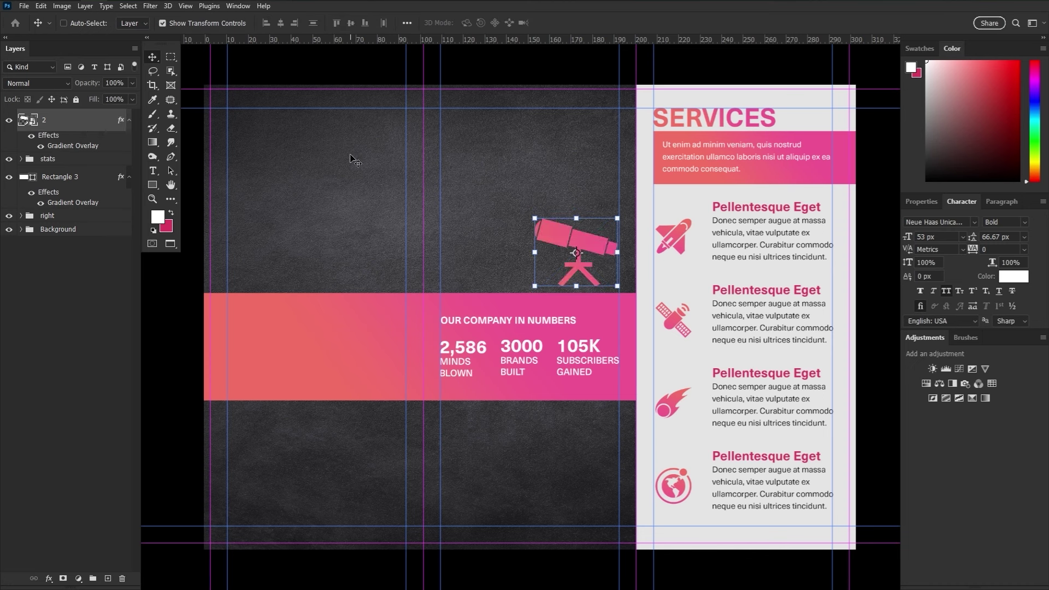
- Place the cut-out photo of the woman on the left panel with its bottom on the gradient band's lower edge
drag(309, 289, 333, 312)
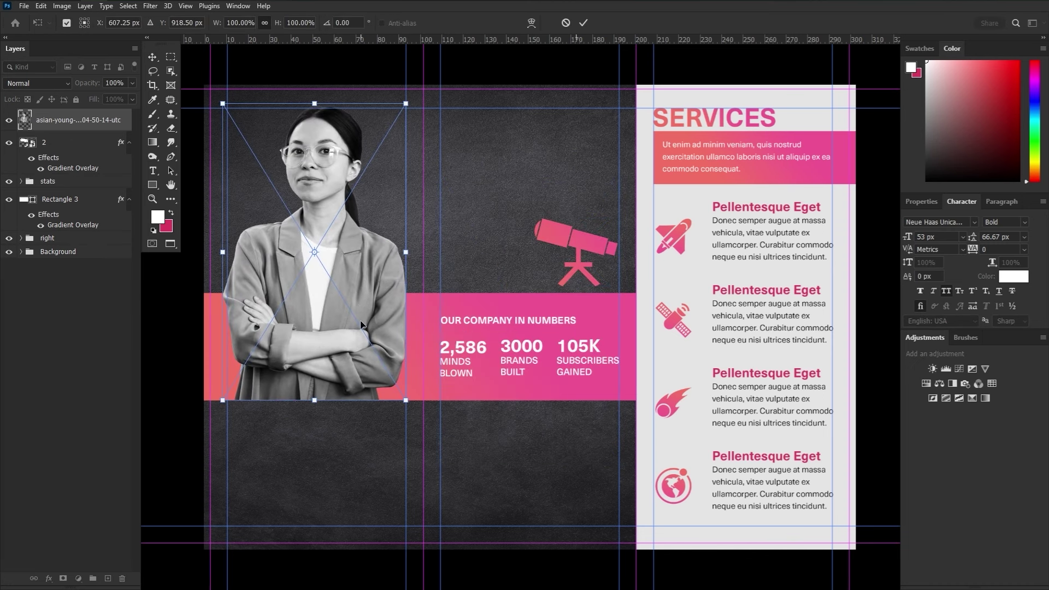
click(583, 22)
- Add the text "WE LOVE CREATIVITY TO THE MOON AND BACK." on four lines beside the woman
click(153, 170)
click(387, 131)
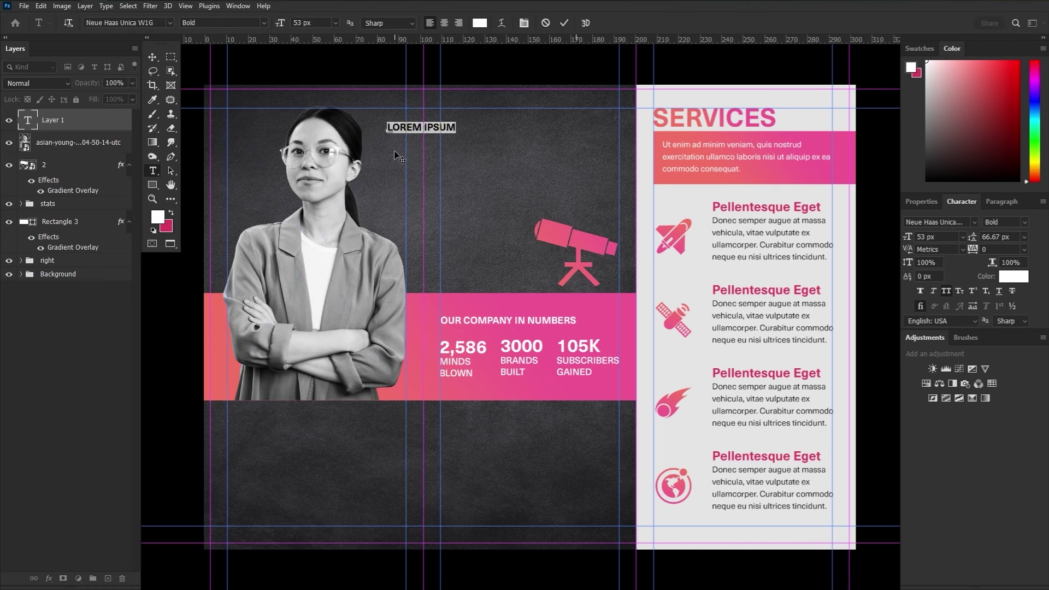
key(ctrl+v)
click(486, 128)
key(Return)
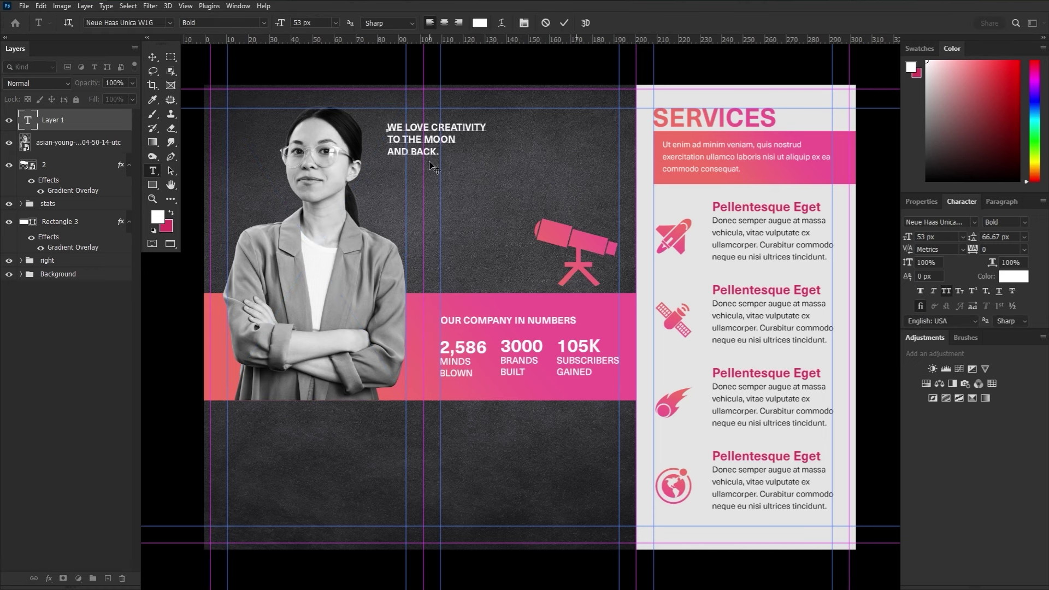
click(431, 128)
key(Return)
- Set the whole "WE LOVE CREATIVITY" heading to ExtraBlack at 166 px and increase its leading
key(ctrl+a)
click(264, 23)
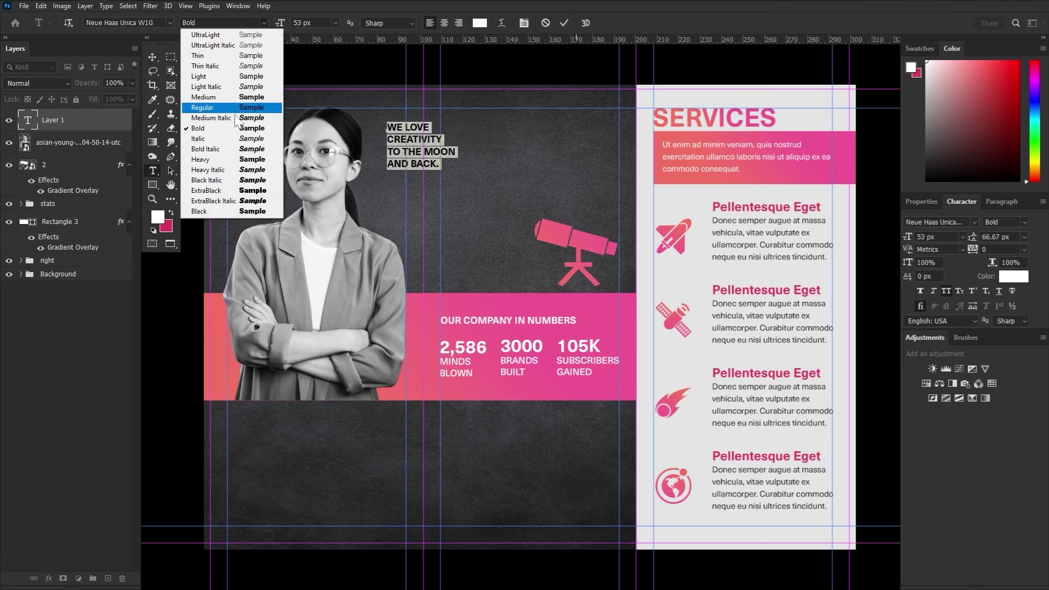
click(241, 191)
drag(282, 23, 333, 32)
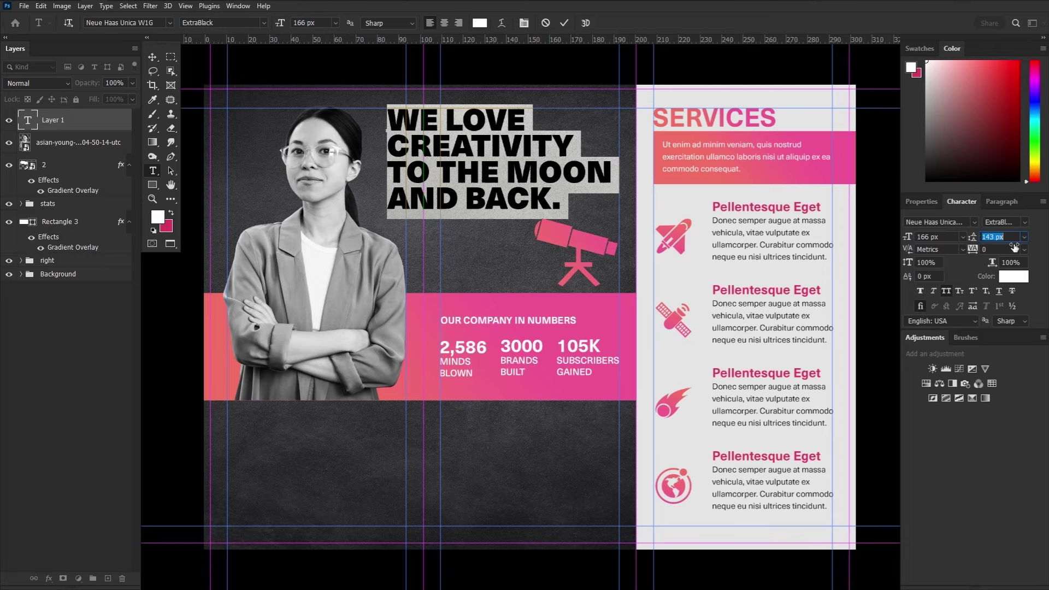
click(152, 57)
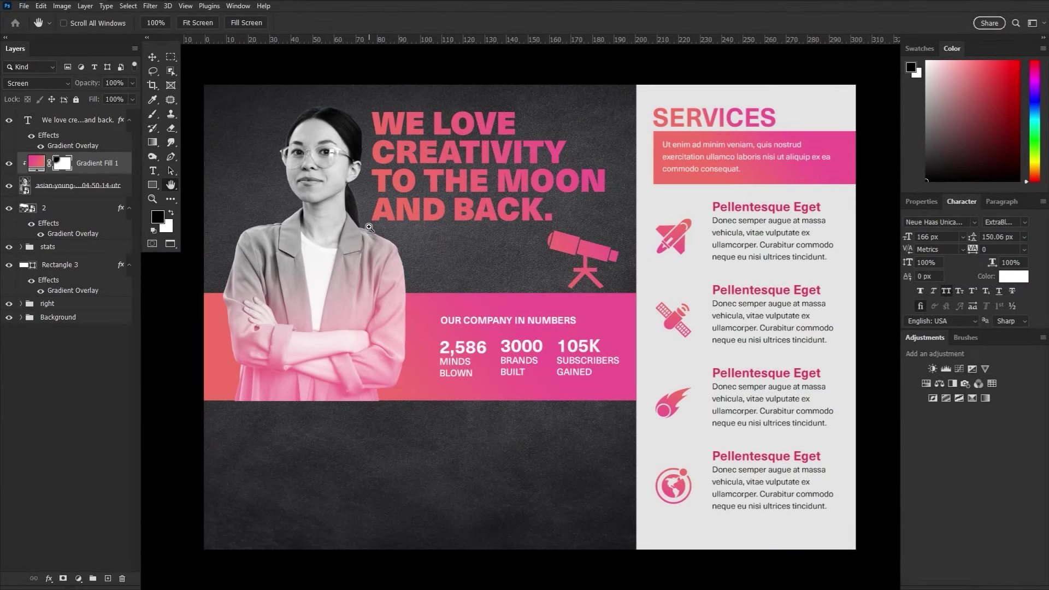
- Show the guides and paste the "Let us bring your vision to life" text into a paragraph box below the woman
key(ctrl+semicolon)
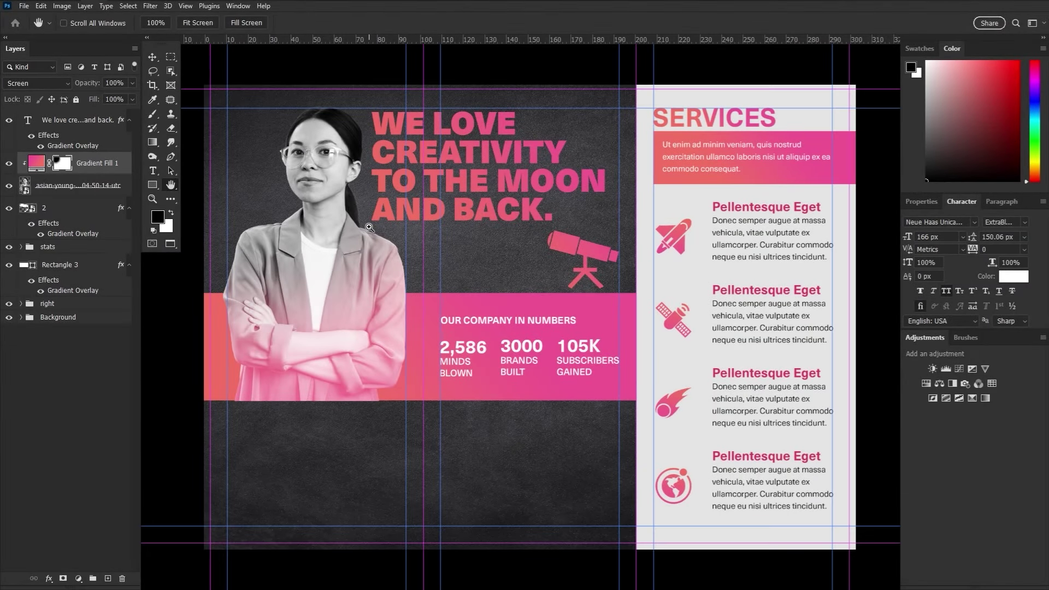
click(86, 187)
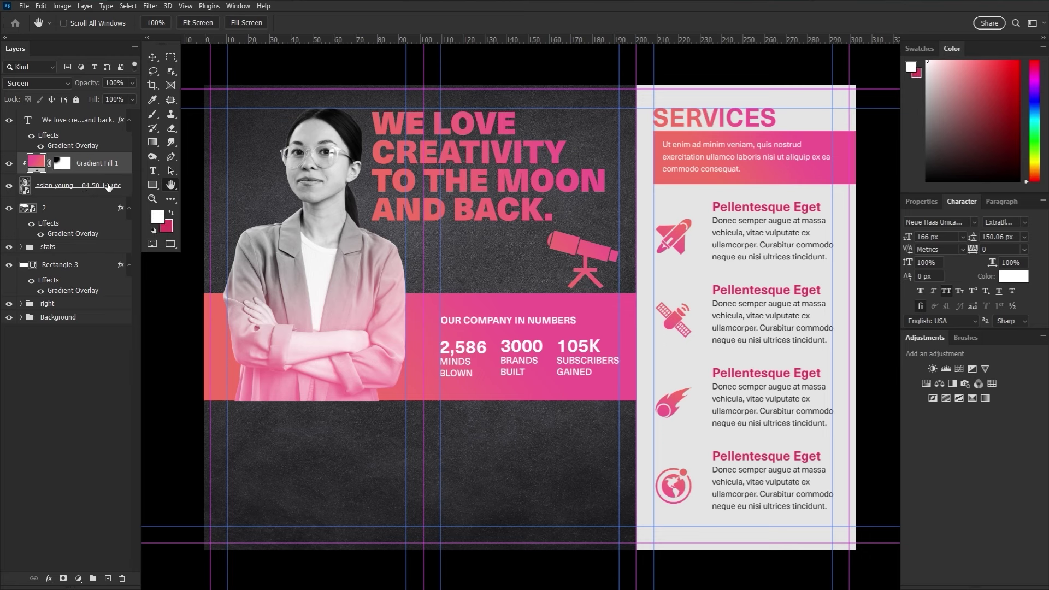
click(153, 57)
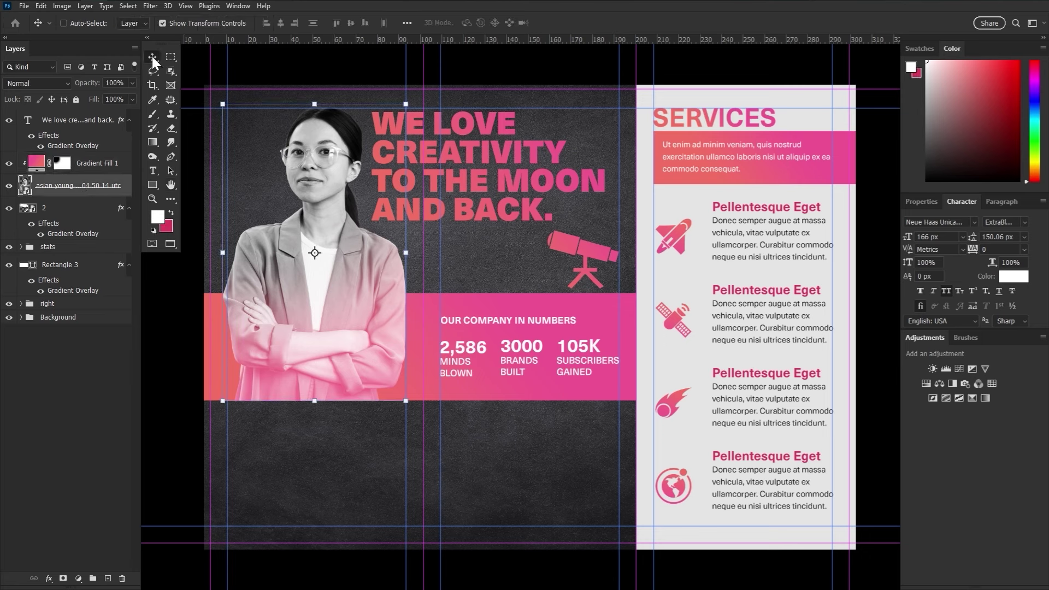
click(172, 184)
click(78, 119)
drag(236, 410, 399, 522)
right_click(294, 455)
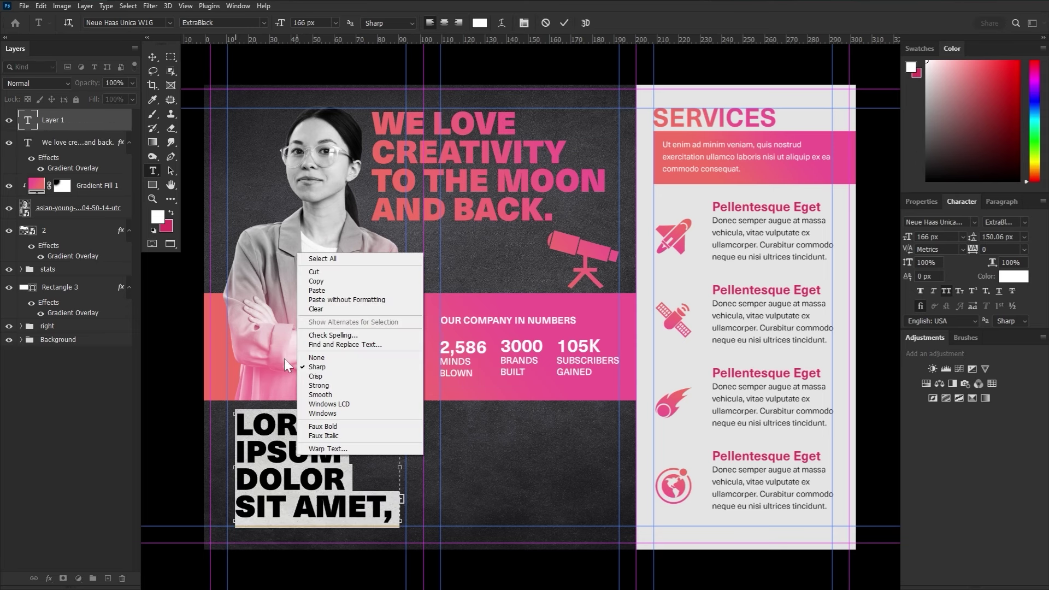
click(312, 286)
right_click(279, 430)
click(304, 233)
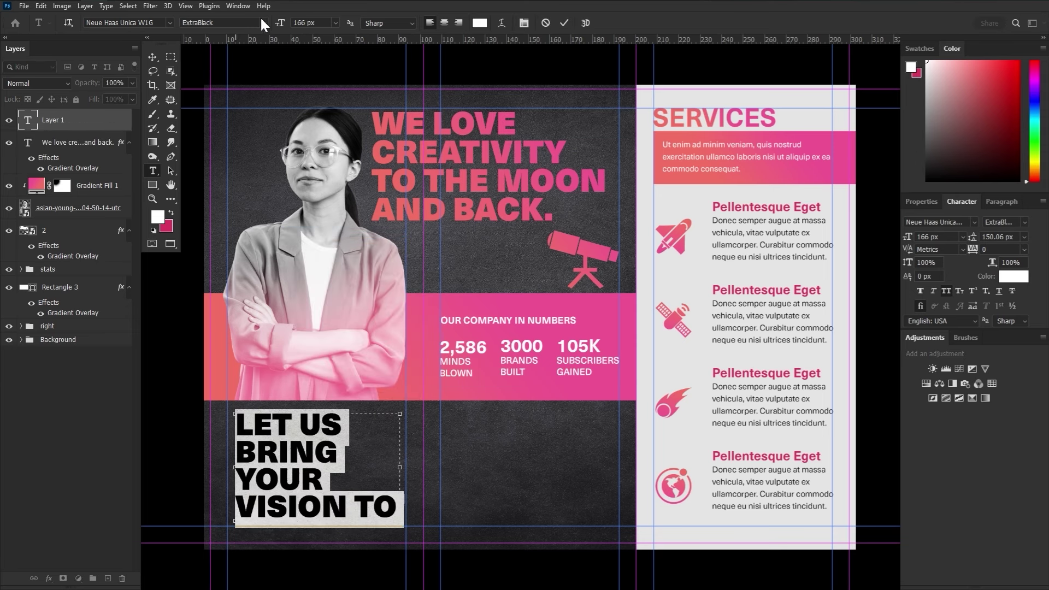
- Set the pasted text to Regular at 38 px with 59 px leading, with All Caps only on its heading
click(263, 23)
click(219, 98)
drag(281, 25, 202, 41)
drag(972, 237, 922, 239)
drag(278, 24, 286, 26)
click(946, 290)
drag(235, 416, 306, 428)
click(946, 291)
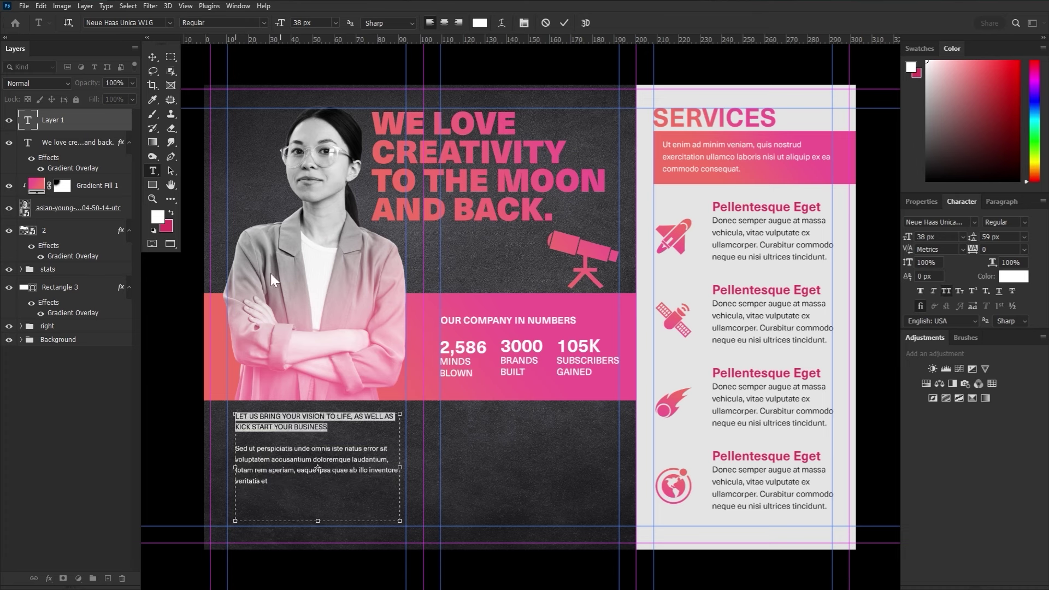
- Make the "Let us bring your vision to life" heading Bold and dark pink, and enlarge it slightly
click(171, 212)
click(264, 23)
click(251, 127)
drag(279, 23, 285, 25)
- Enlarge the body paragraph slightly and set the whole text block's leading to 71 px
drag(269, 482, 223, 451)
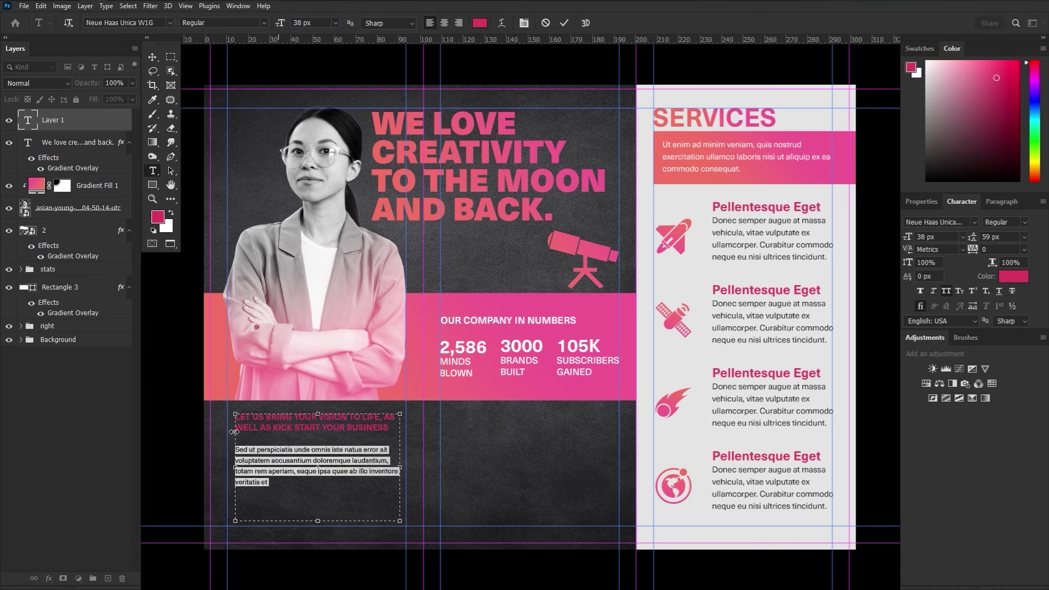
drag(277, 28, 283, 27)
drag(312, 521, 232, 415)
drag(972, 236, 979, 237)
key(ctrl+Return)
key(v)
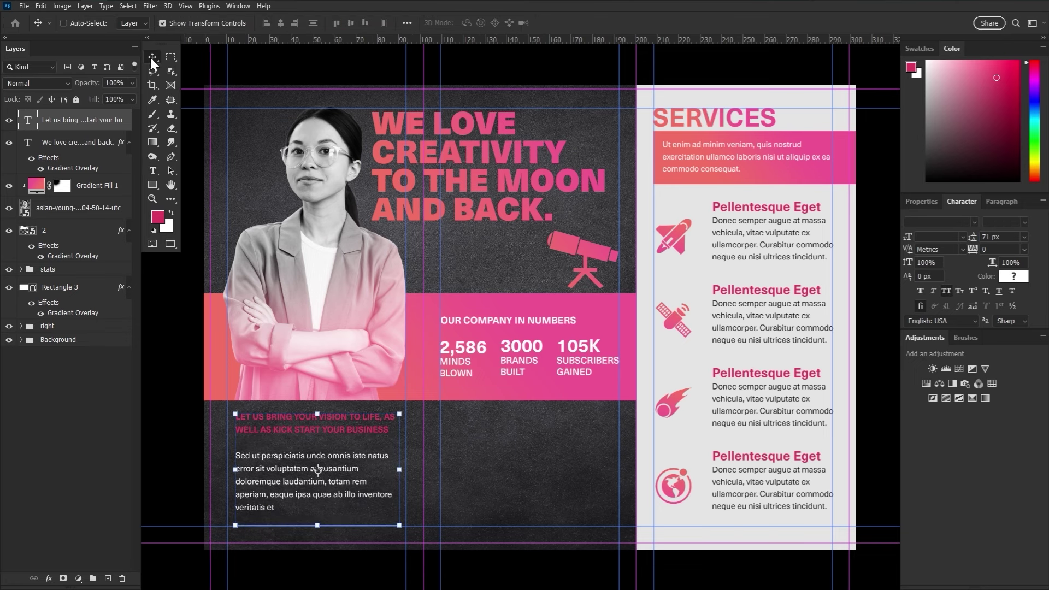
- Shorten the text block's frame and shift it slightly down between the gradient band and the lower guide
double_click(255, 490)
click(558, 23)
key(shift+Down)
key(shift+Down)
key(shift+Down)
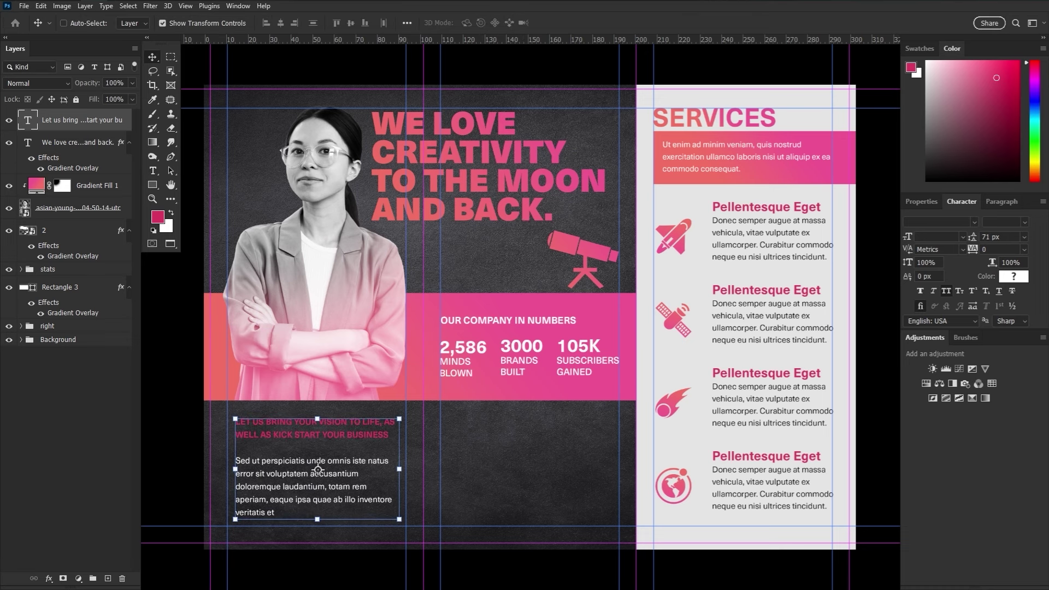
- Add a paragraph text box below the company statistics and paste the benefits list into it
key(t)
drag(448, 418, 613, 520)
right_click(479, 234)
click(540, 238)
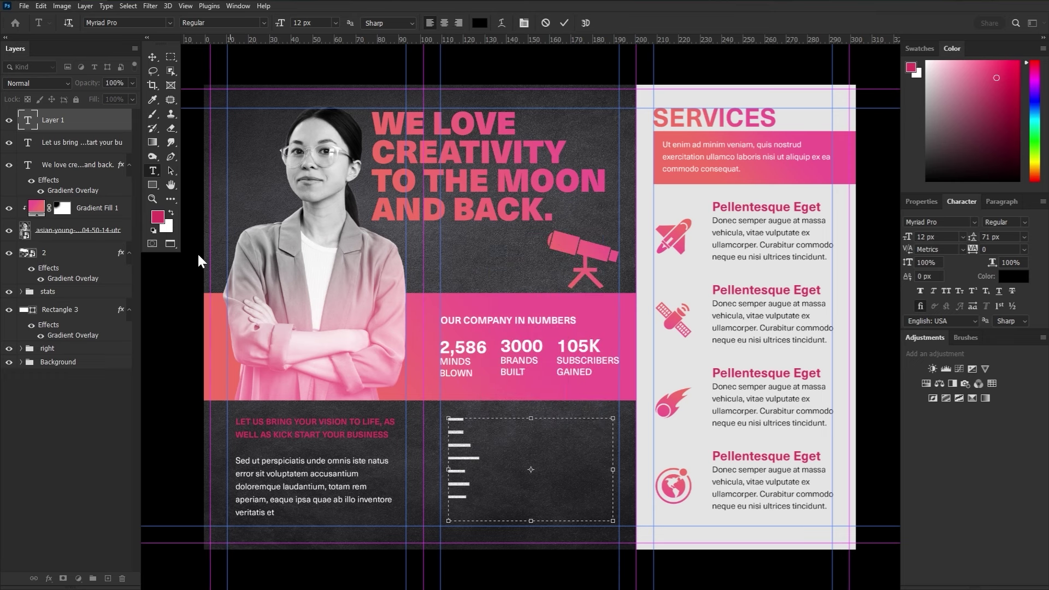
- Set the benefits list's colour to white and its font to Neue Haas Unica W1G
click(171, 213)
click(264, 23)
click(138, 21)
text(ne)
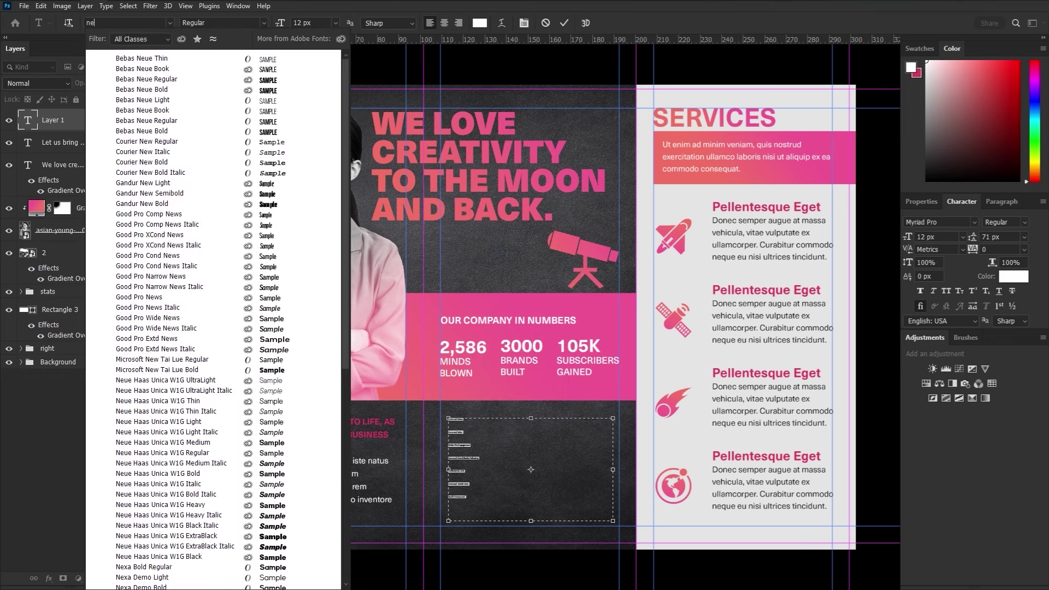
click(168, 23)
click(169, 23)
click(352, 67)
click(269, 58)
click(264, 23)
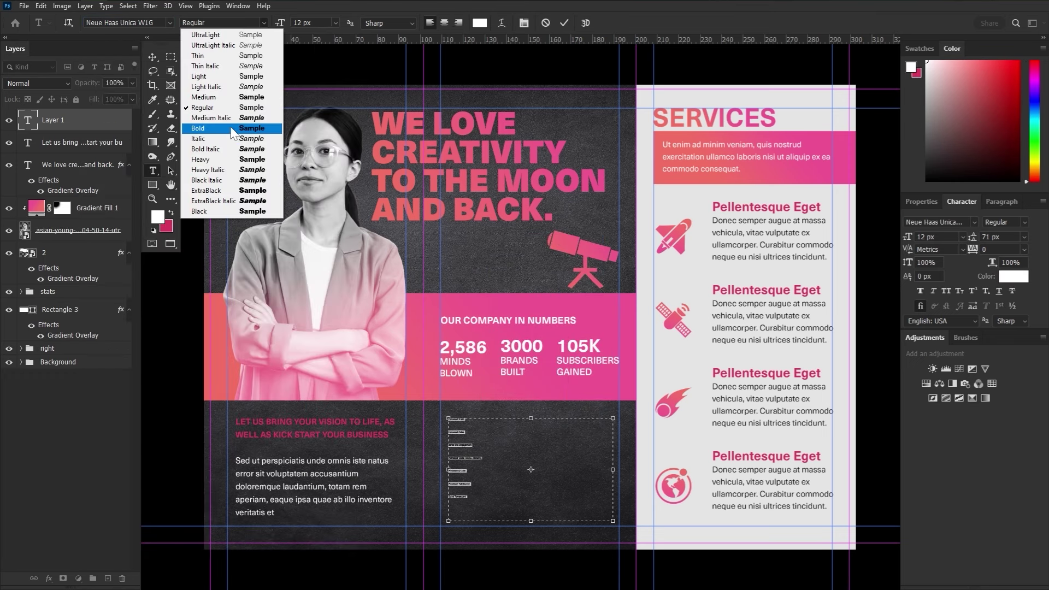
- Set the benefits list to Bold at 52 px with 88 px leading
click(236, 129)
drag(281, 23, 299, 66)
click(299, 67)
- Shift the benefits list to the right, leaving room for icons and keeping its frame within the column guide
key(v)
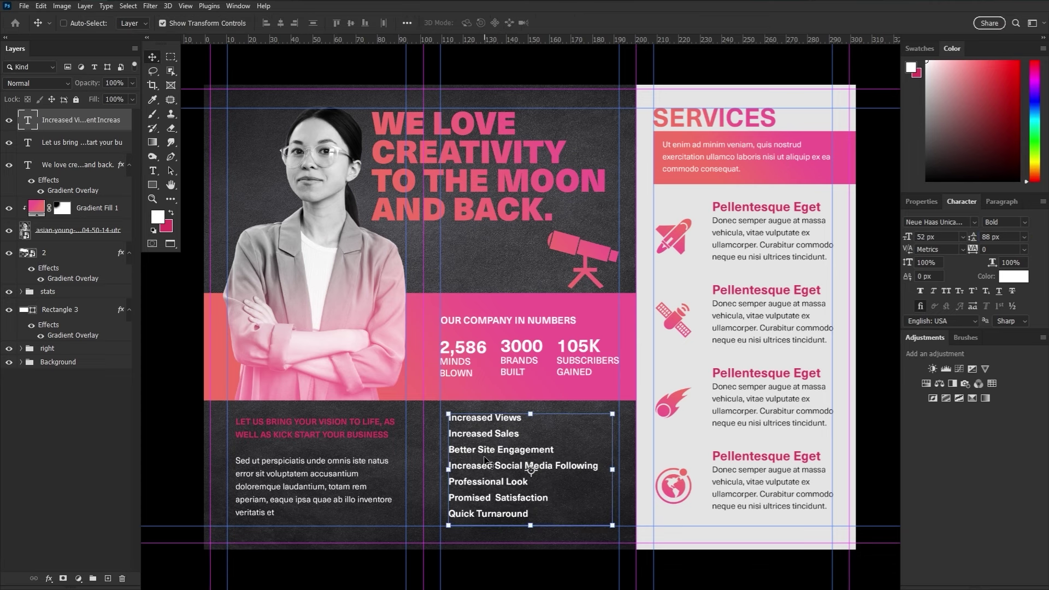
key(Right)
key(Right)
key(Right)
key(Right)
key(Right)
key(Right)
key(Right)
key(Right)
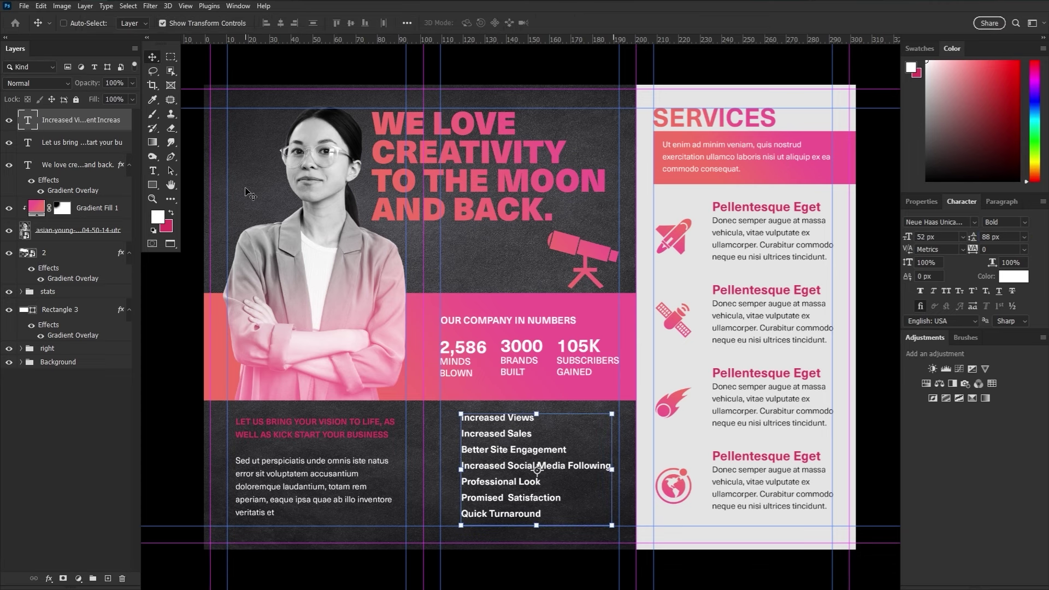
- Place the Check Circle icon and scale it down beside the "Increased Views" line
click(153, 198)
click(471, 511)
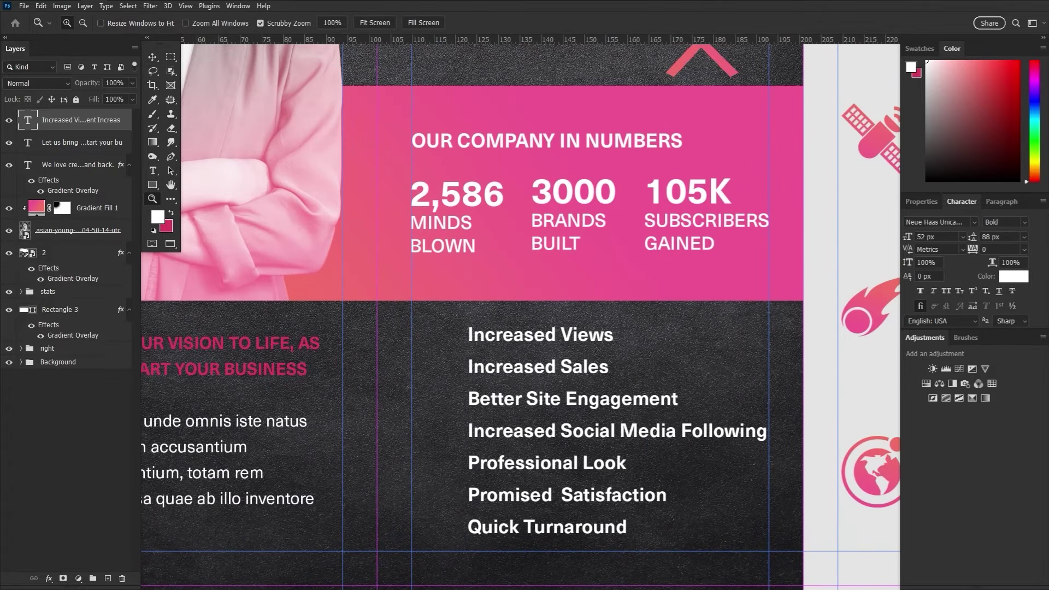
drag(410, 295, 509, 369)
drag(539, 319, 461, 338)
drag(450, 356, 473, 342)
key(Return)
key(v)
click(175, 24)
click(174, 24)
- Fine-tune the check icon's size and line it up just left of "Increased Views"
key(ctrl+t)
click(583, 22)
mouse_move(535, 360)
mouse_down()
mouse_move(508, 364)
mouse_move(521, 361)
mouse_up()
key(Down)
key(Down)
key(Down)
key(Down)
key(Down)
key(Down)
key(shift+Left)
key(shift+Left)
key(shift+Left)
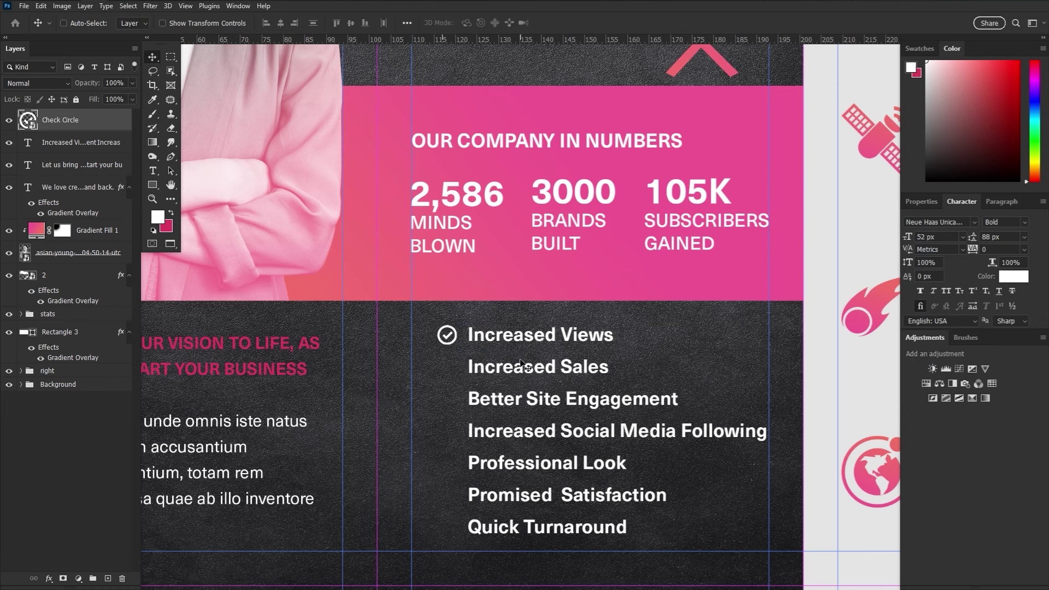
key(shift+Right)
- Duplicate the check icon down to the "Increased Sales" and "Better Site Engagement" lines
key(ctrl+j)
key(shift+Down)
key(shift+Down)
key(shift+Down)
key(shift+Down)
key(shift+Down)
key(shift+Down)
key(shift+Down)
key(shift+Down)
key(shift+Down)
key(ctrl+j)
key(shift+Down)
key(shift+Down)
key(shift+Down)
key(shift+Down)
key(shift+Down)
key(shift+Down)
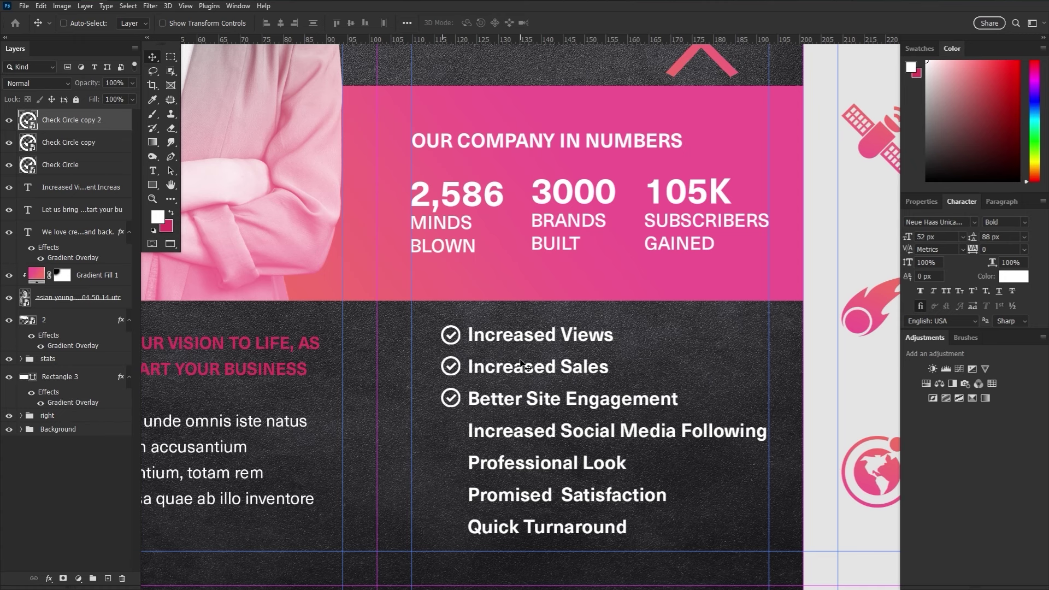
- Duplicate the check icon down to the "Increased Social Media Following" and "Professional Look" lines
key(ctrl+j)
key(shift+Down)
key(shift+Down)
key(shift+Down)
key(shift+Down)
key(shift+Down)
key(shift+Down)
key(ctrl+j)
key(shift+Down)
key(shift+Down)
key(shift+Down)
key(shift+Down)
key(shift+Down)
key(shift+Down)
key(Down)
key(Down)
- Duplicate the check icon down to the "Promised Satisfaction" and "Quick Turnaround" lines
key(ctrl+j)
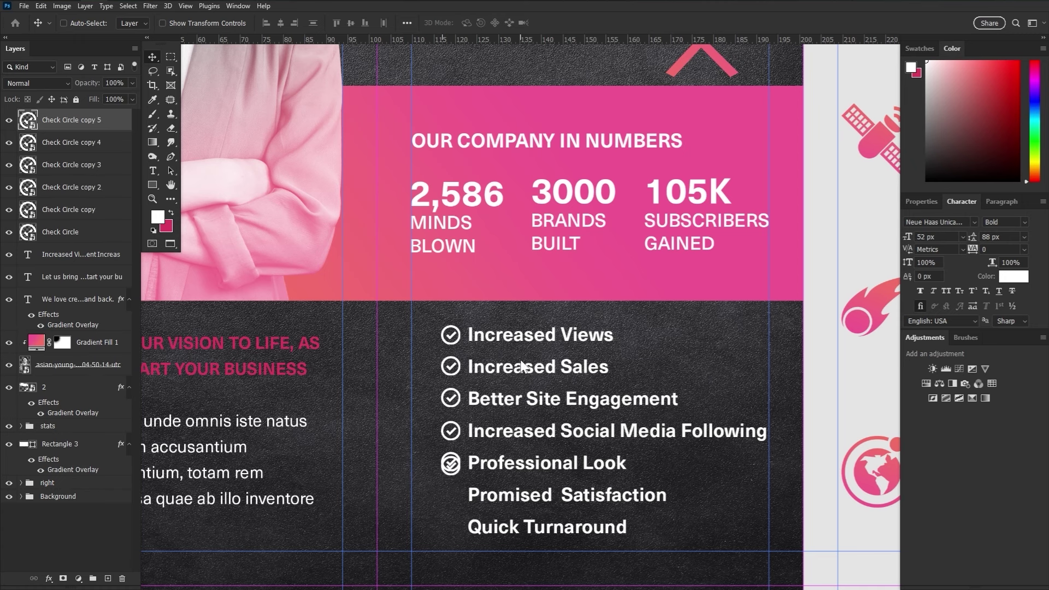
key(shift+Down)
key(shift+Down)
key(shift+Down)
key(shift+Down)
key(shift+Down)
key(shift+Down)
key(ctrl+j)
key(shift+Down)
key(shift+Down)
key(shift+Down)
key(shift+Down)
key(shift+Down)
key(shift+Down)
- Distribute the seven check icons evenly in height and shift them slightly left, away from the text
shift+click(88, 256)
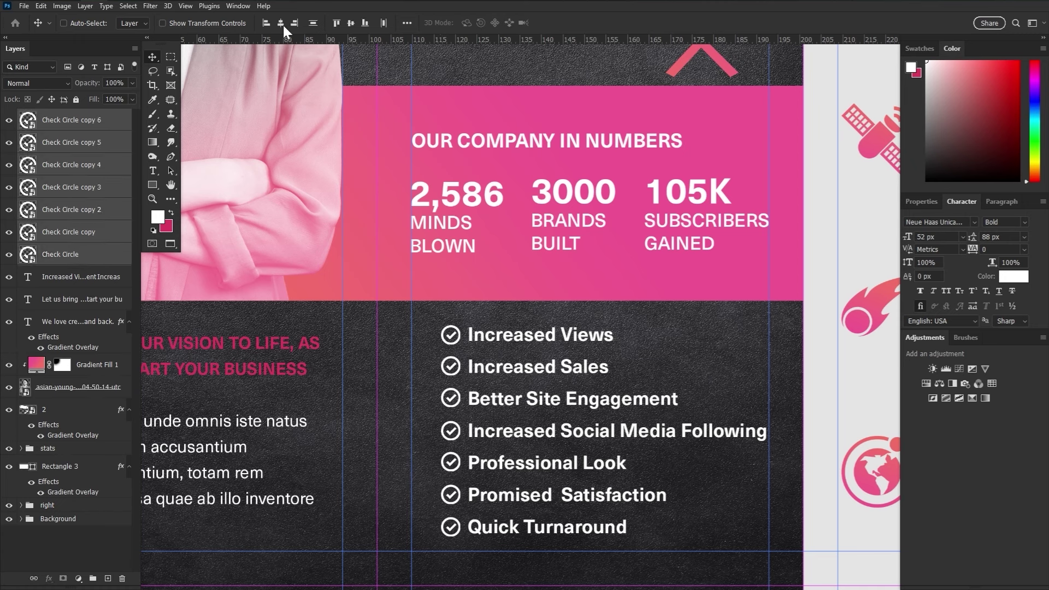
click(313, 24)
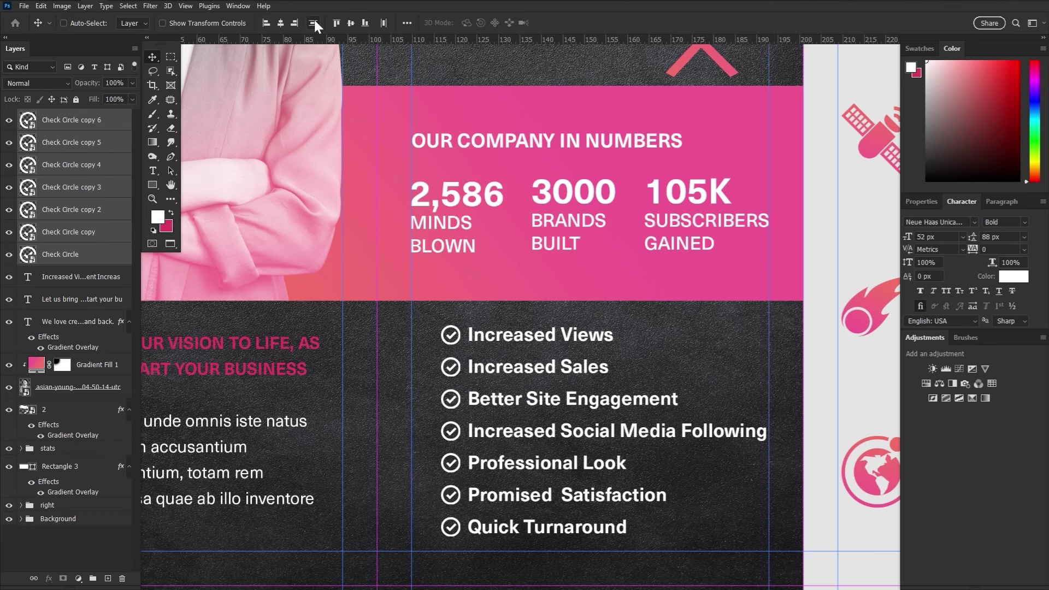
key(Left)
key(Left)
key(Left)
key(Left)
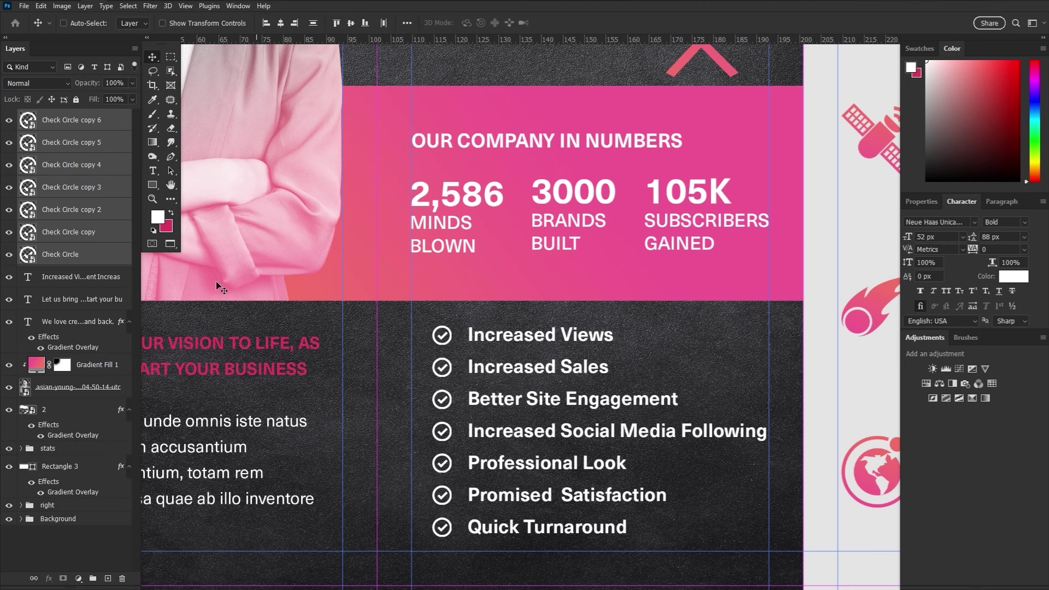
- Copy the pink Gradient Overlay onto all seven check icons
click(107, 434)
alt+drag(78, 348, 78, 254)
alt+drag(80, 279, 82, 209)
alt+drag(82, 235, 81, 187)
alt+drag(82, 213, 81, 142)
alt+drag(79, 168, 77, 120)
click(64, 369)
scroll(67, 143, up, 1)
- Group the seven check icon layers and name the group "checks"
shift+click(74, 121)
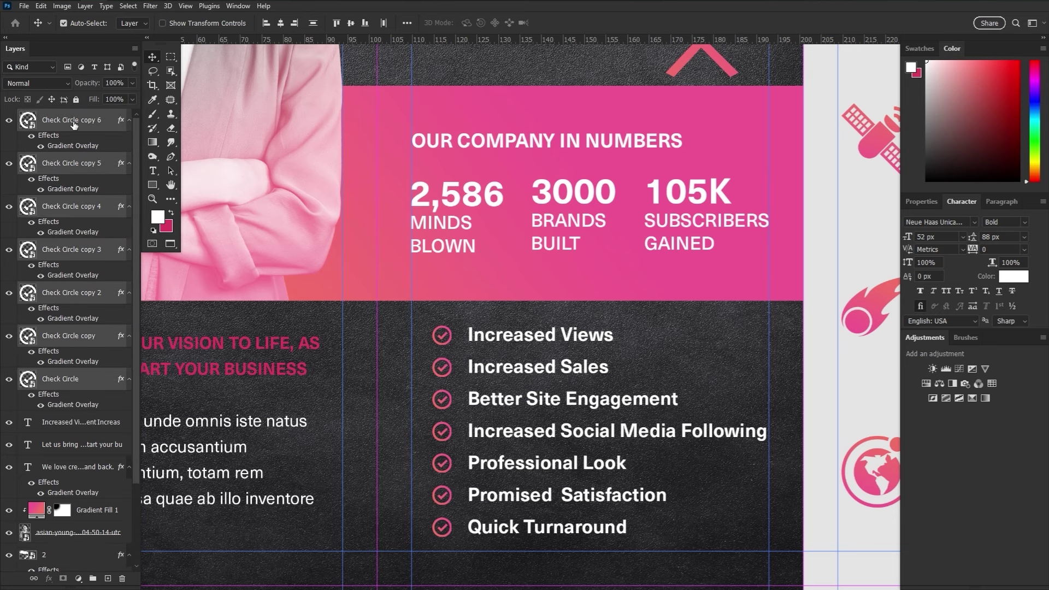
key(ctrl+g)
double_click(53, 115)
text(checks)
- Group the benefits text with the check icons as "List" and collapse the headline layer's effects
click(98, 132)
shift+click(102, 119)
key(ctrl+g)
double_click(53, 116)
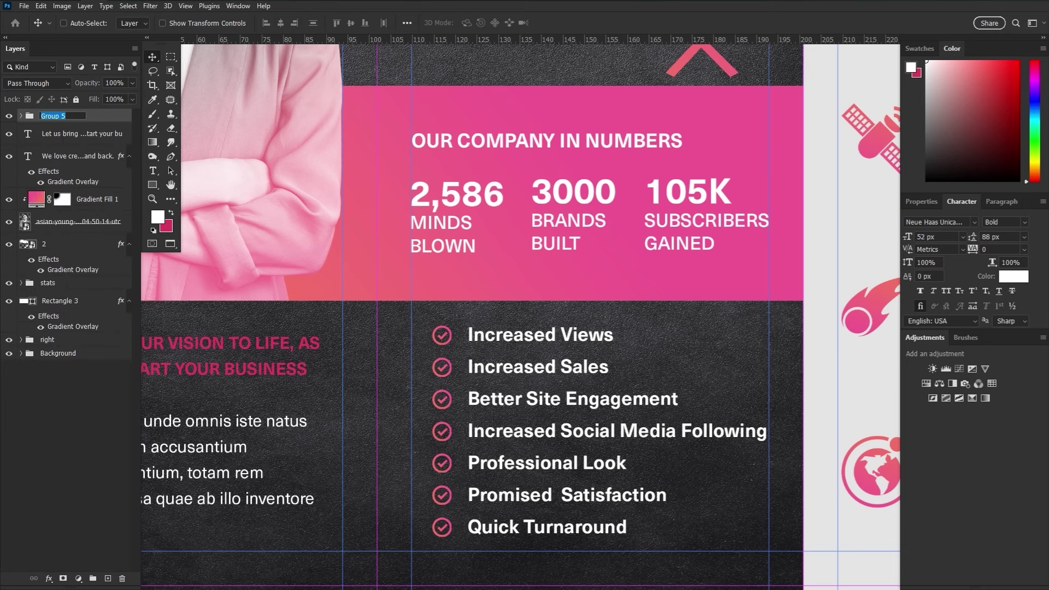
click(101, 140)
click(129, 156)
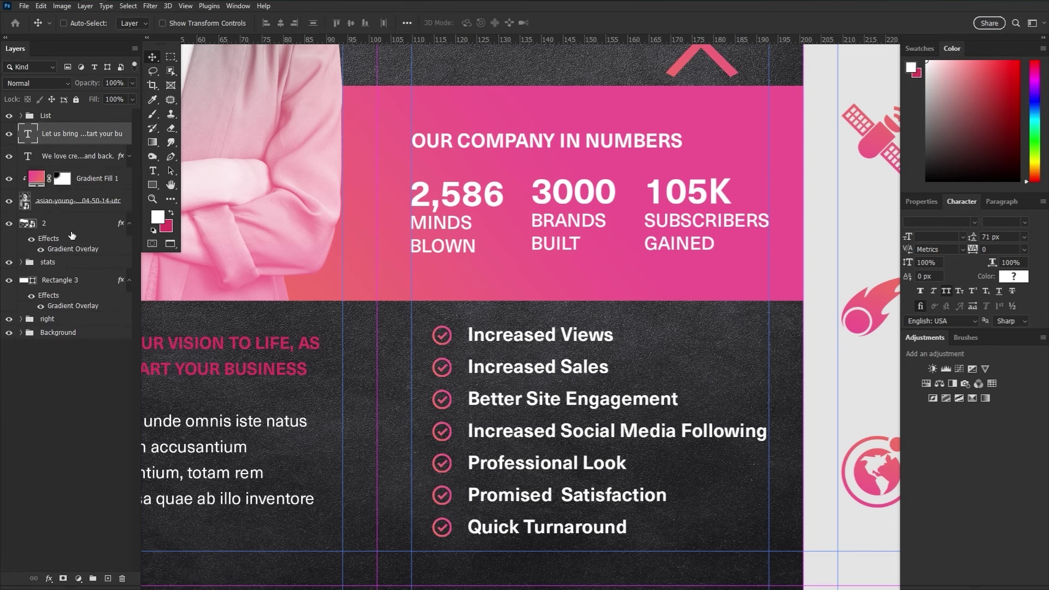
- Group the "Let us bring" text layer and the List group, and name the new group "bottom"
click(73, 263)
key(z)
drag(424, 270, 359, 218)
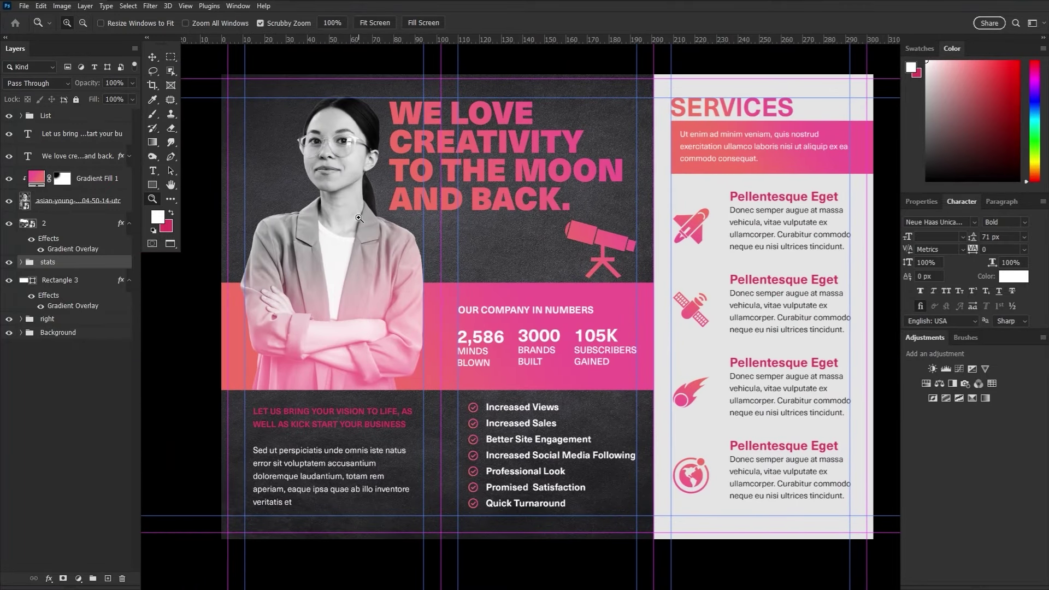
click(101, 158)
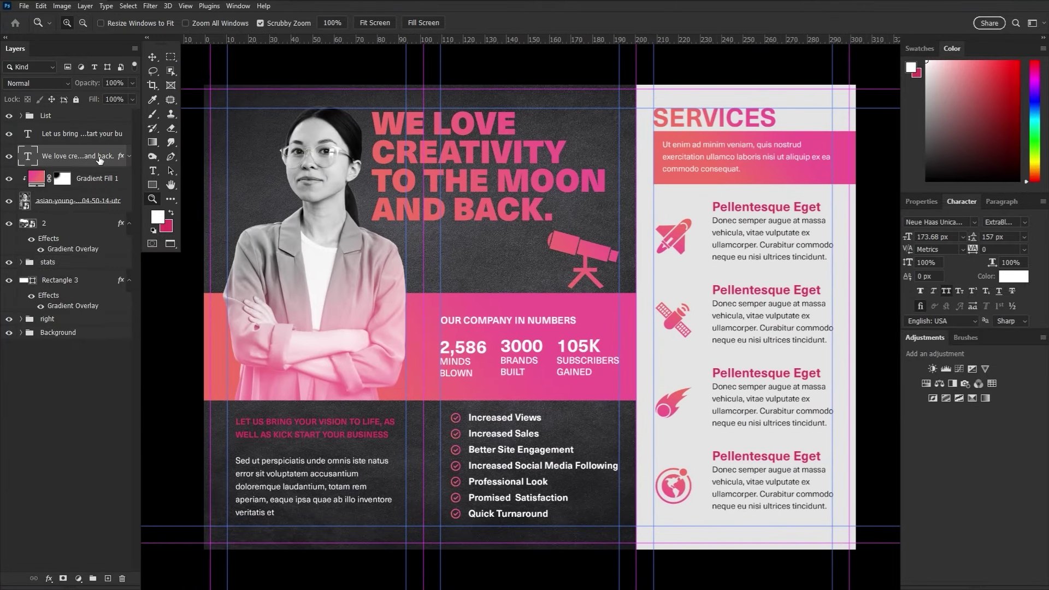
click(90, 133)
shift+click(87, 118)
key(ctrl+g)
double_click(52, 116)
text(bottom)
key(Return)
- Group the headline, gradient fill, woman photo and telescope layers and start renaming that group
click(88, 136)
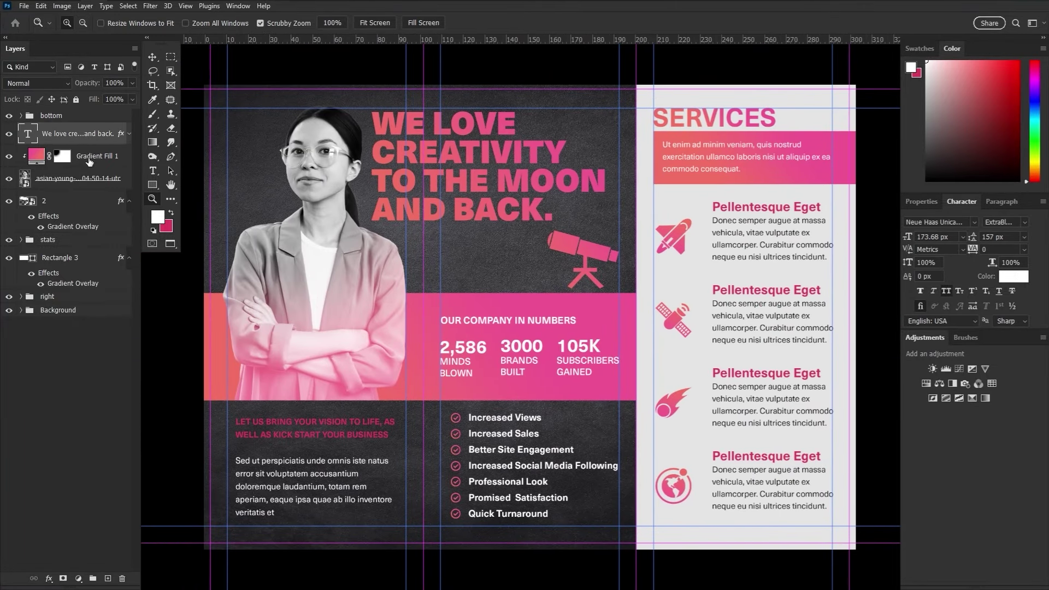
shift+click(76, 201)
key(ctrl+g)
double_click(52, 129)
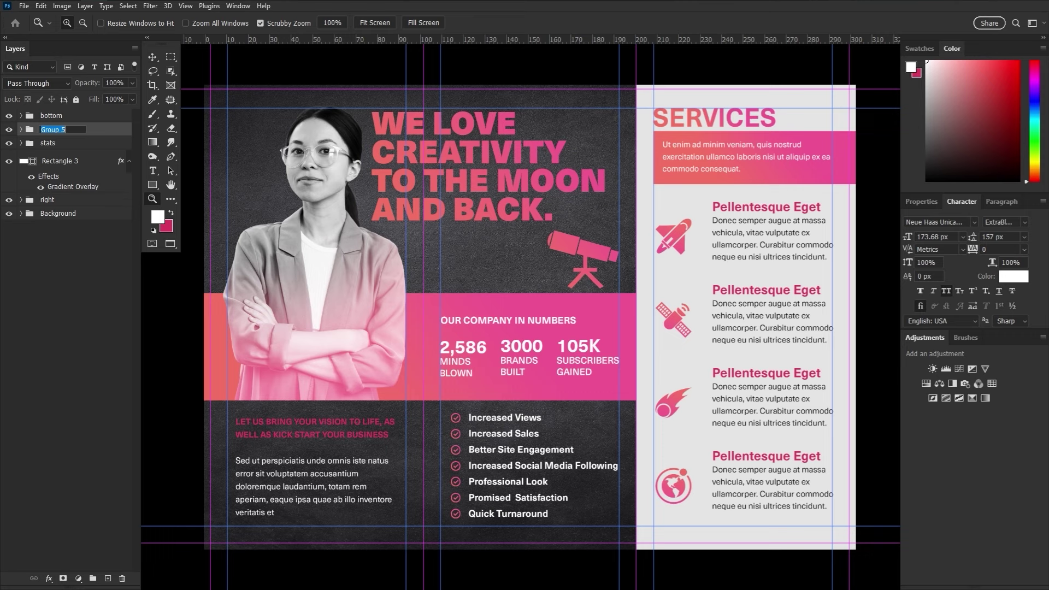
- Combine the bottom, headline-and-photo and stats groups into one group named "Middle"
click(62, 147)
shift+click(71, 117)
key(ctrl+g)
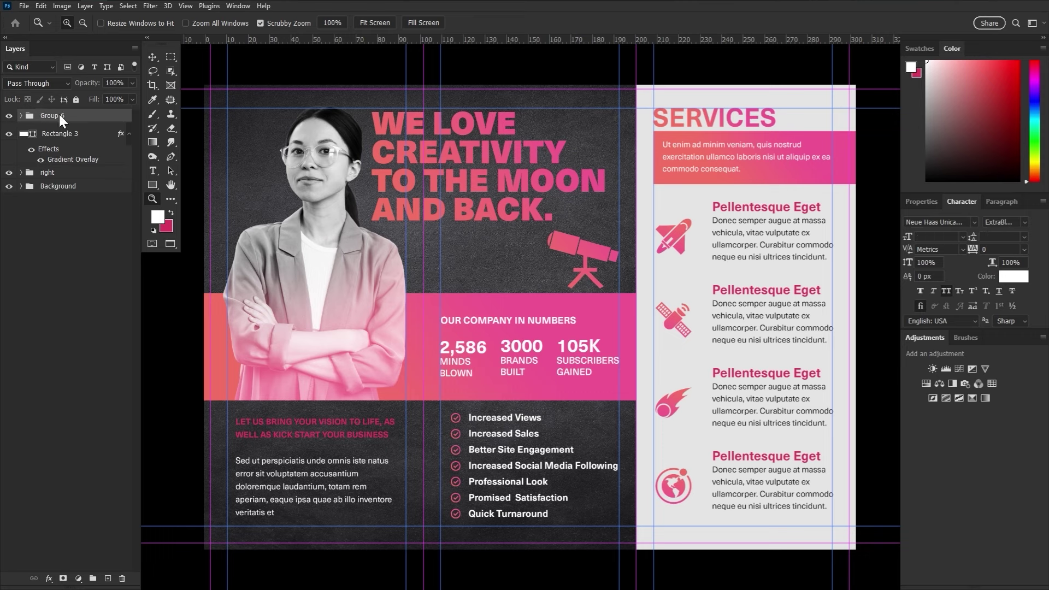
double_click(53, 116)
key(Return)
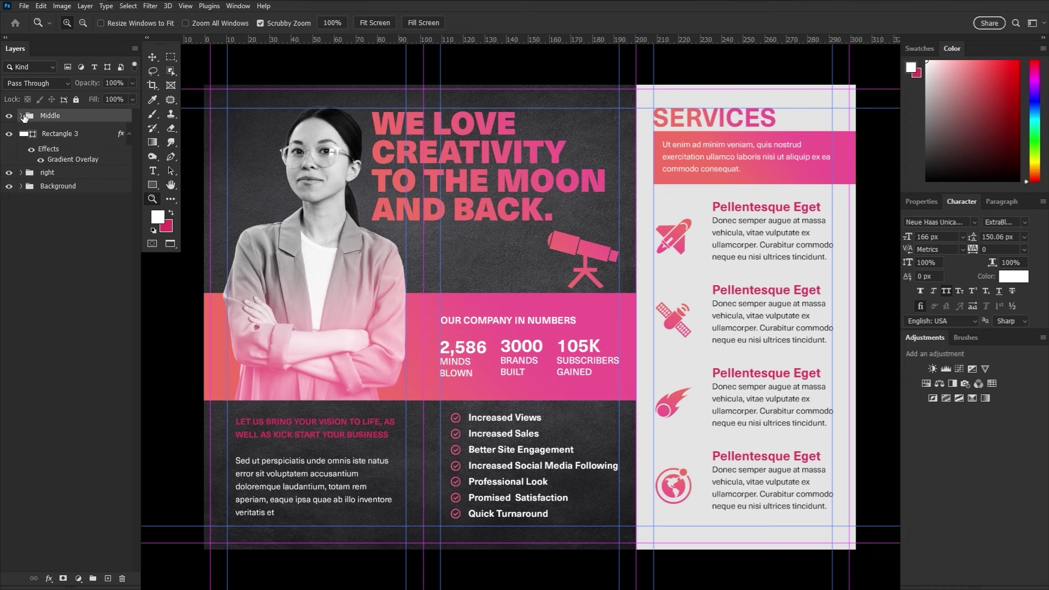